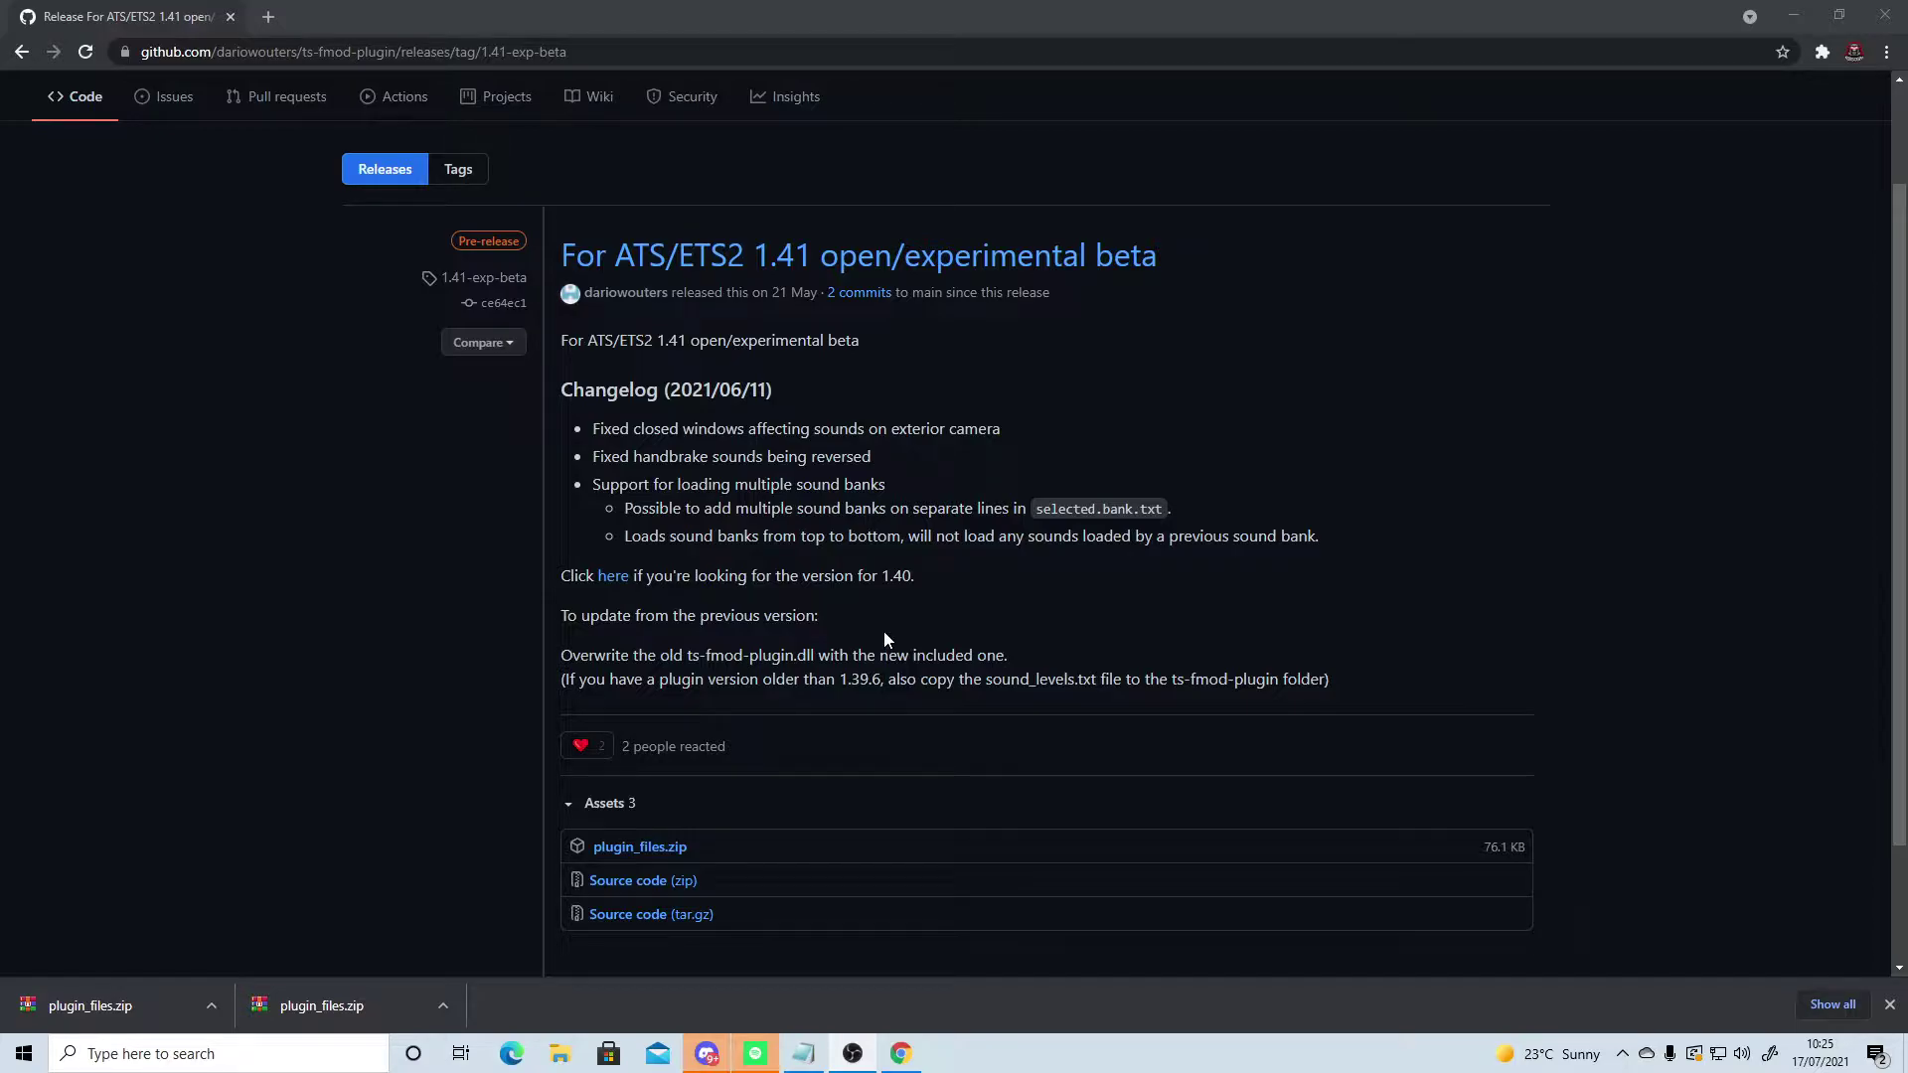
Step: Download plugin_files.zip from the assets of the ATS/ETS2 1.41 open/experimental beta release
scroll(885, 639, "down", 1)
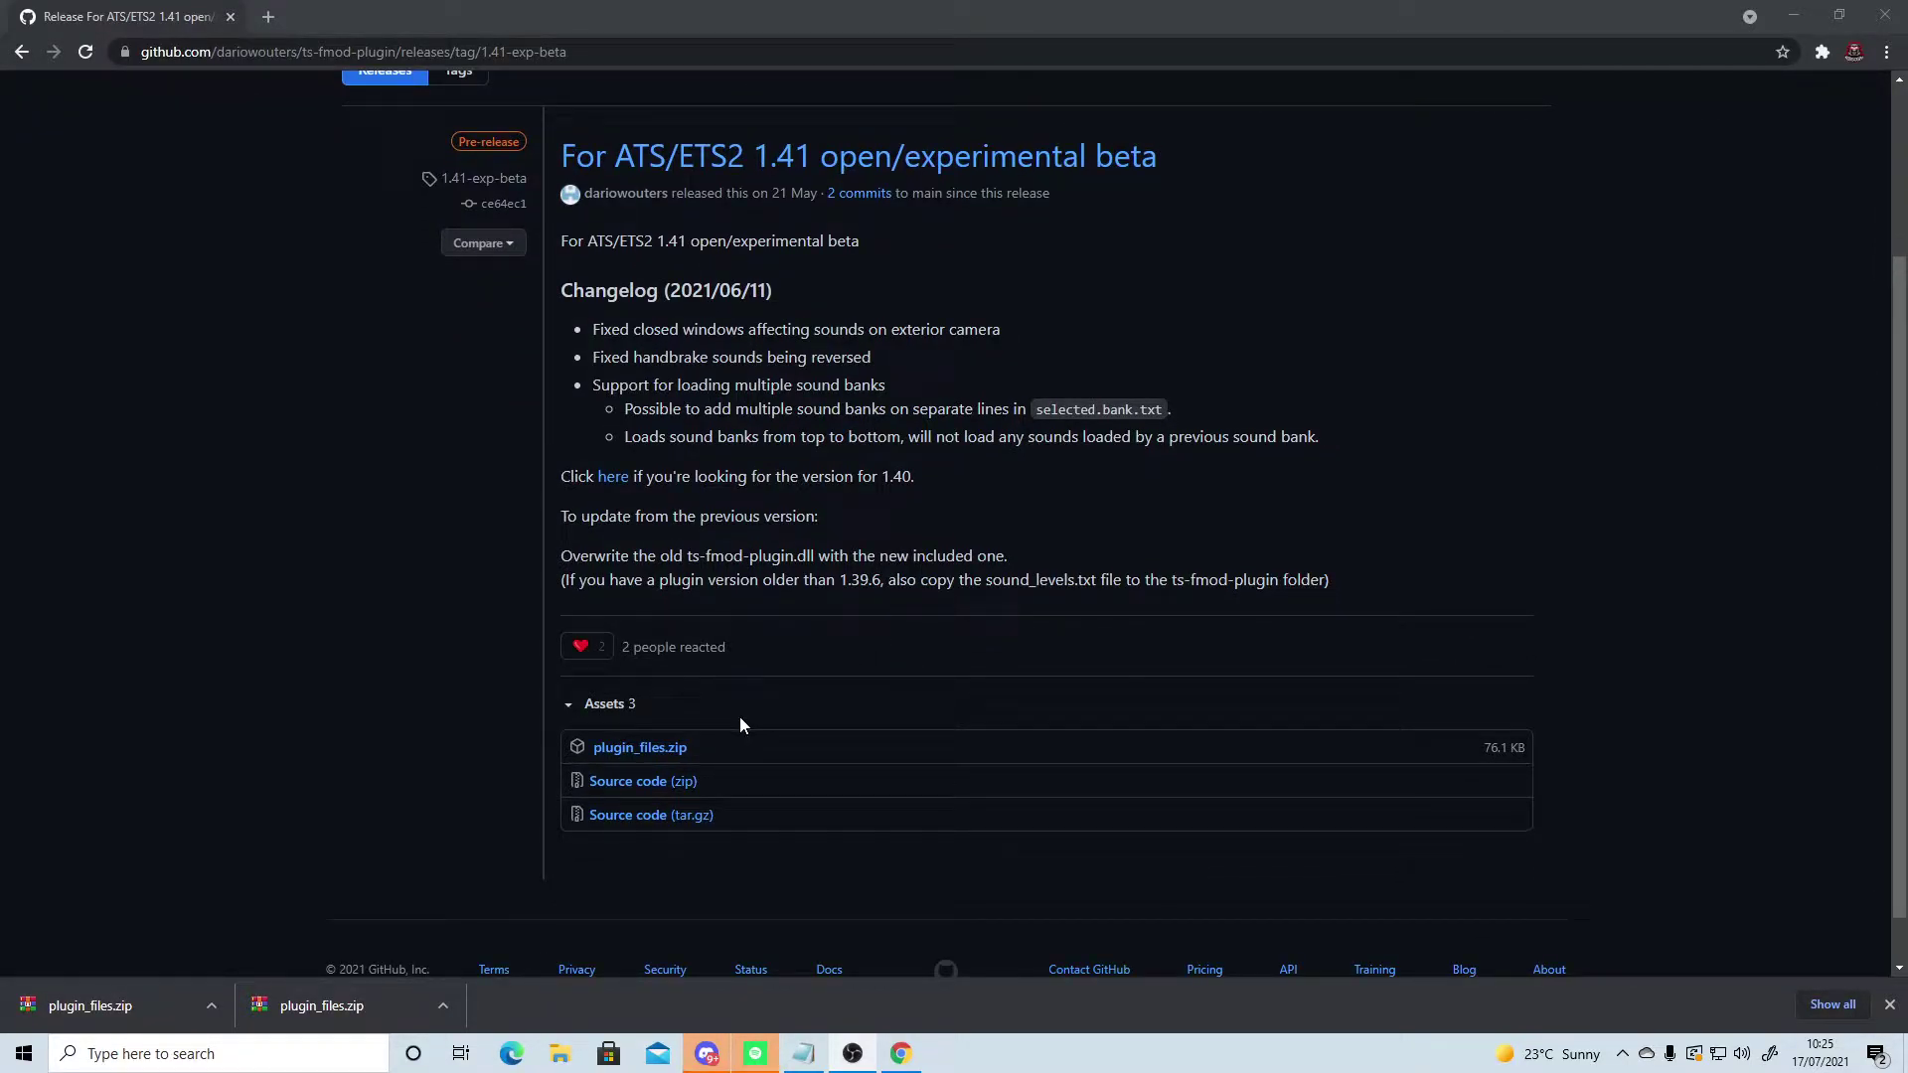
scroll(737, 716, "up", 1)
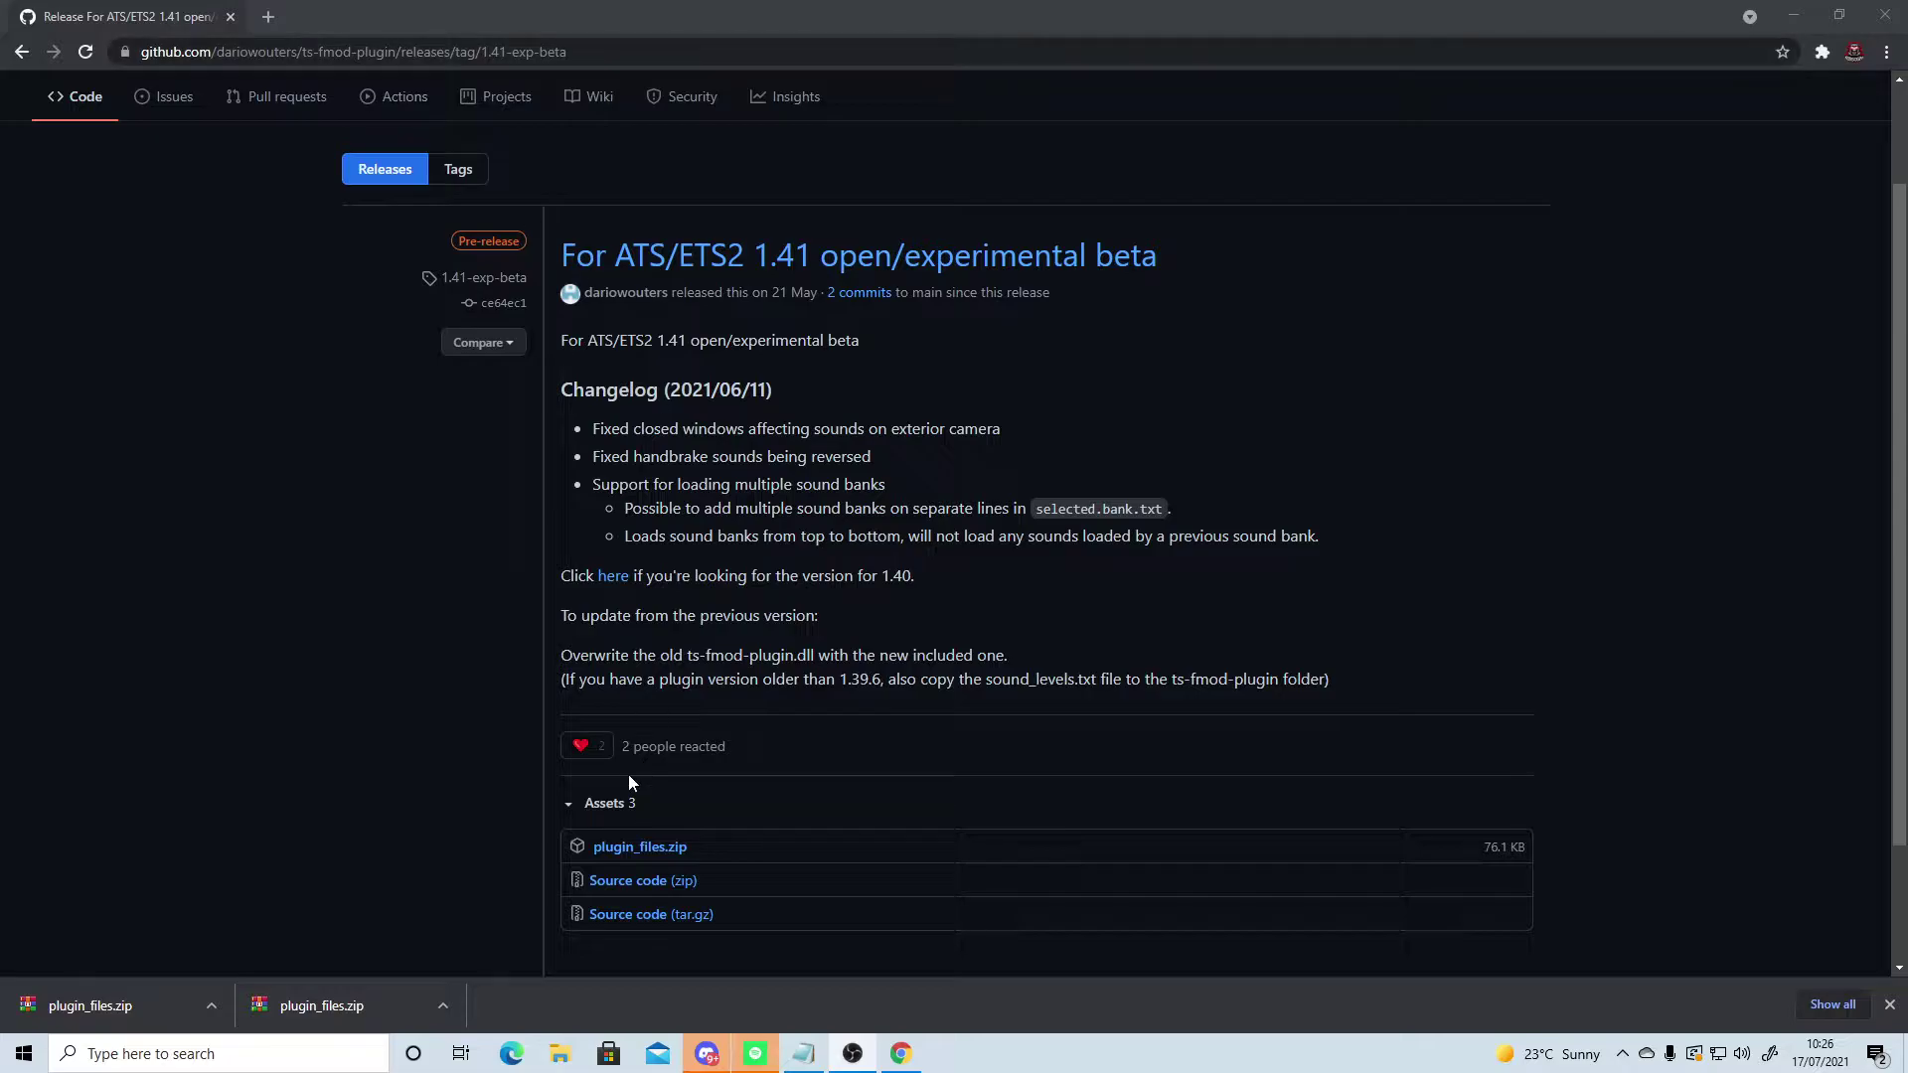
left_click(621, 850)
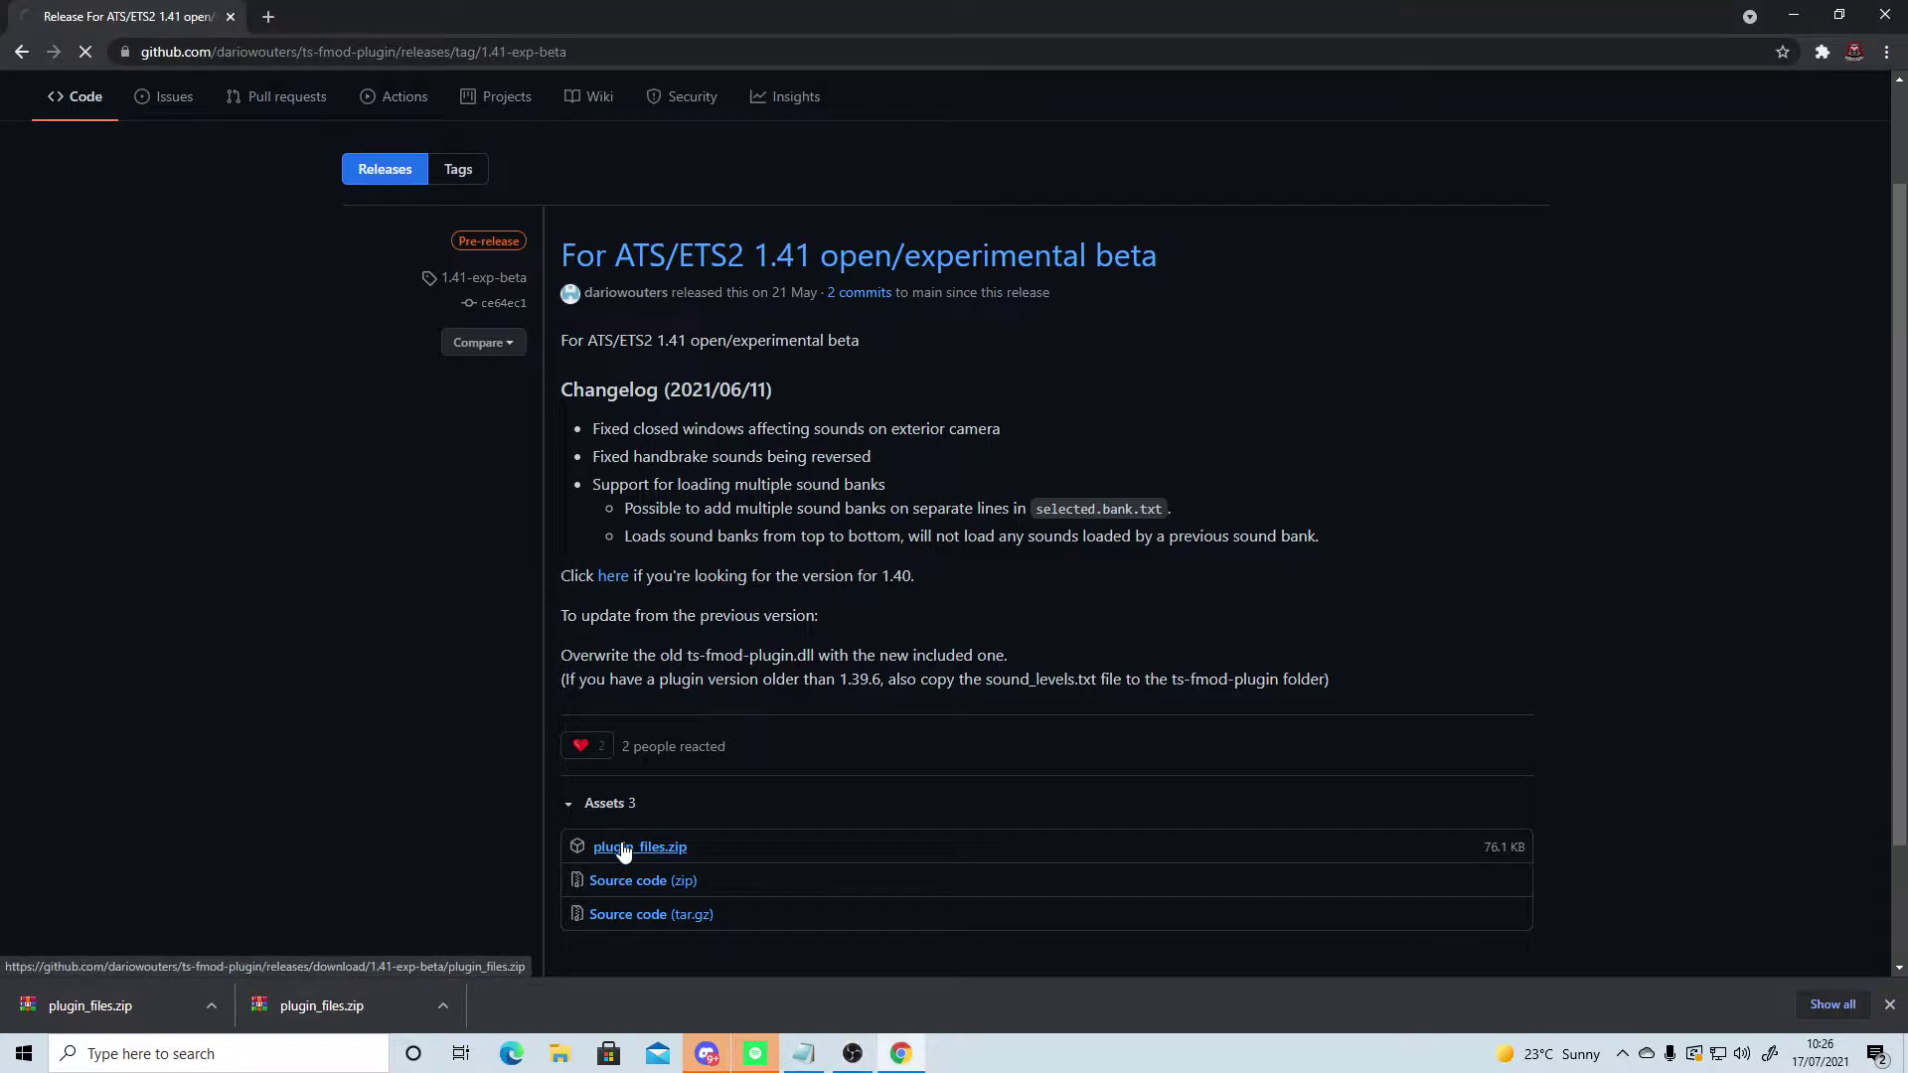
Step: Show the Downloads folder in File Explorer and minimise the browser so the desktop is accessible beside it
left_click(559, 1053)
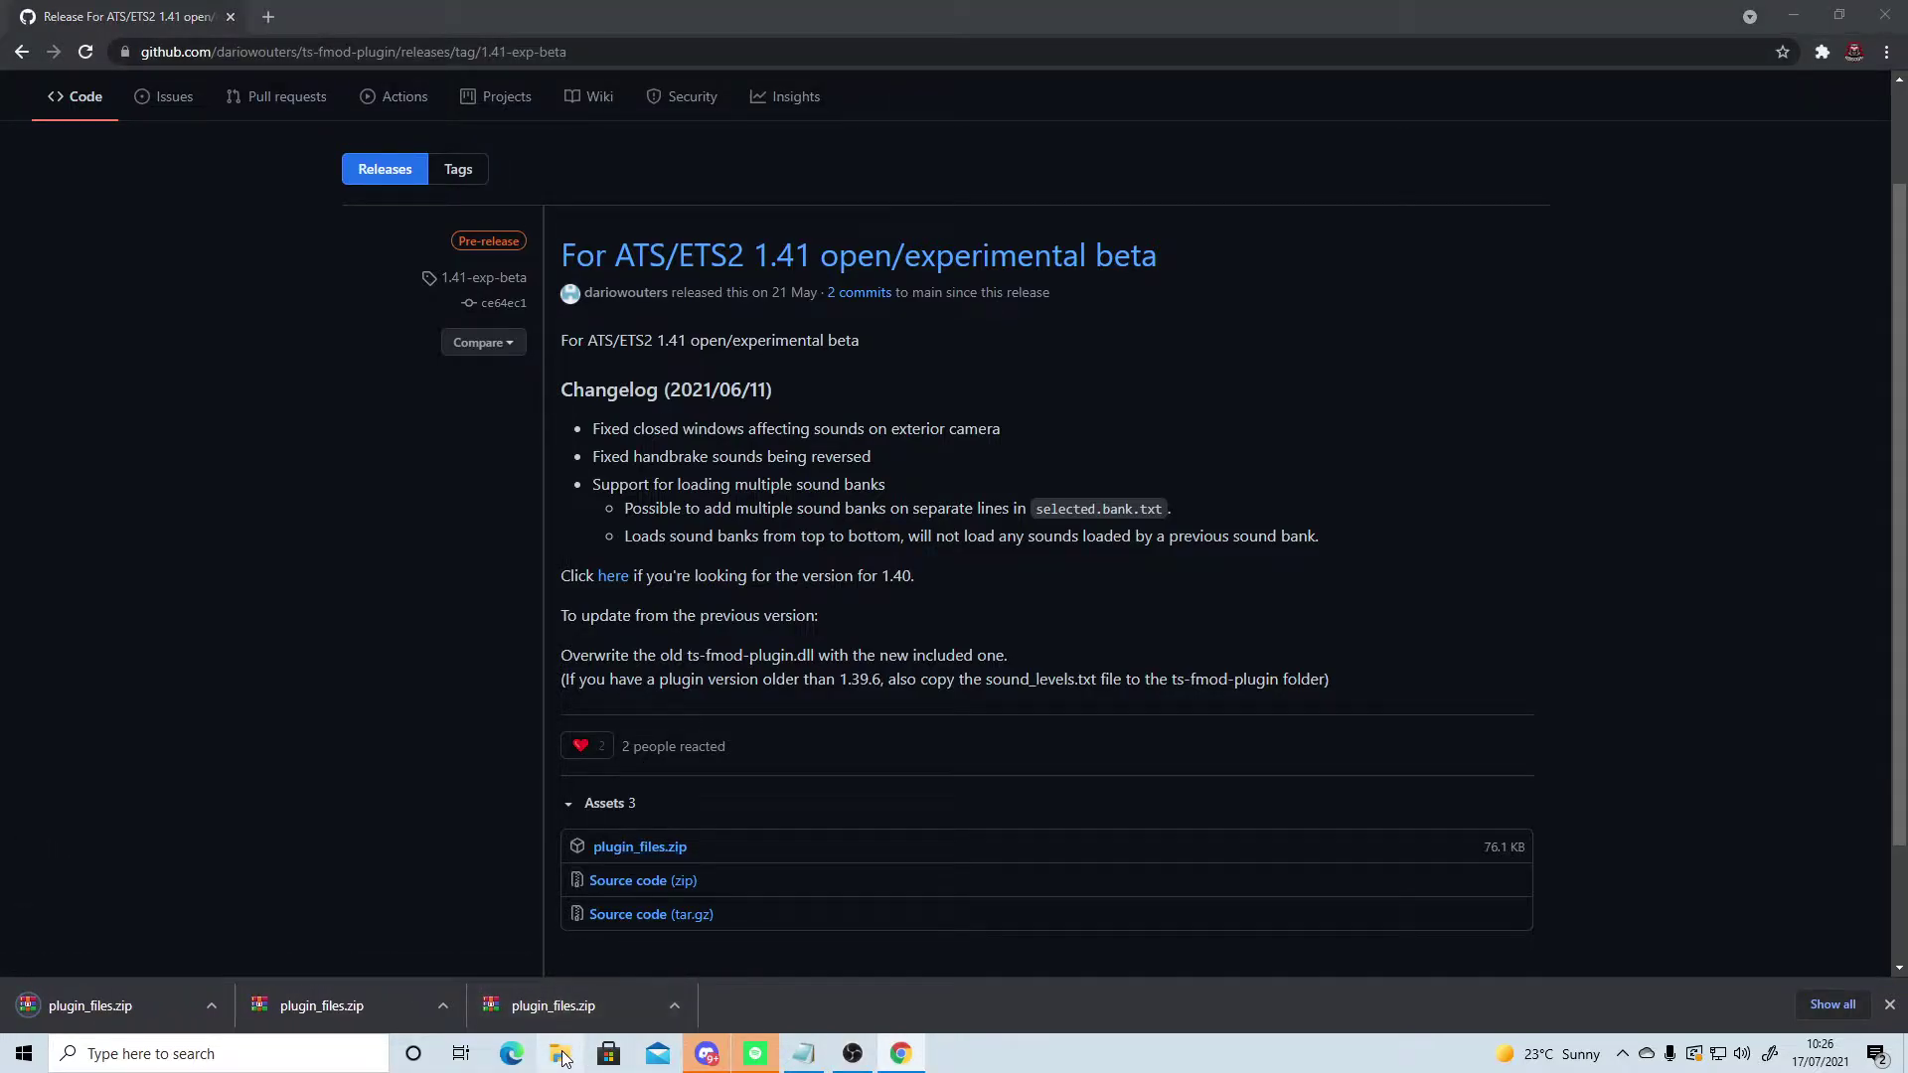
left_click(604, 416)
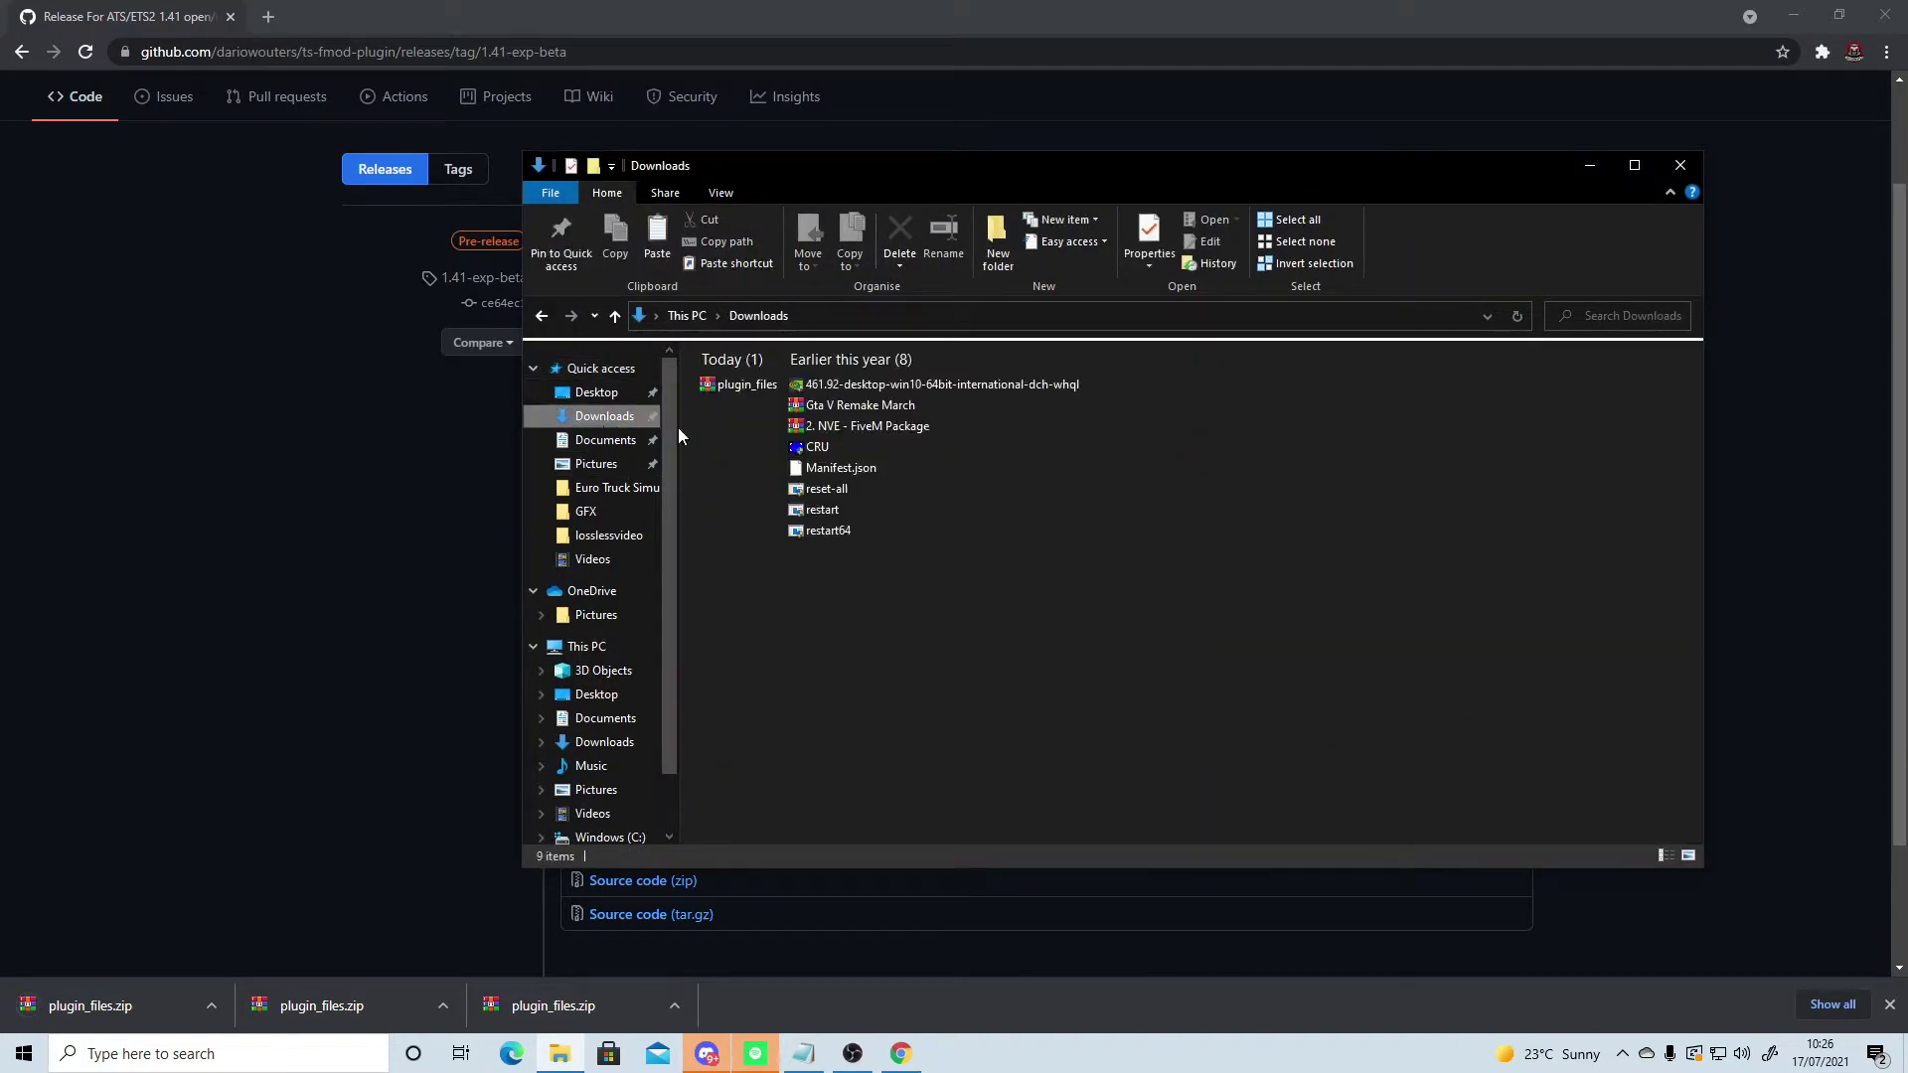
left_click(751, 384)
left_click(1786, 12)
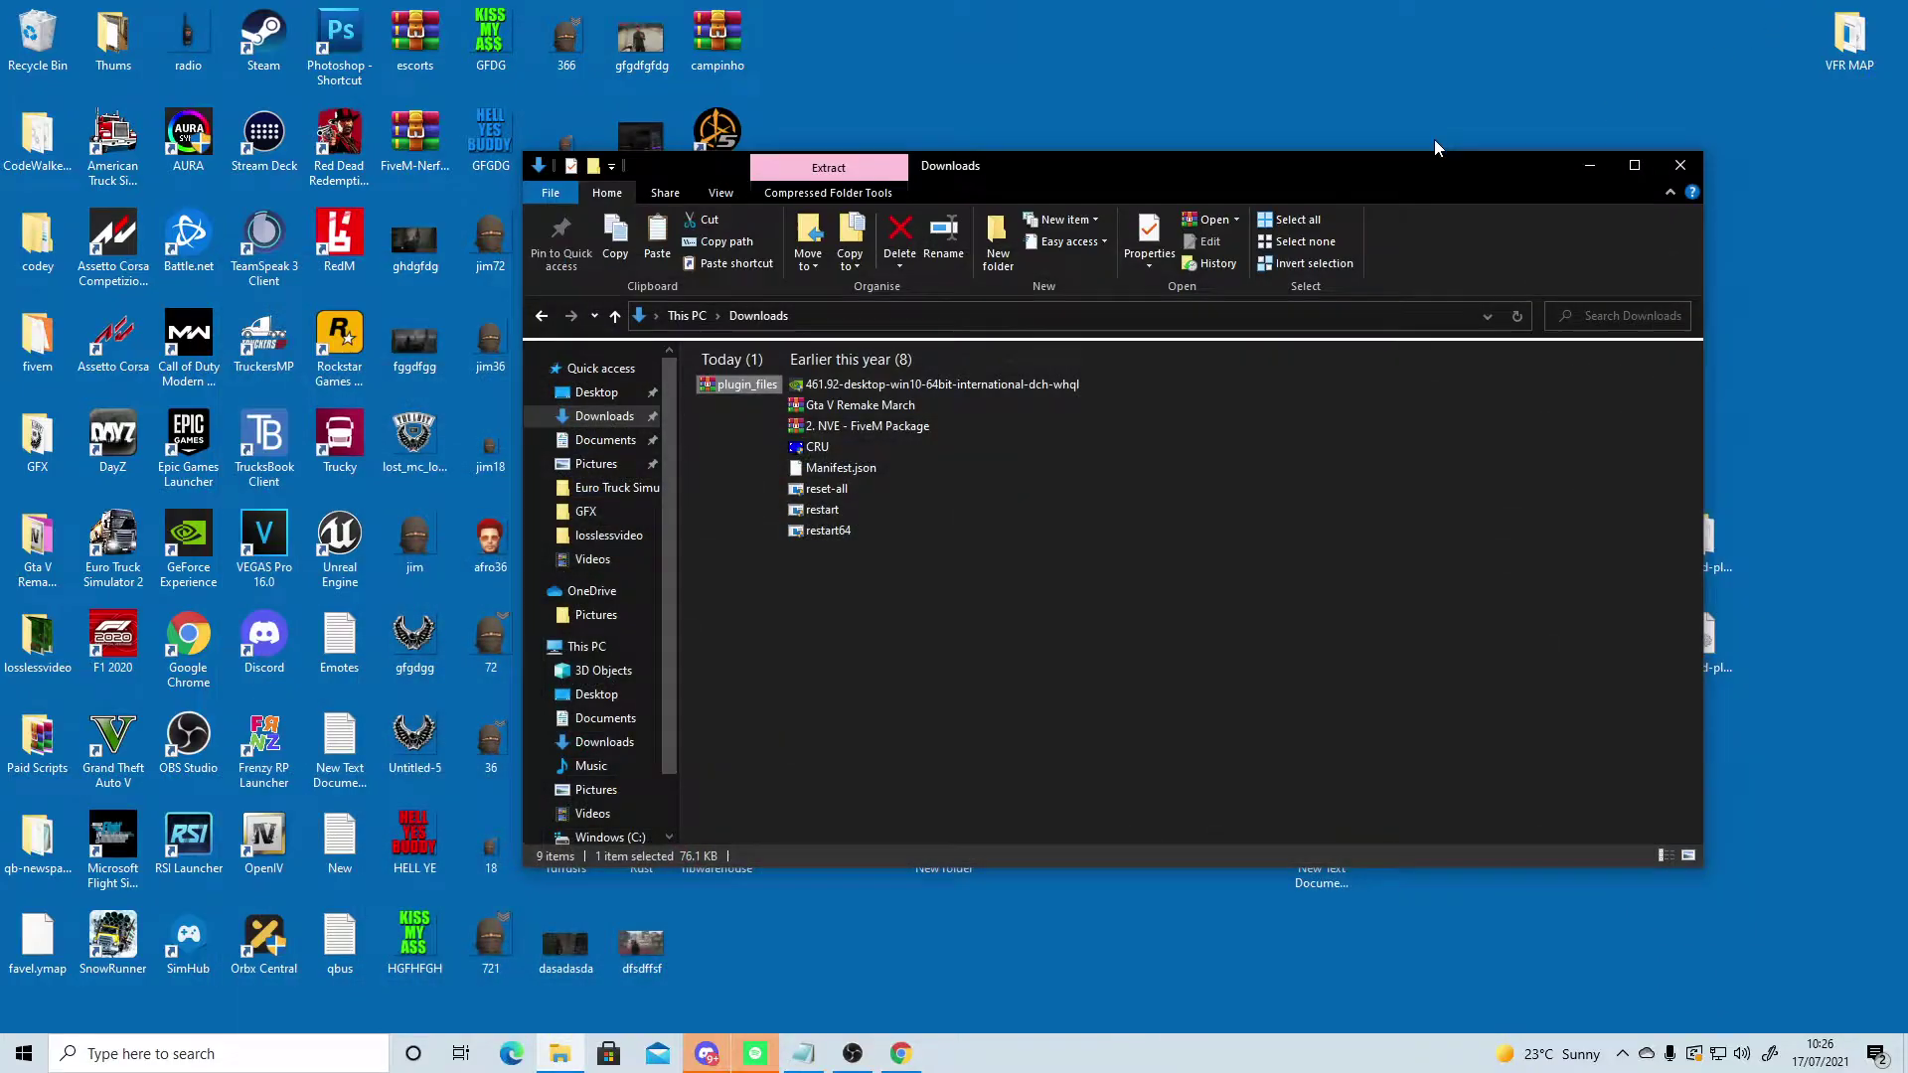
left_click_drag(1431, 165, 1096, 110)
Step: Create a new folder on the desktop, keeping the default name
right_click(1533, 846)
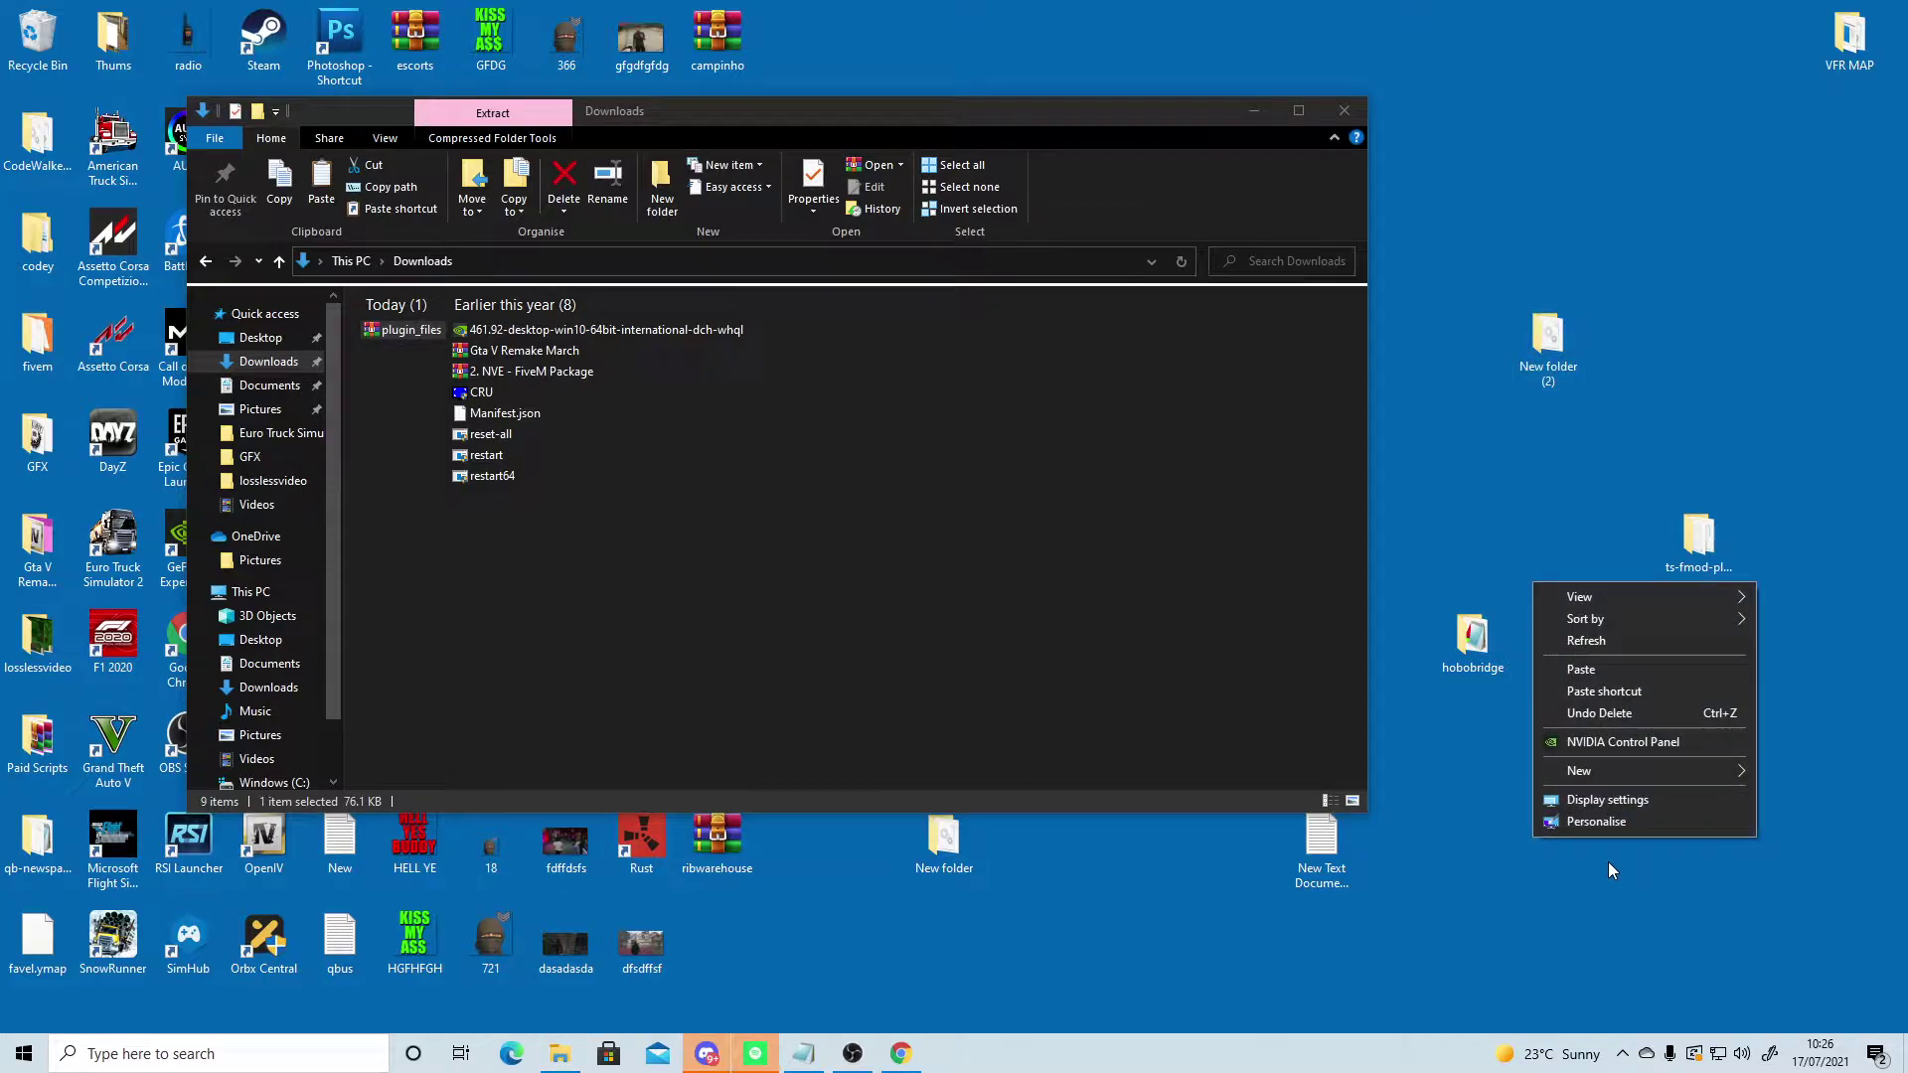
mouse_move(1626, 771)
left_click(1398, 777)
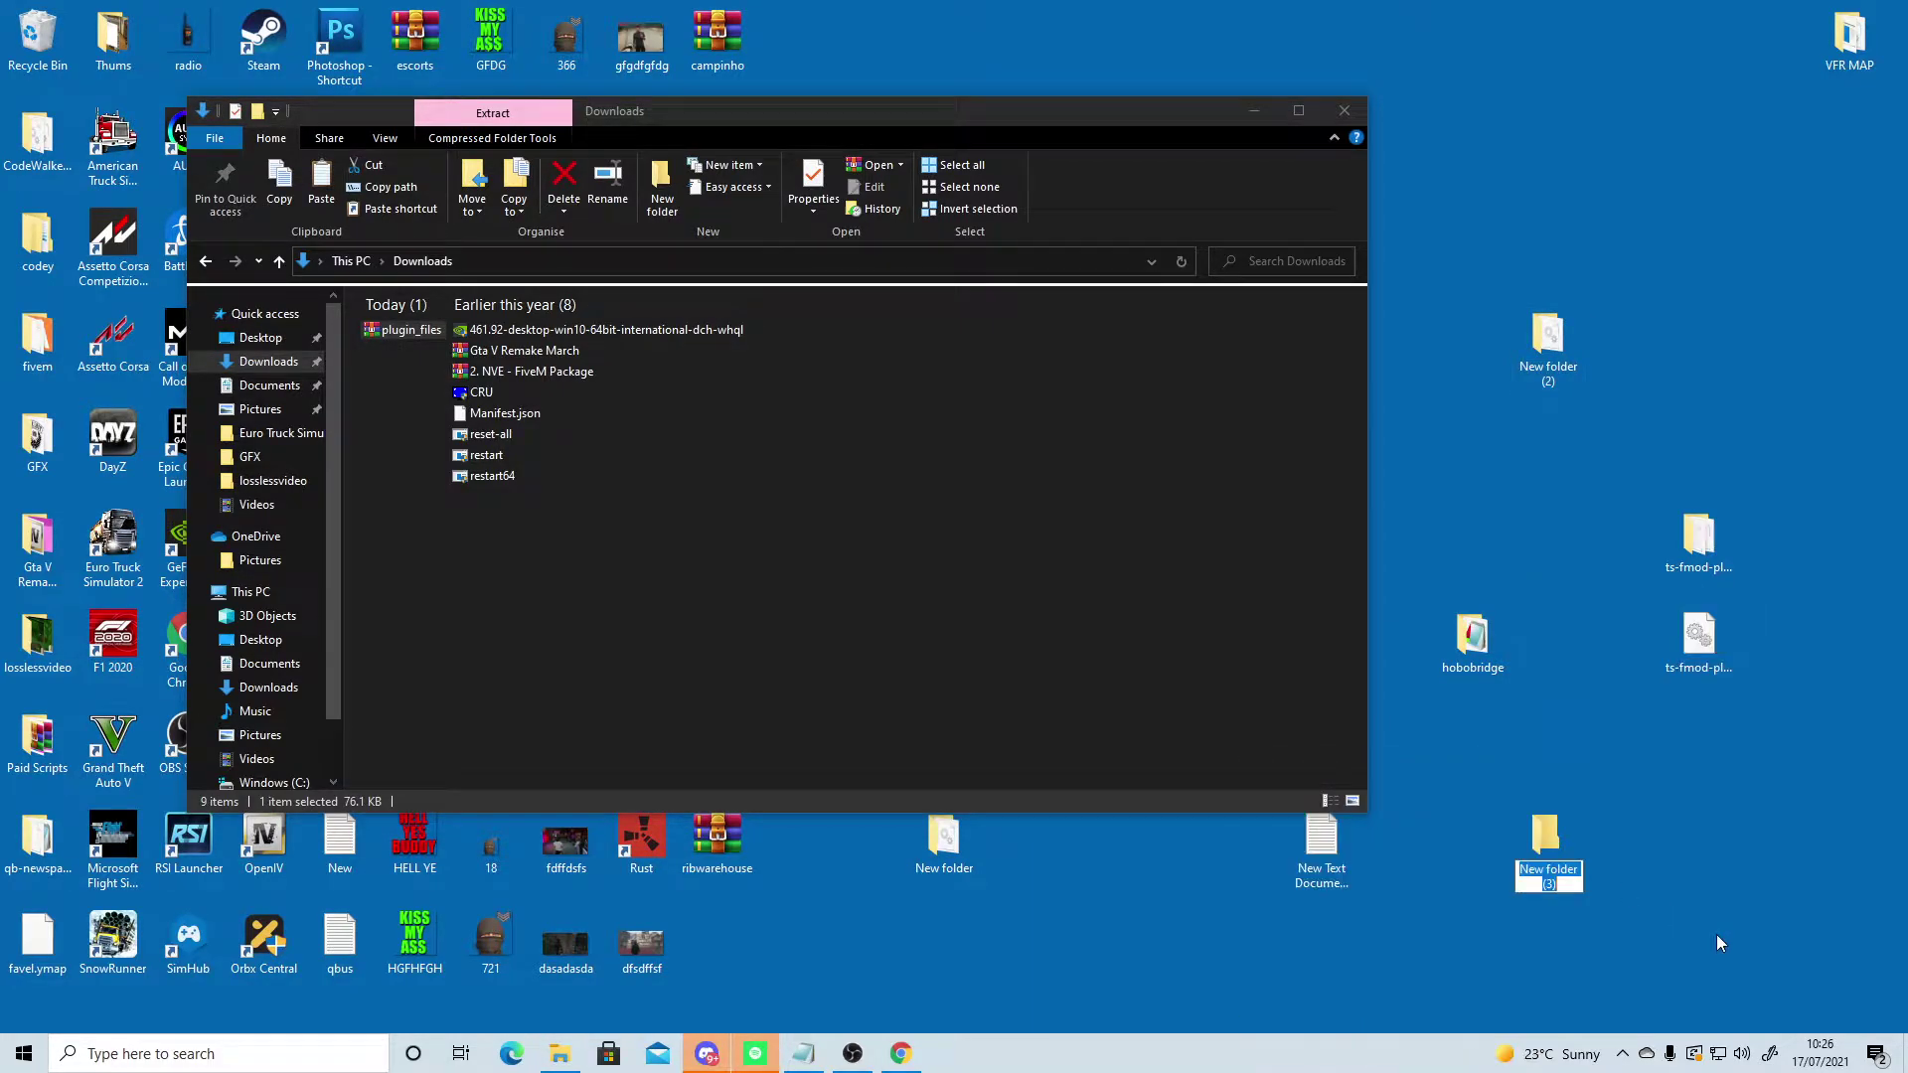
key("Return")
Step: Move the plugin_files archive from Downloads into New folder (3) on the desktop and close the Downloads window
left_click(409, 335)
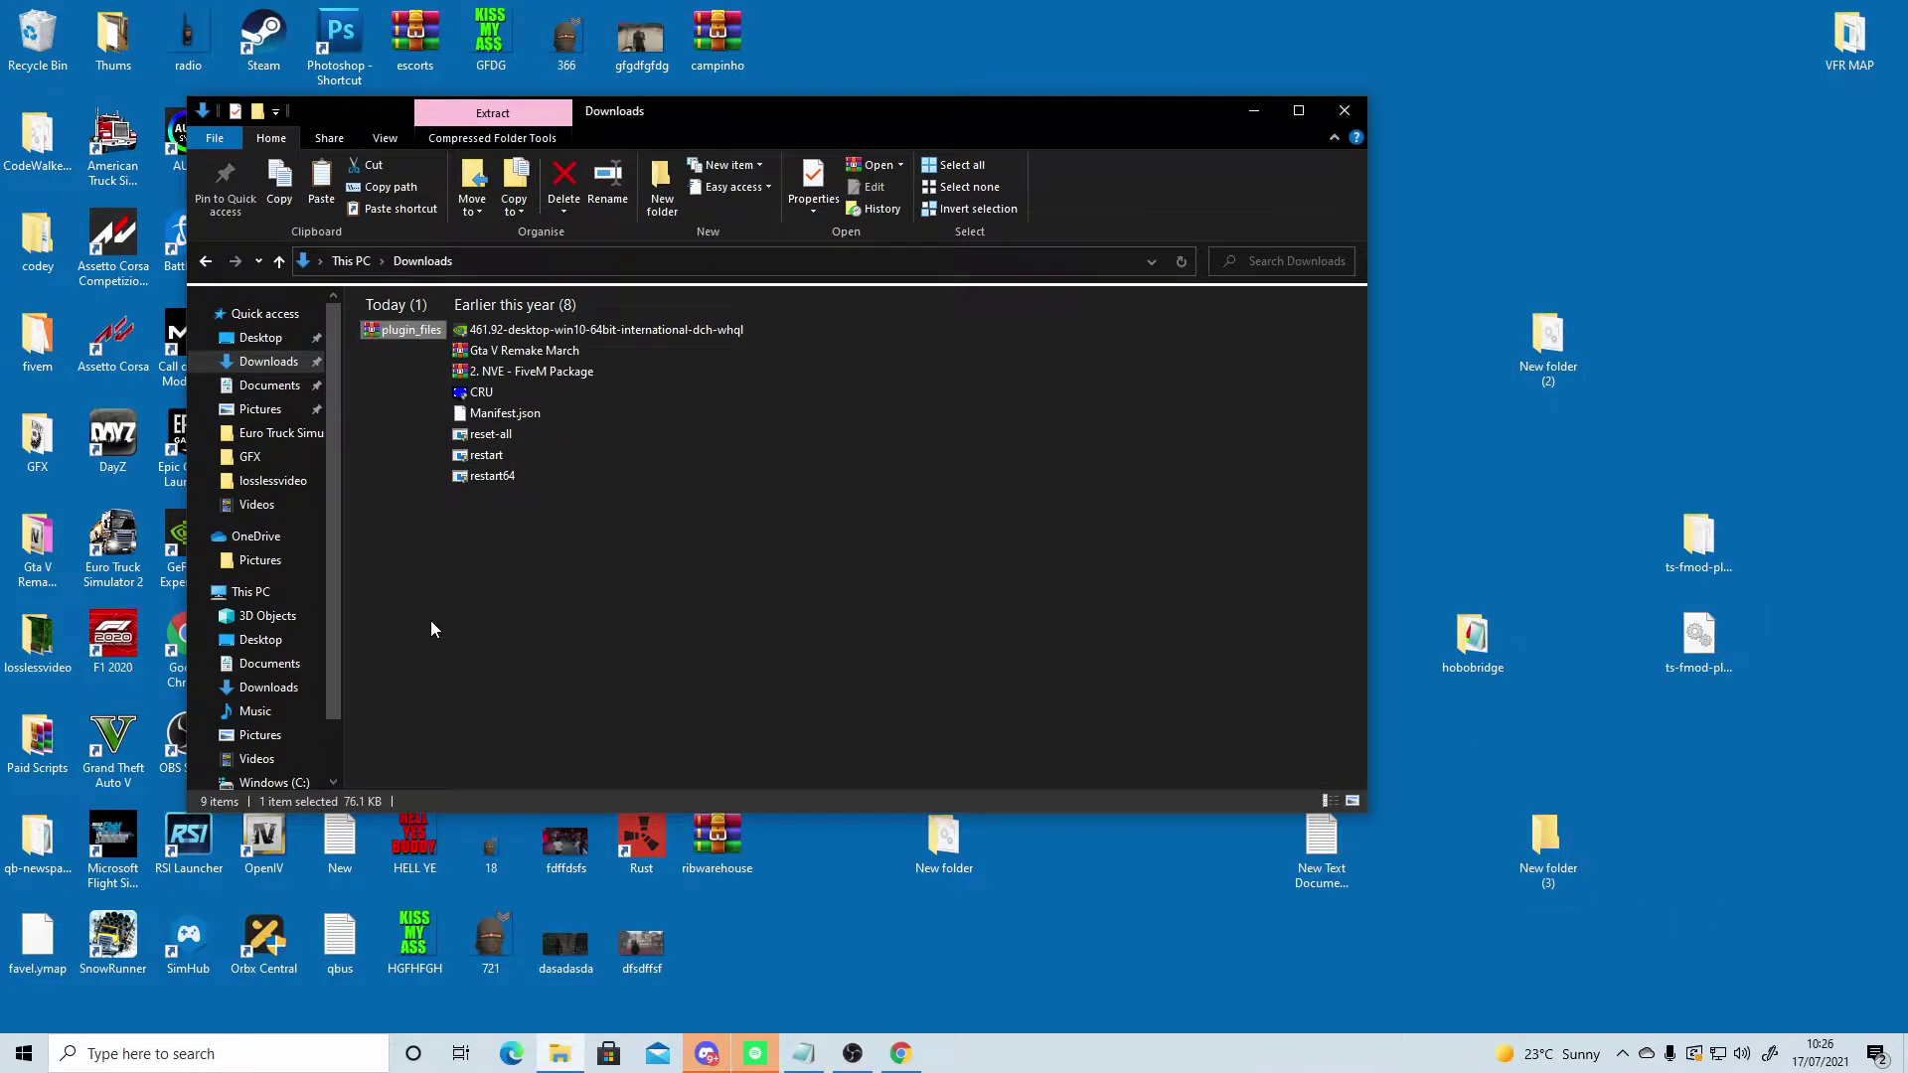
left_click_drag(383, 332, 1544, 856)
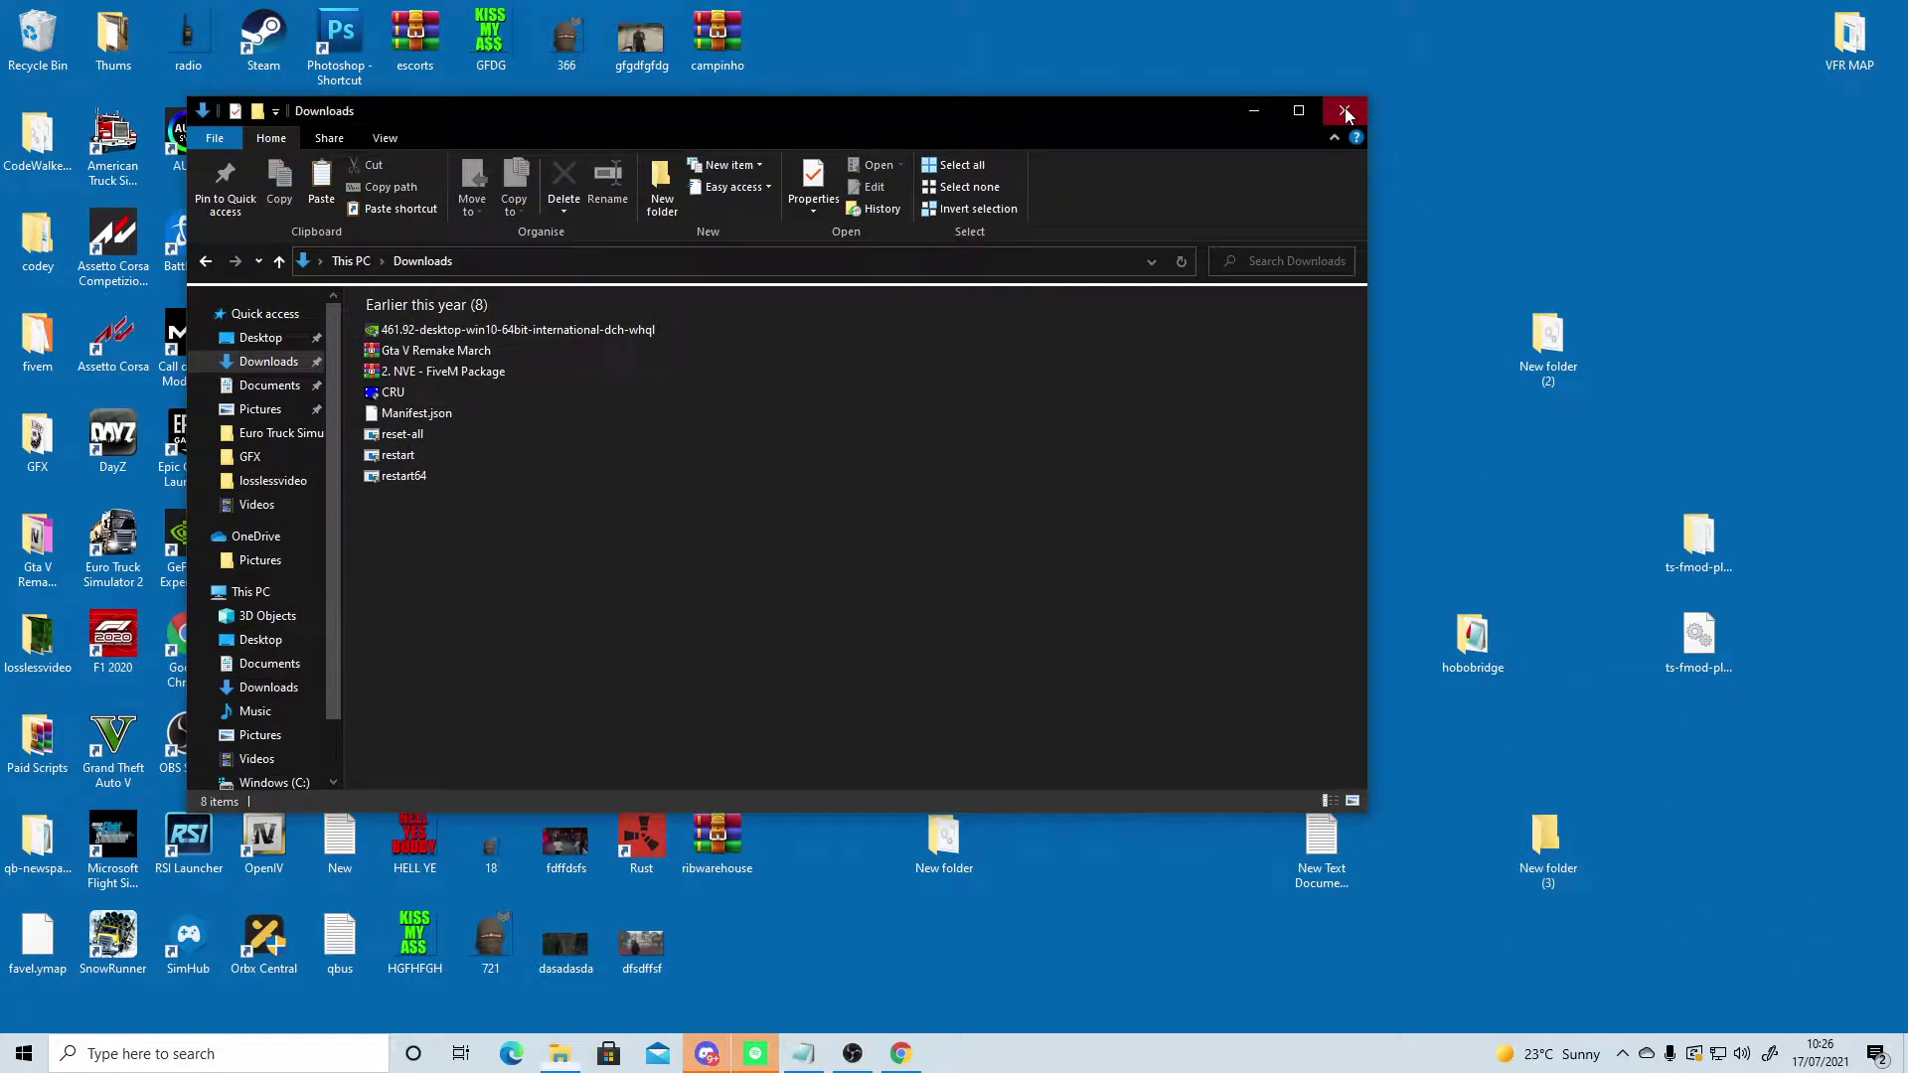
left_click(1344, 110)
Step: Extract the plugin_files archive directly inside New folder (3), and delete the archive
double_click(1533, 837)
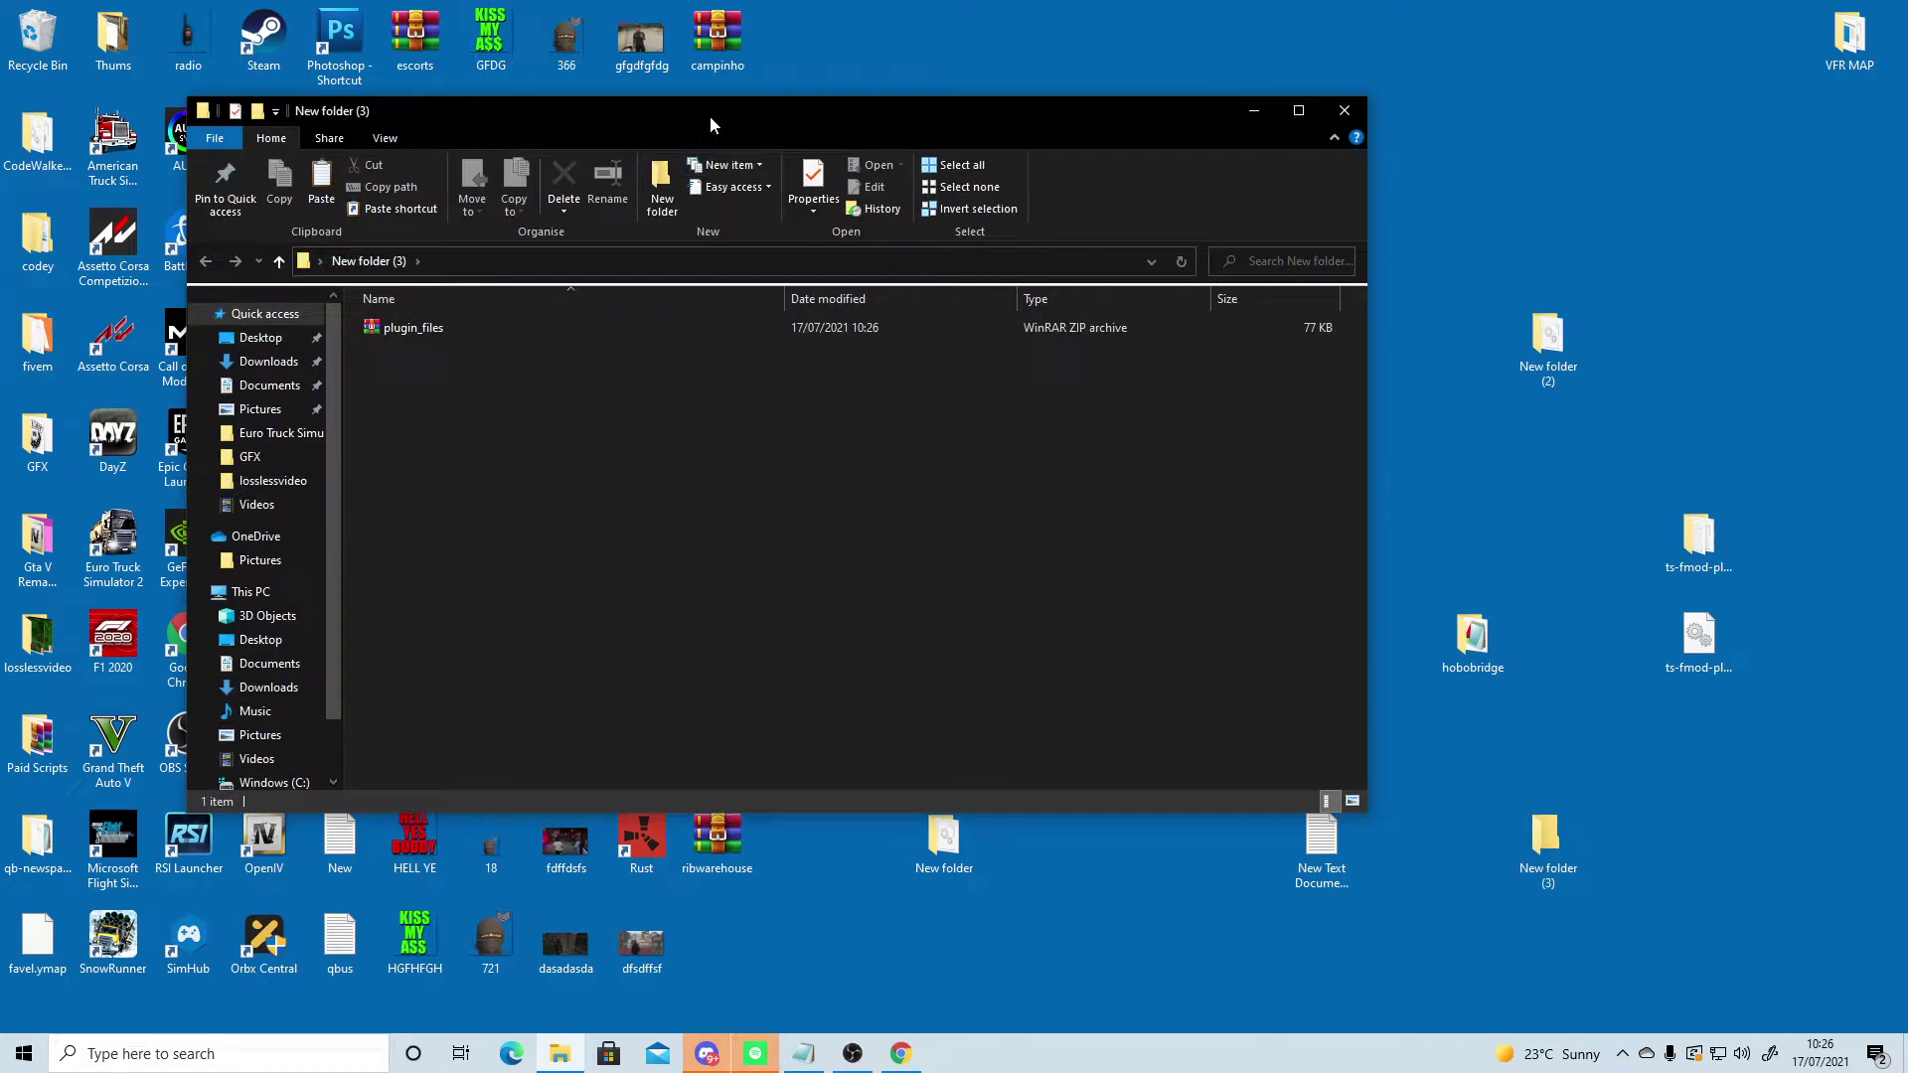
left_click_drag(710, 115, 906, 225)
right_click(600, 439)
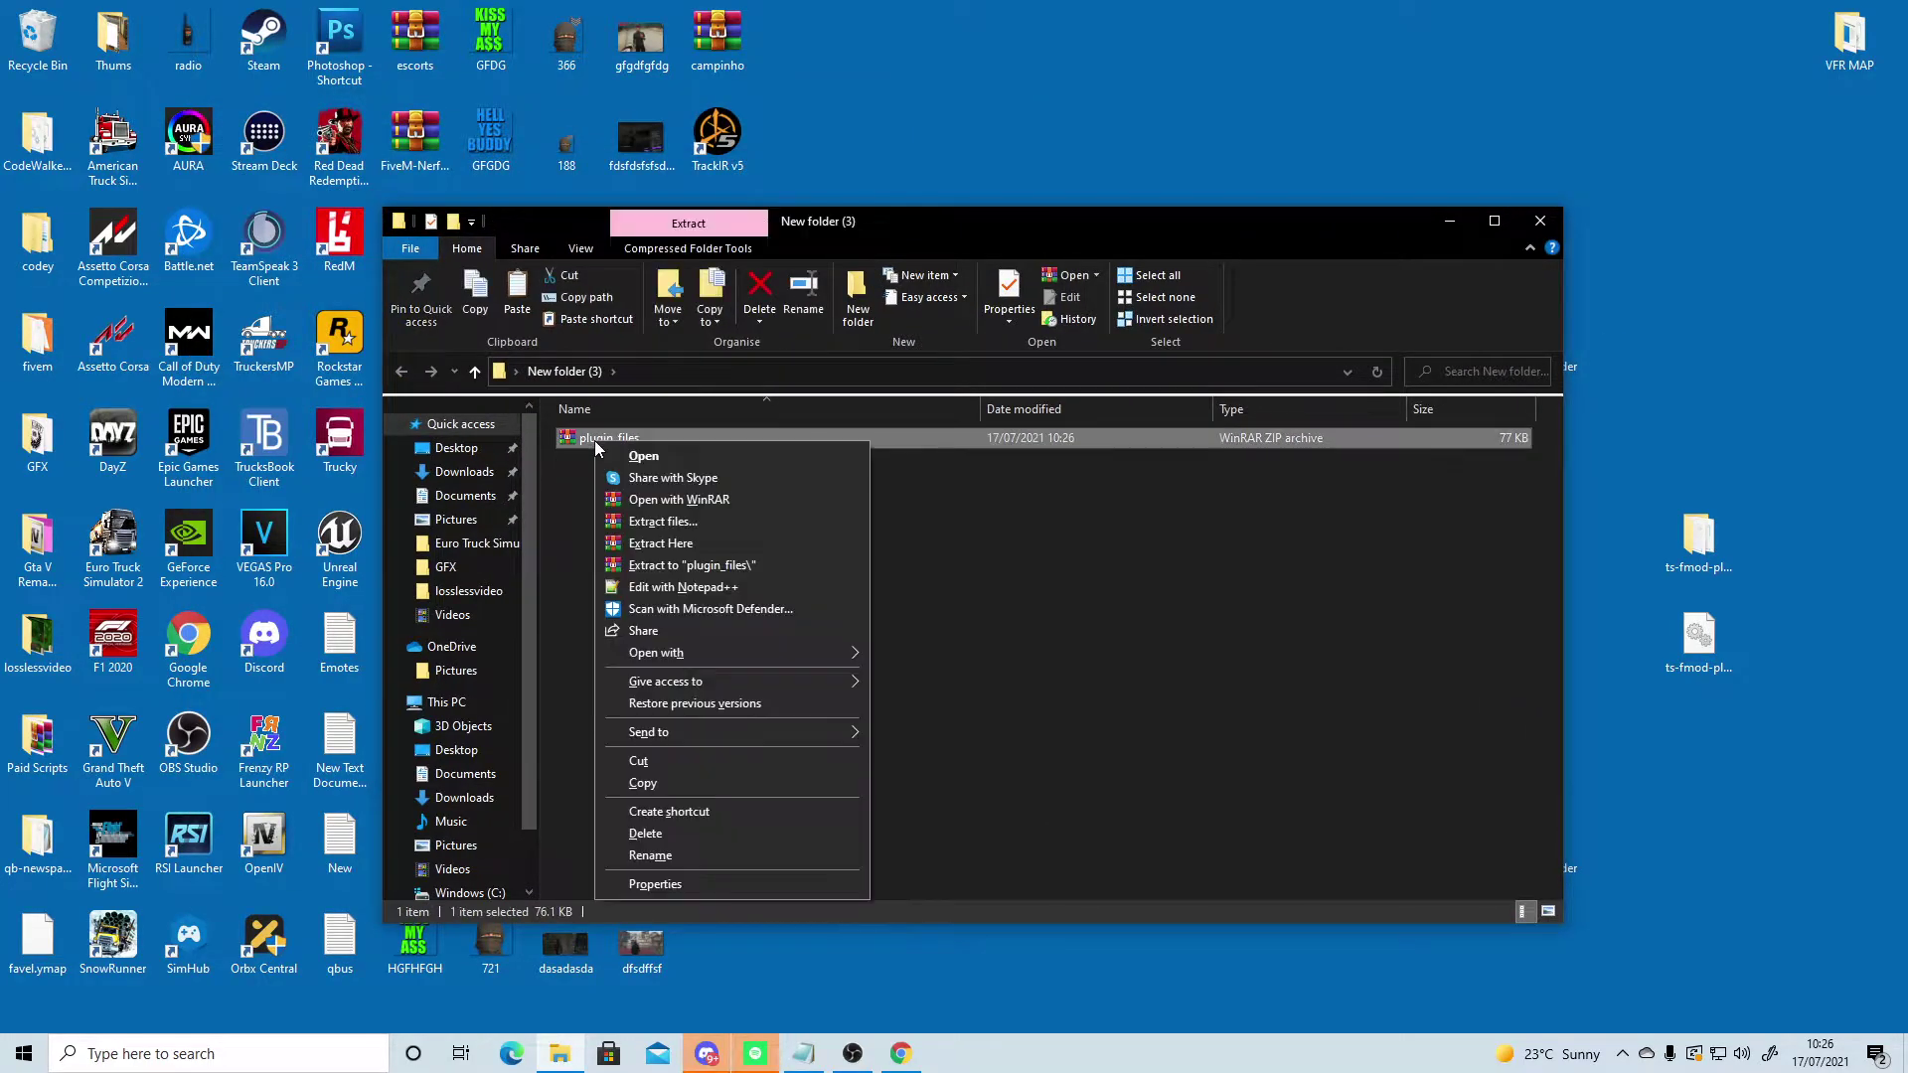
left_click(684, 543)
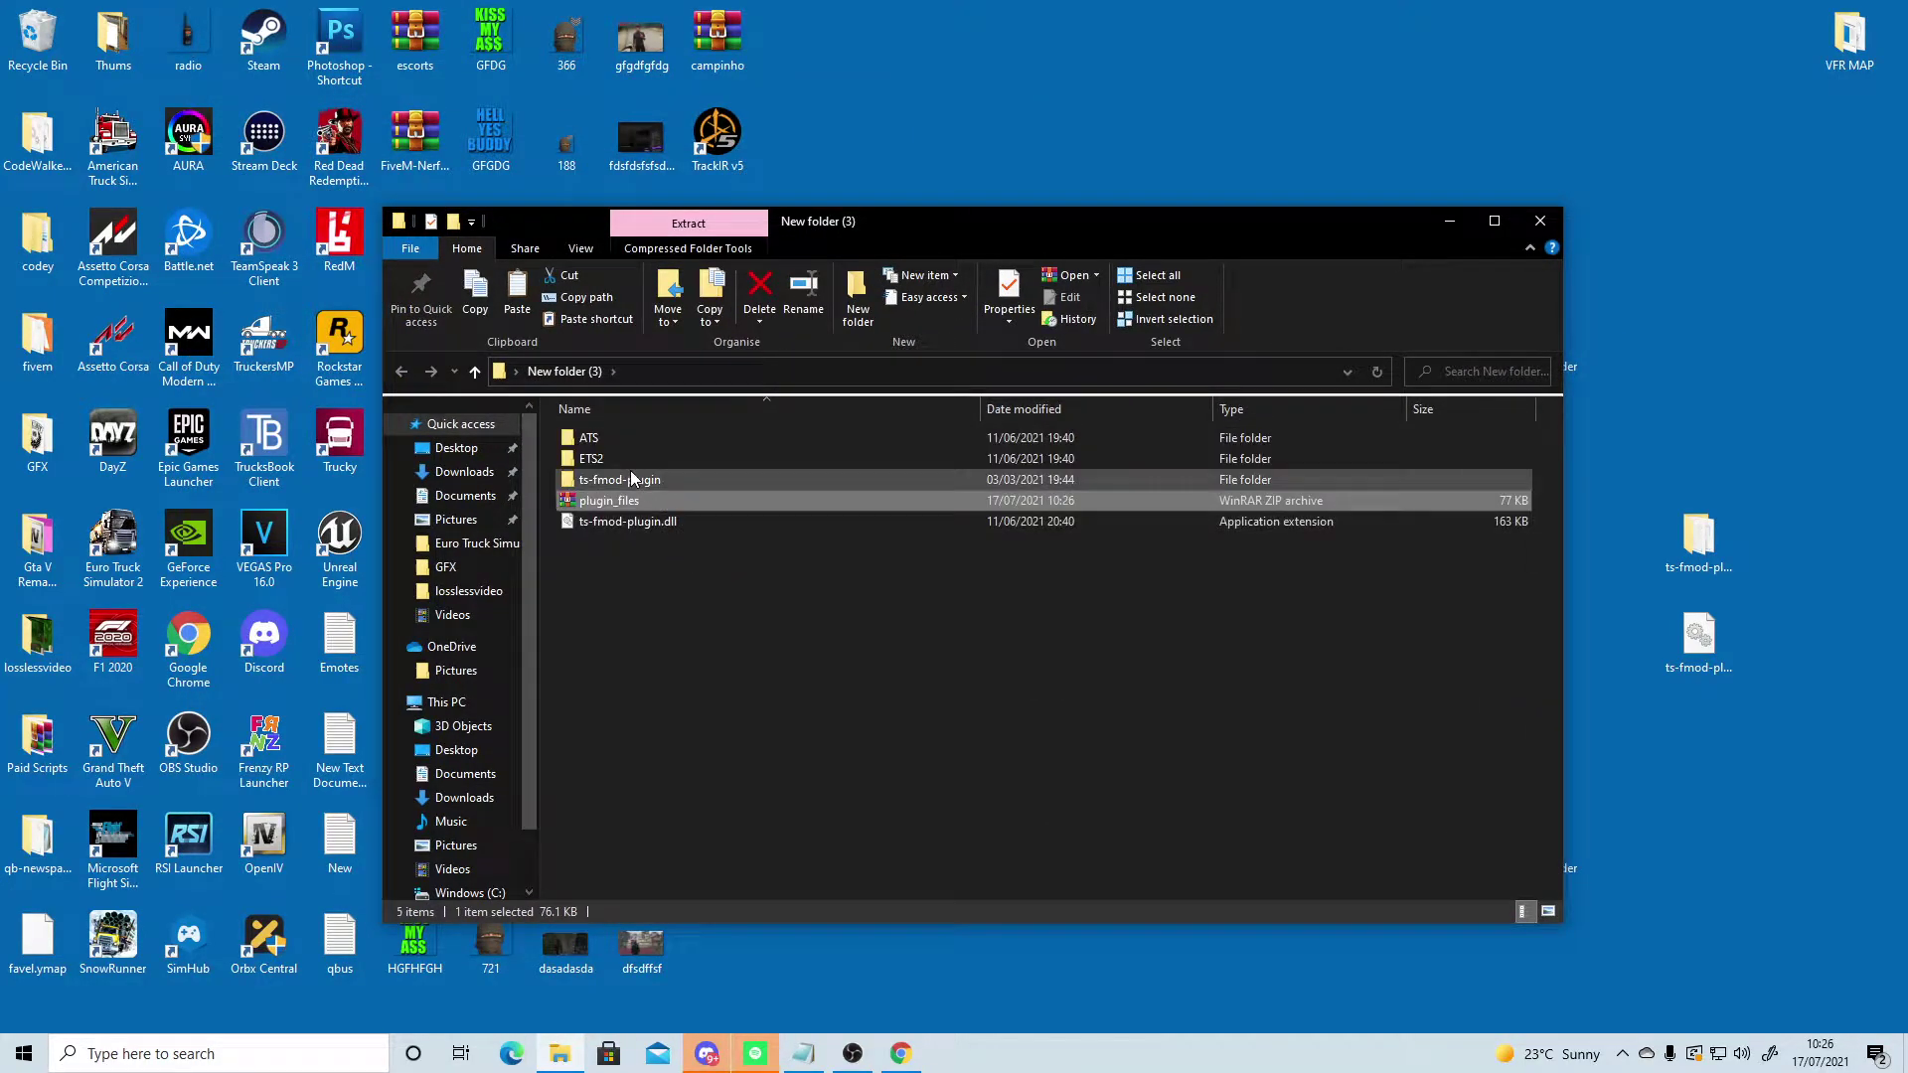
key("Delete")
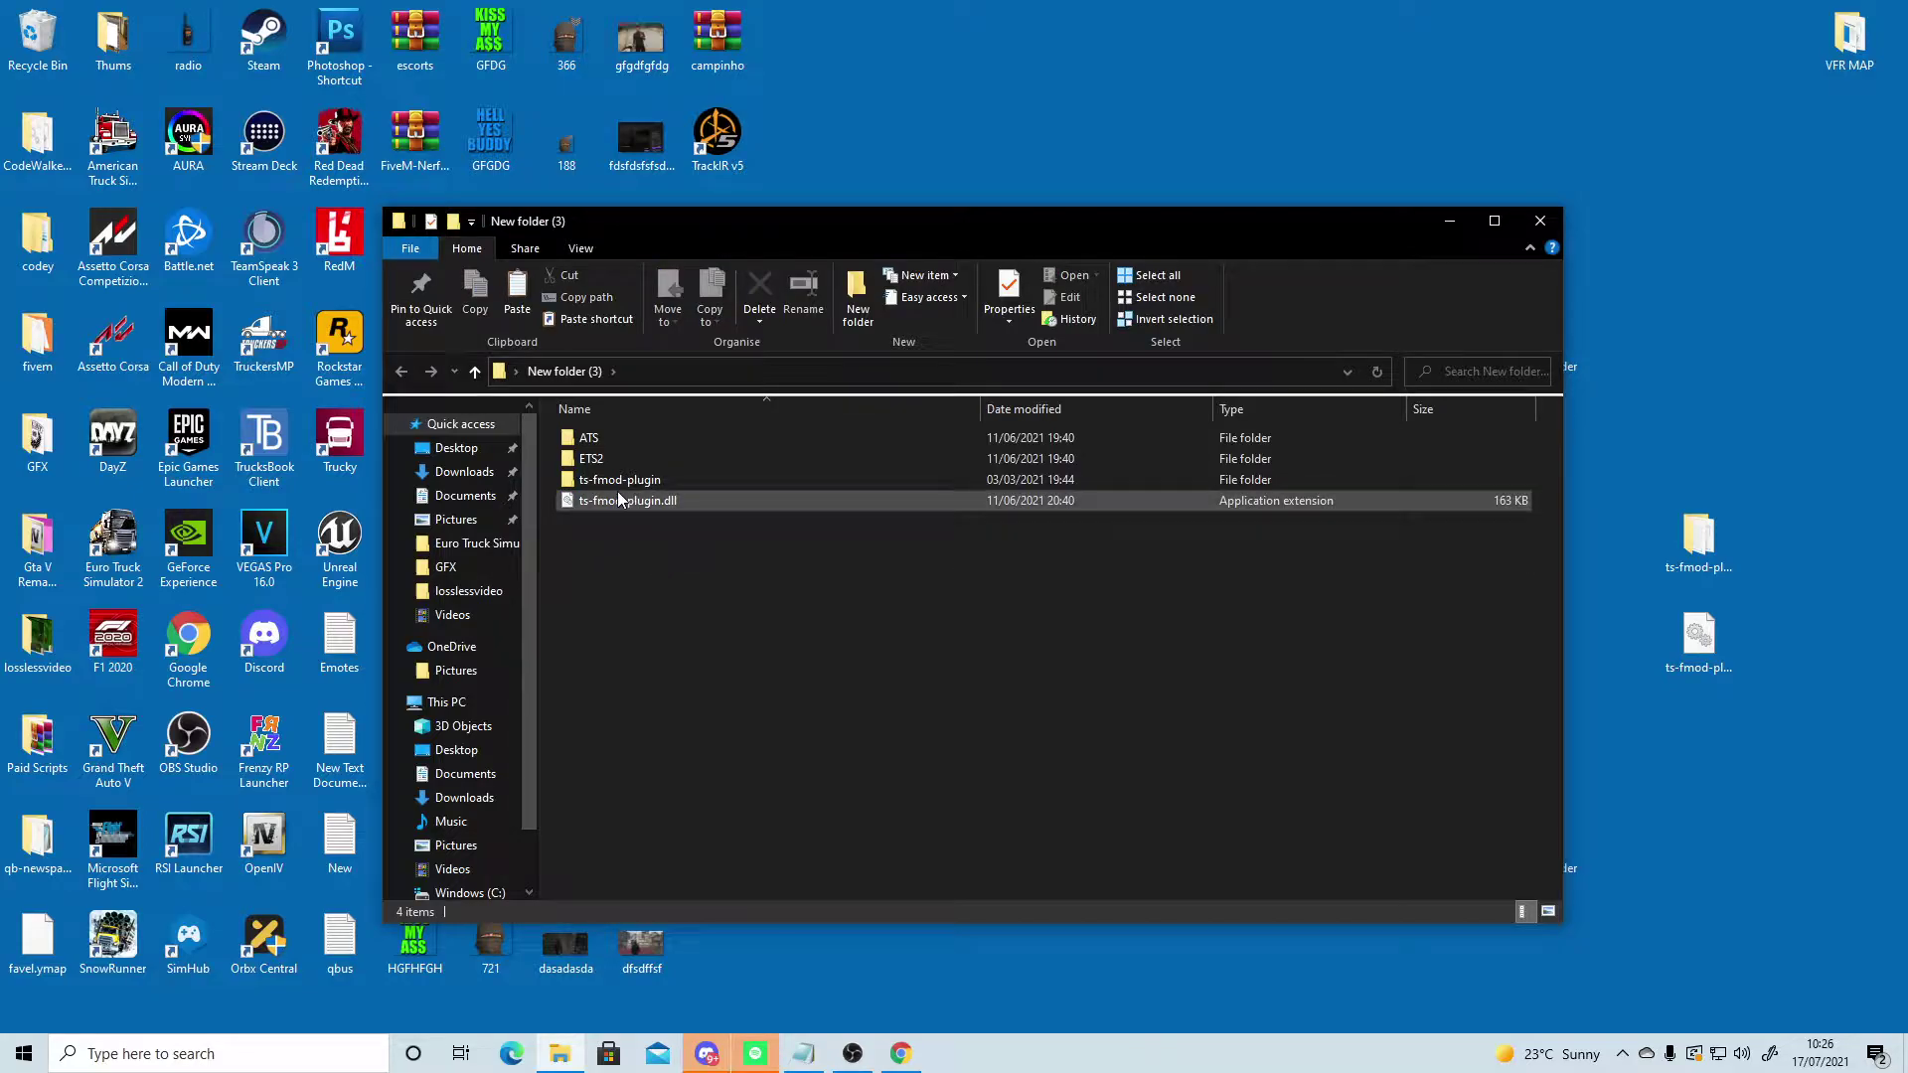
Step: Copy the extracted ts-fmod-plugin folder and ts-fmod-plugin.dll, and open the Windows (C:) drive
left_click(626, 483)
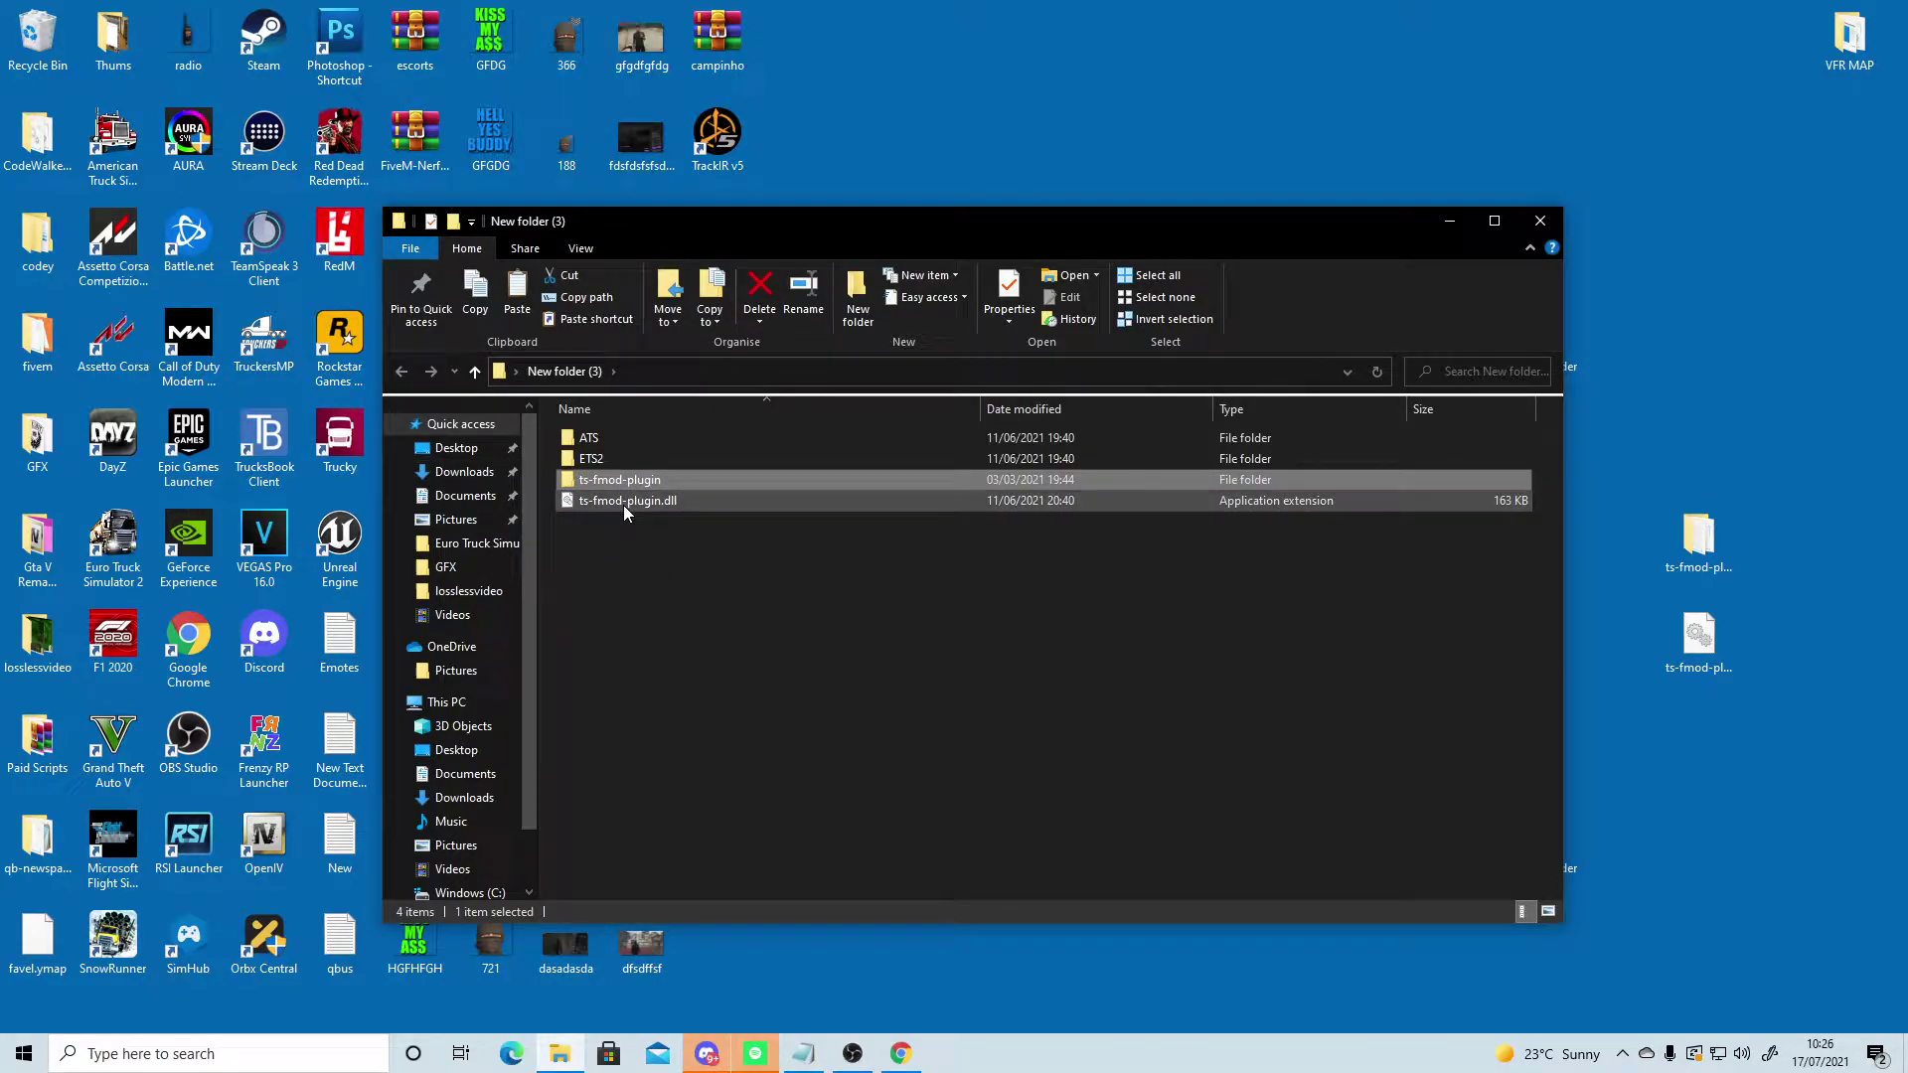
left_click(624, 501, "shift")
right_click(624, 501)
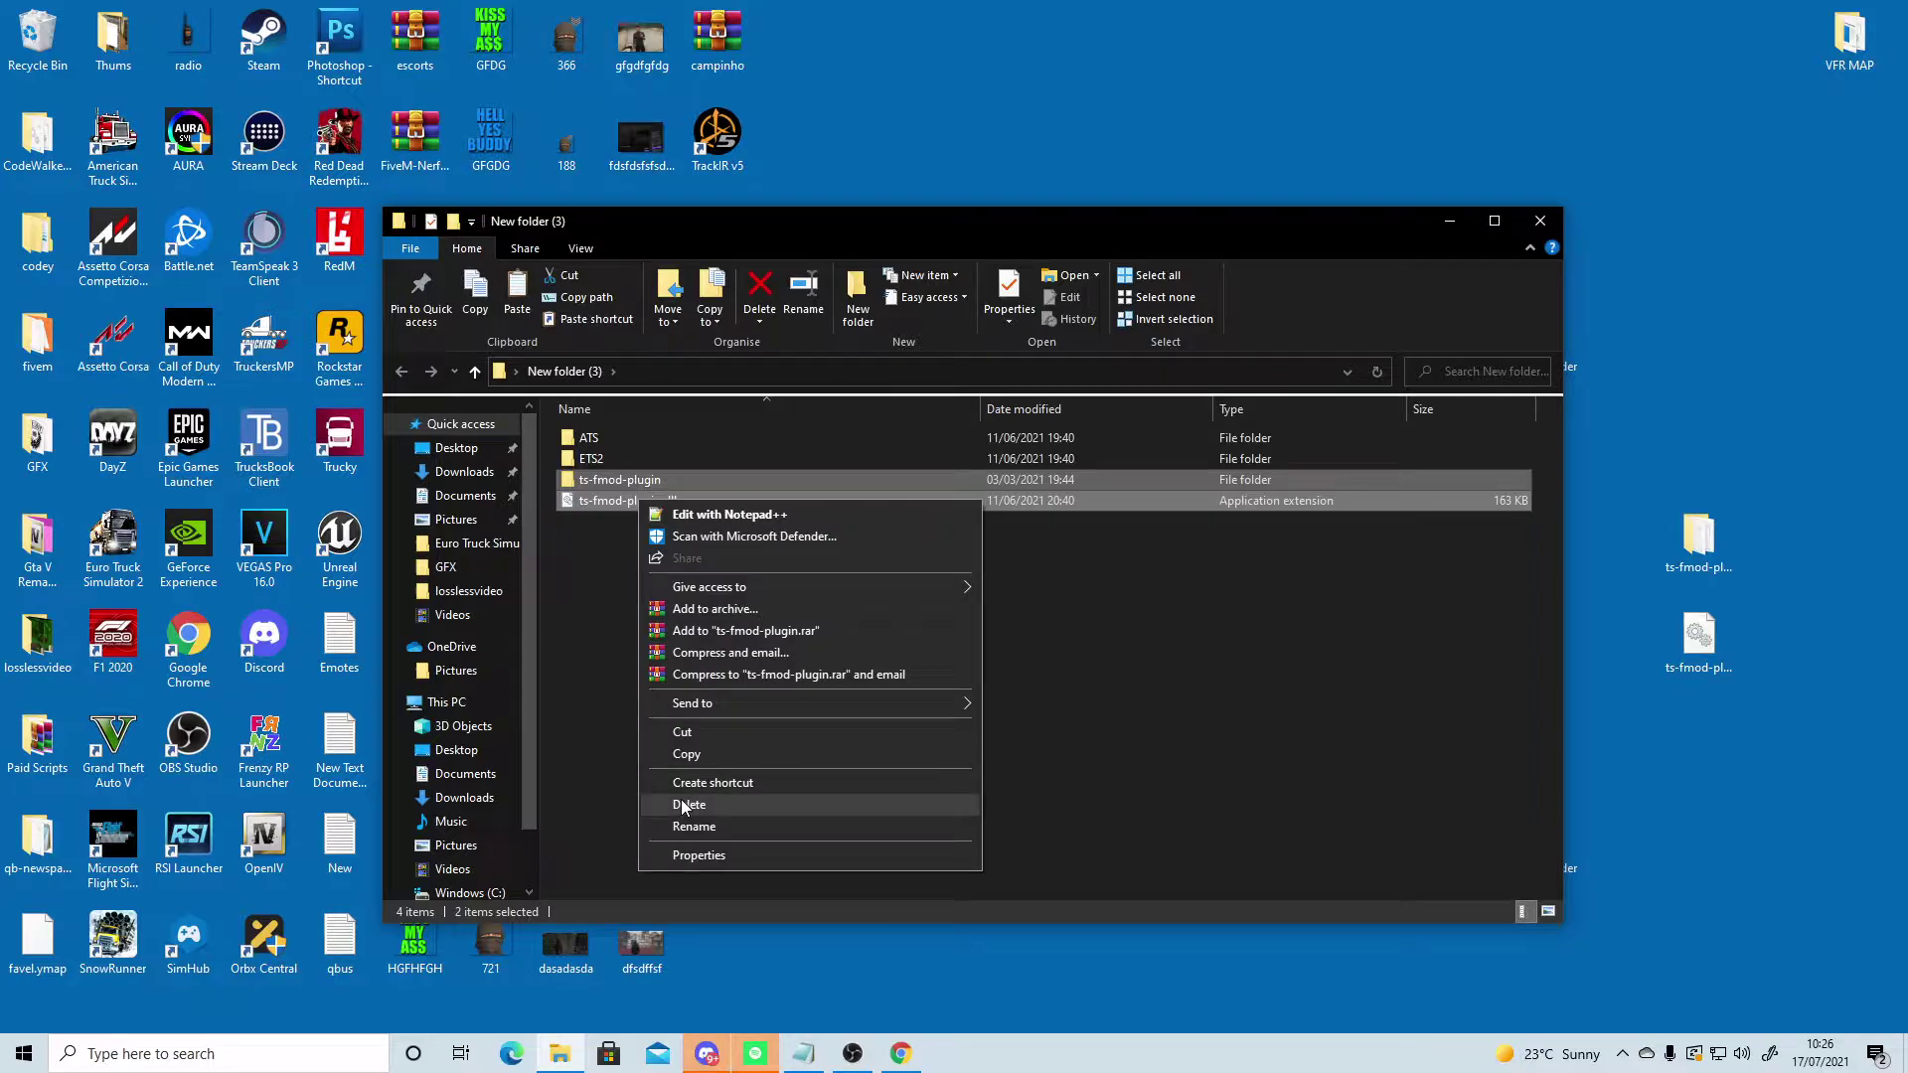
left_click(696, 754)
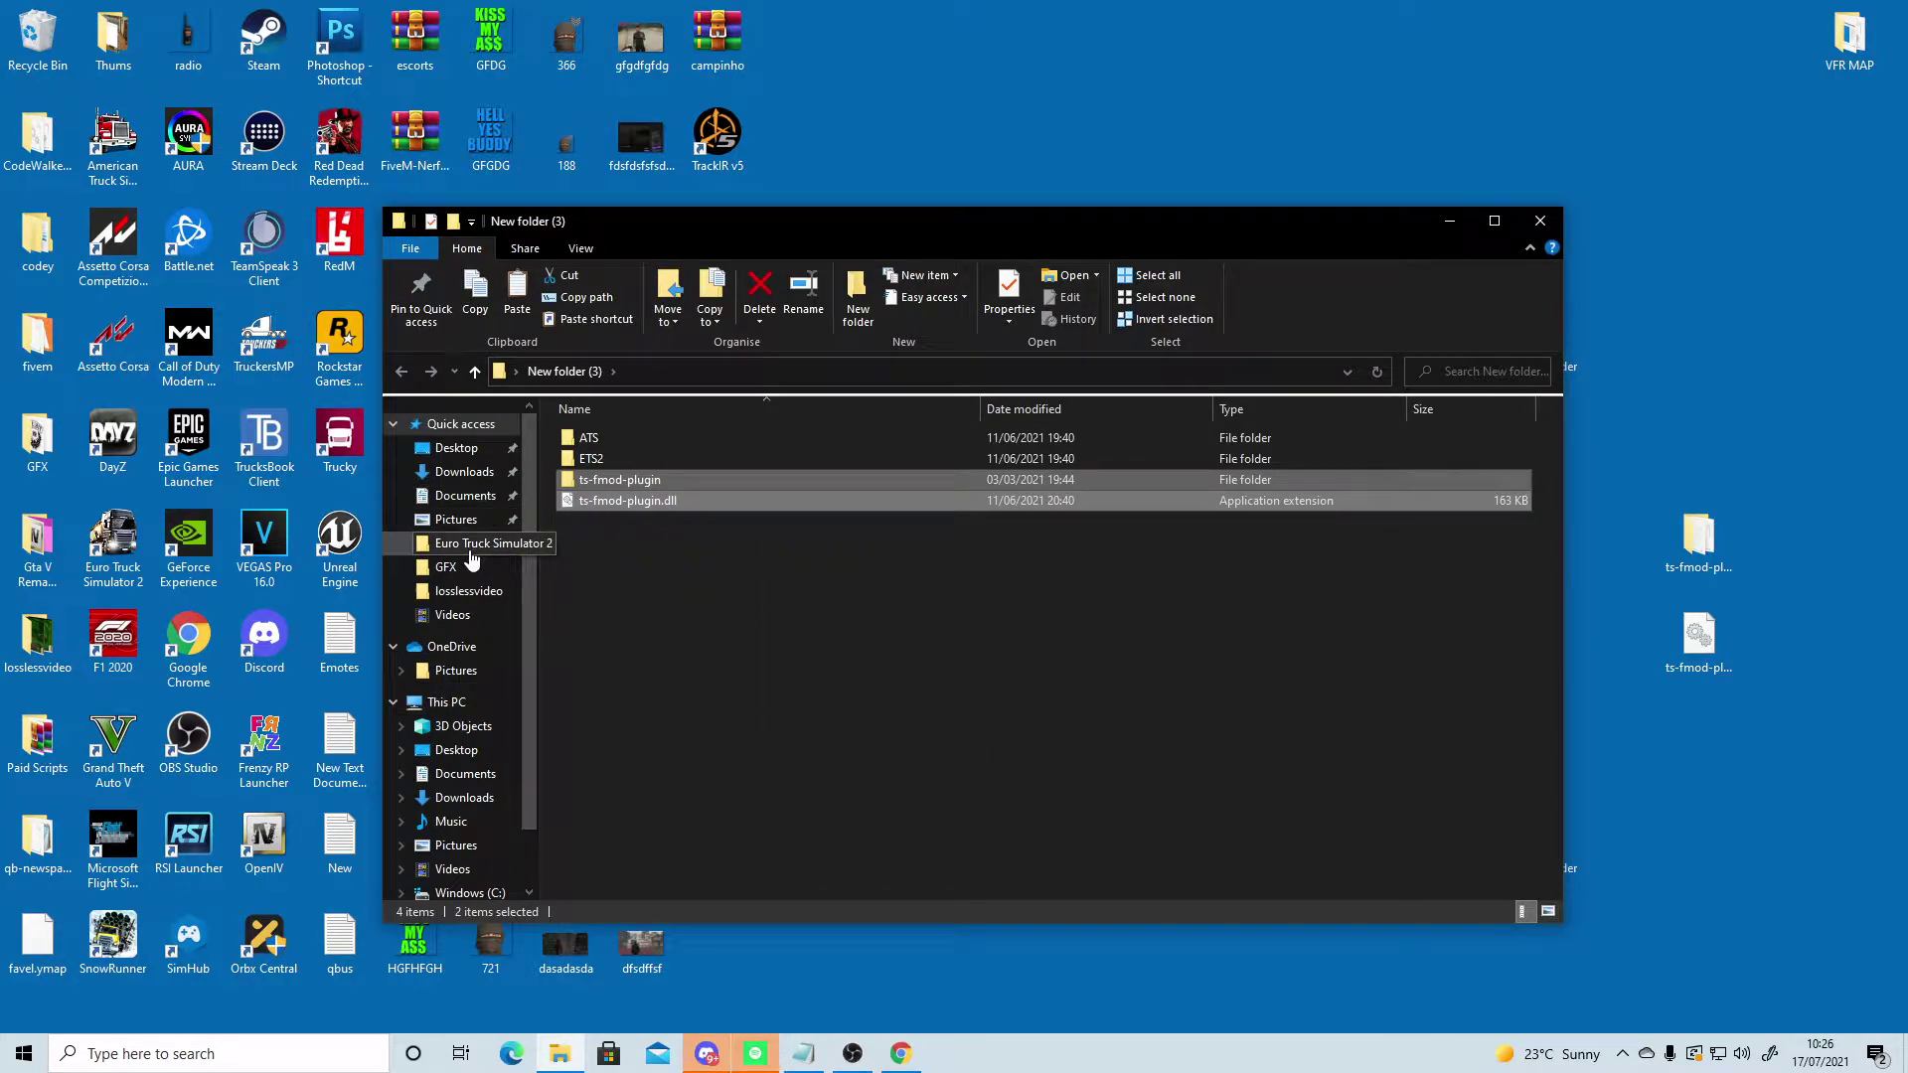
scroll(475, 596, "down", 2)
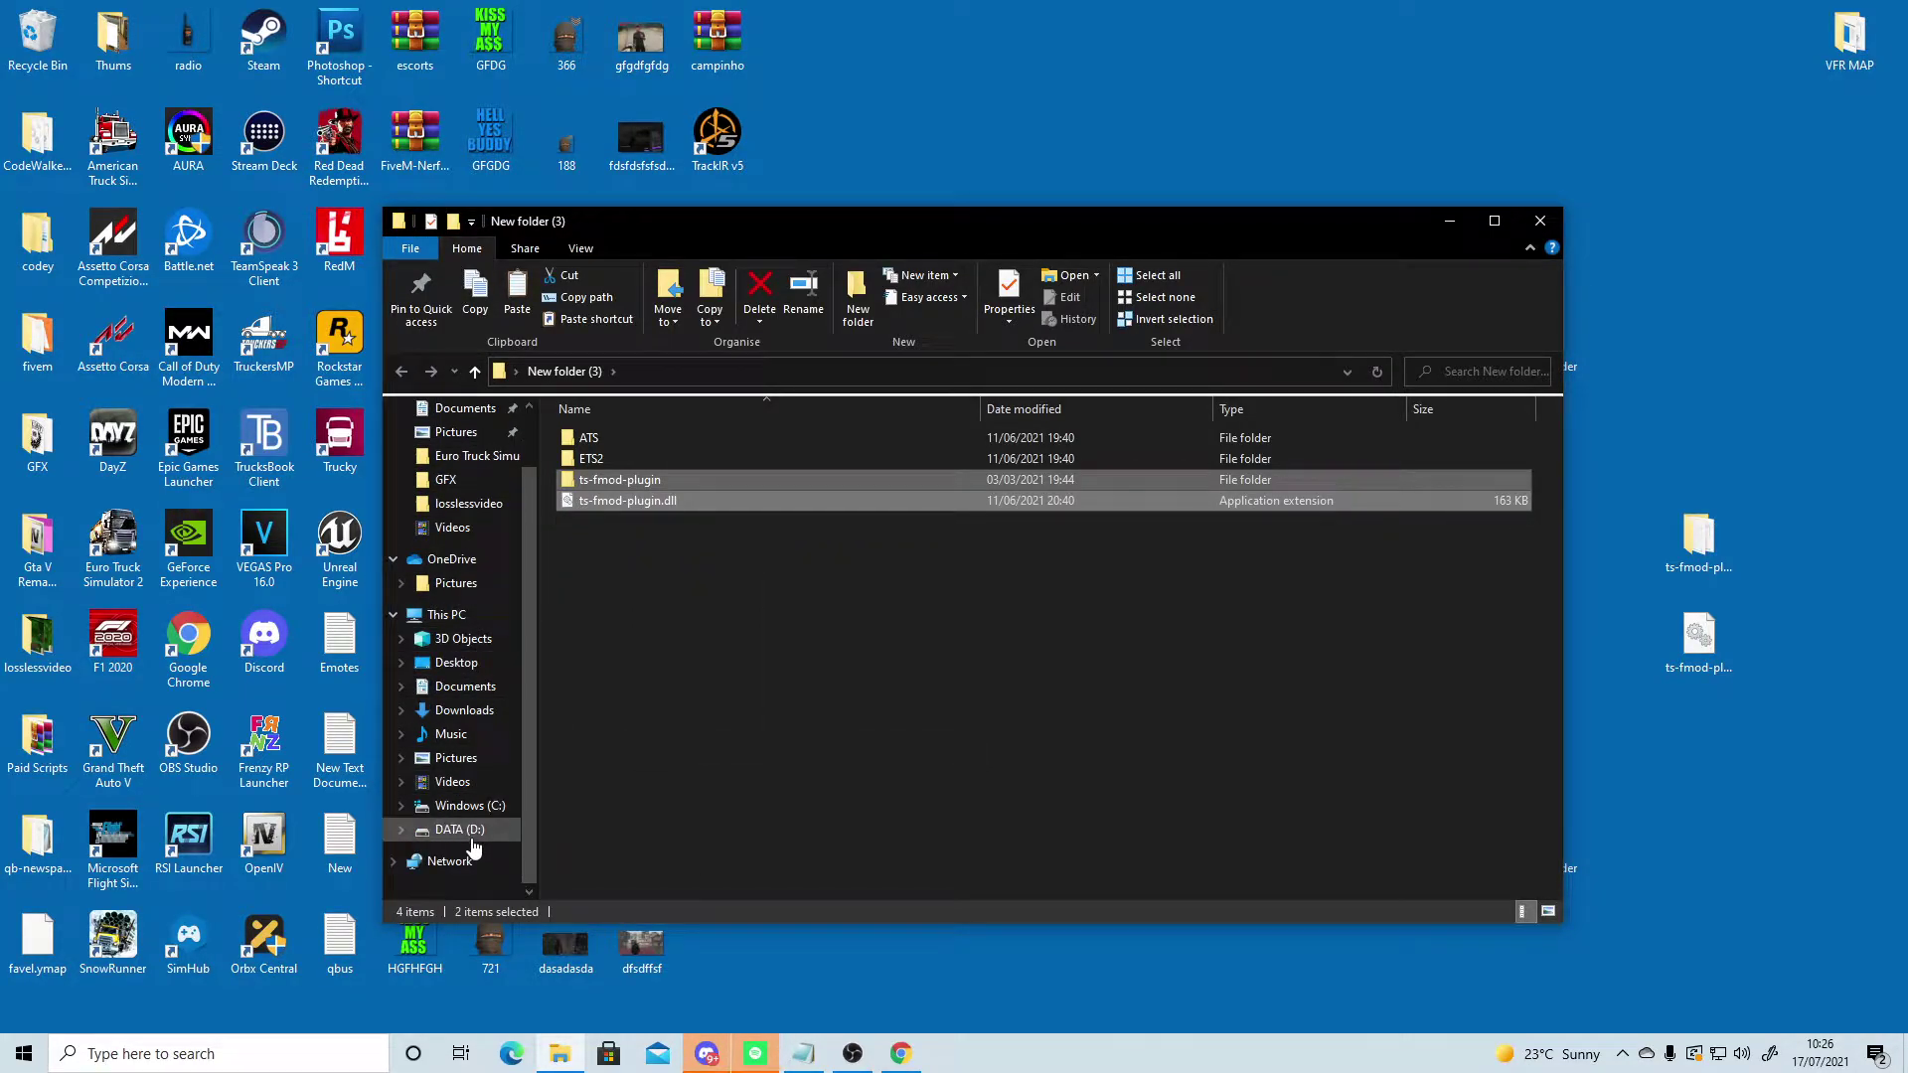
left_click(473, 806)
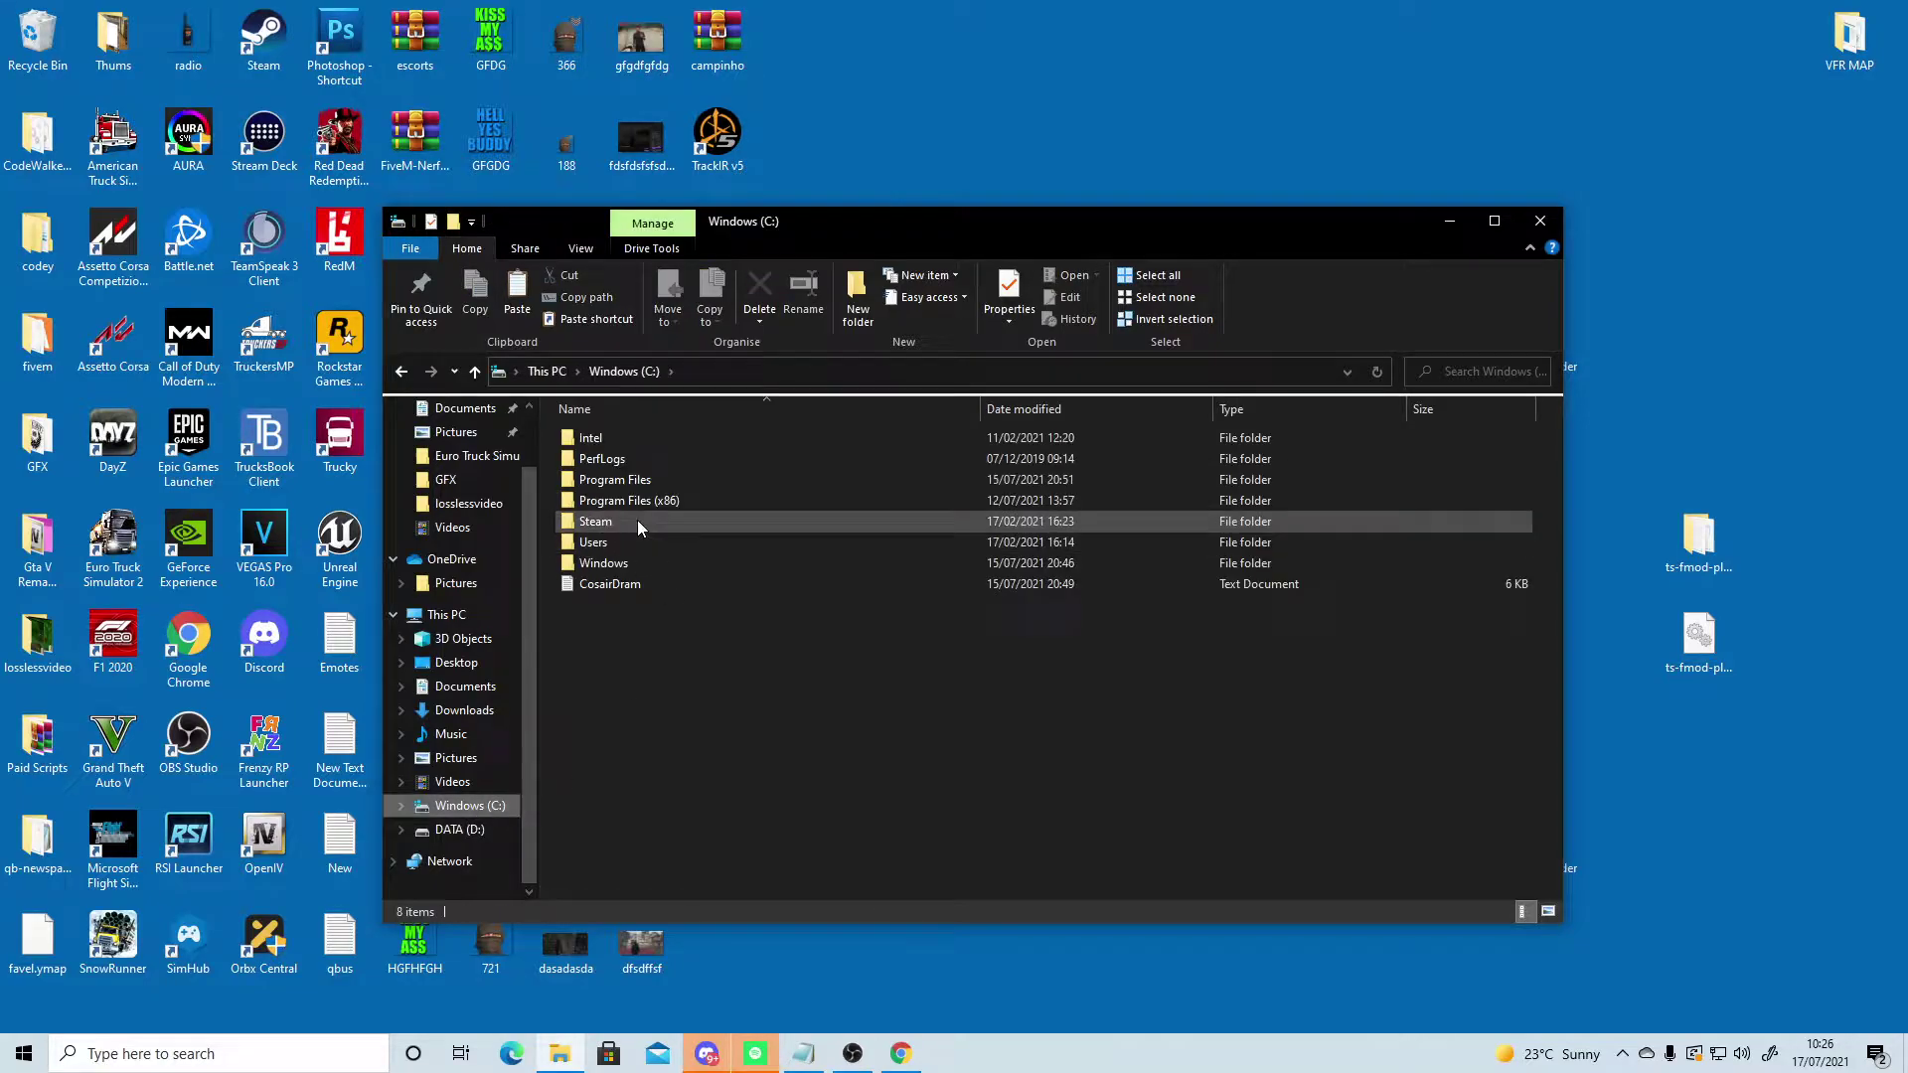
double_click(624, 522)
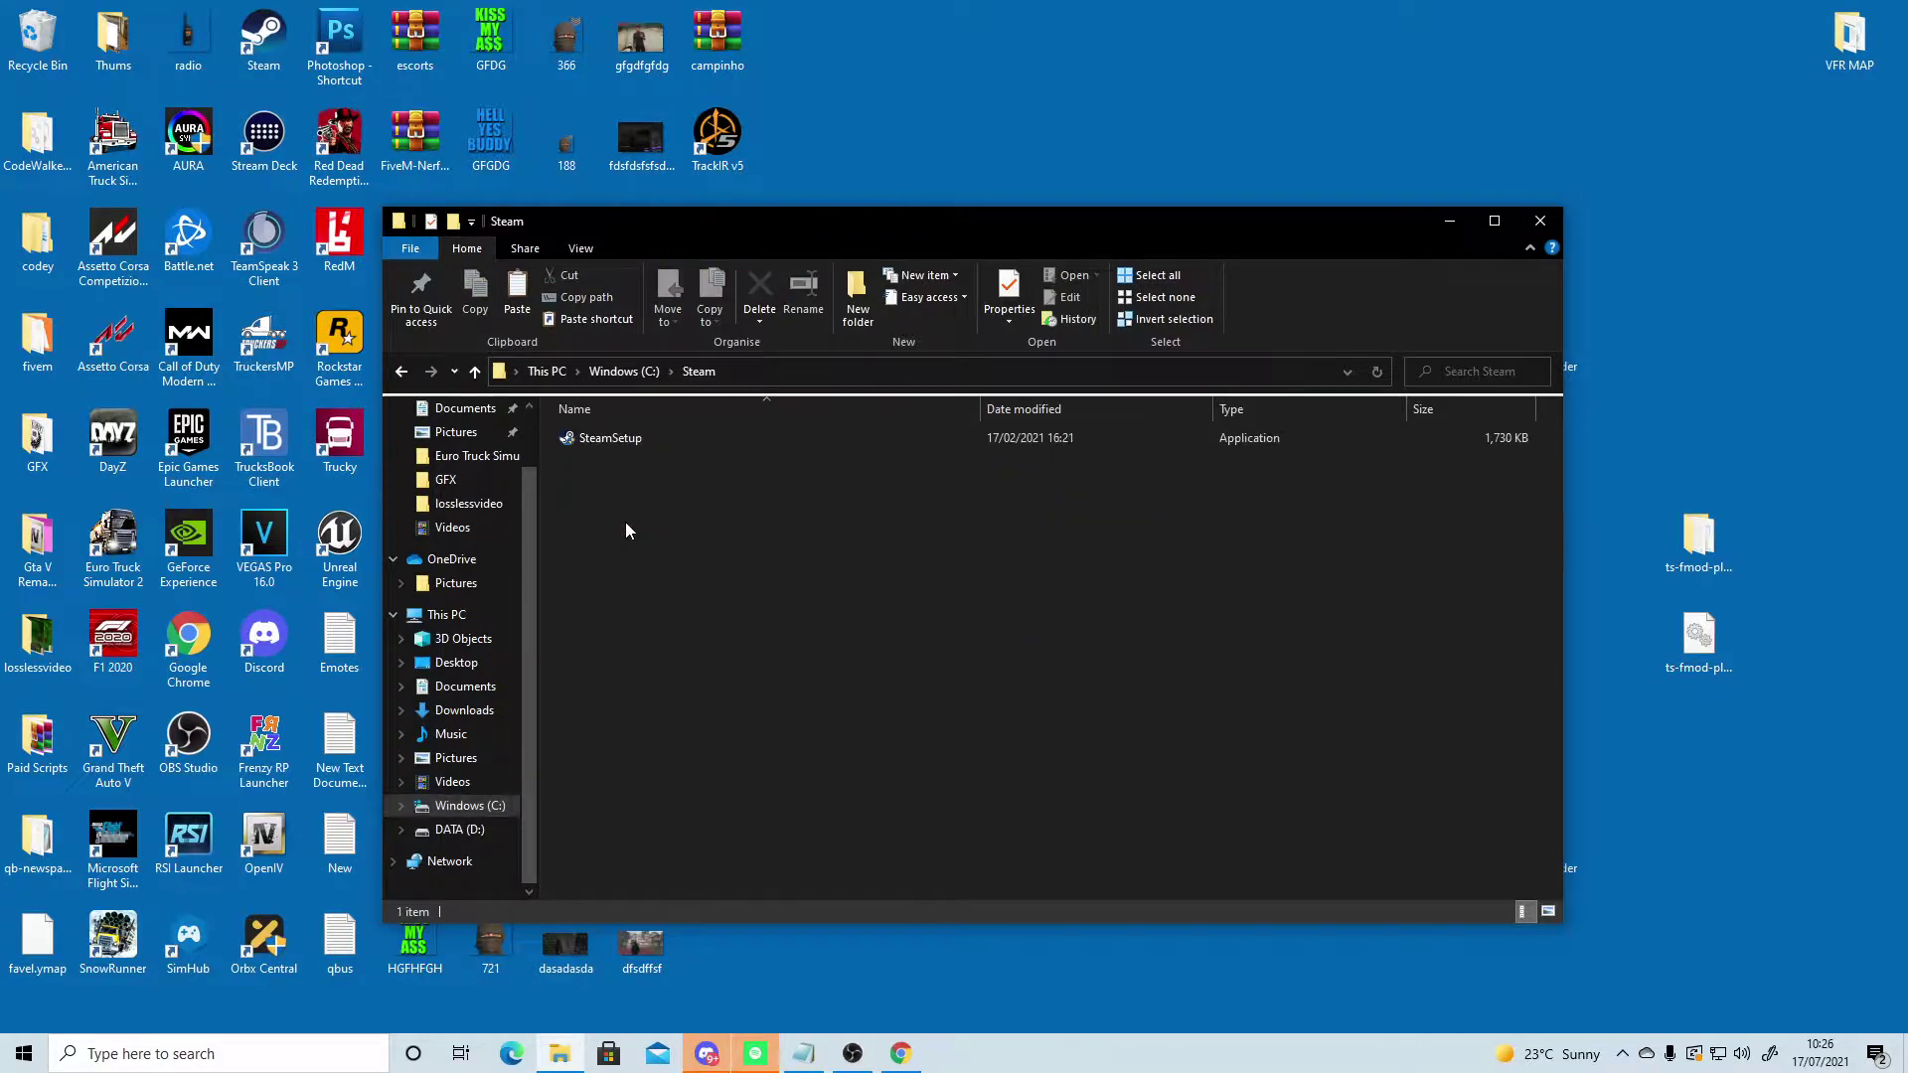
left_click(401, 372)
left_click(401, 372)
left_click(432, 372)
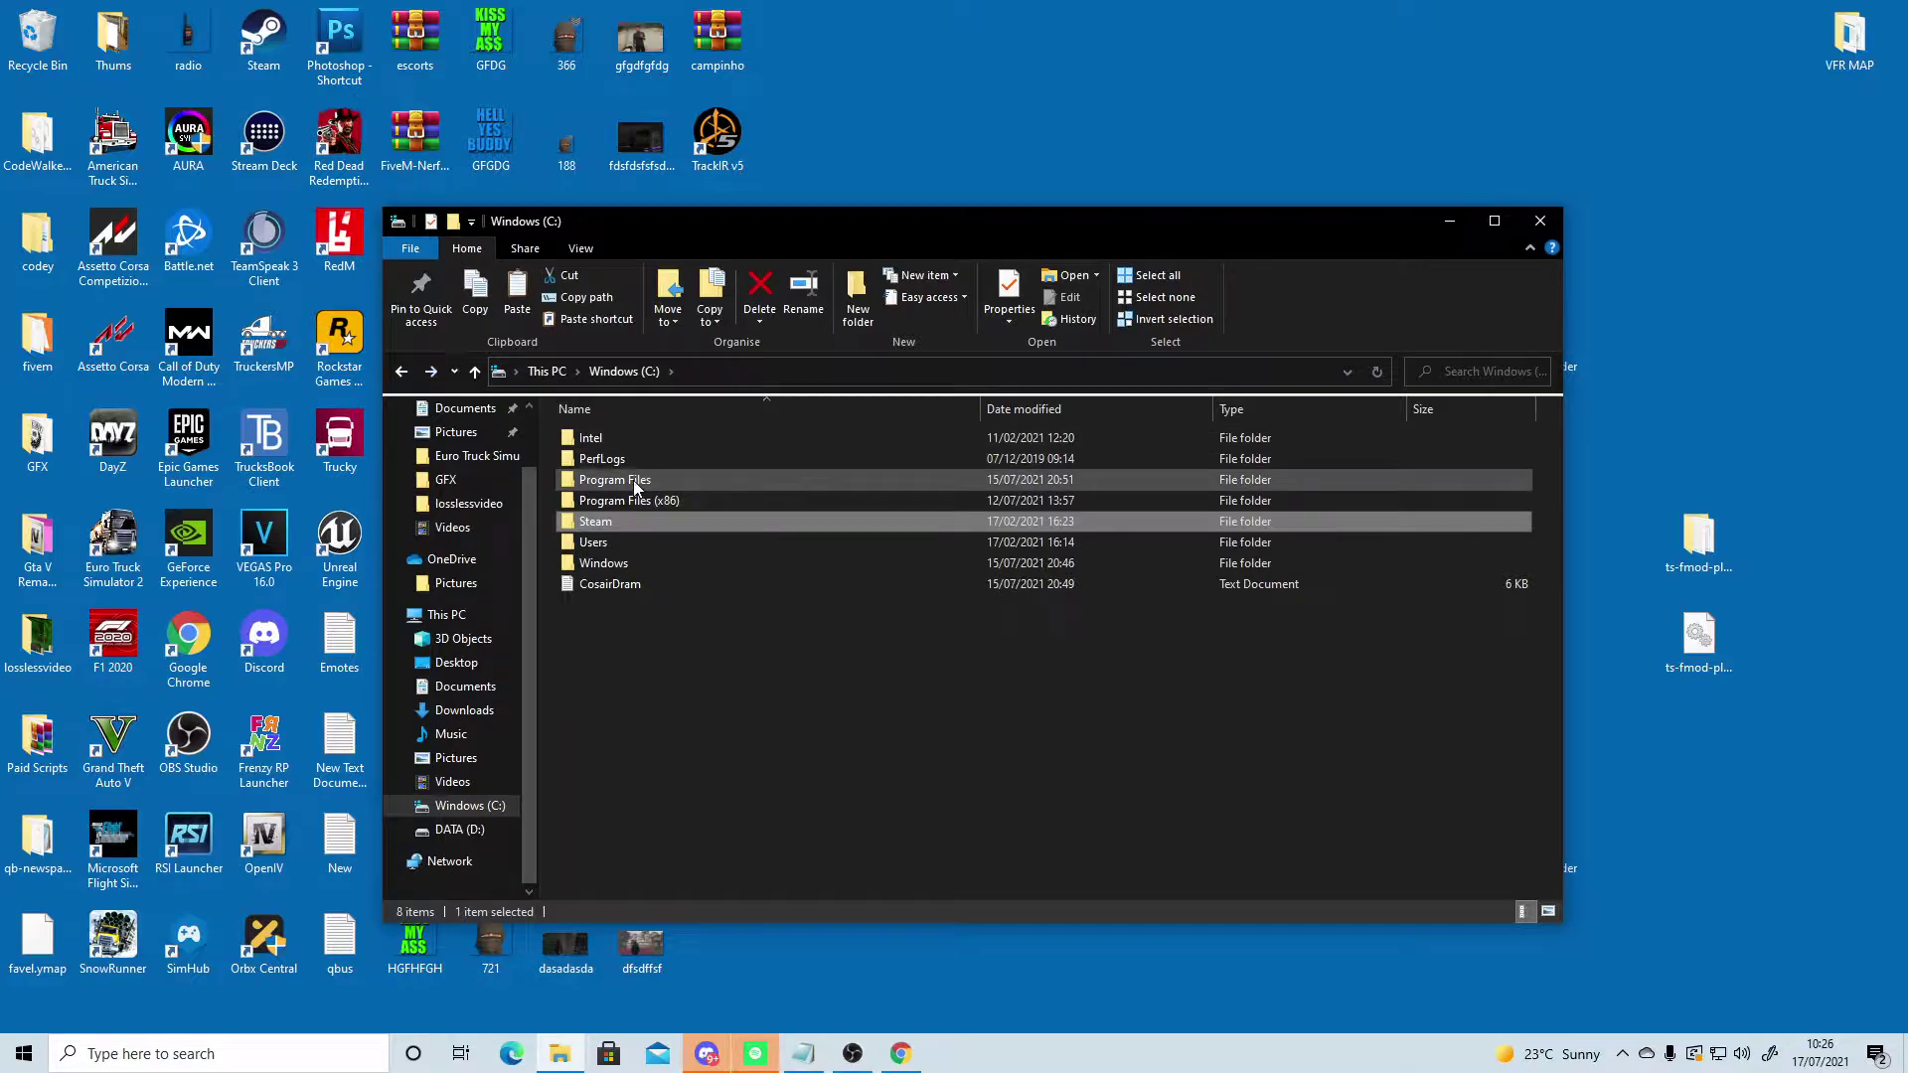
Step: Open the Euro Truck Simulator 2 installation folder under Program Files (x86)\Steam\steamapps\common
double_click(636, 500)
scroll(656, 725, "down", 5)
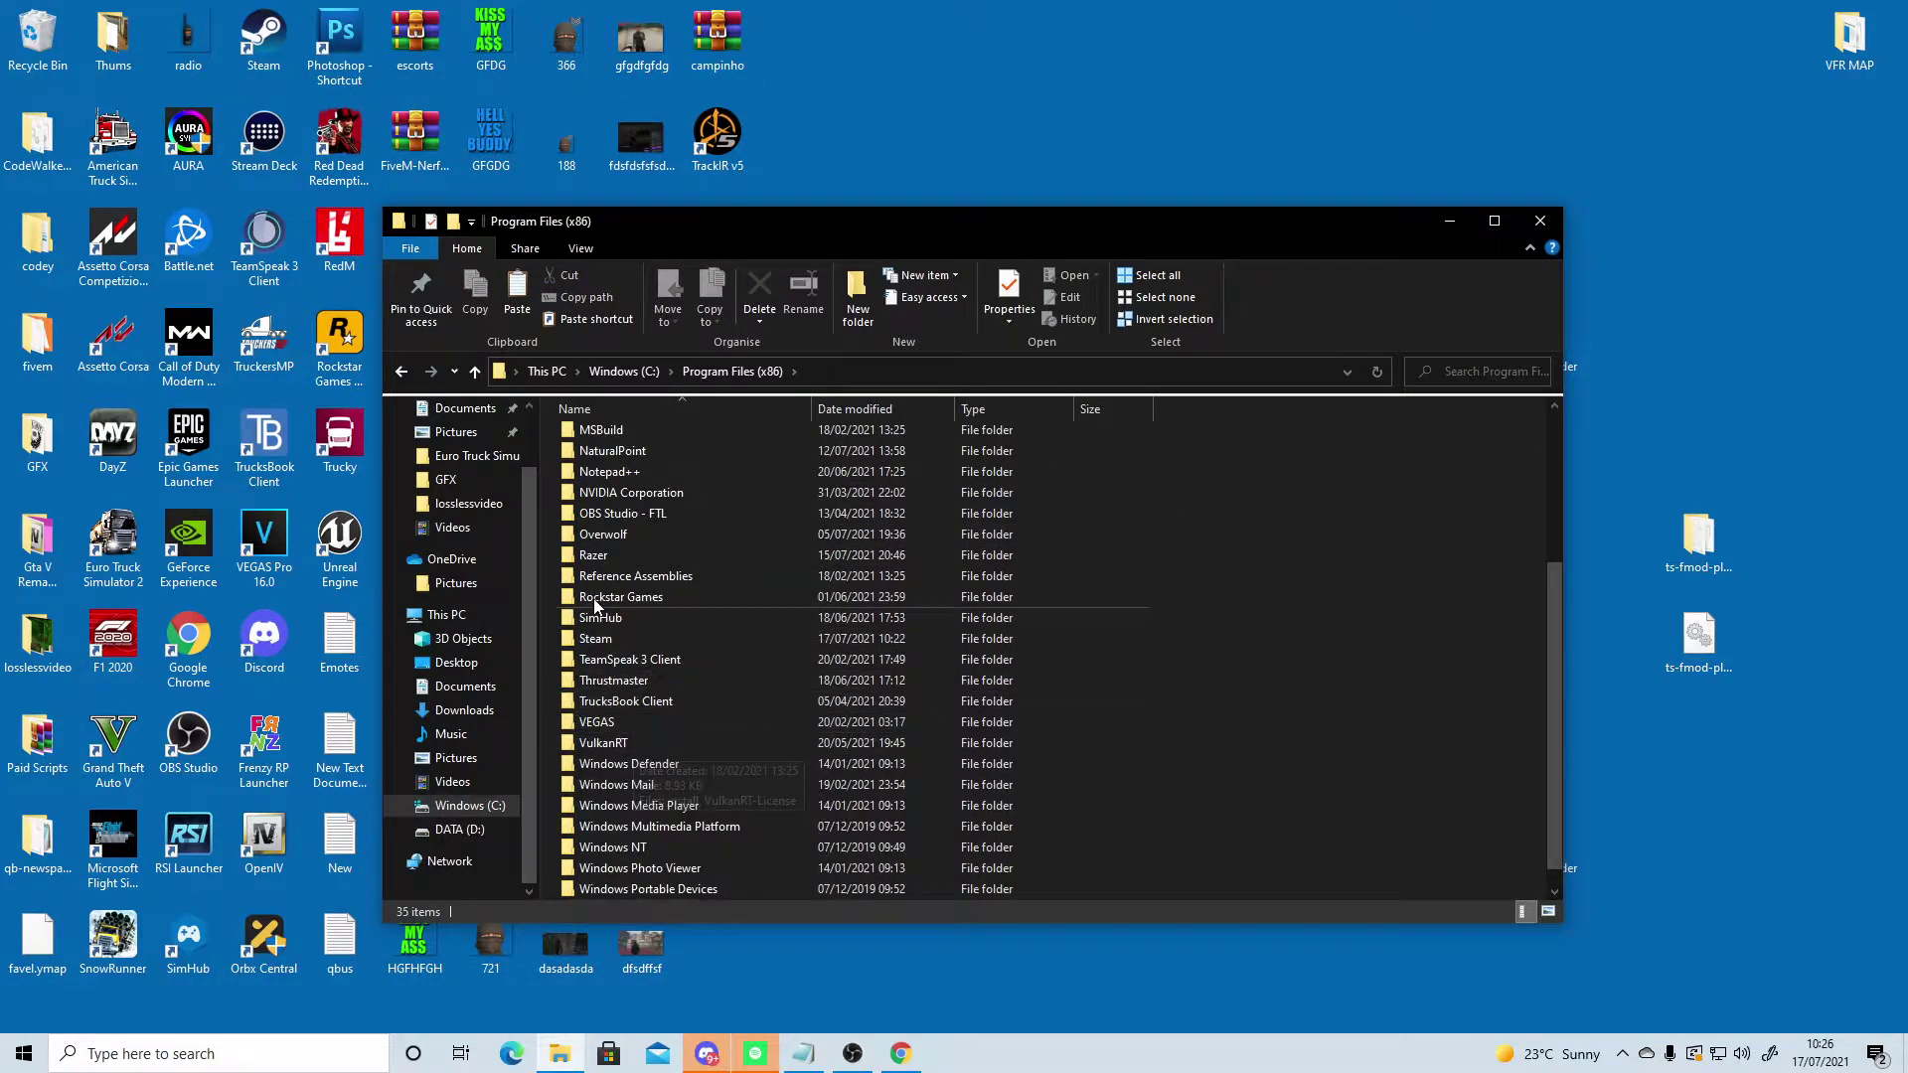
double_click(601, 639)
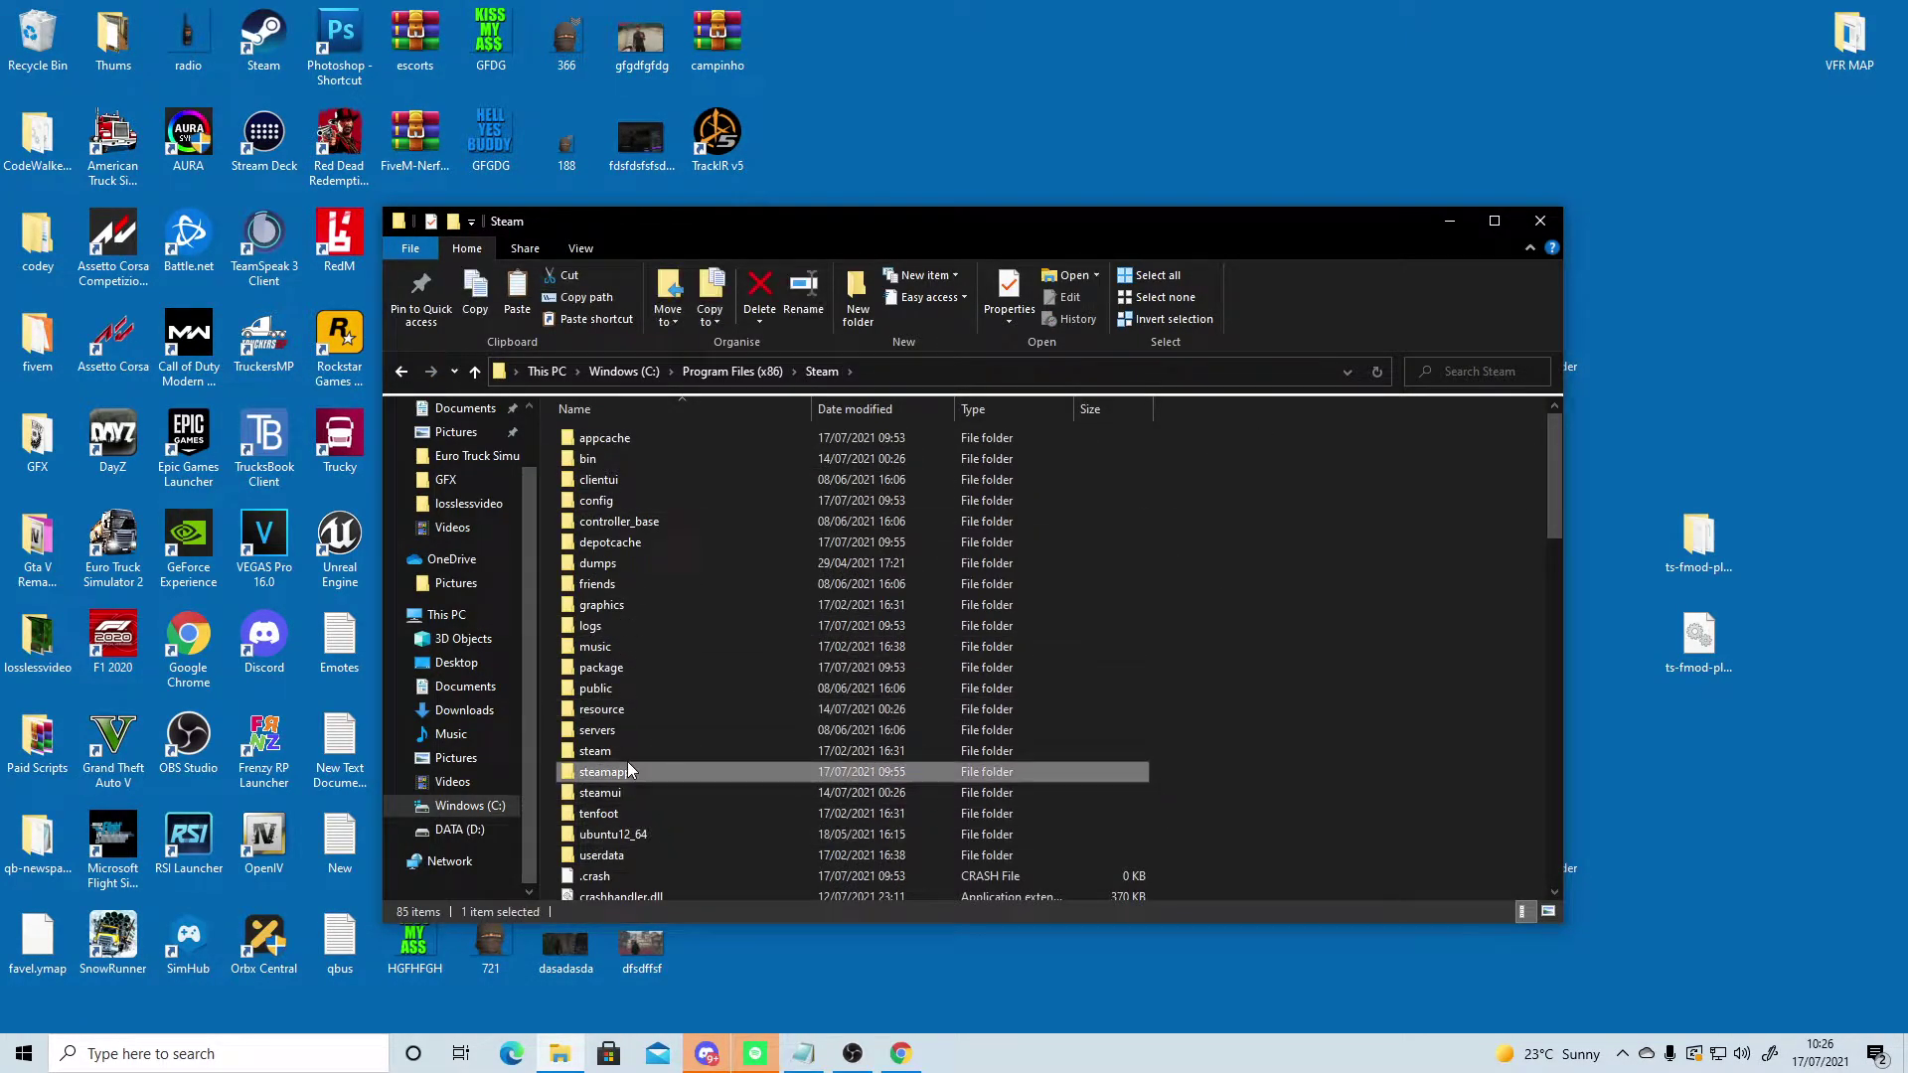
double_click(628, 763)
double_click(610, 441)
double_click(661, 440)
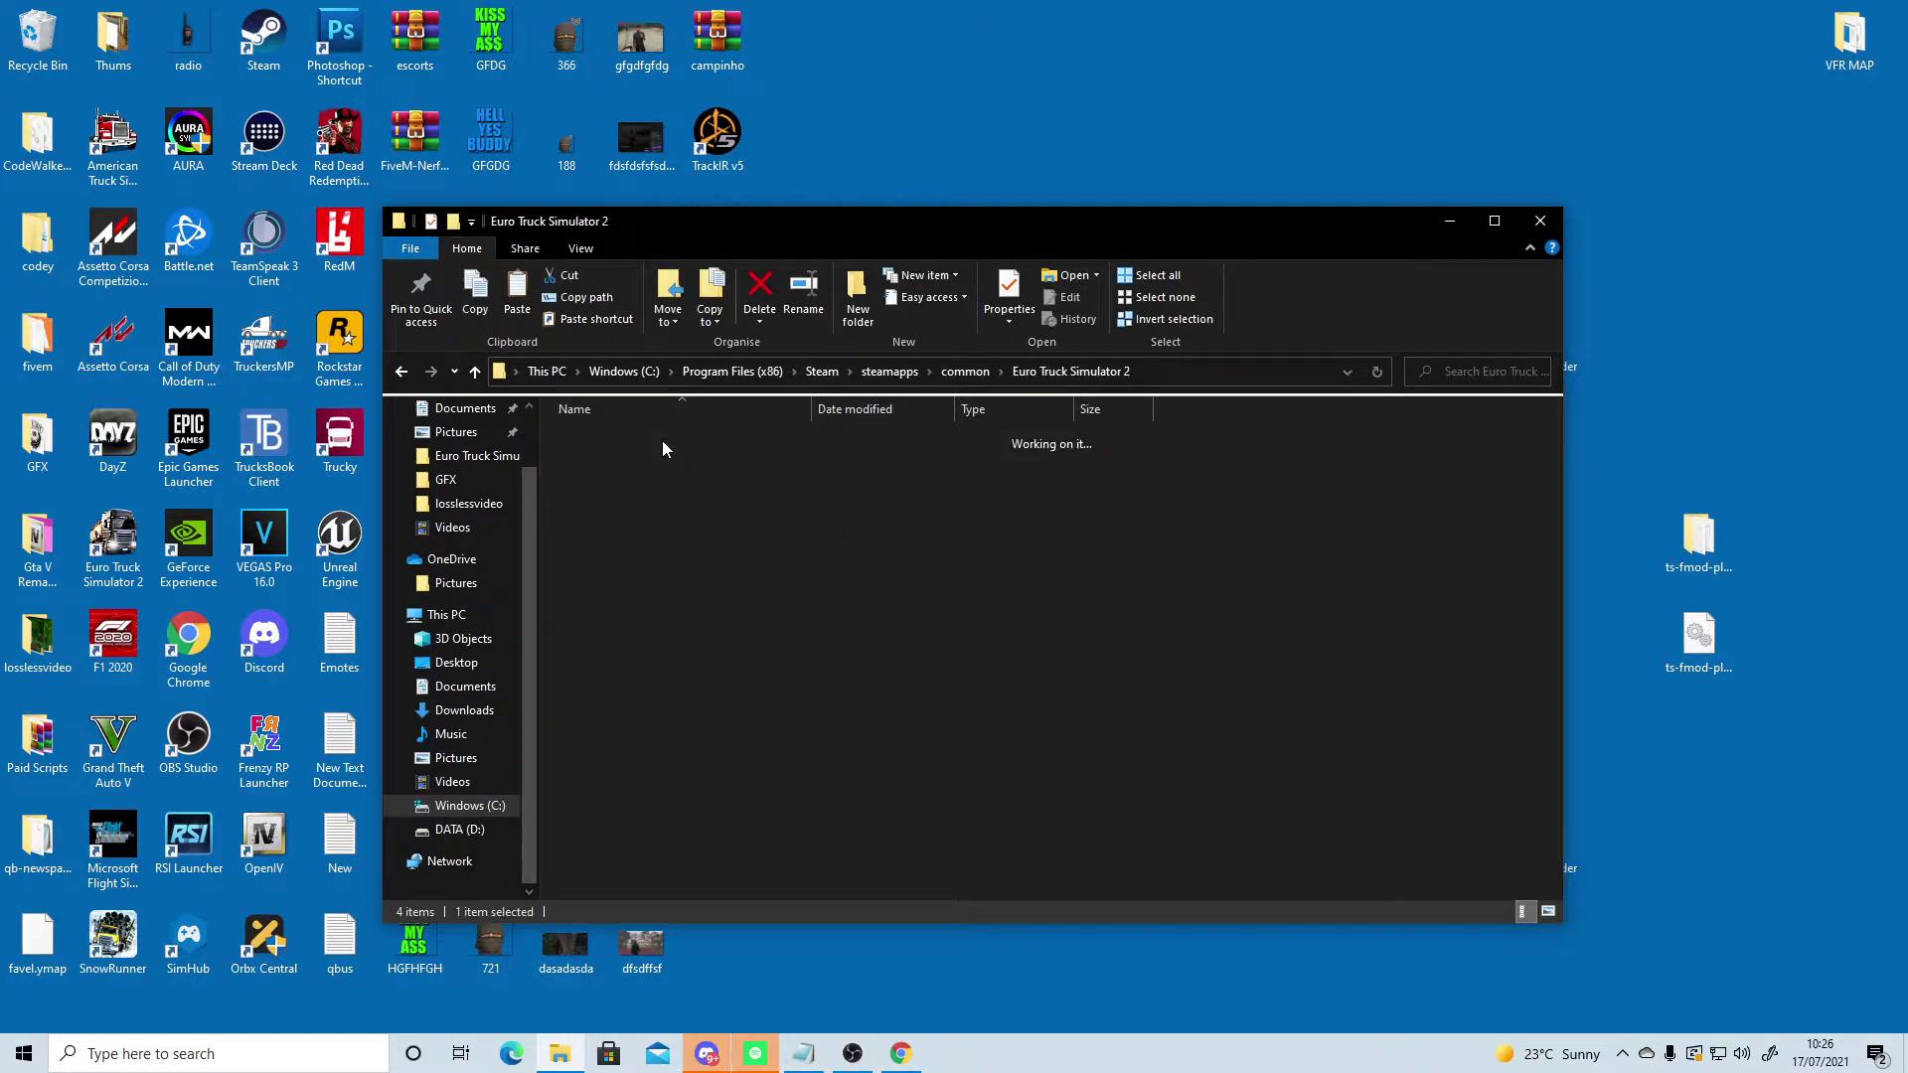
Step: Paste the copied ts-fmod-plugin folder and DLL into the game's bin\win_x64\plugins folder
double_click(617, 438)
double_click(617, 438)
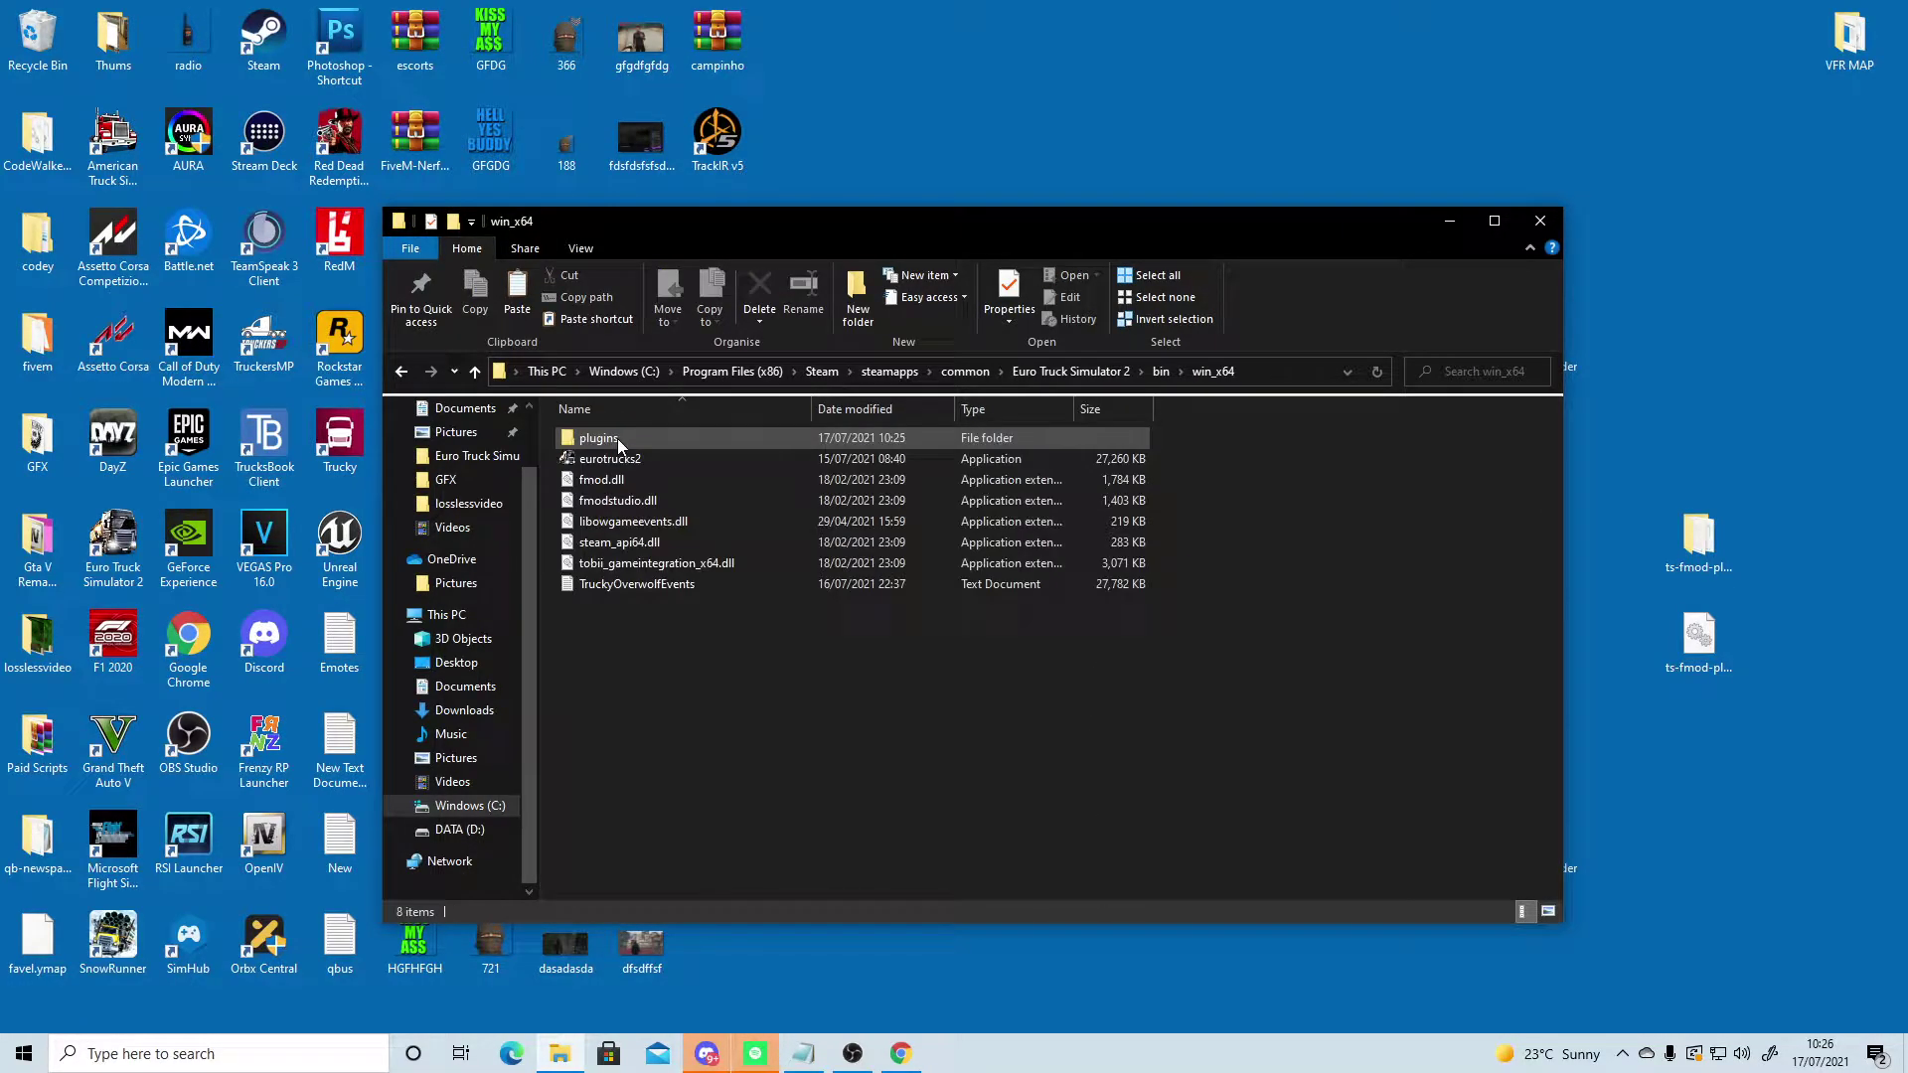
double_click(633, 437)
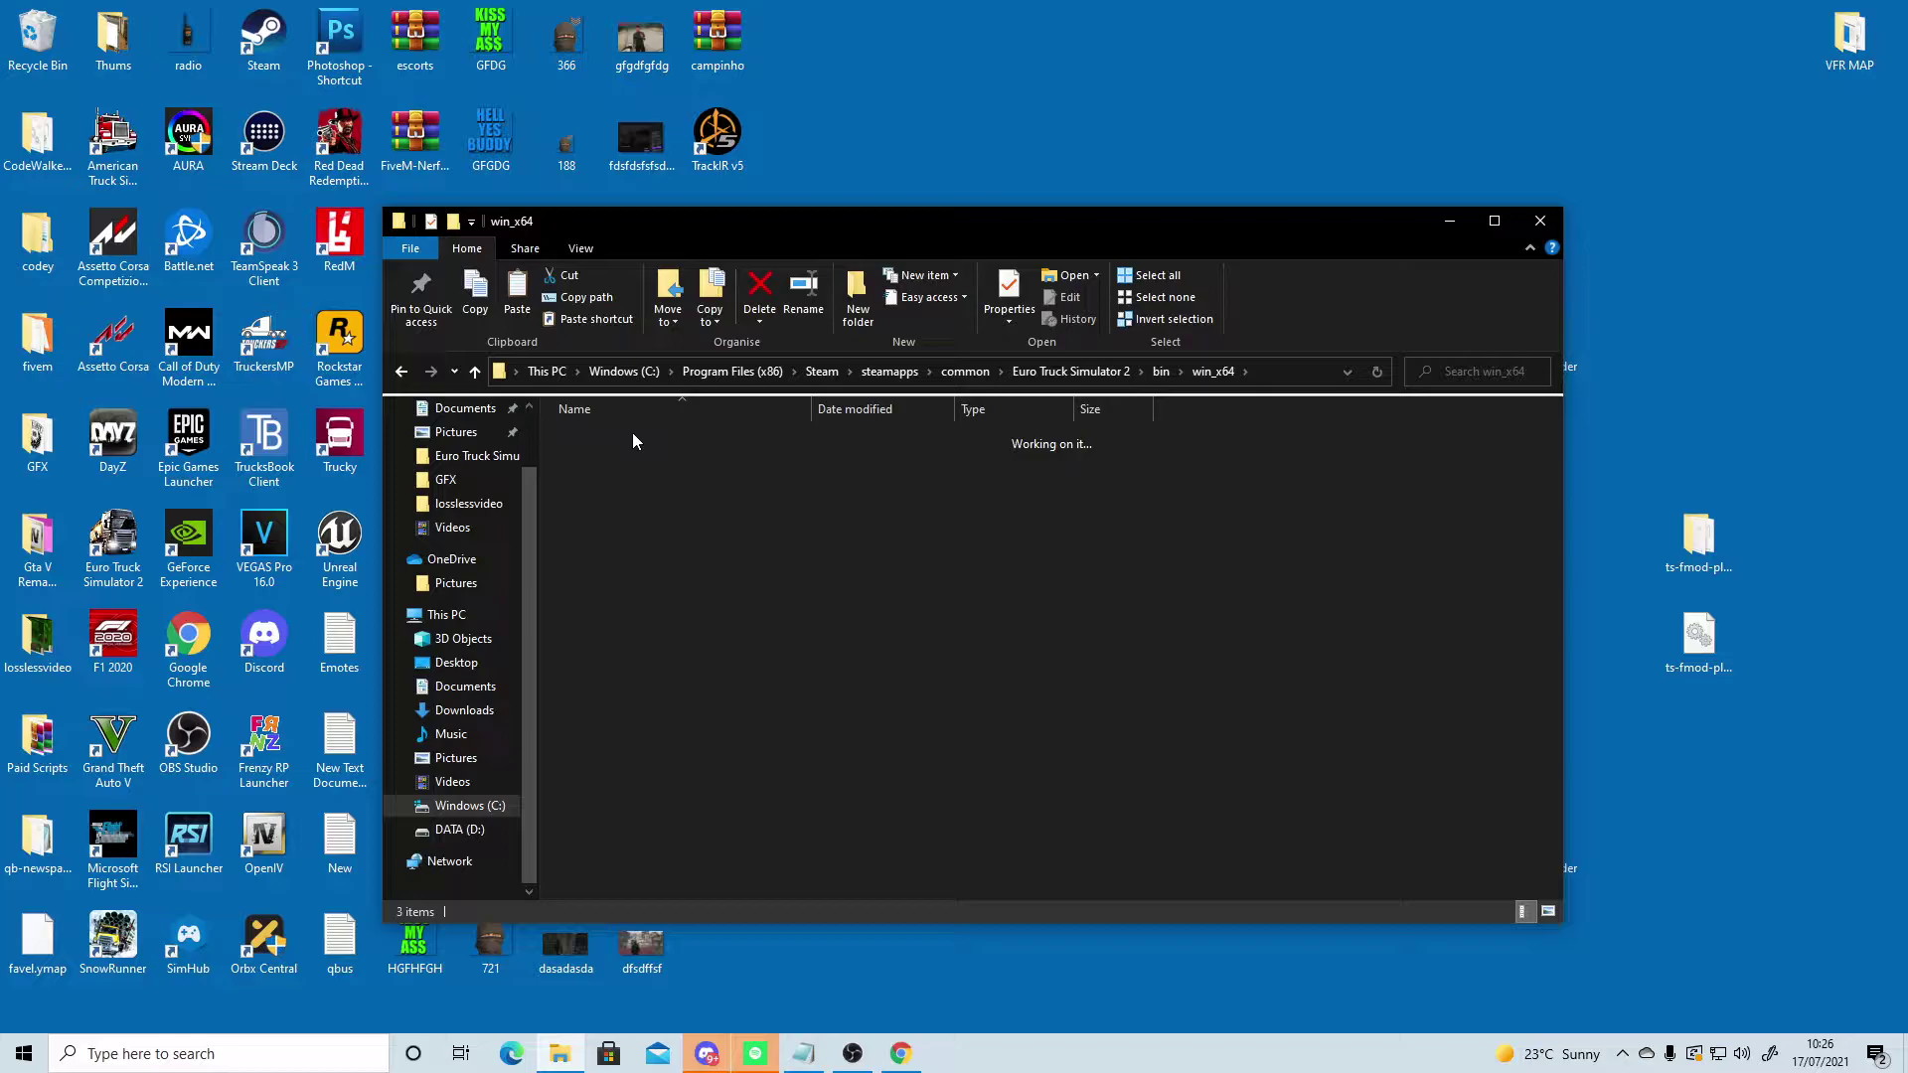
right_click(736, 568)
left_click(801, 706)
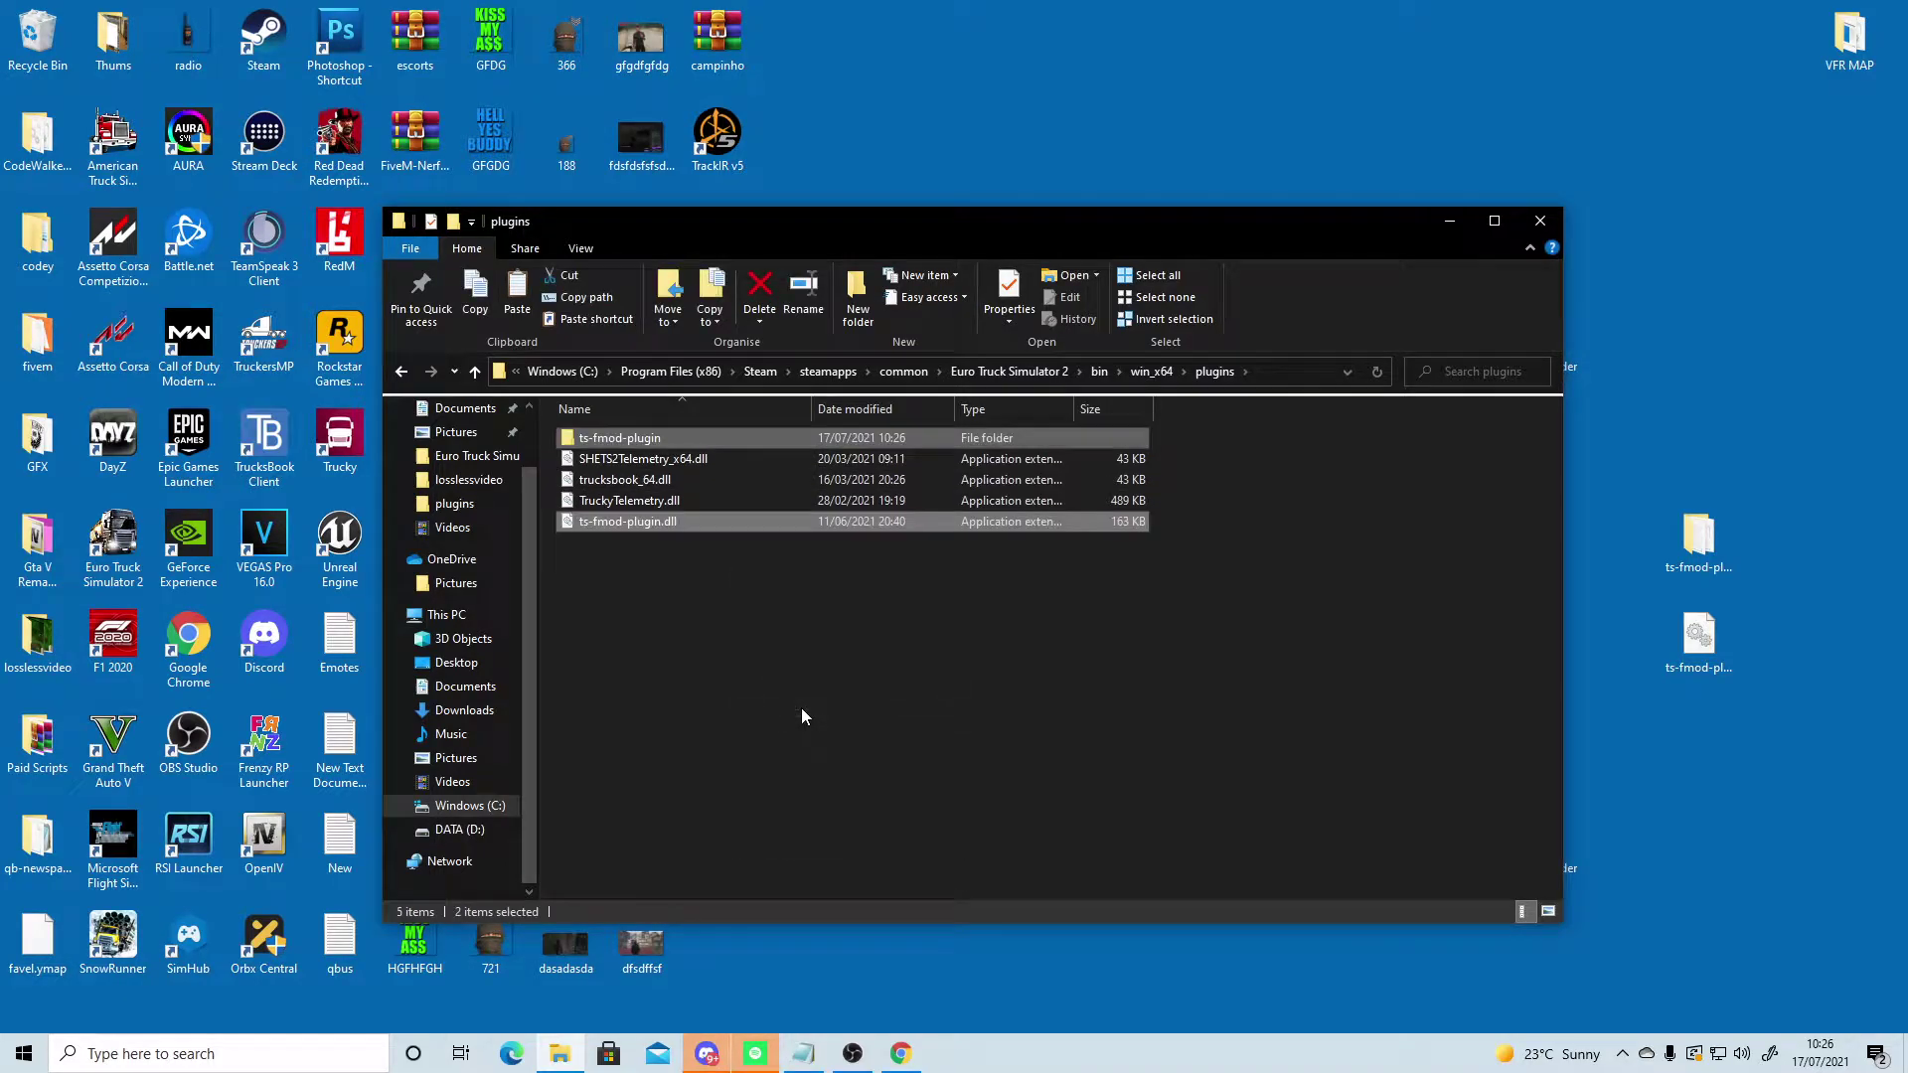
Step: Open the ETS2 folder inside the desktop's New folder (2) and move its master.bank file into the game's plugins folder
left_click_drag(1147, 231, 904, 141)
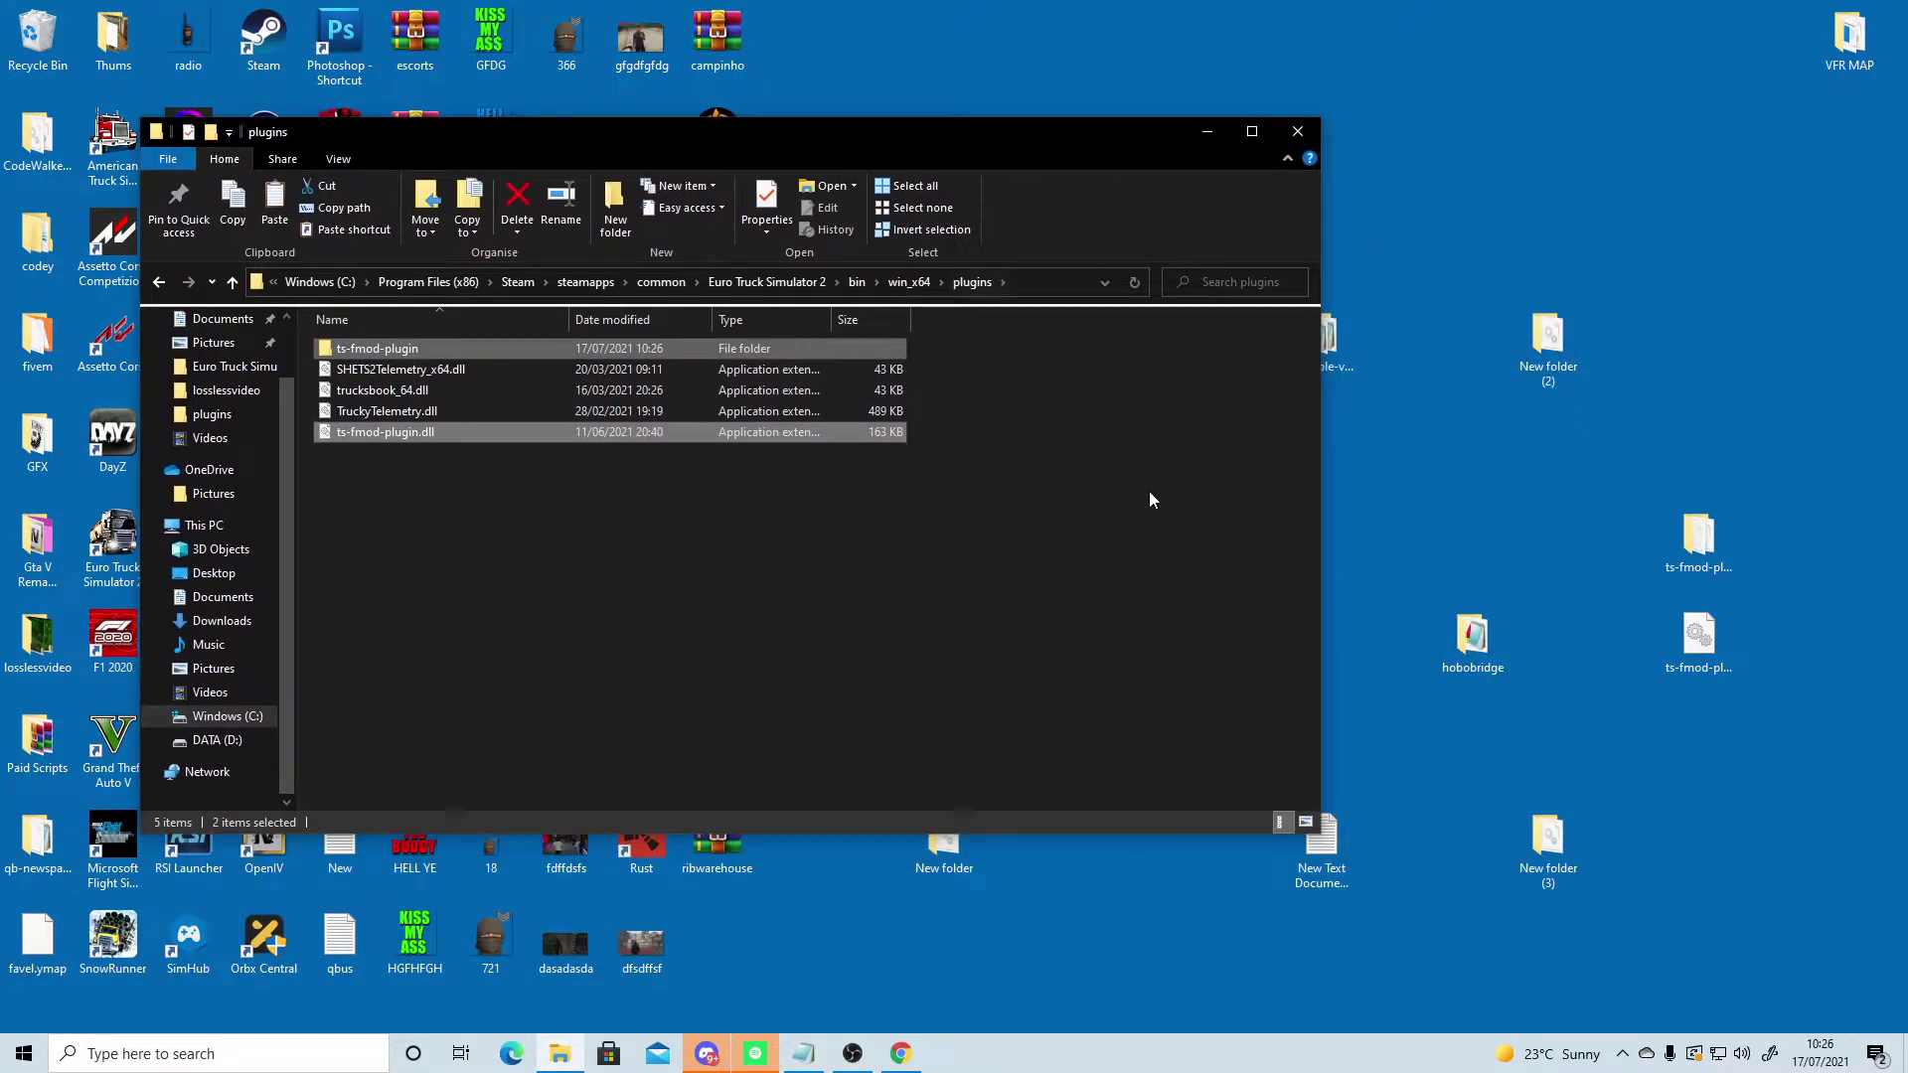
left_click(1464, 779)
left_click(1520, 340)
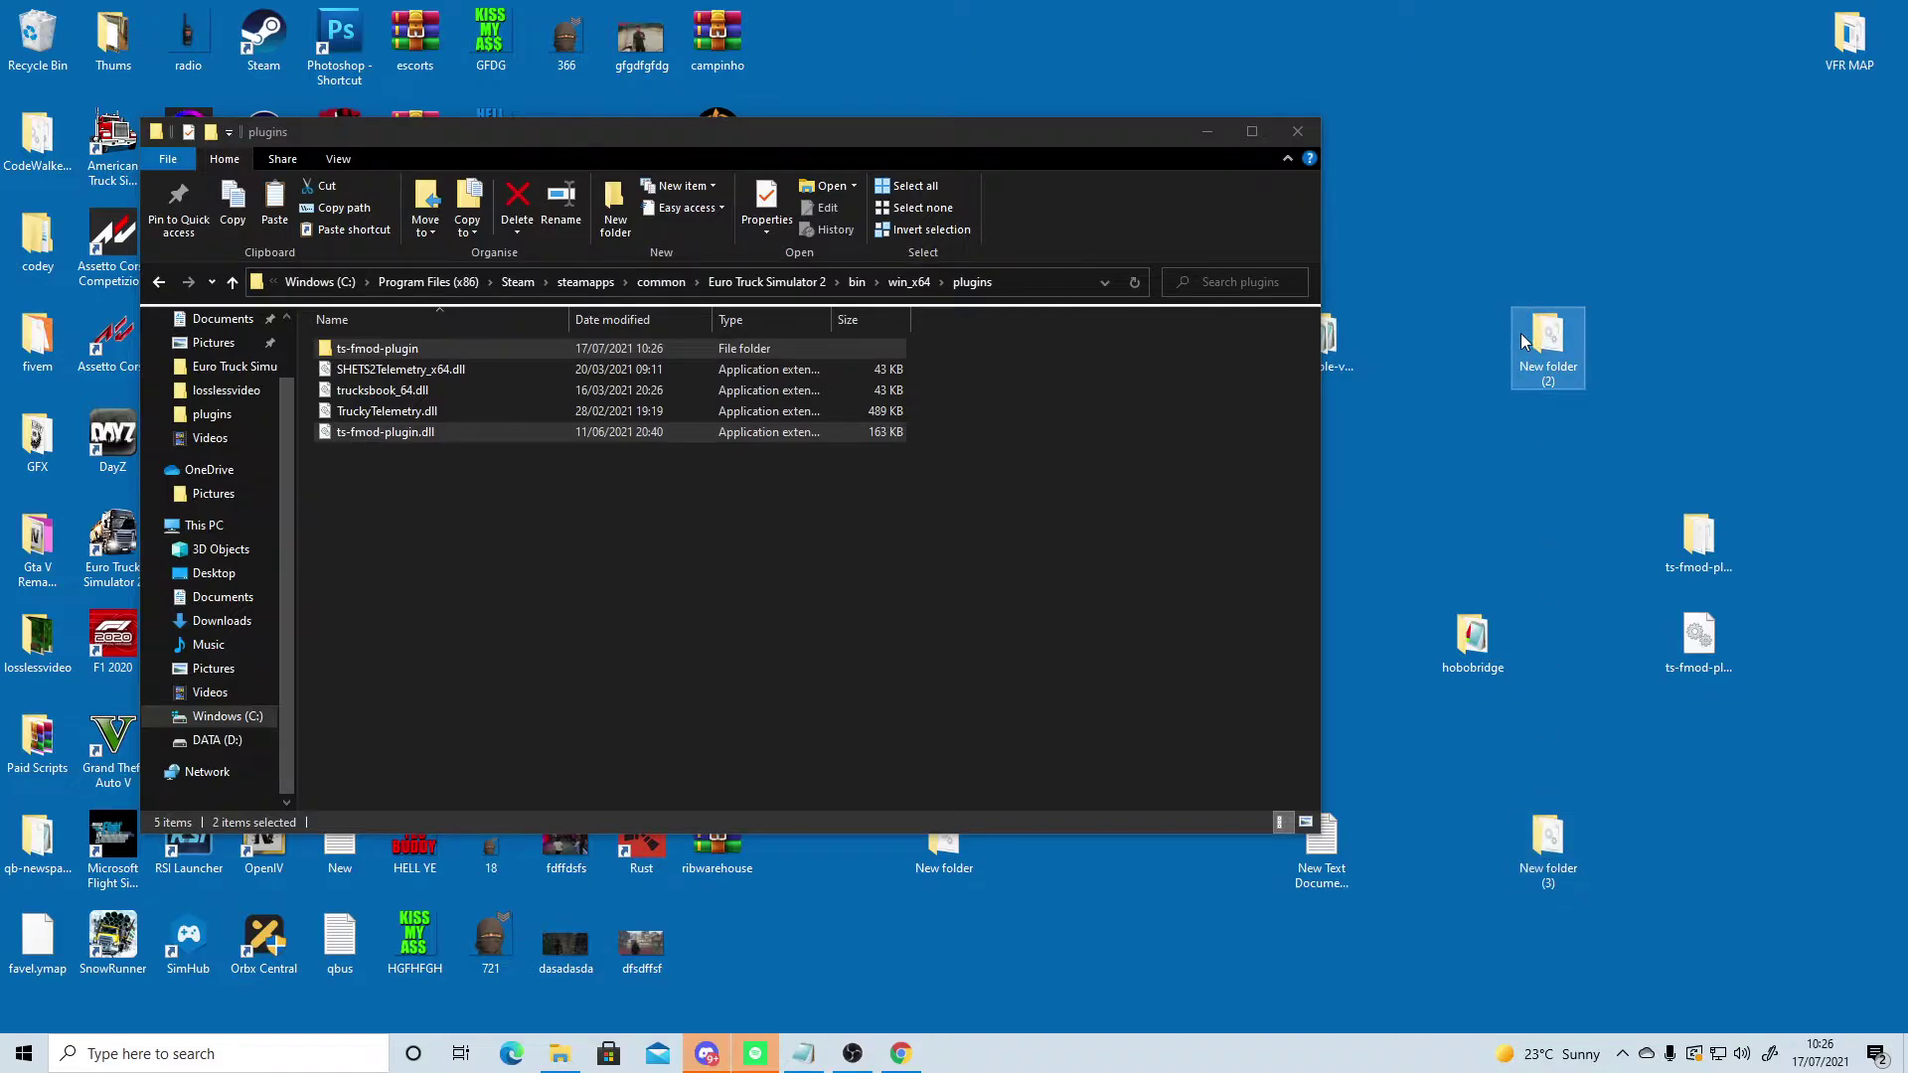
double_click(1528, 355)
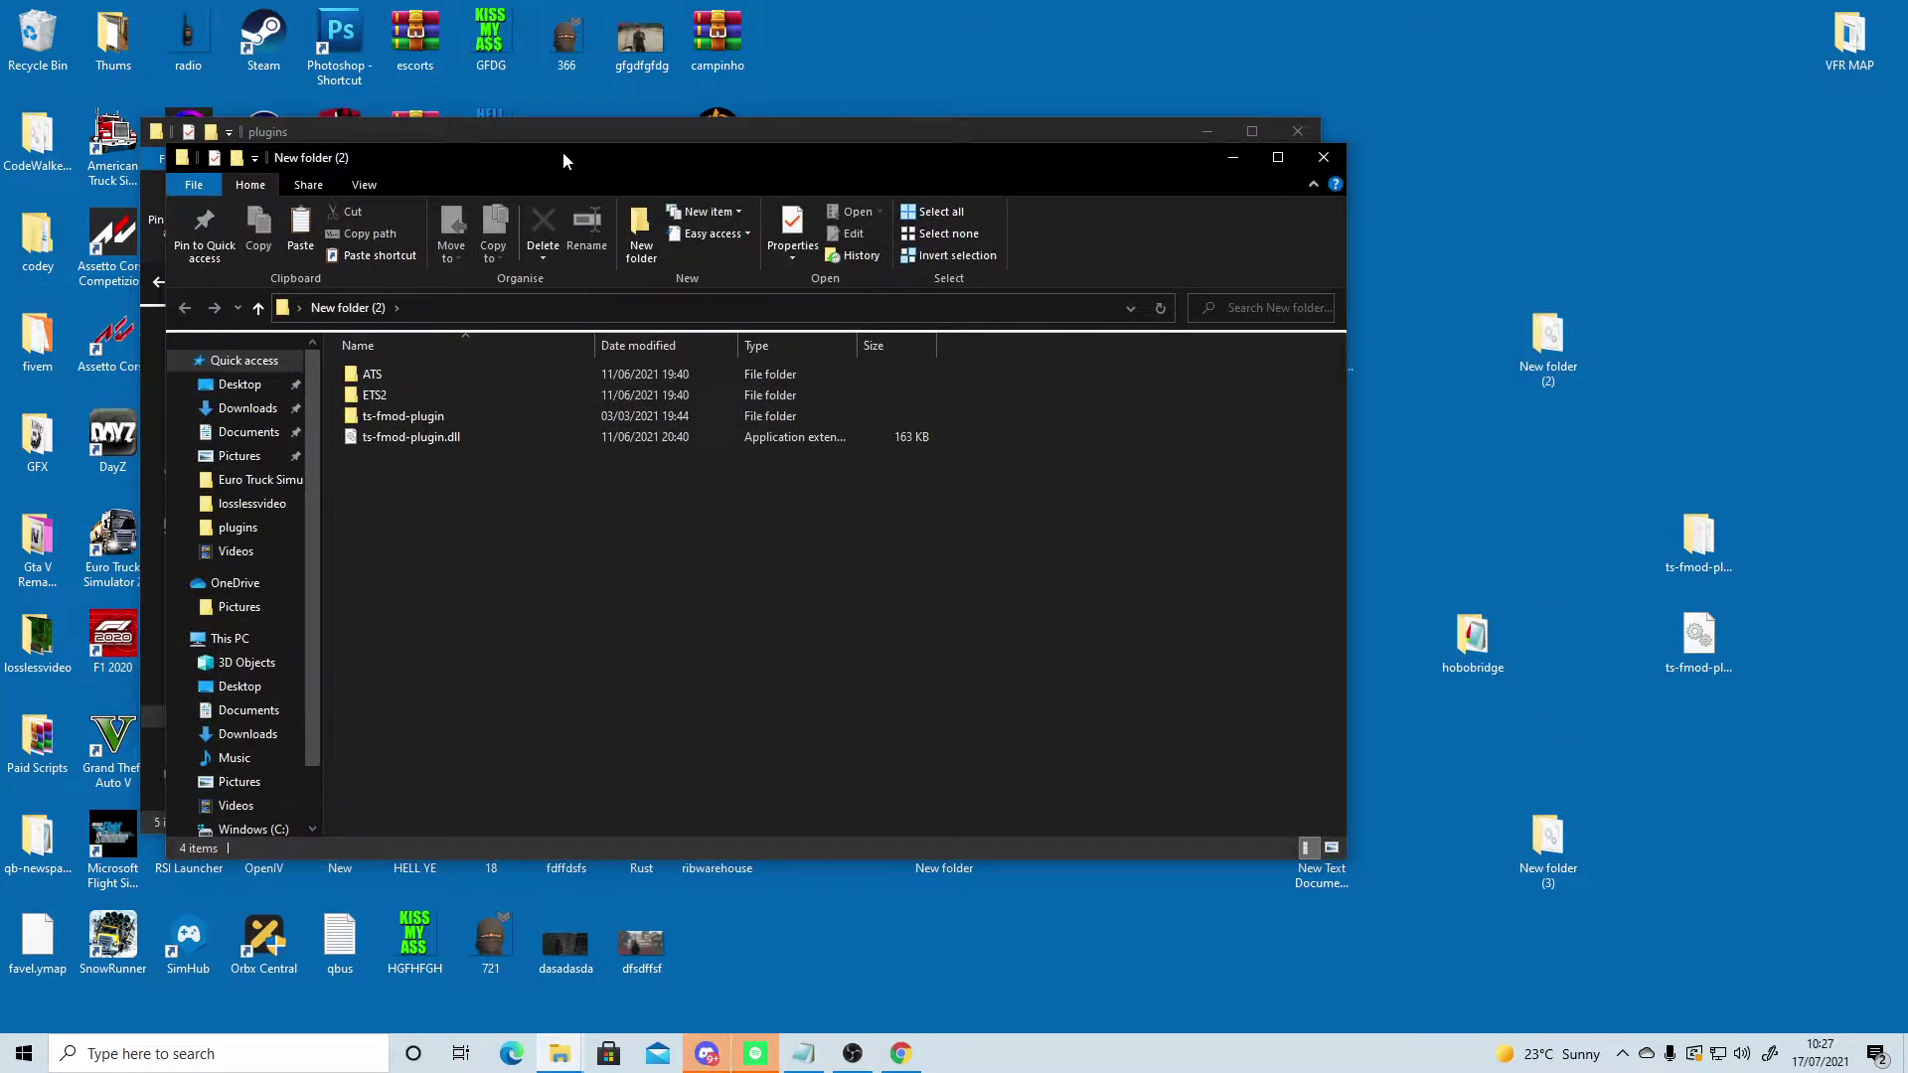
left_click_drag(563, 159, 1291, 347)
double_click(1111, 584)
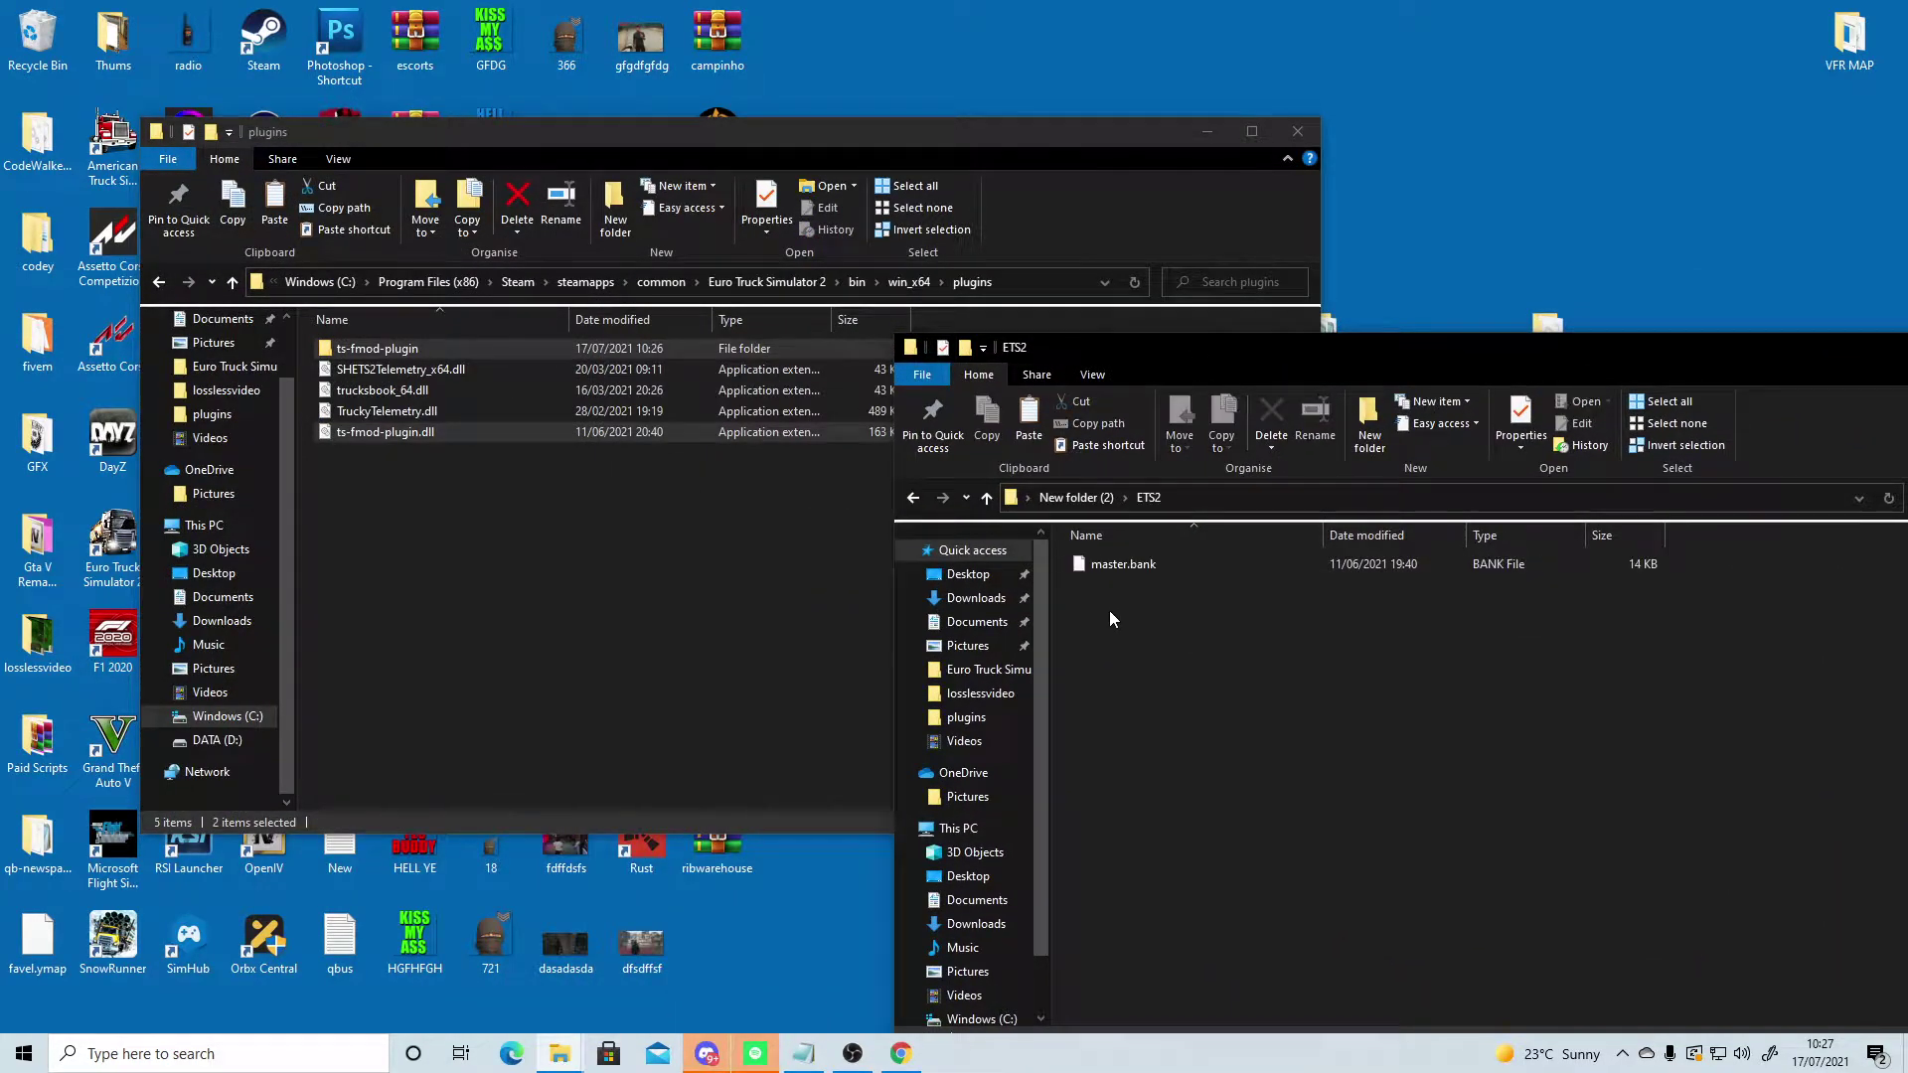
left_click(1121, 565)
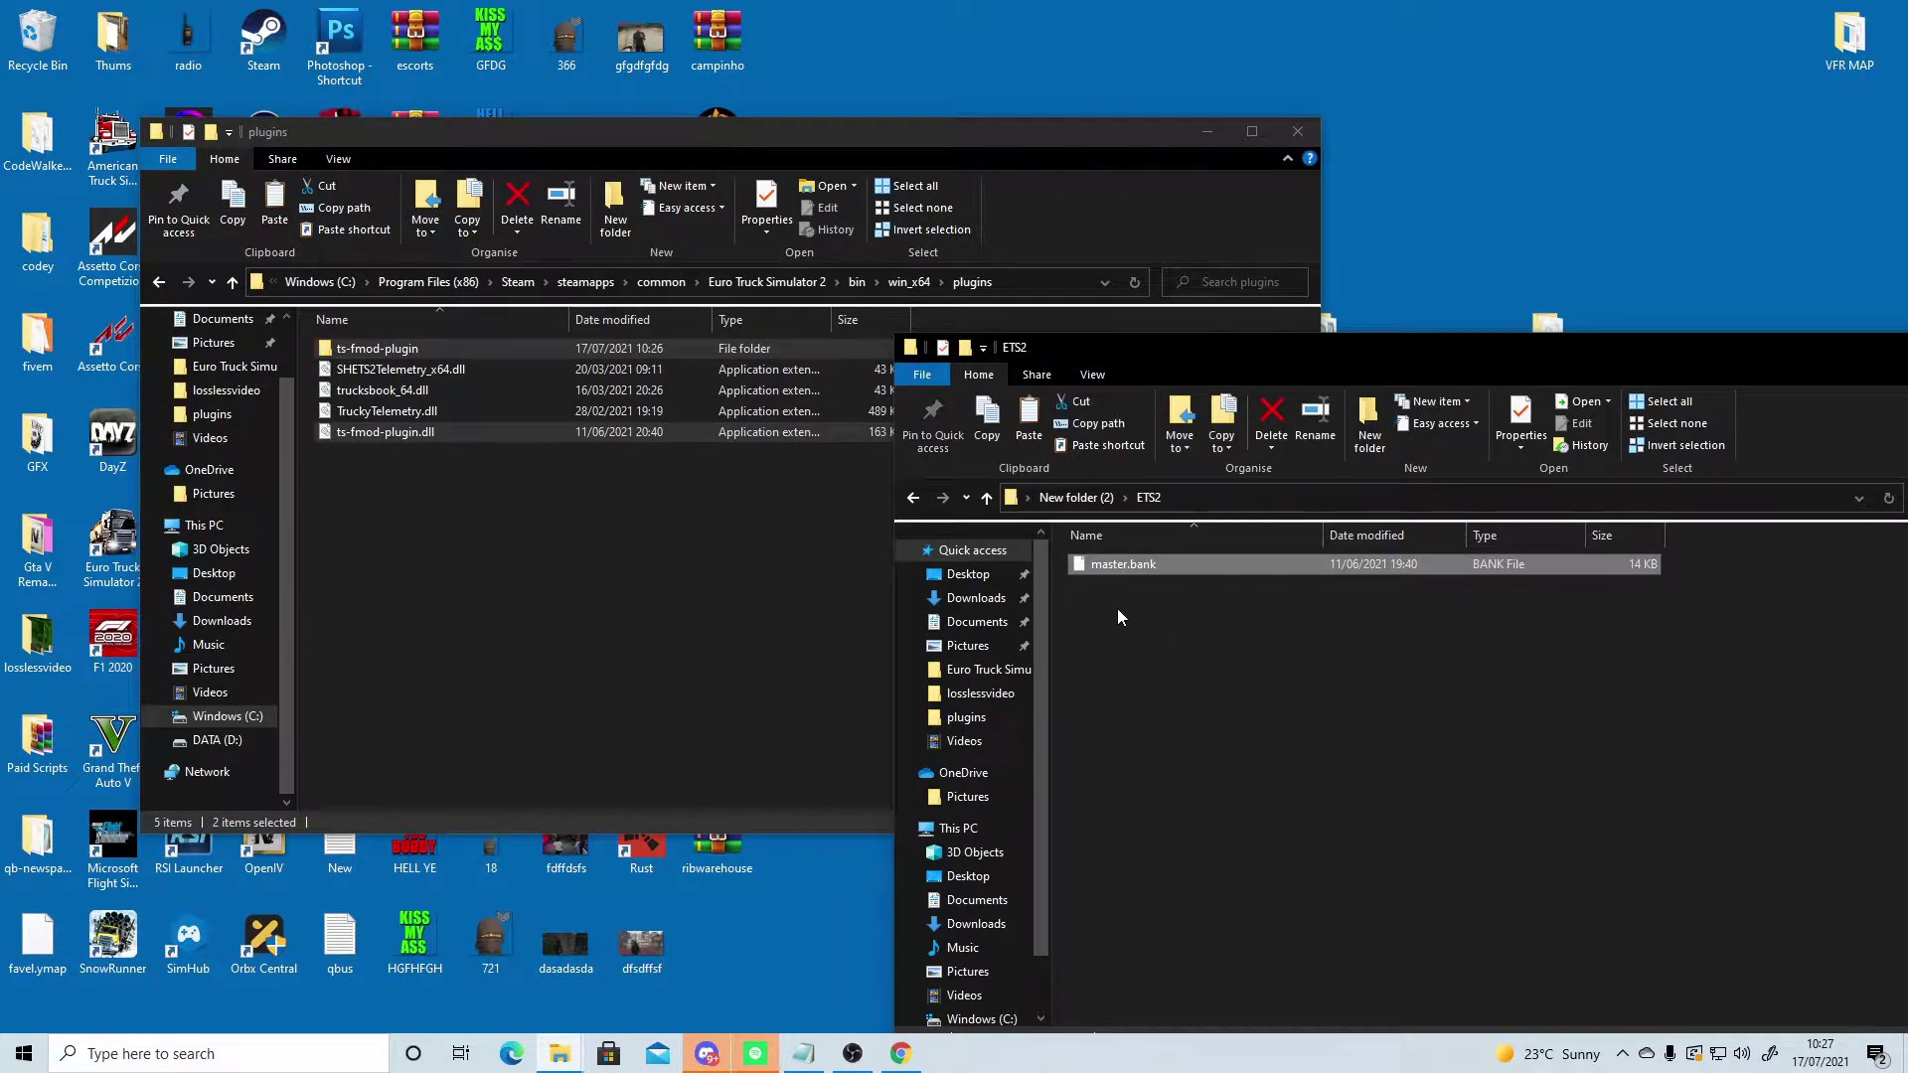
left_click_drag(1131, 566, 596, 517)
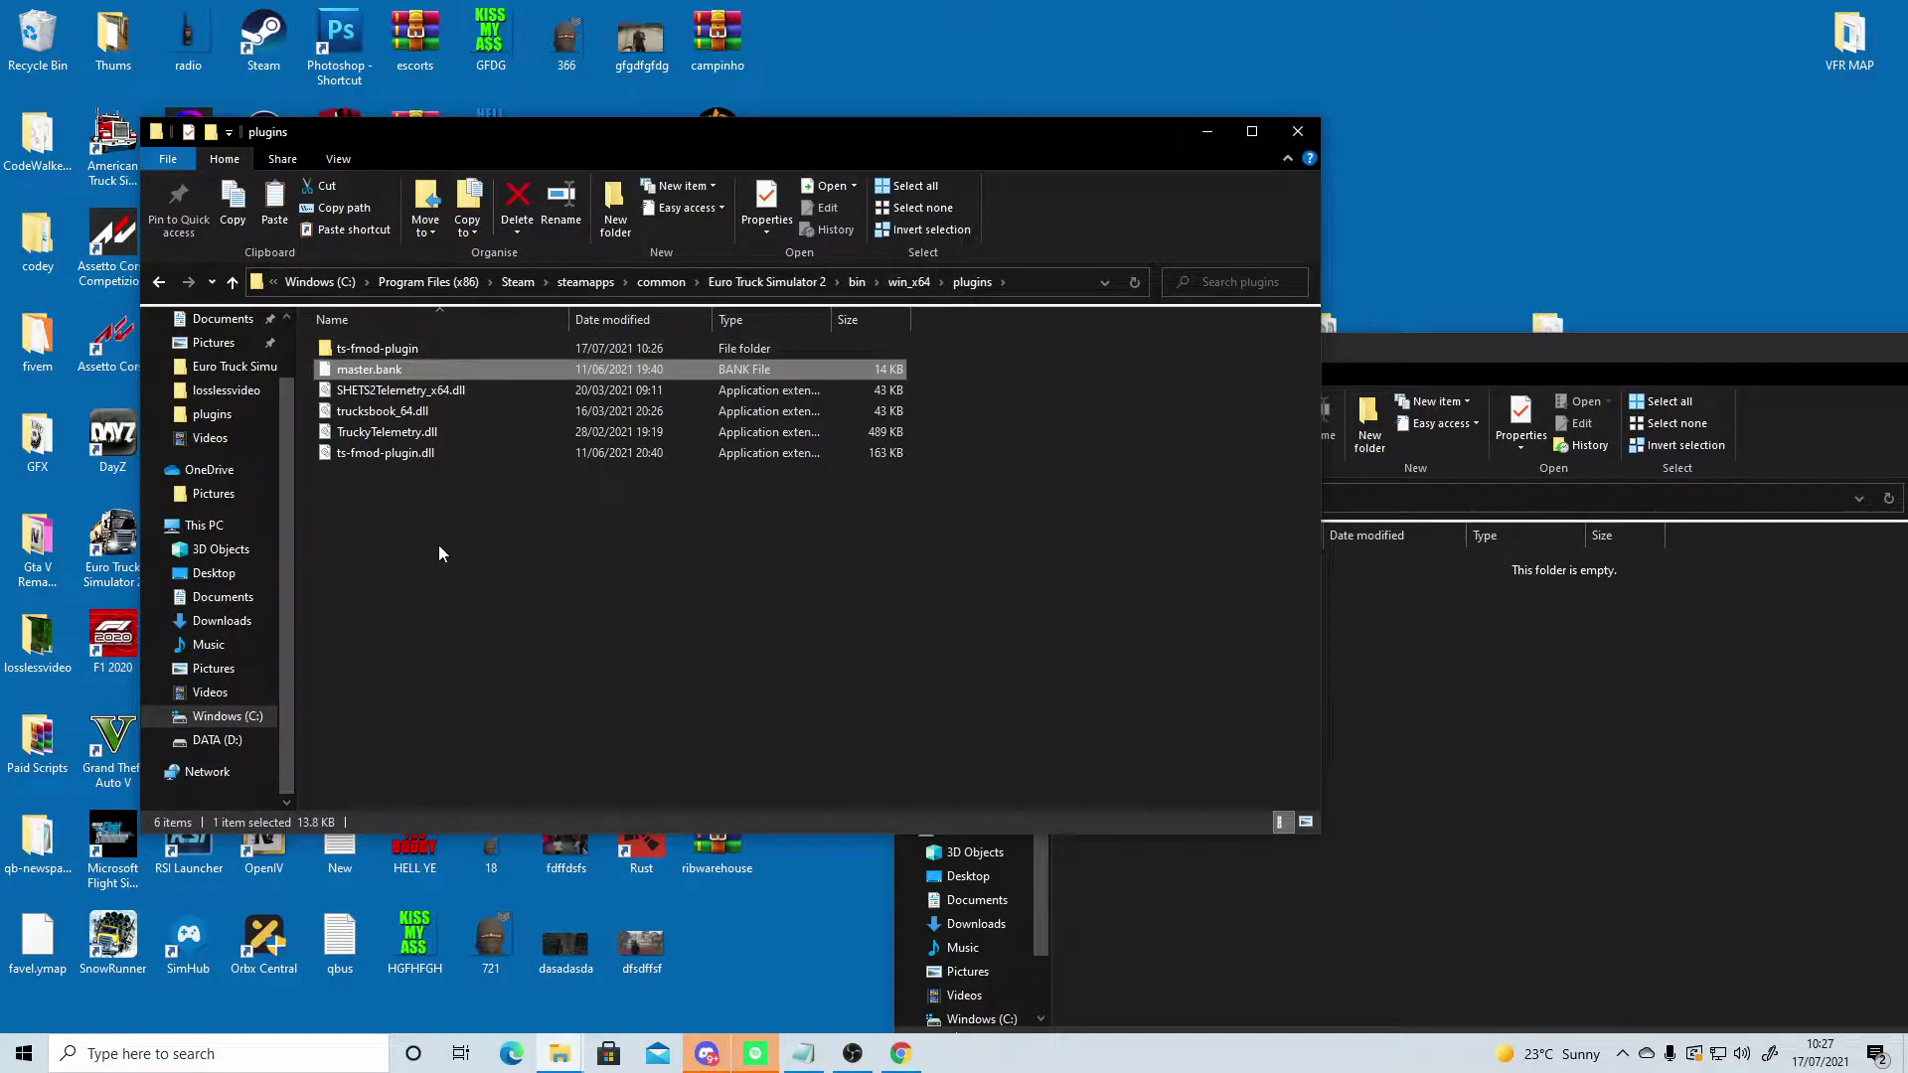
Step: Move master.bank from the game's plugins folder into the ts-fmod-plugin folder, and open that folder to check its files
left_click(379, 352)
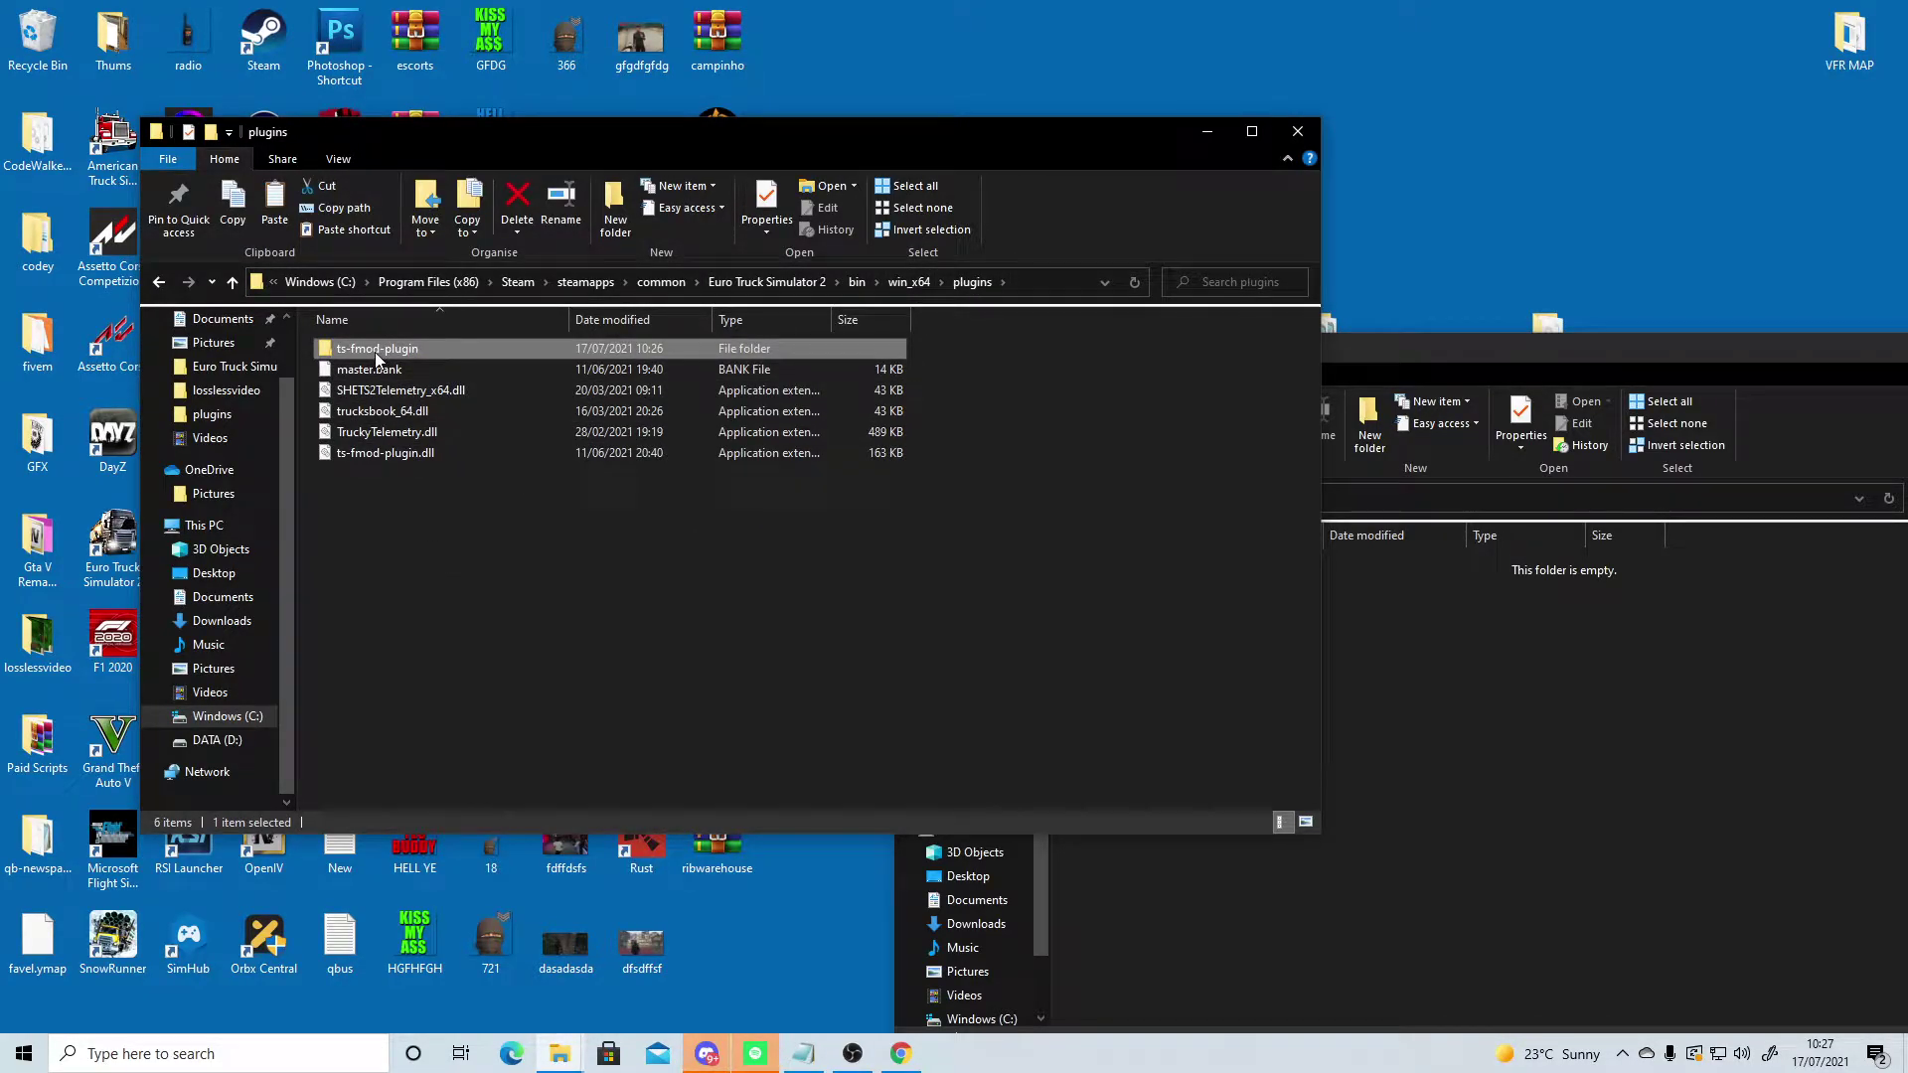
left_click(368, 370)
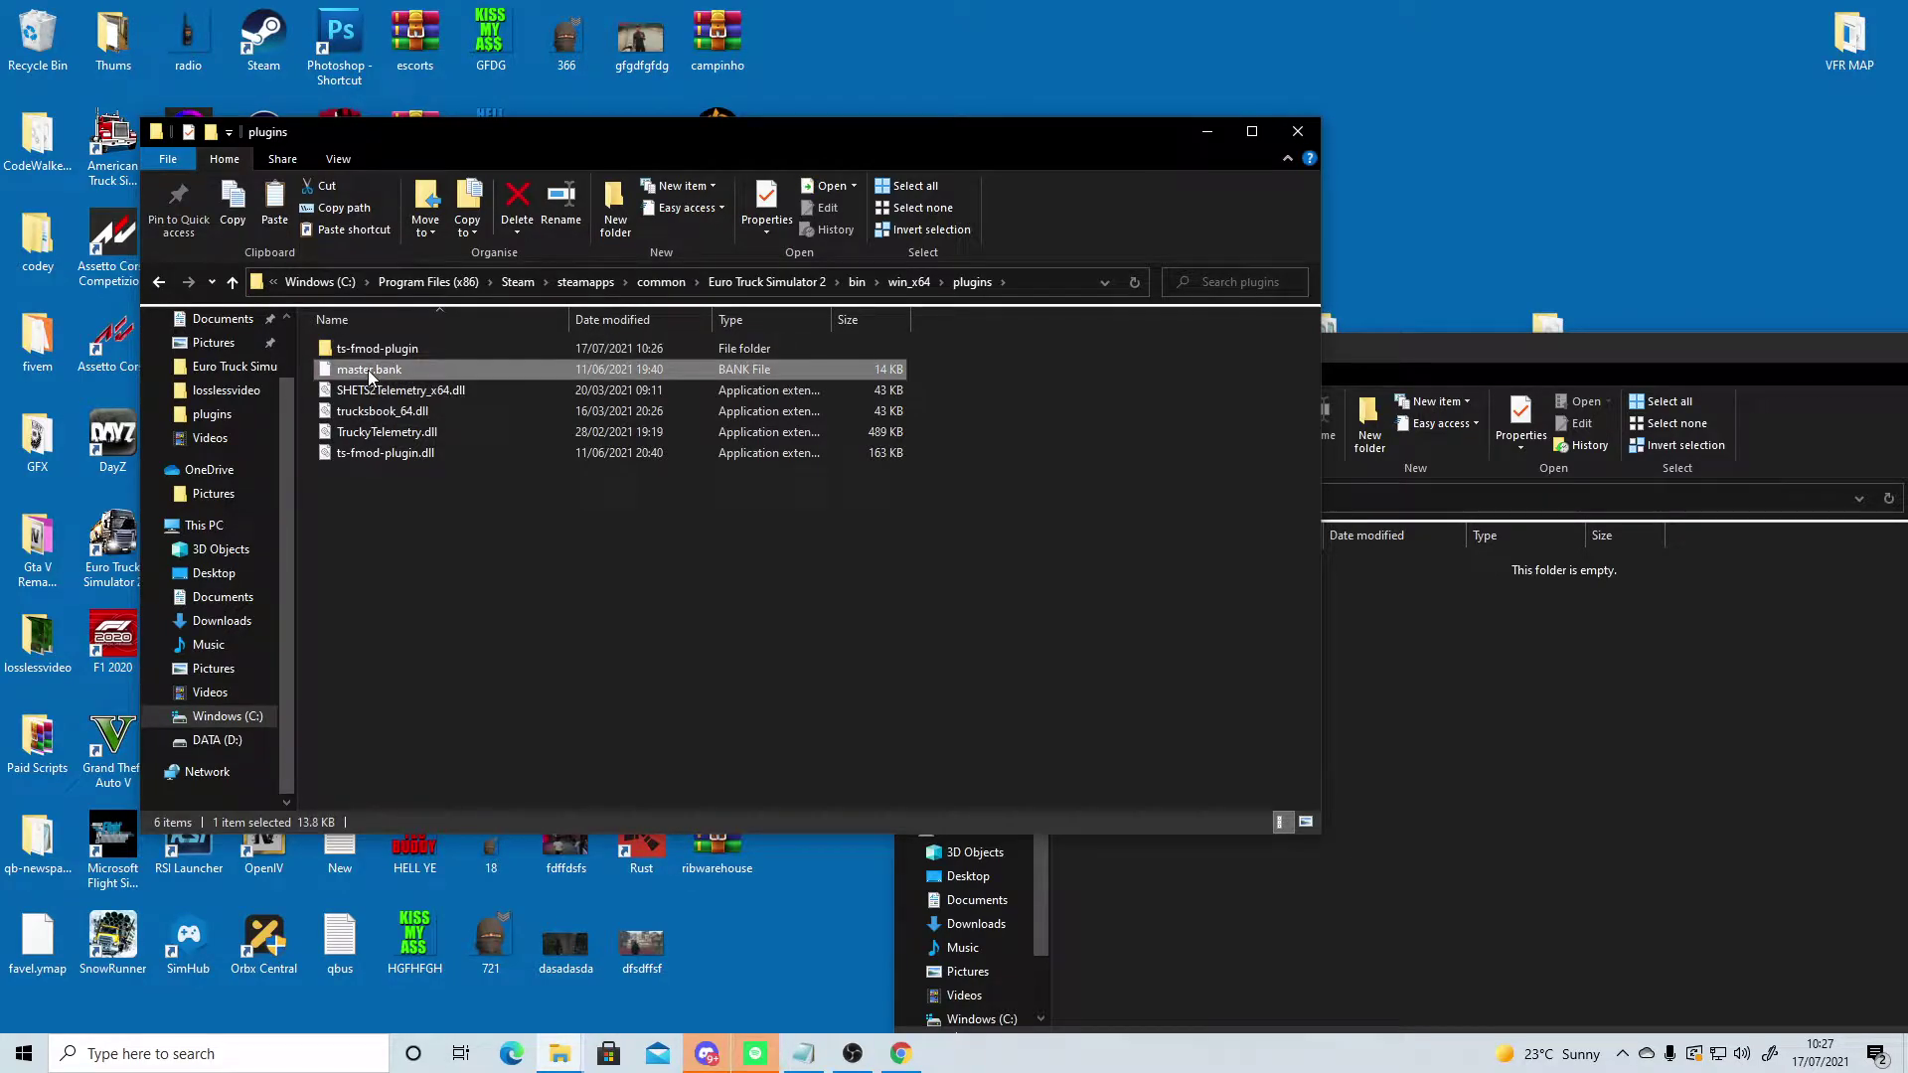
left_click(382, 459)
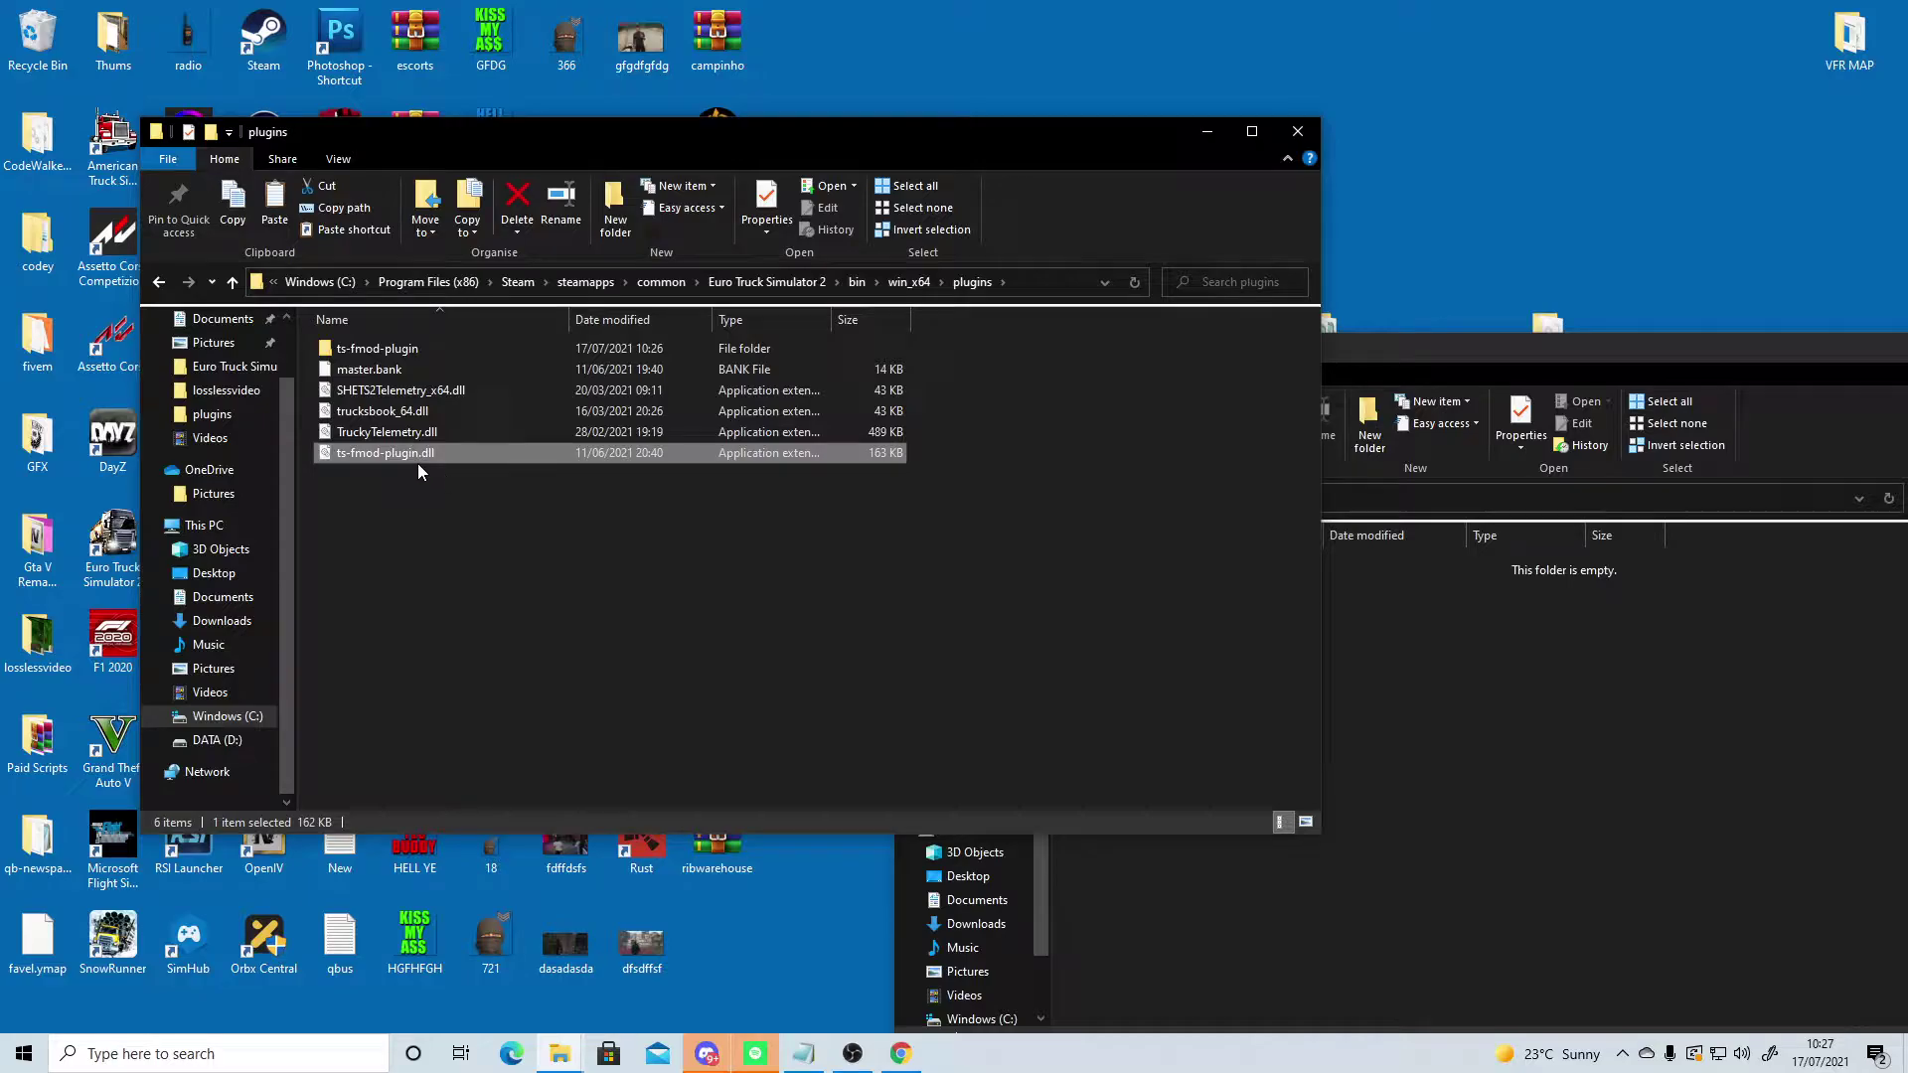
left_click(379, 370)
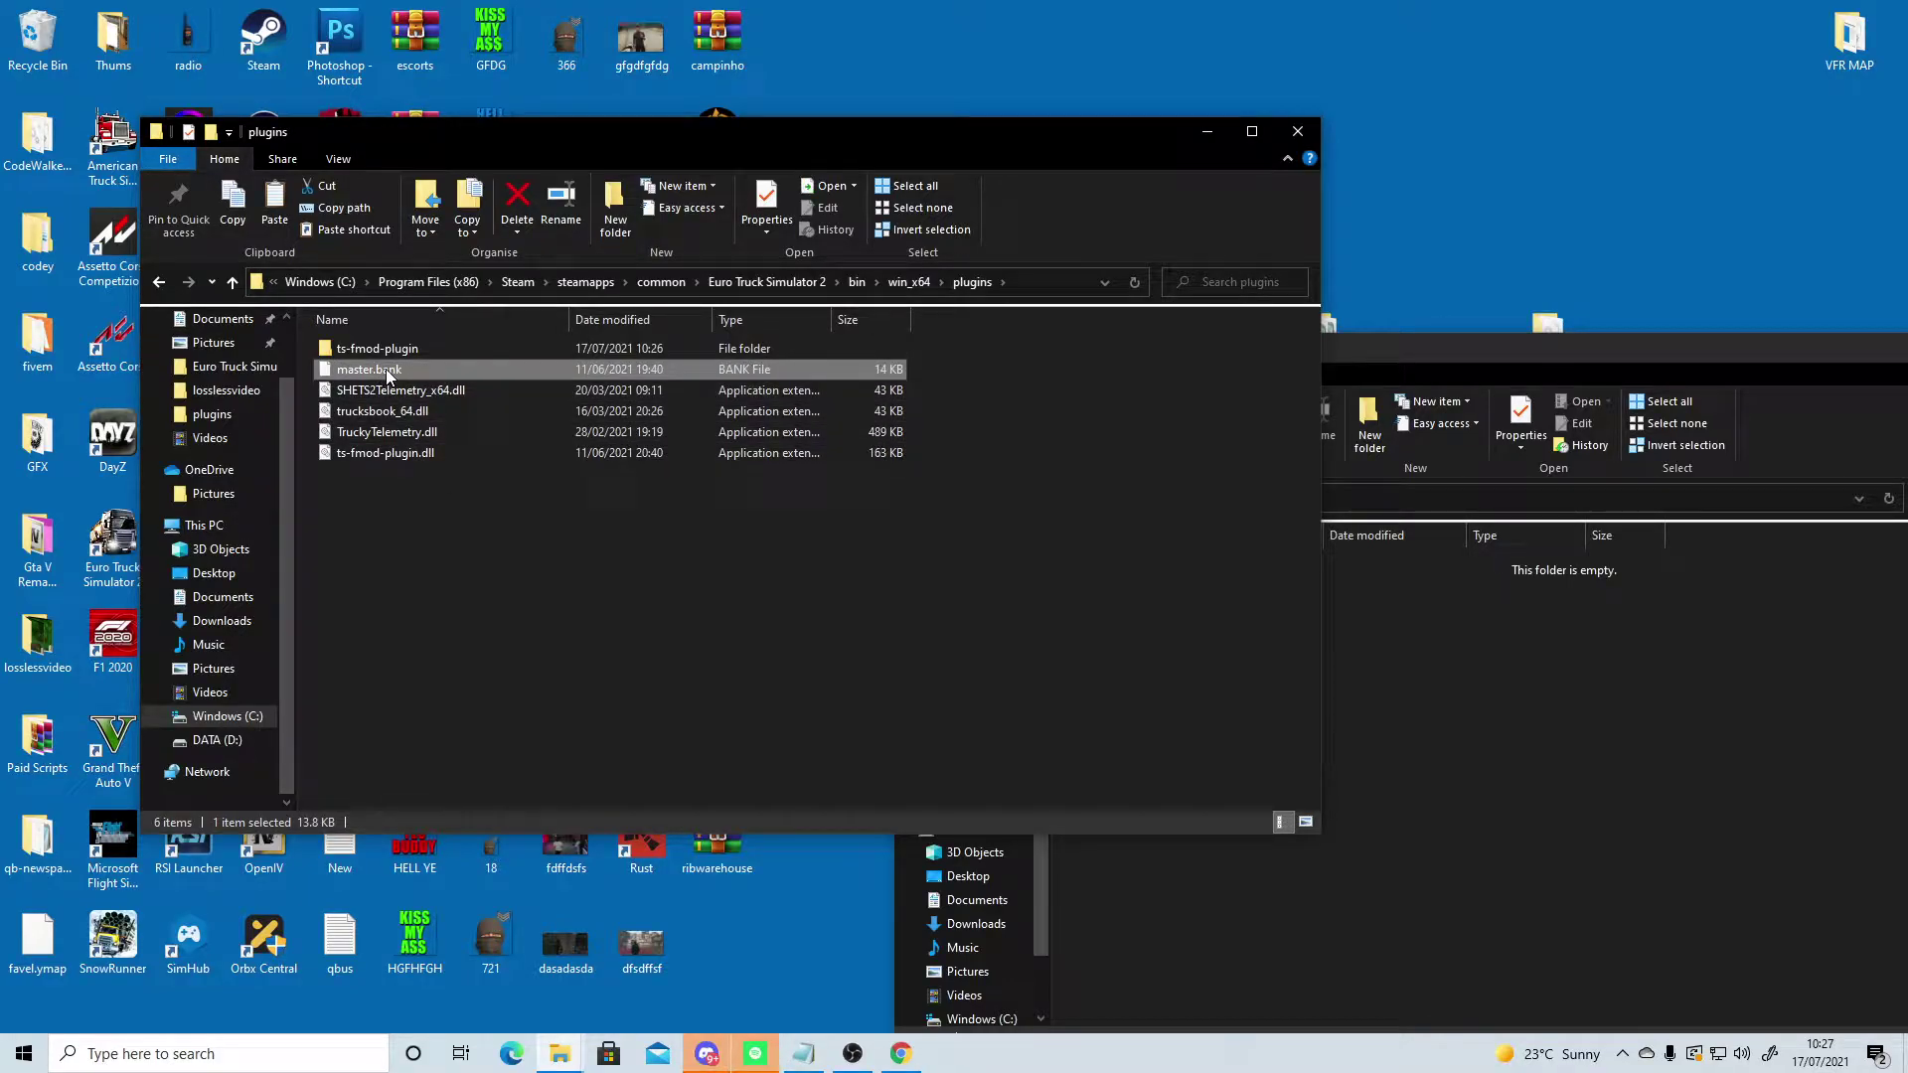
left_click_drag(386, 368, 392, 350)
double_click(391, 349)
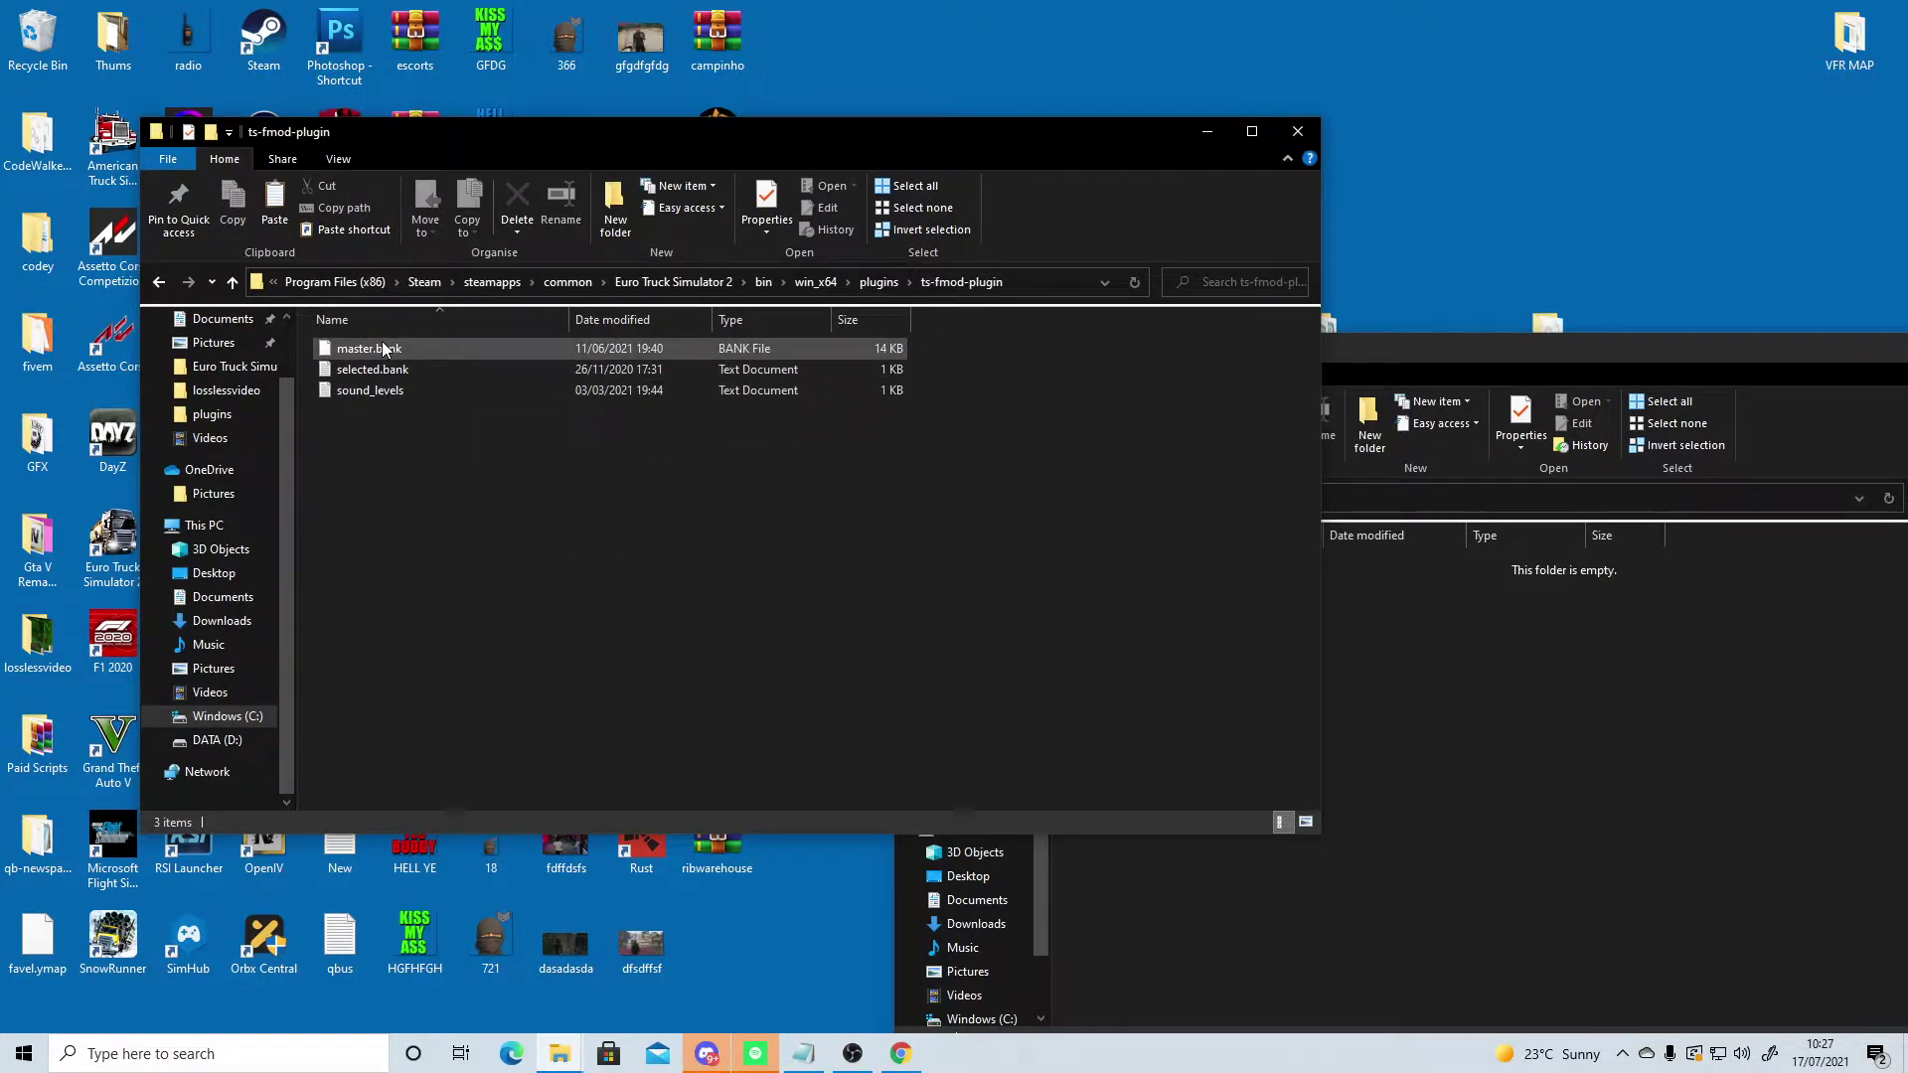
left_click(380, 373)
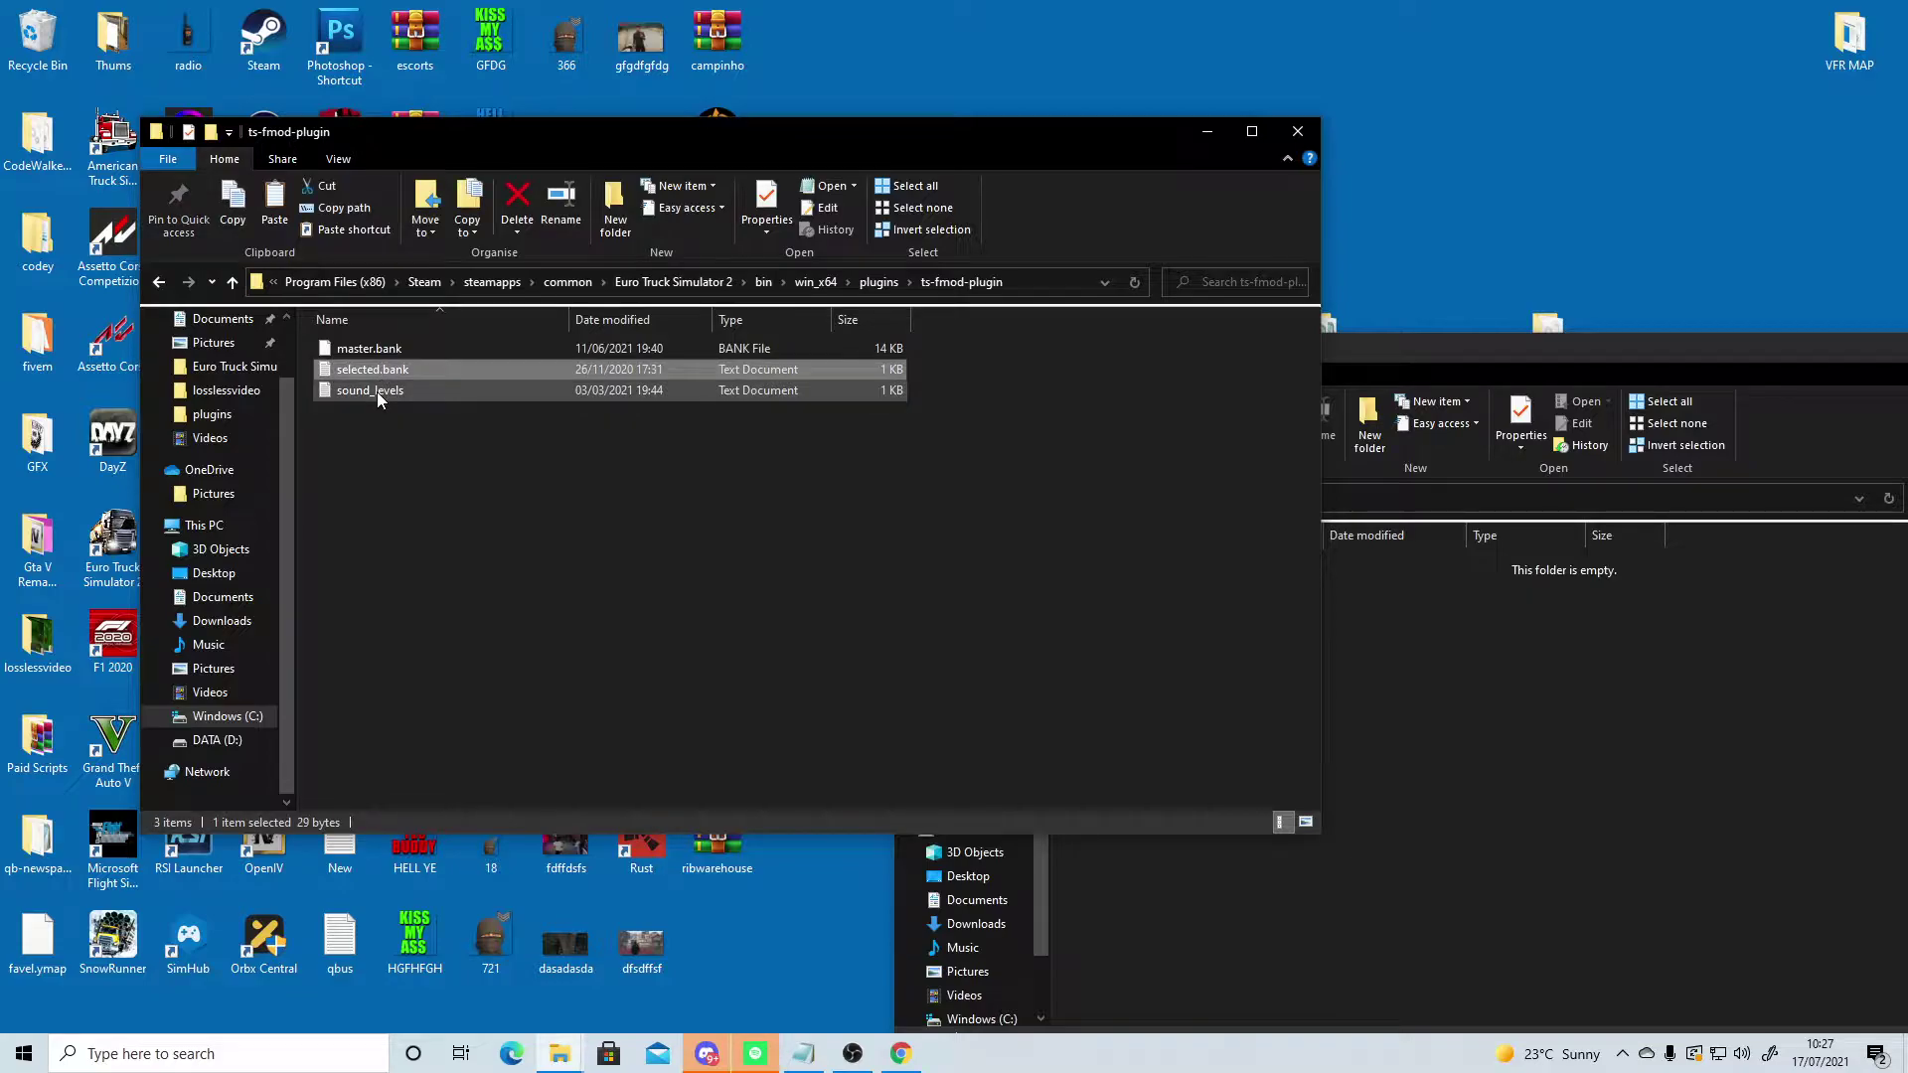
left_click(378, 392)
Step: Close the empty folder window and open the mod folder under Documents\Euro Truck Simulator 2
left_click_drag(1431, 343, 863, 366)
left_click(1528, 347)
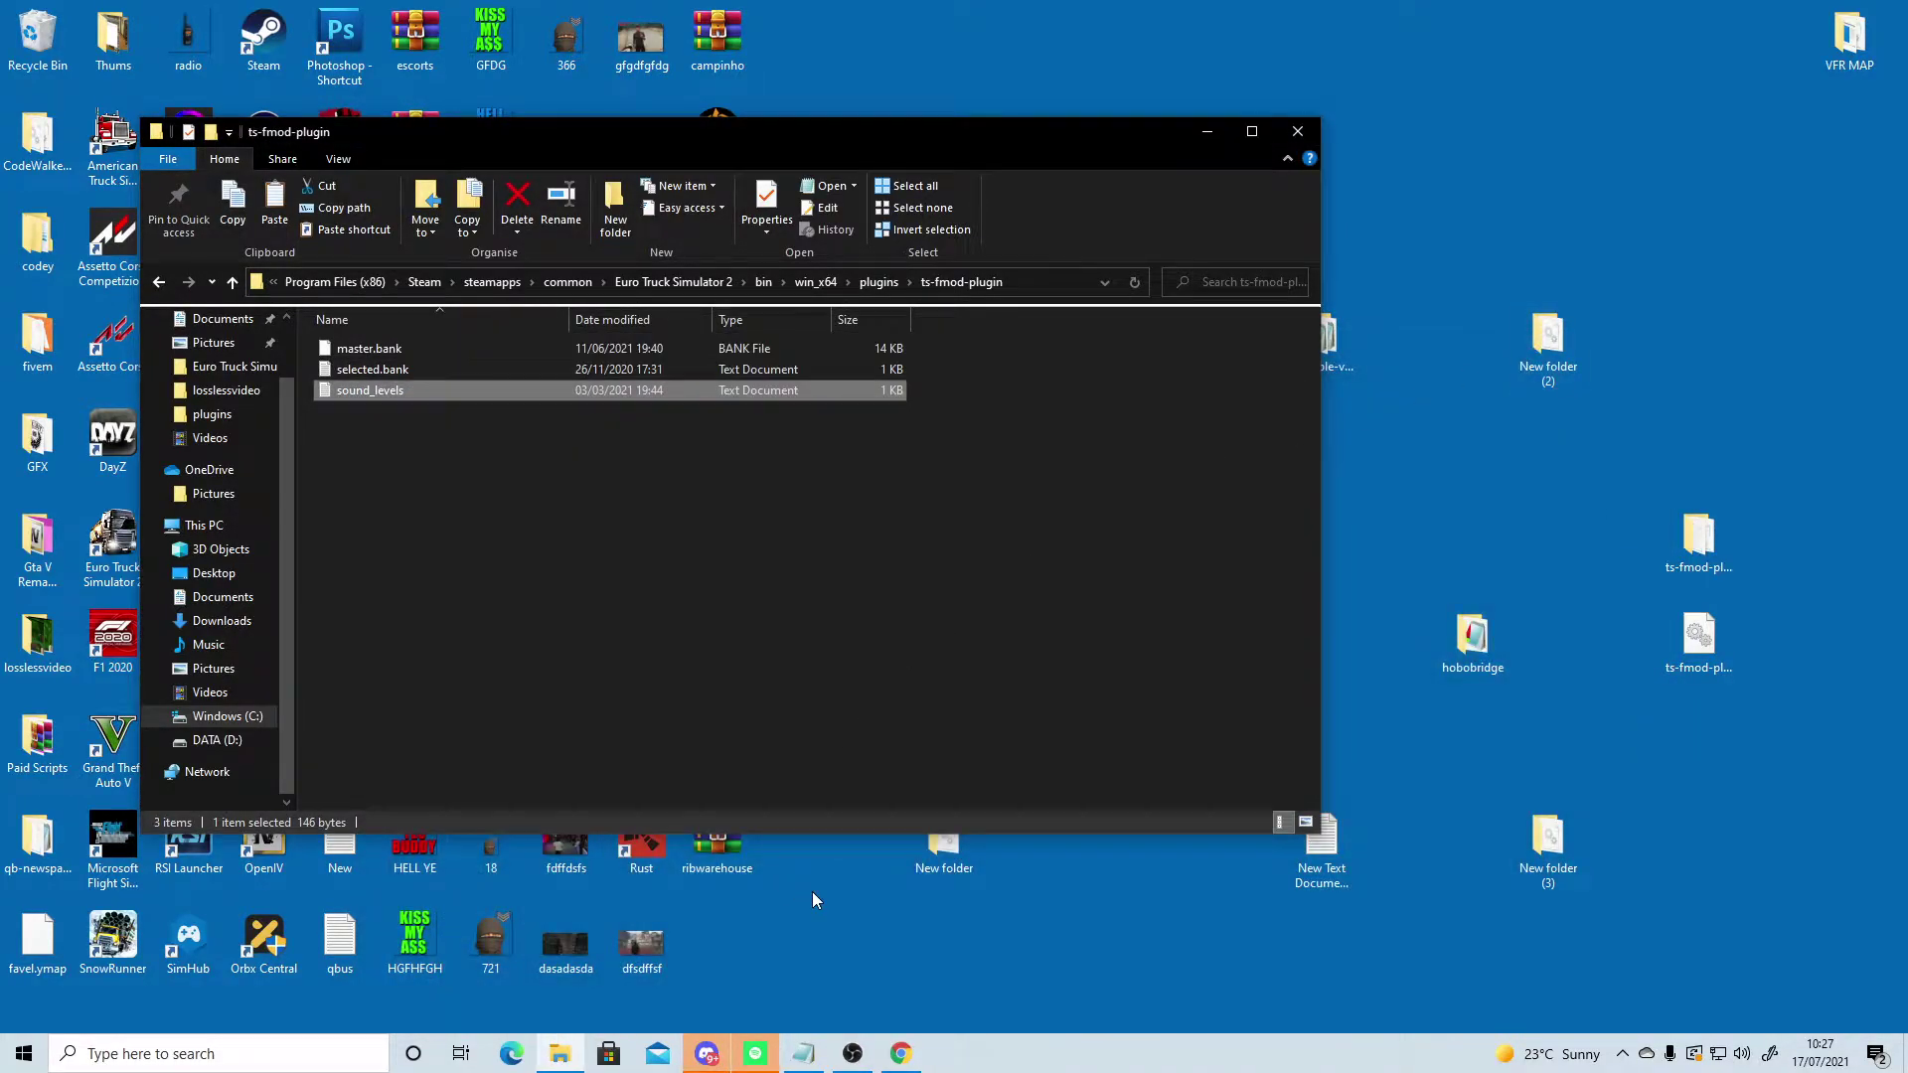
scroll(209, 686, "up", 2)
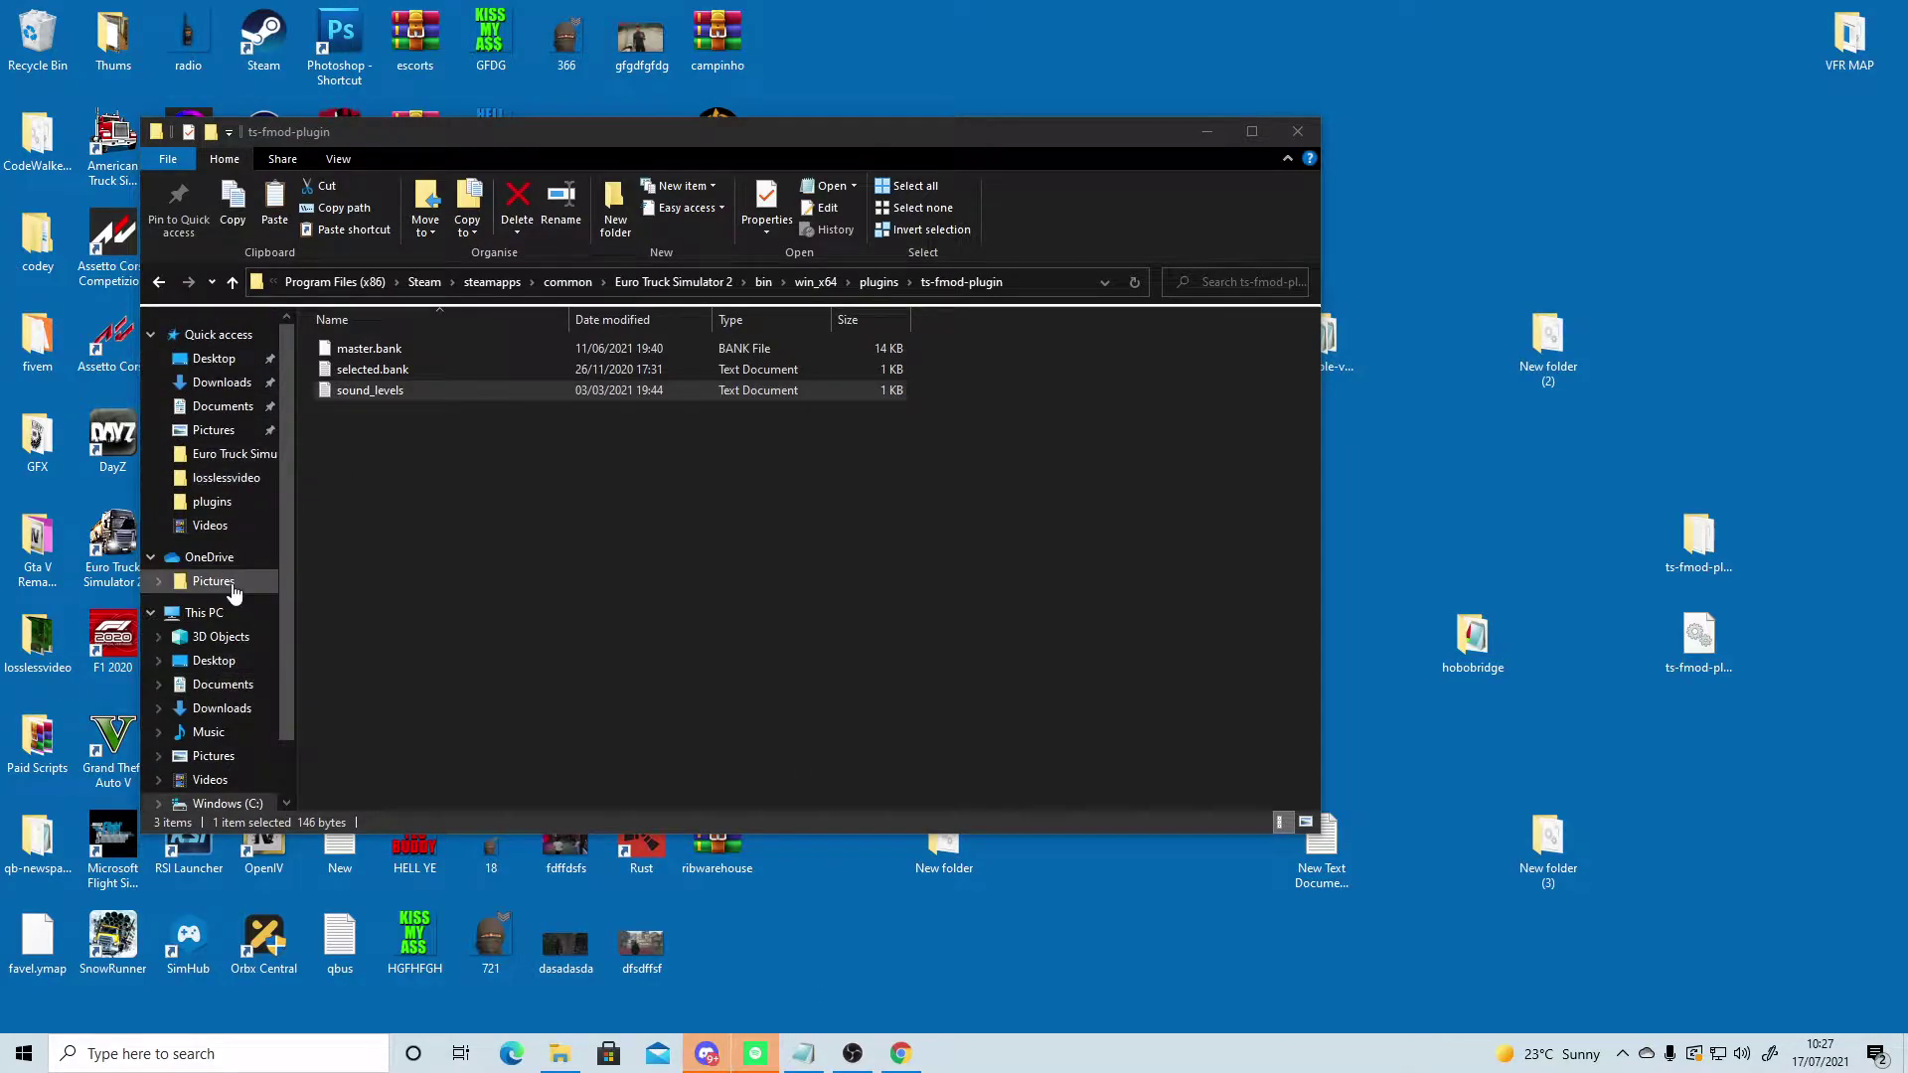
left_click(208, 408)
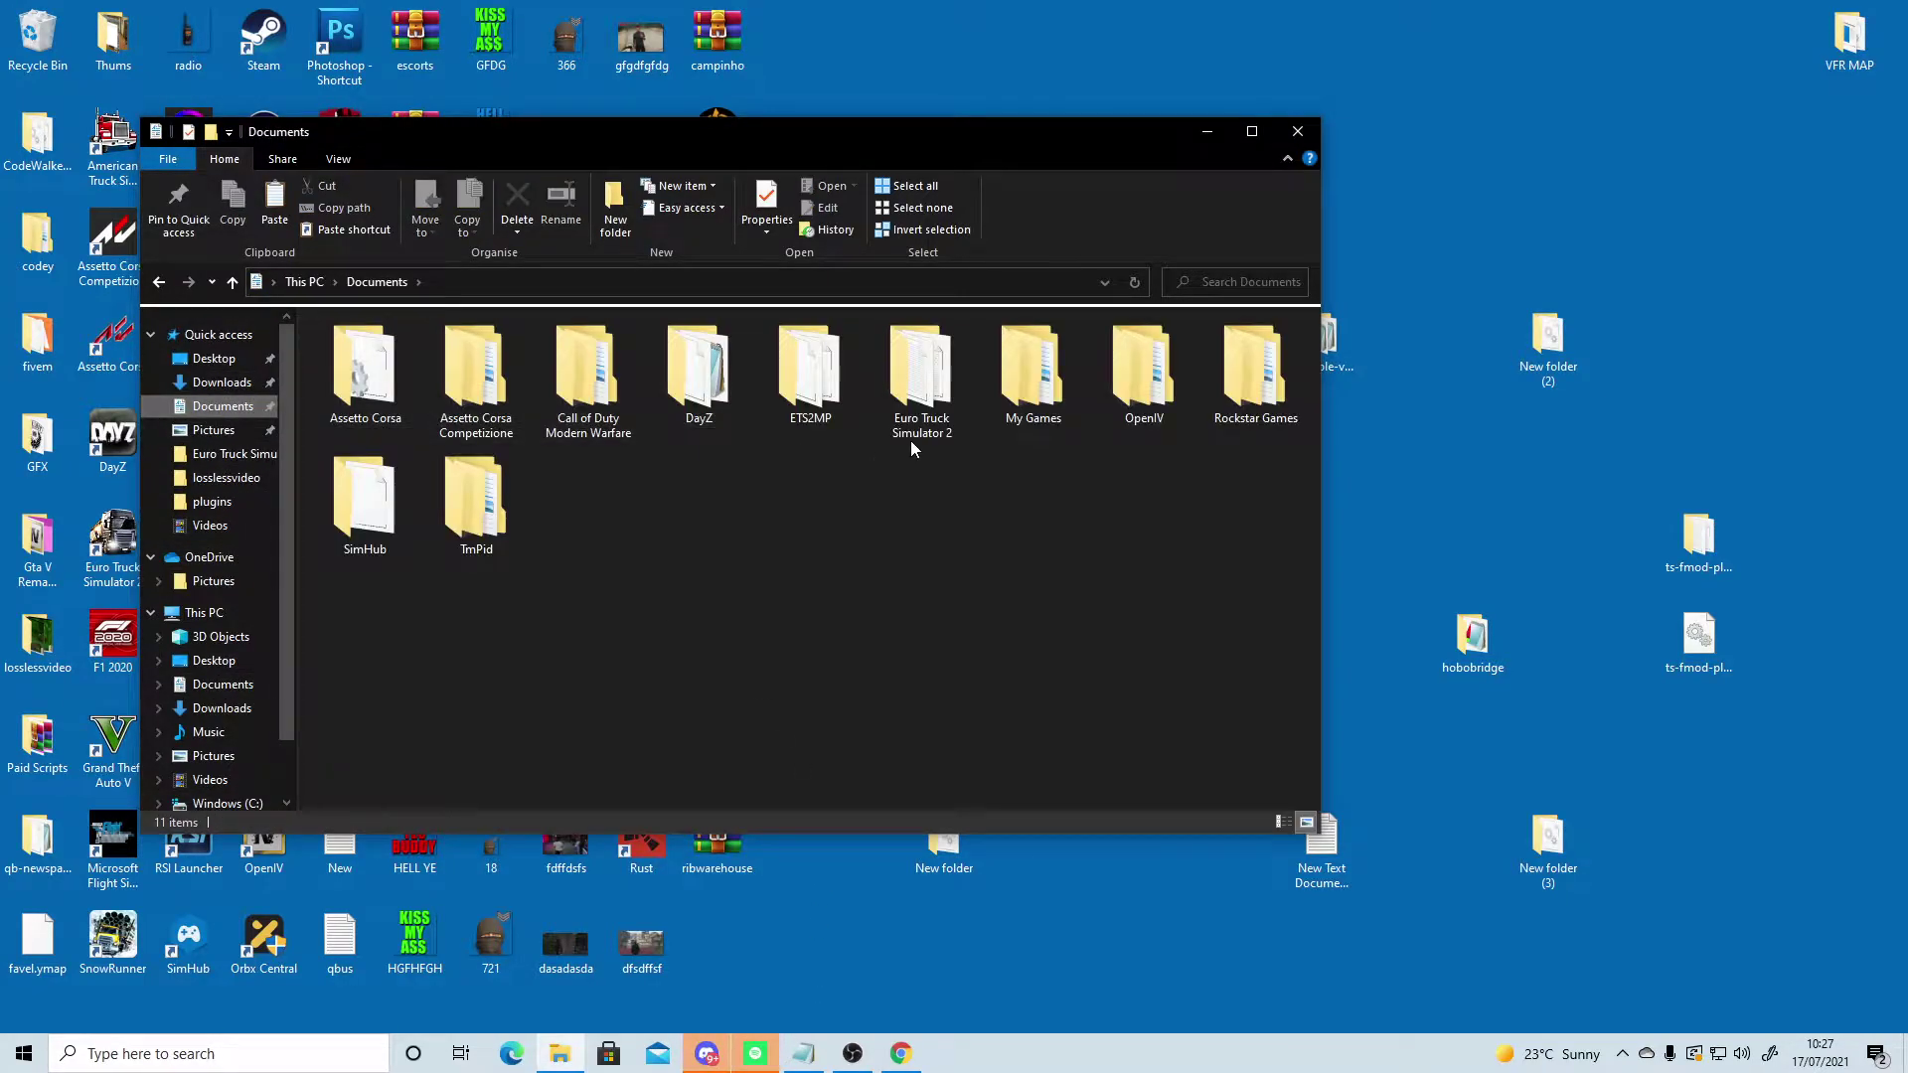
double_click(935, 378)
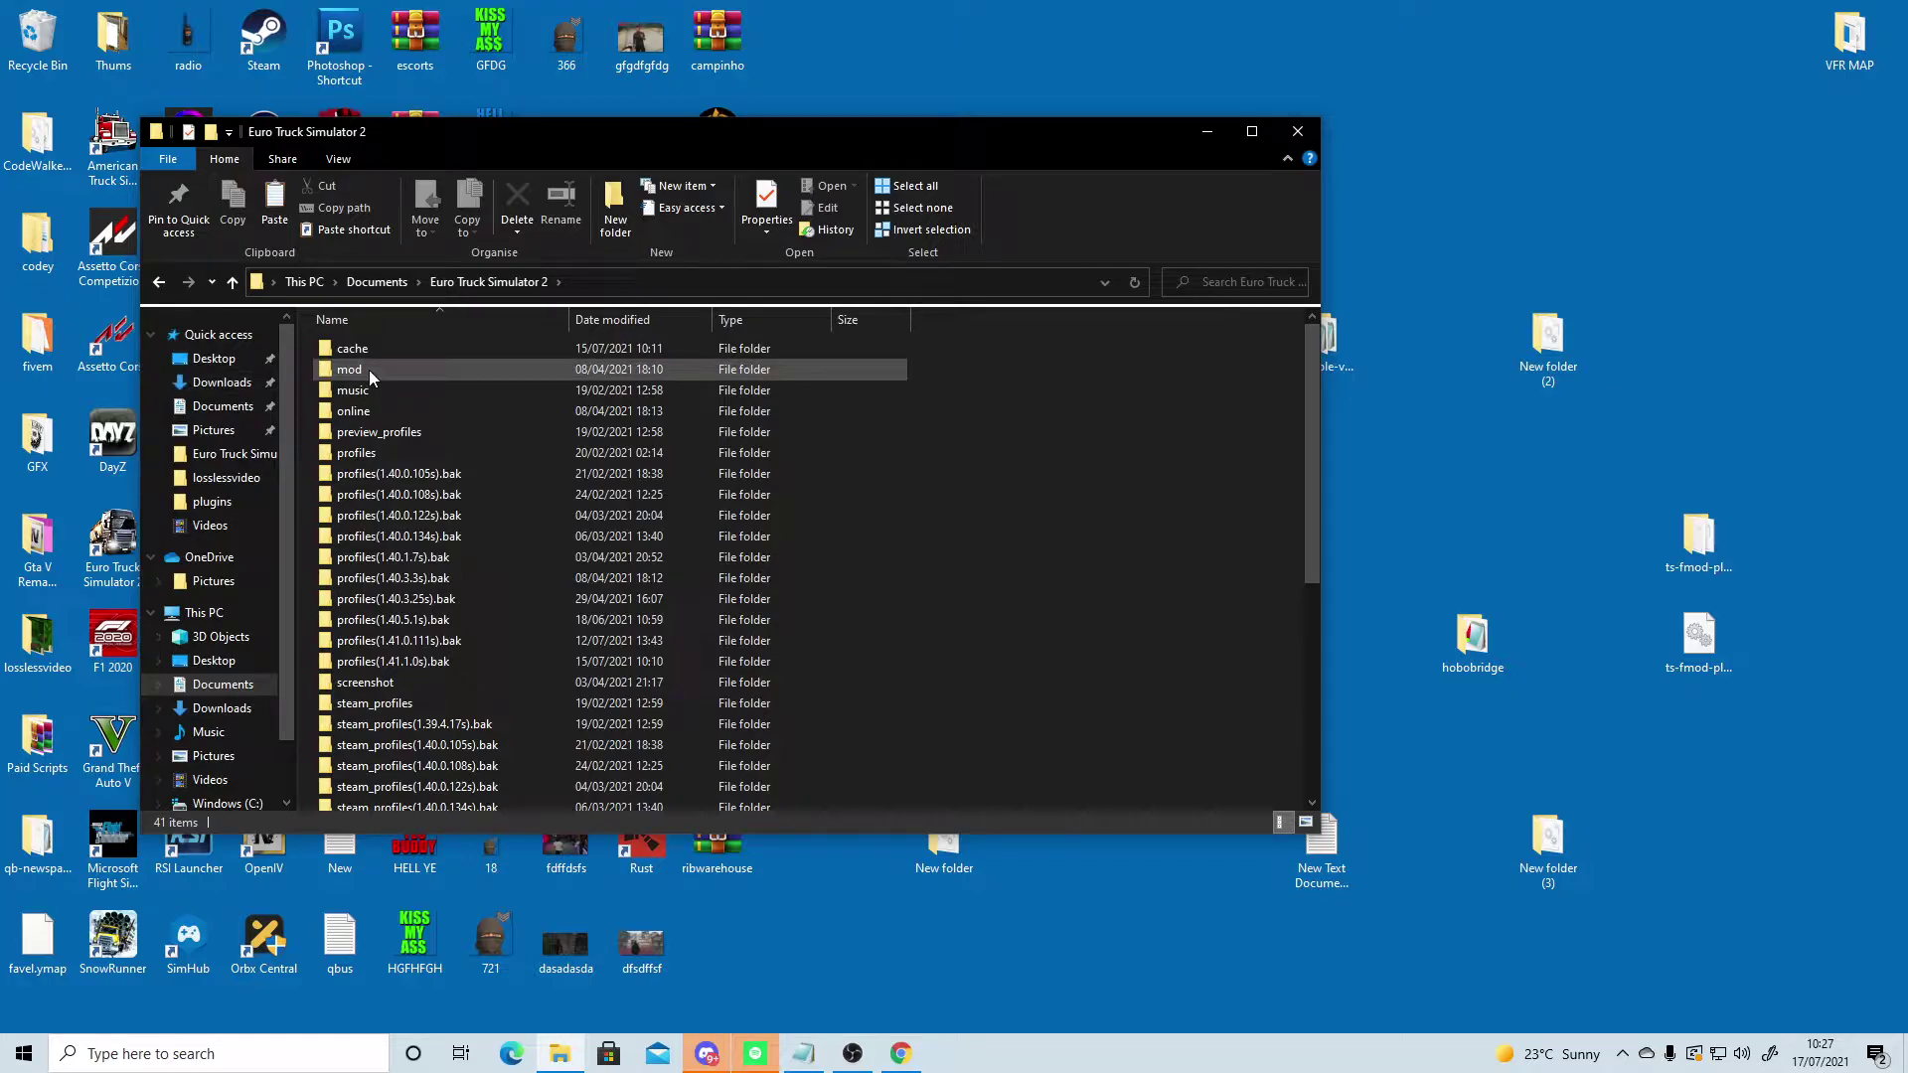
double_click(368, 370)
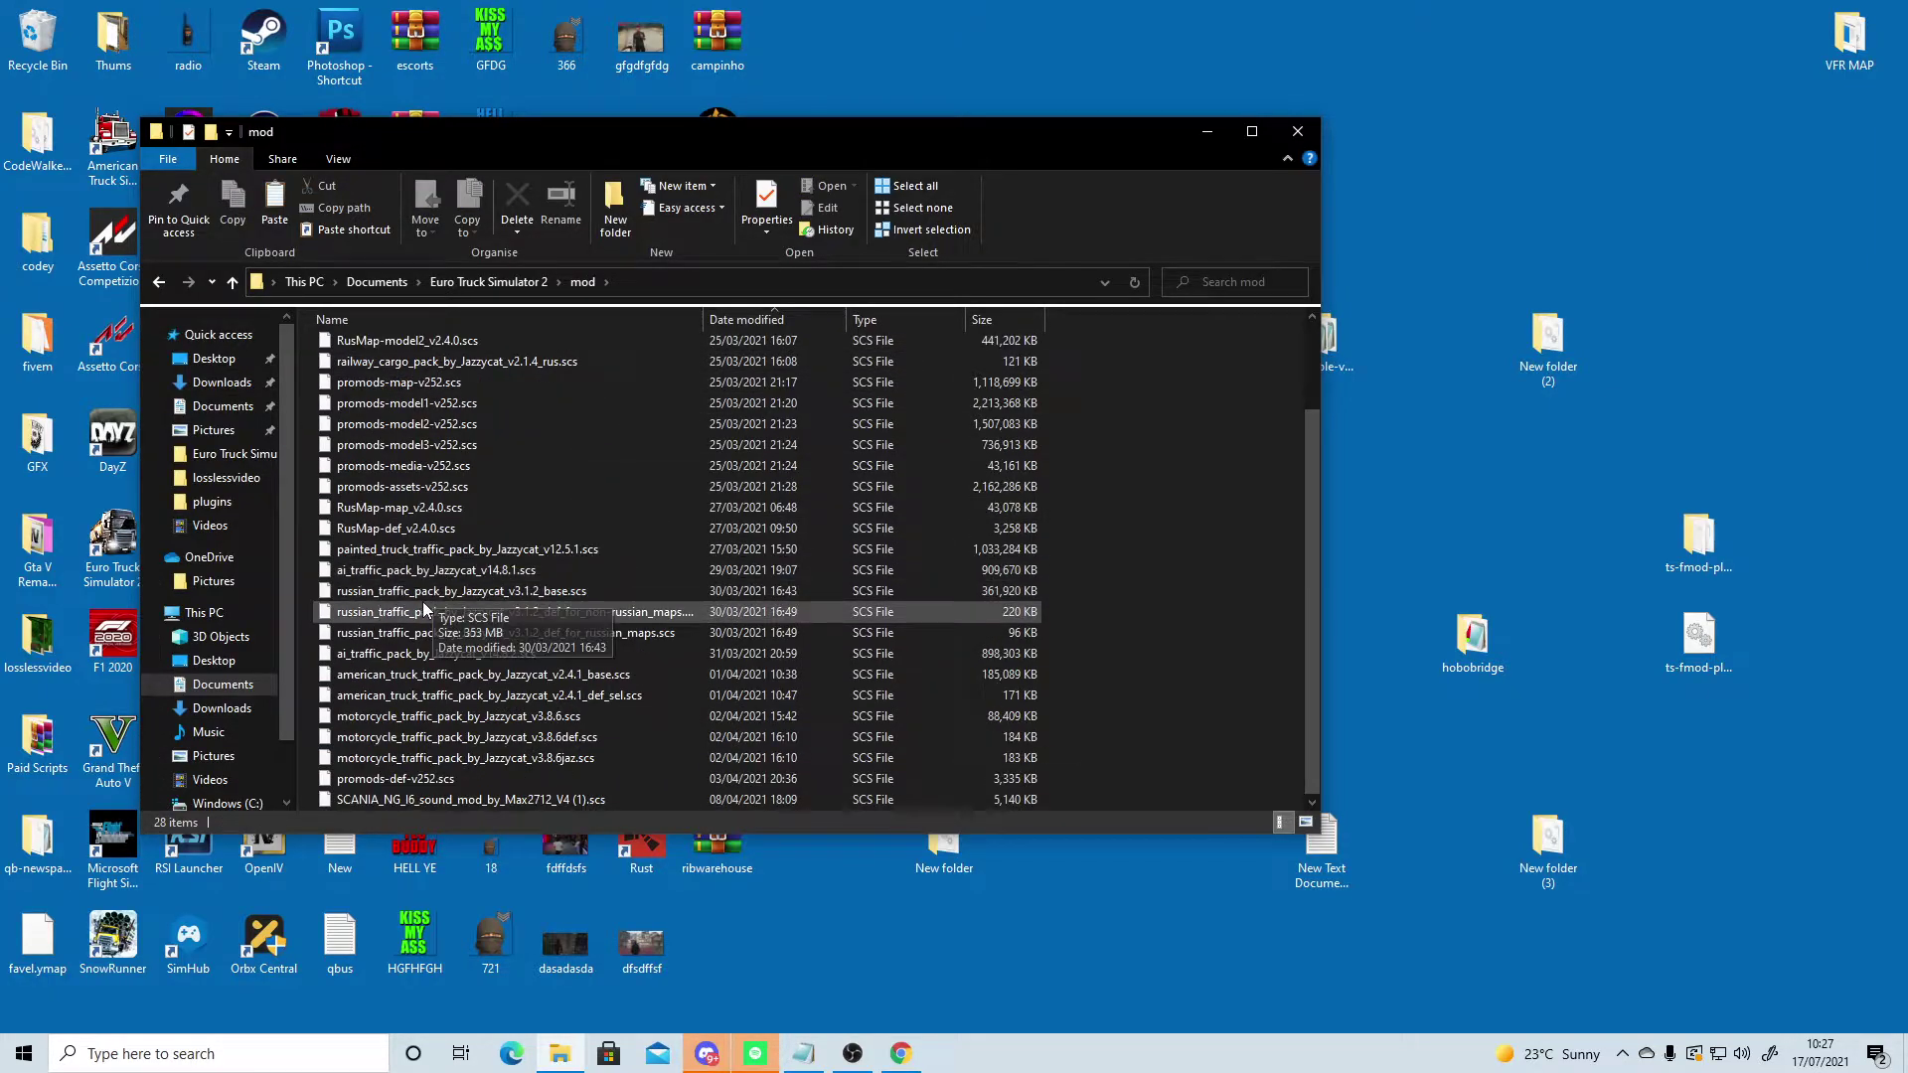
left_click_drag(497, 125, 892, 120)
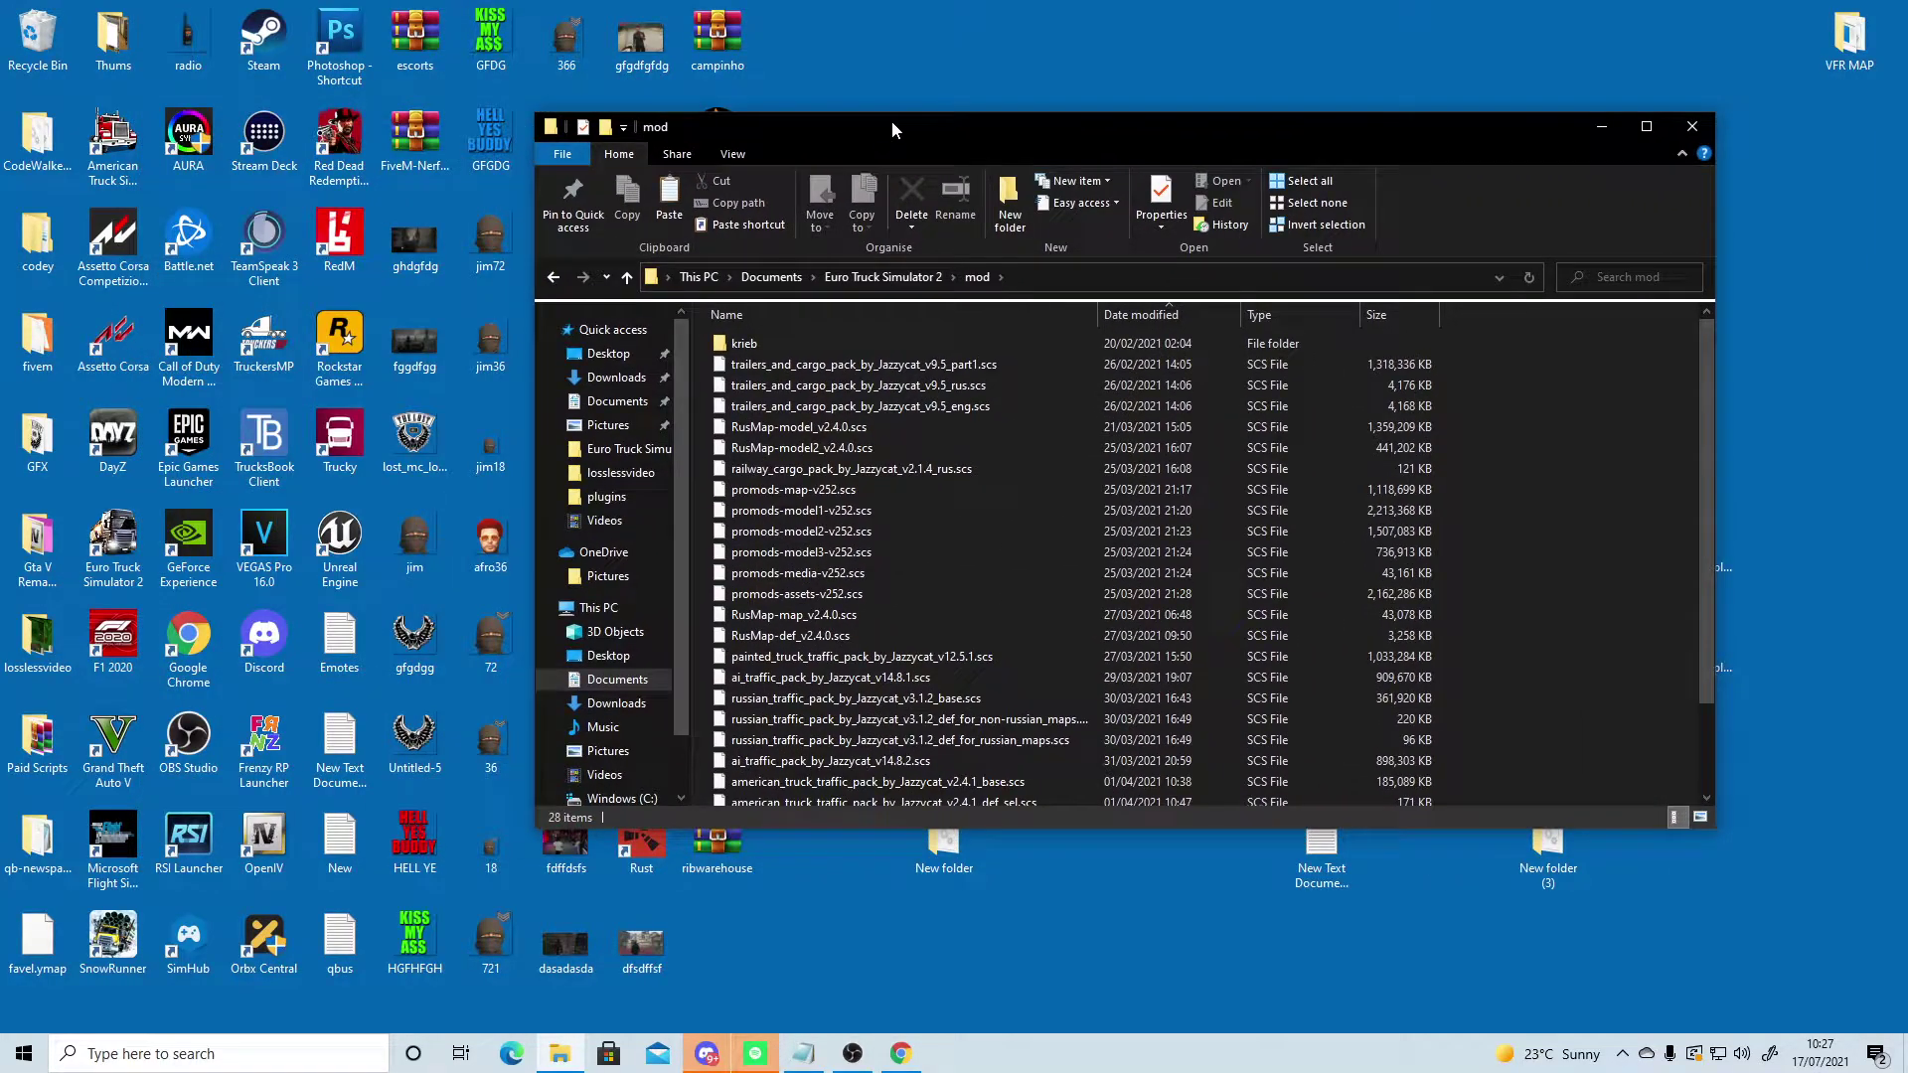
Step: Open the krieb mod's sound\truck folder and copy its four dc16_crackle and dc16op bank and guids files
double_click(775, 348)
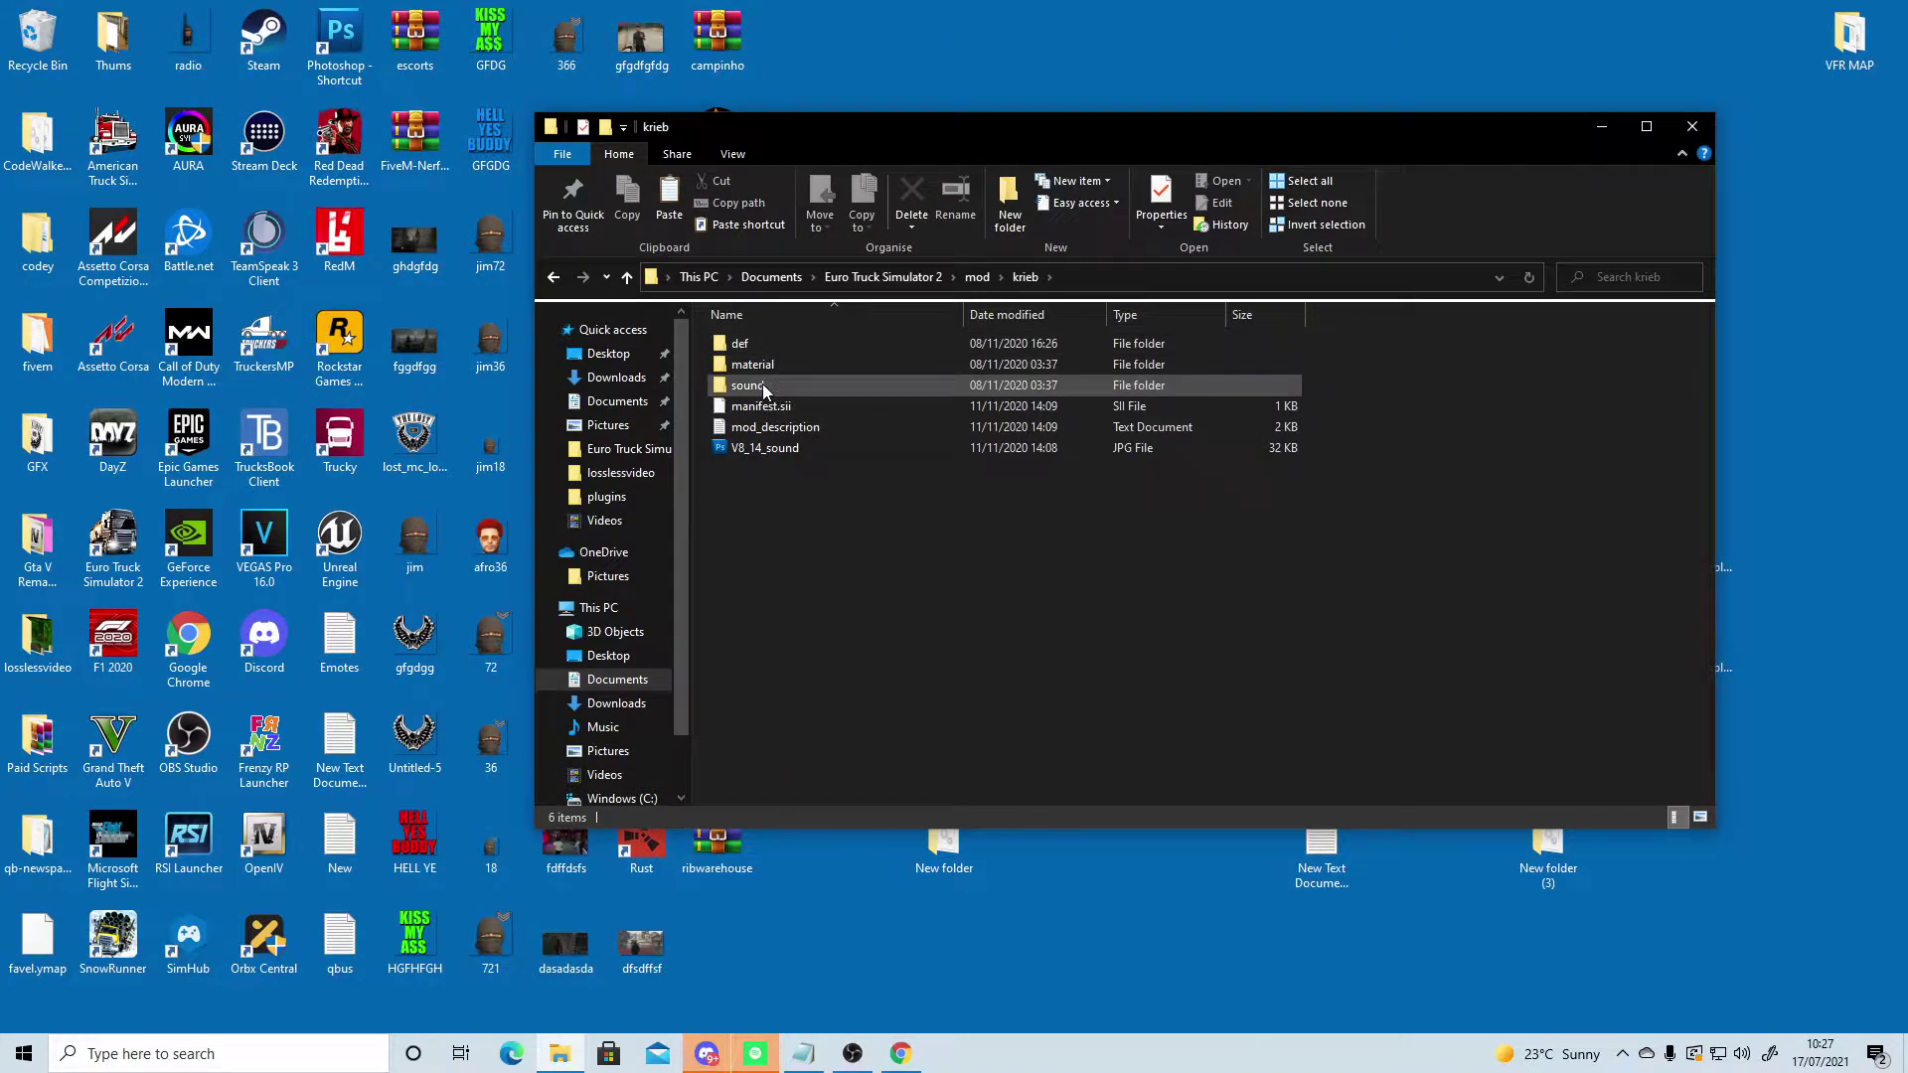
double_click(762, 384)
double_click(761, 343)
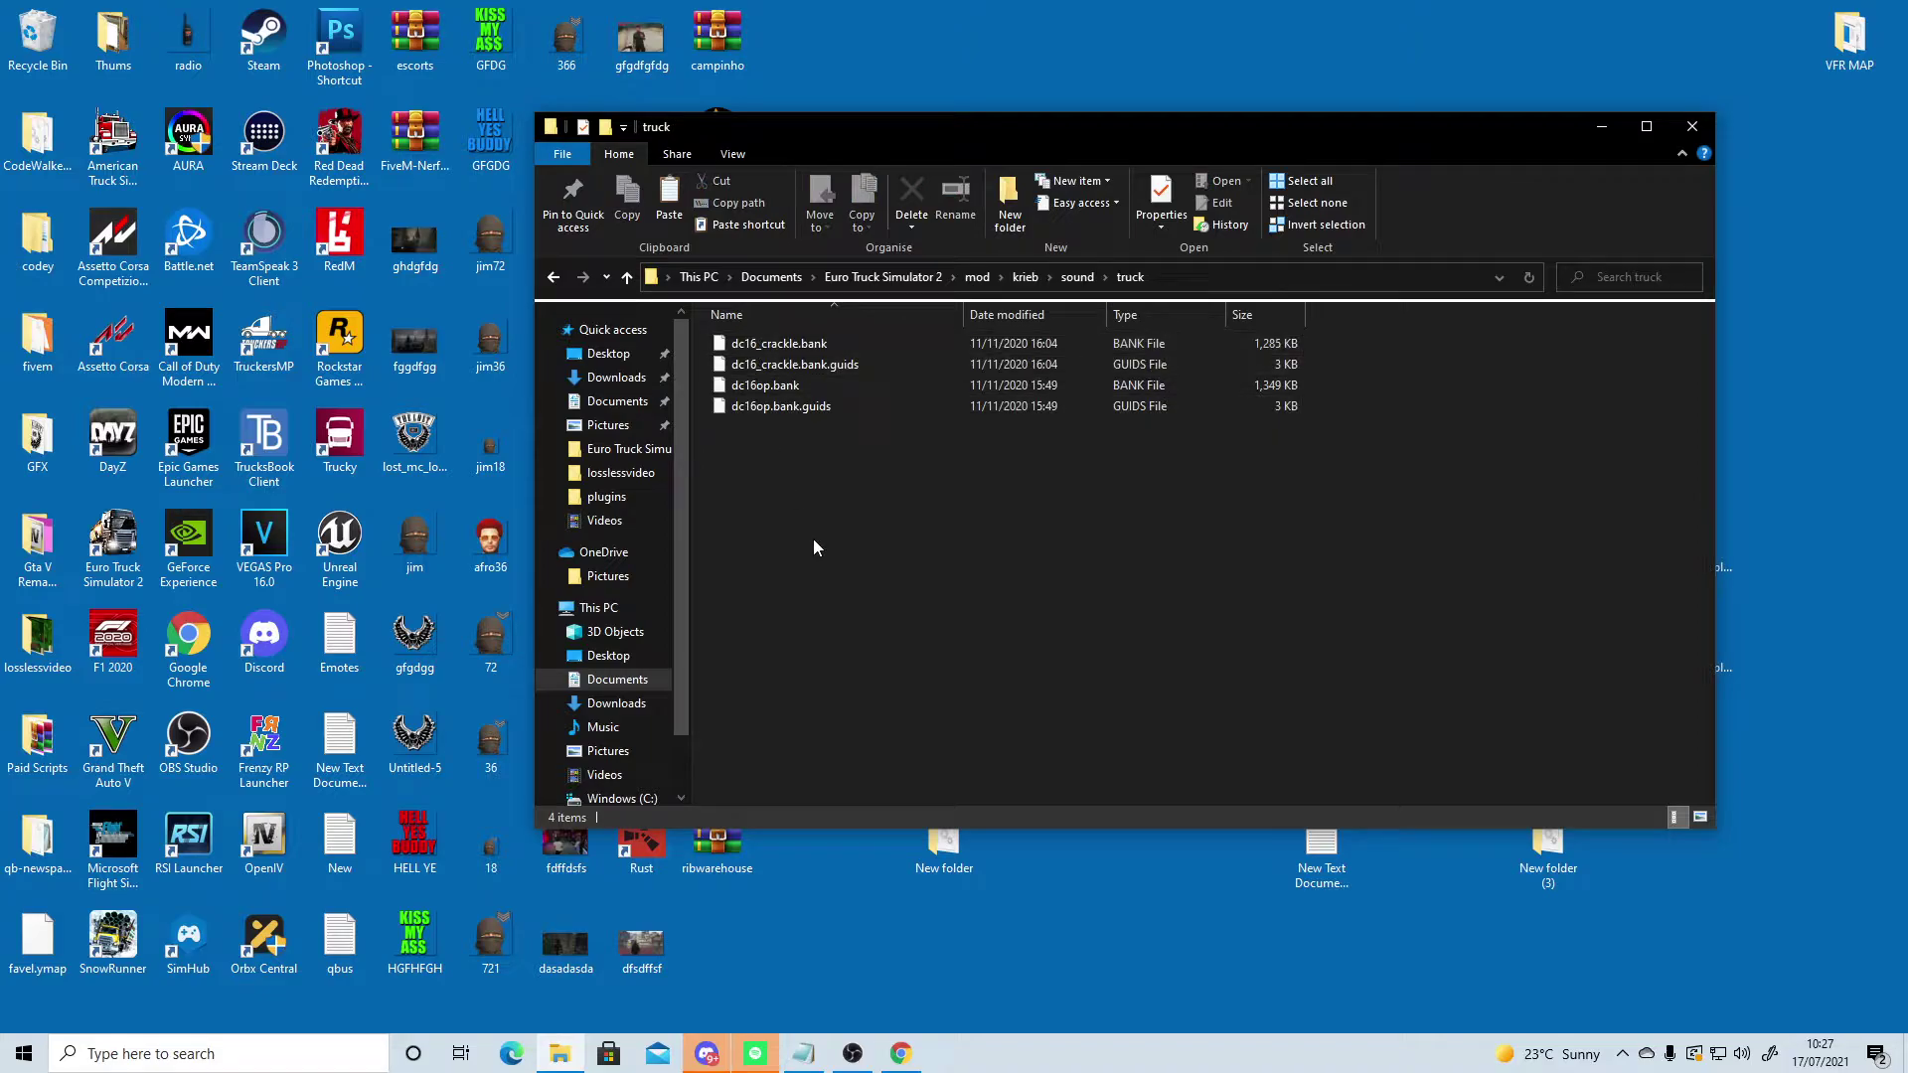
key("ctrl+a")
left_click_drag(1010, 123, 1228, 95)
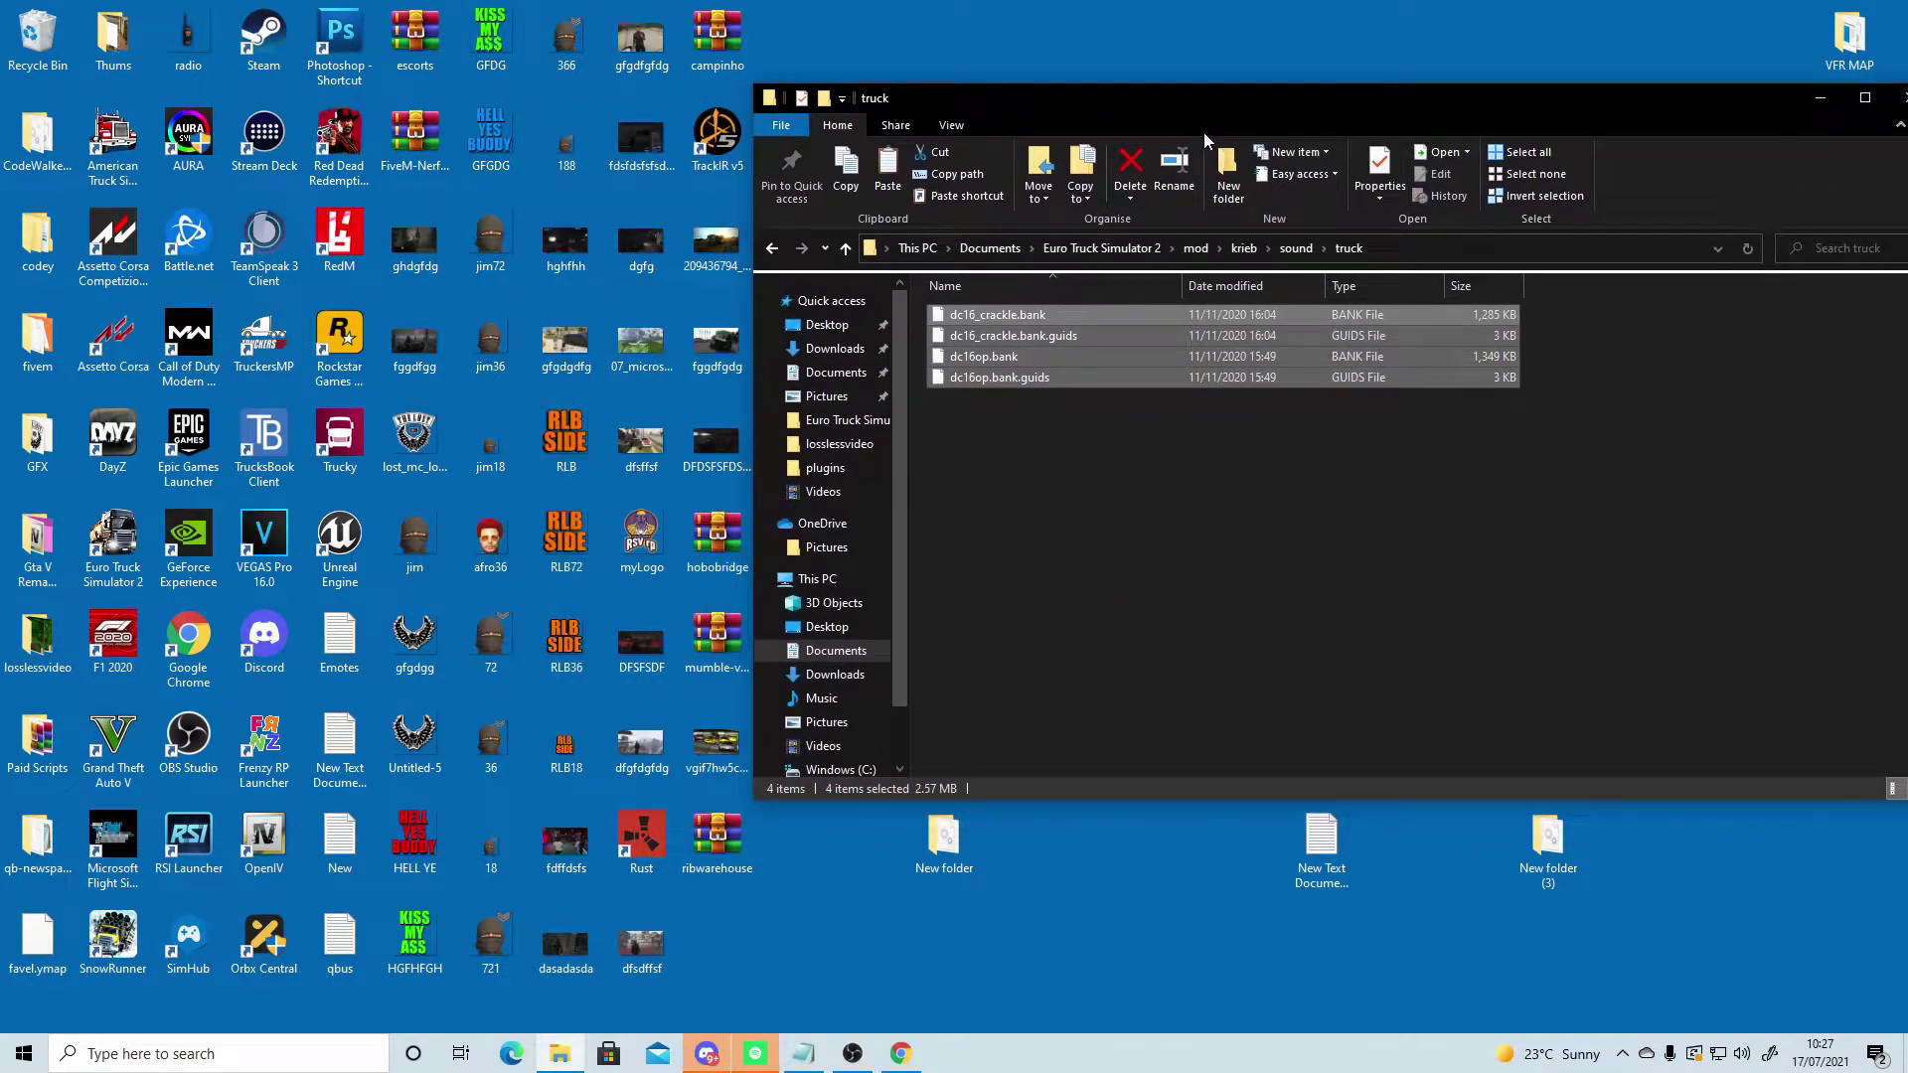
right_click(1129, 353)
left_click(1215, 630)
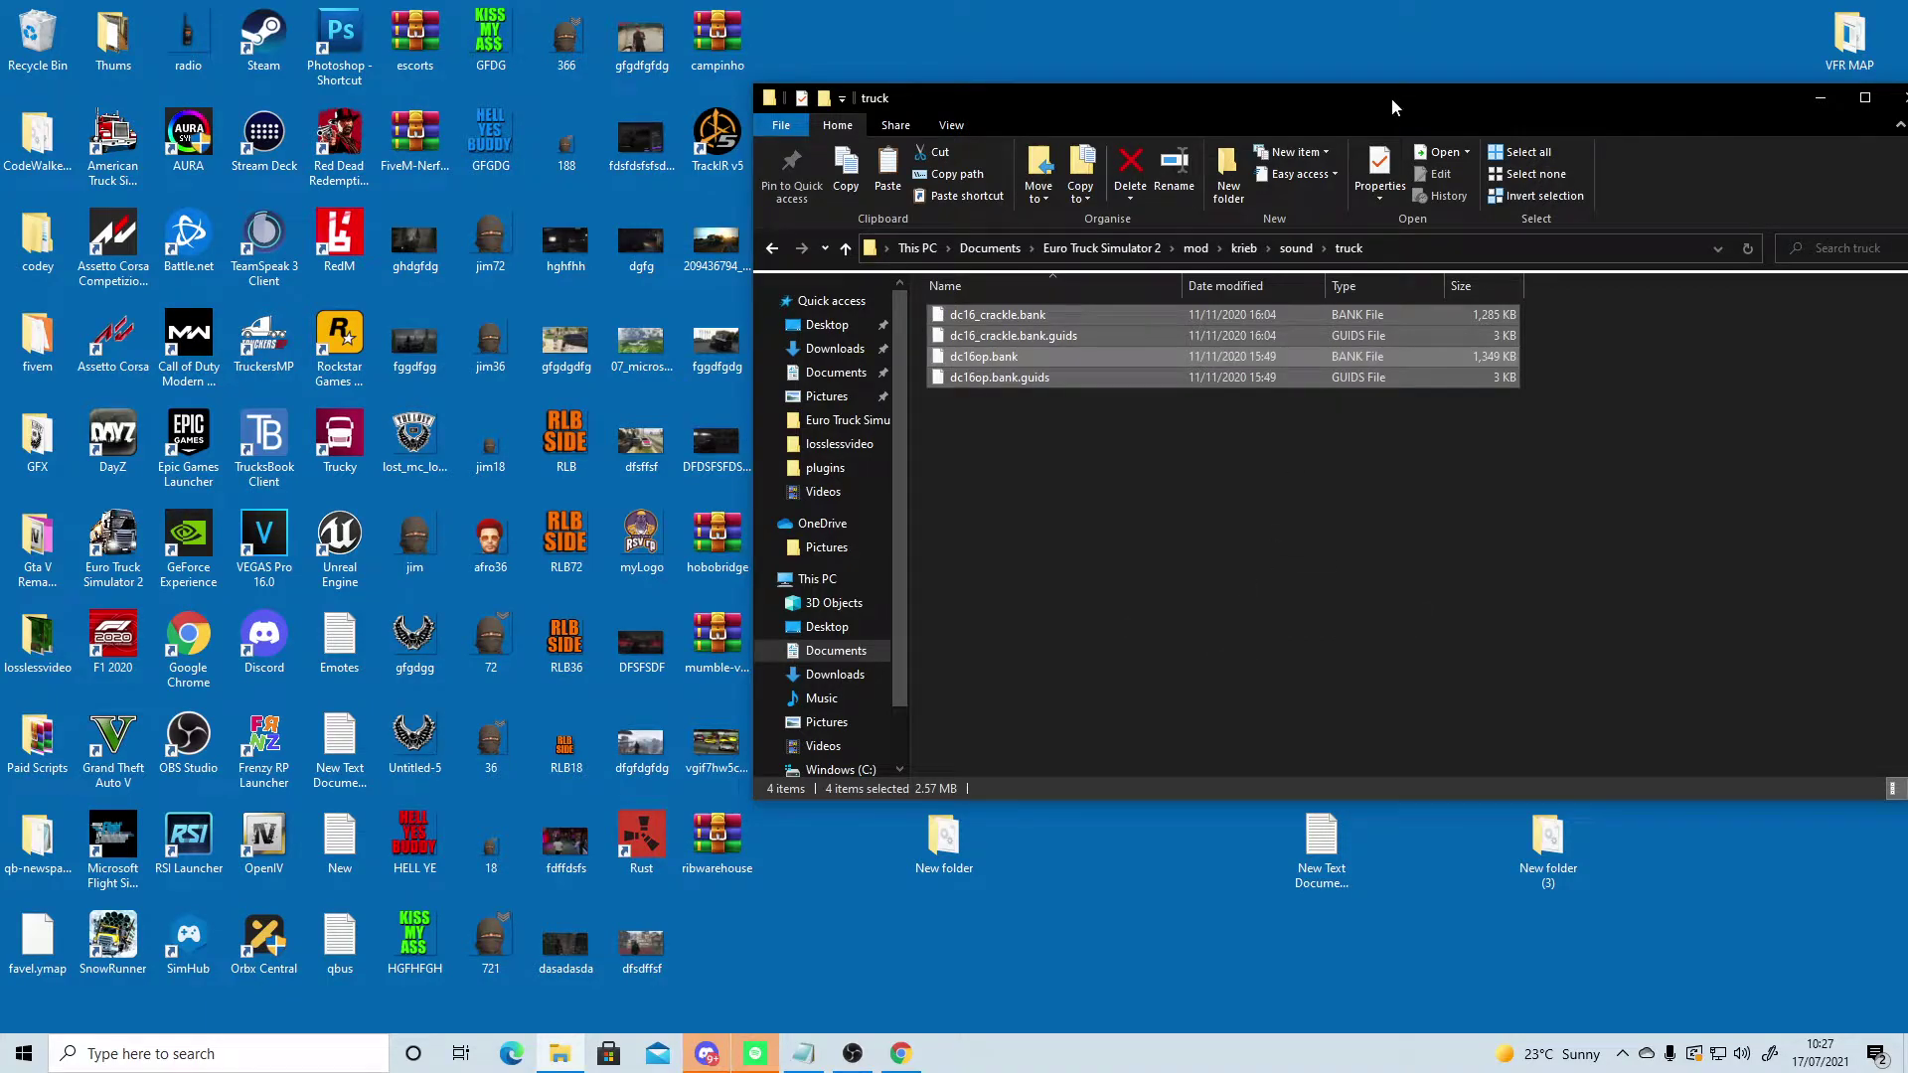
Step: Open the Steam\steamapps\common folder under Program Files (x86) on the Windows (C:) drive
left_click_drag(1391, 98, 1109, 94)
scroll(557, 564, "down", 2)
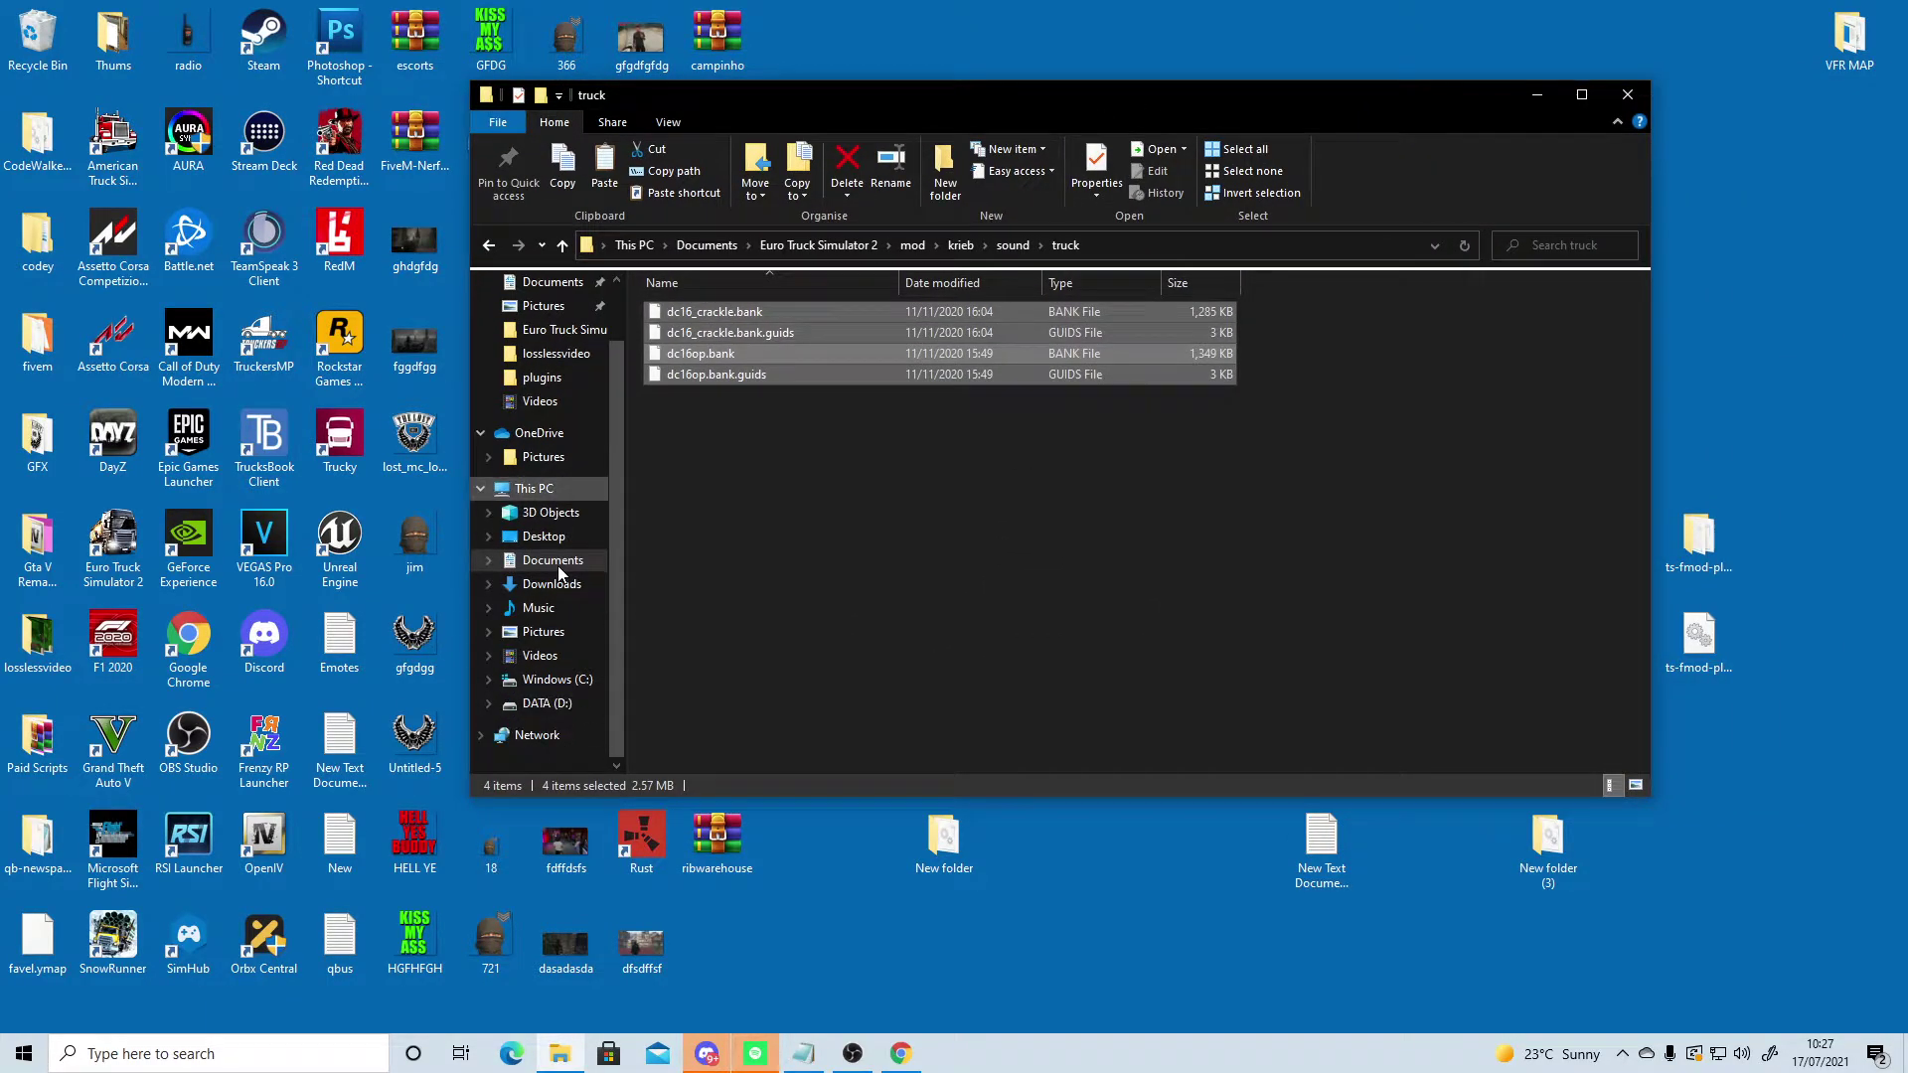
left_click(557, 680)
double_click(717, 374)
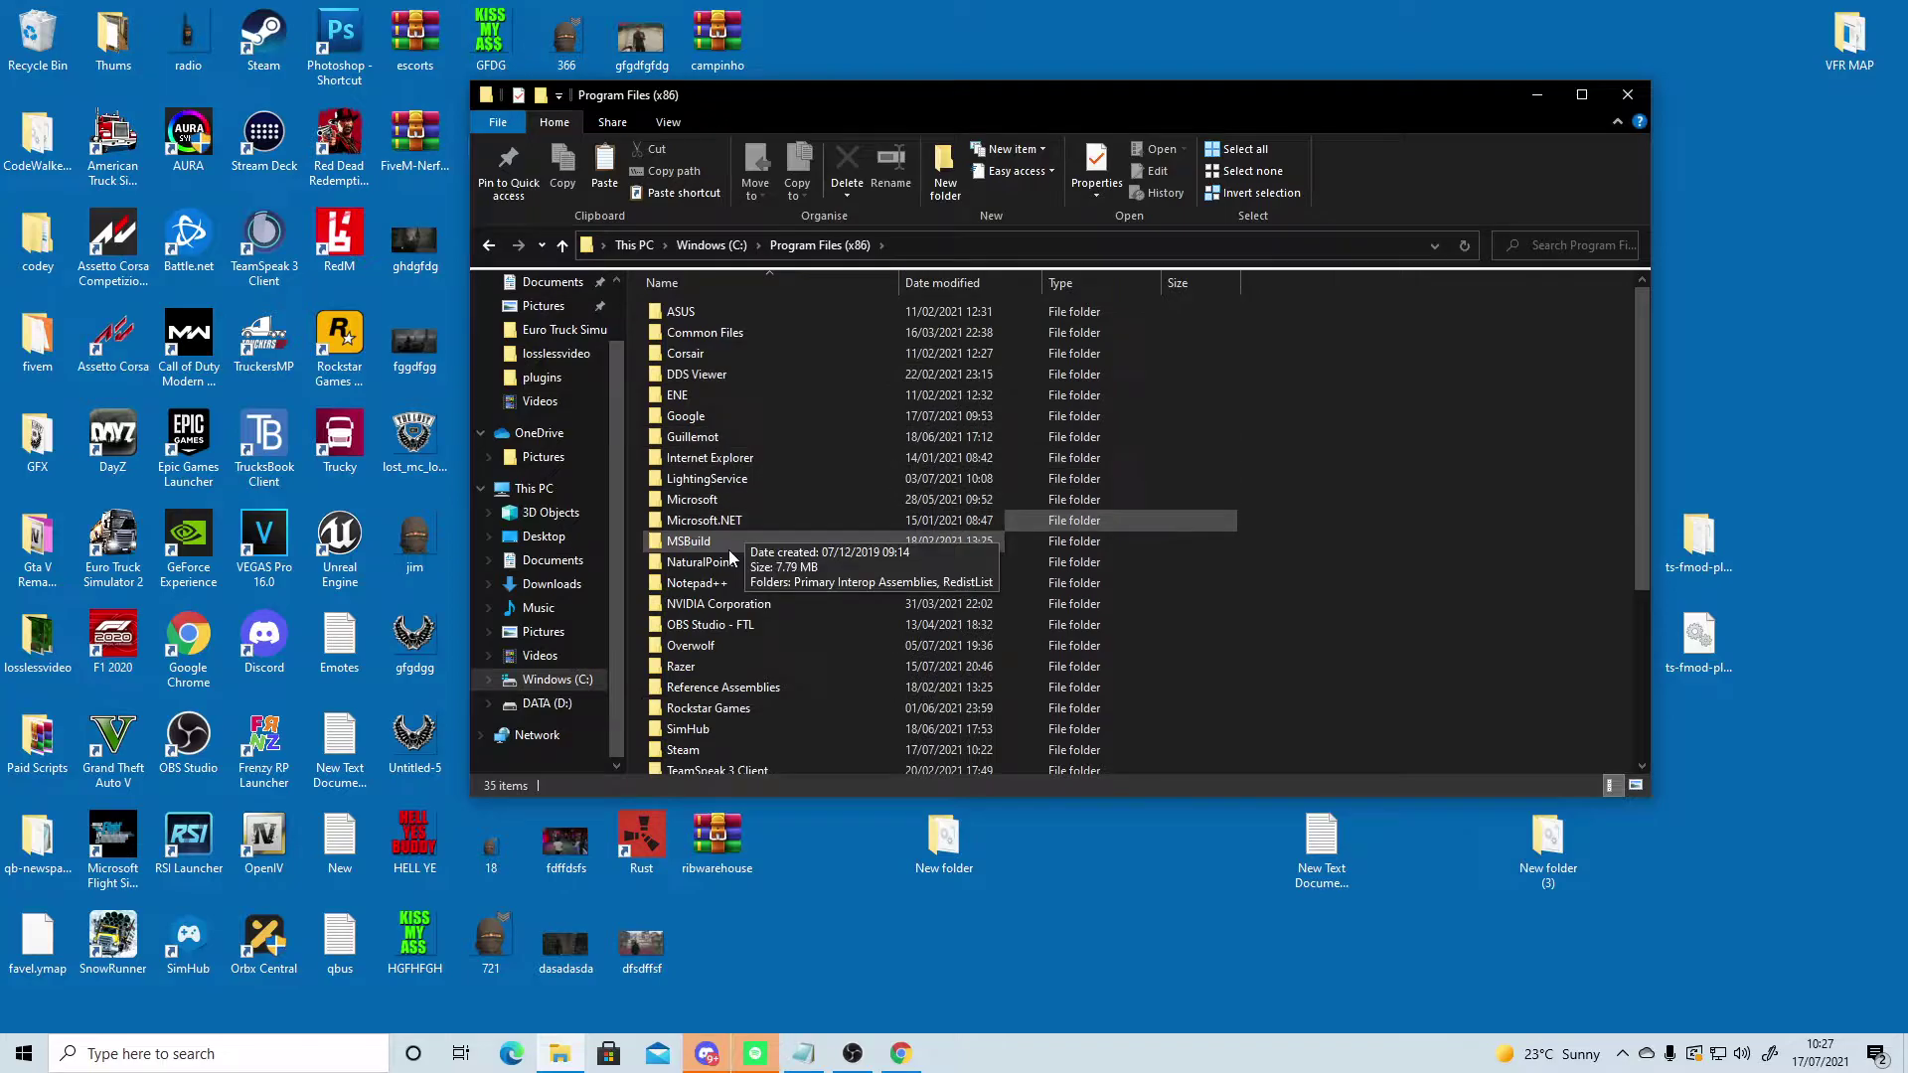
scroll(730, 551, "down", 3)
double_click(688, 580)
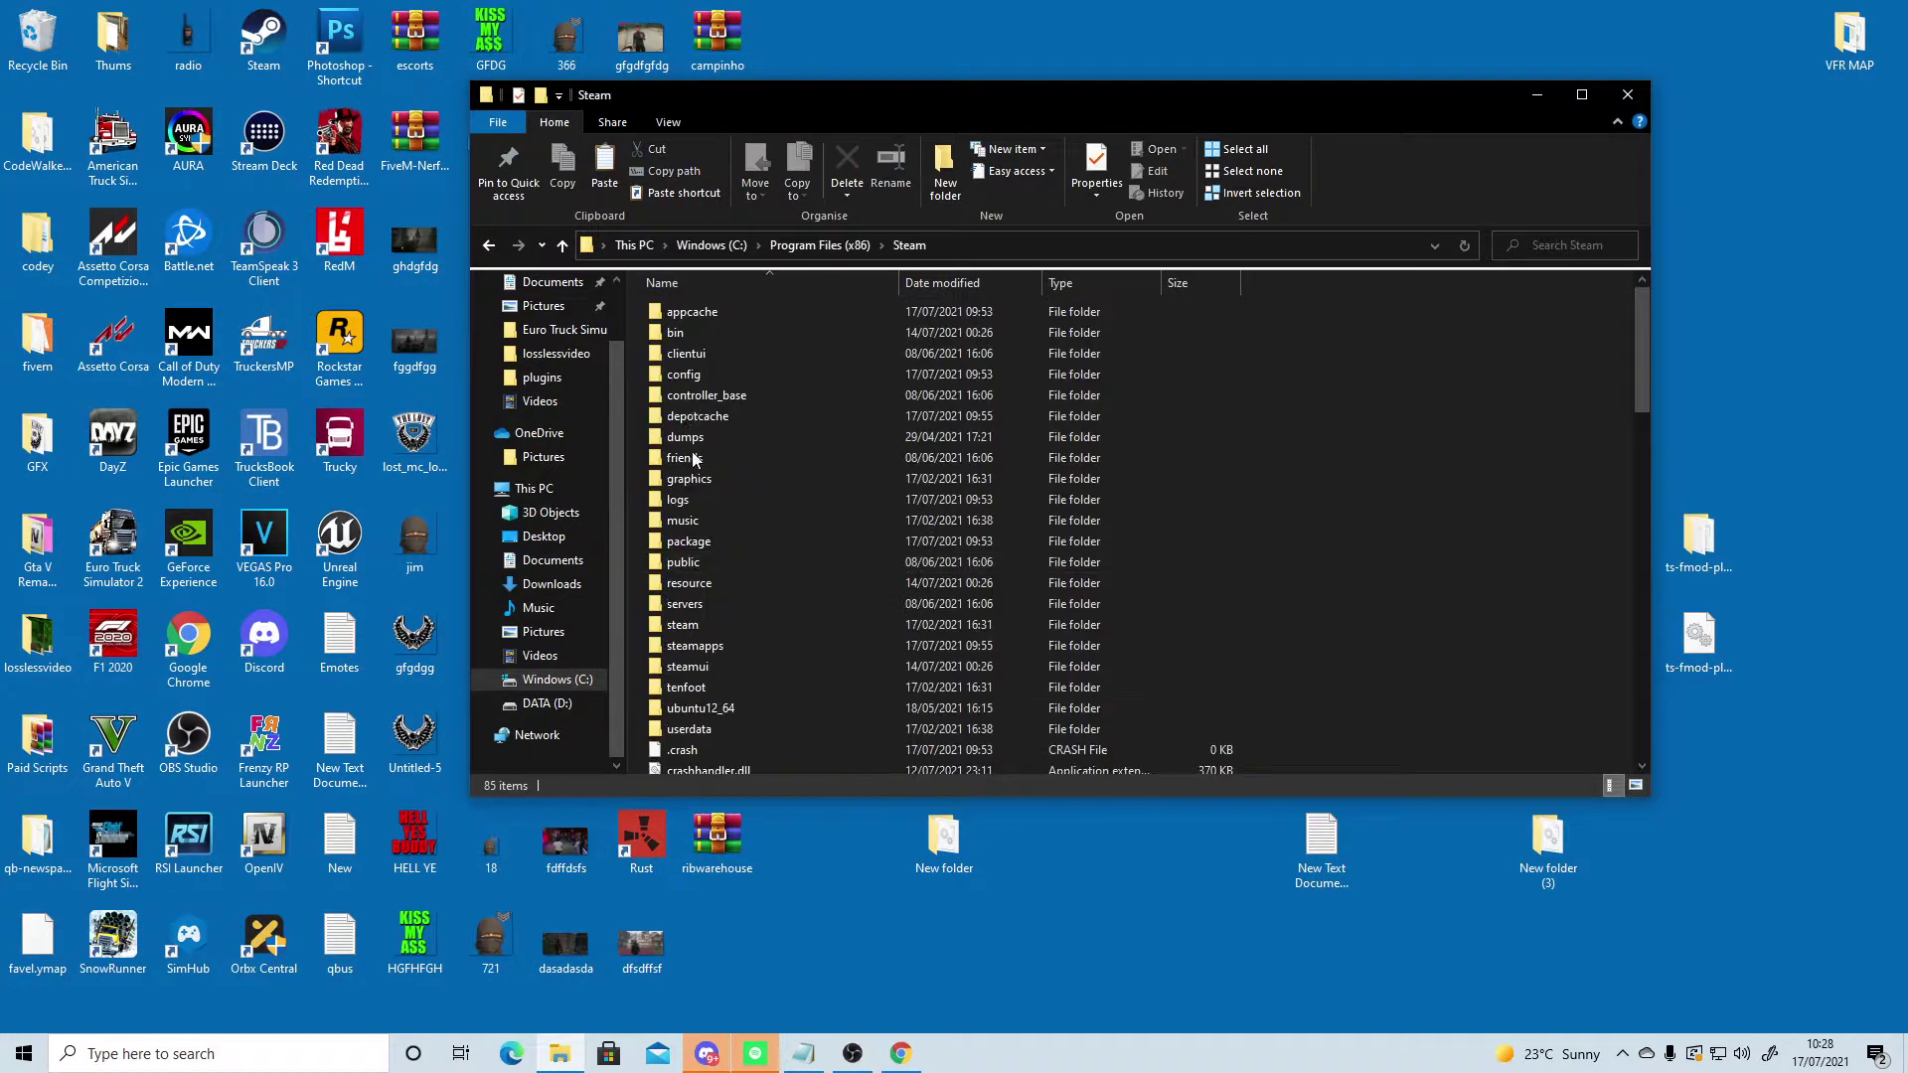
double_click(715, 641)
double_click(713, 309)
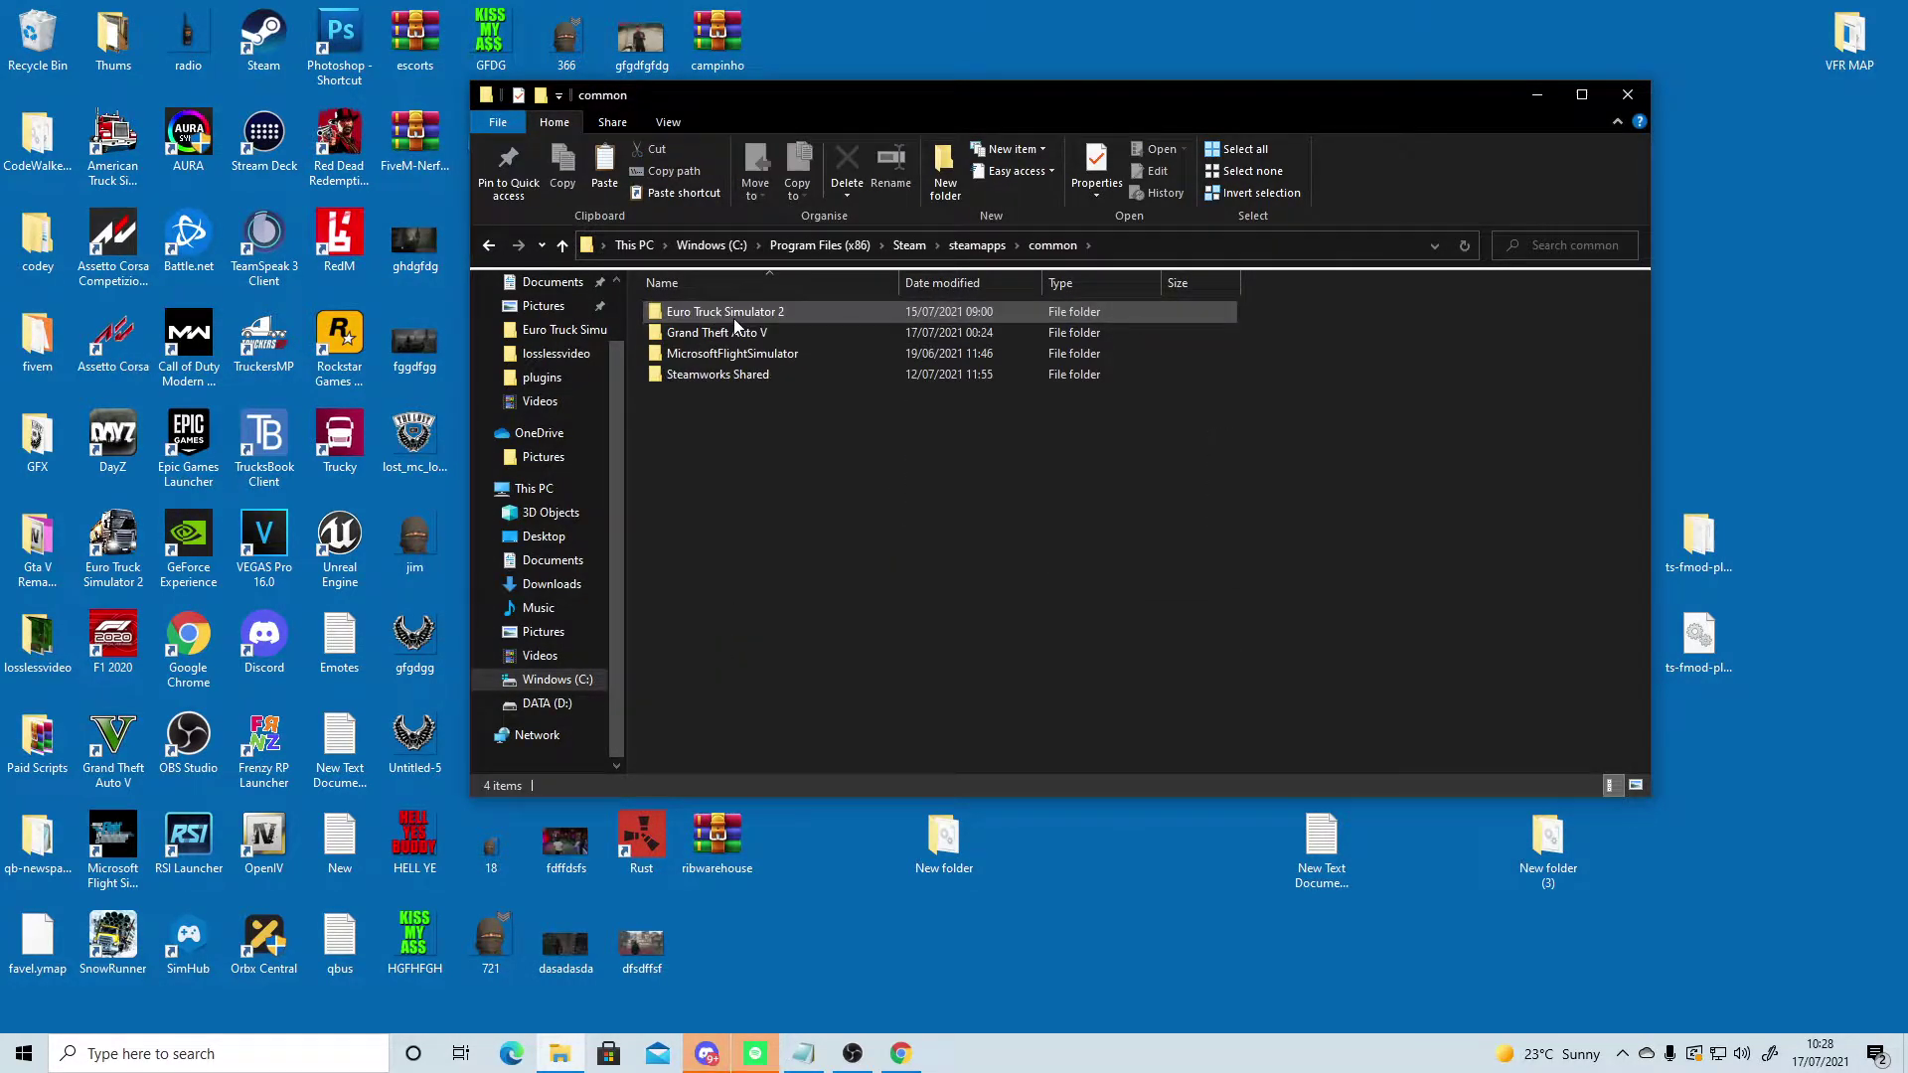
Step: Paste the copied sound files into Euro Truck Simulator 2's bin\win_x64\plugins folder
double_click(733, 314)
double_click(724, 316)
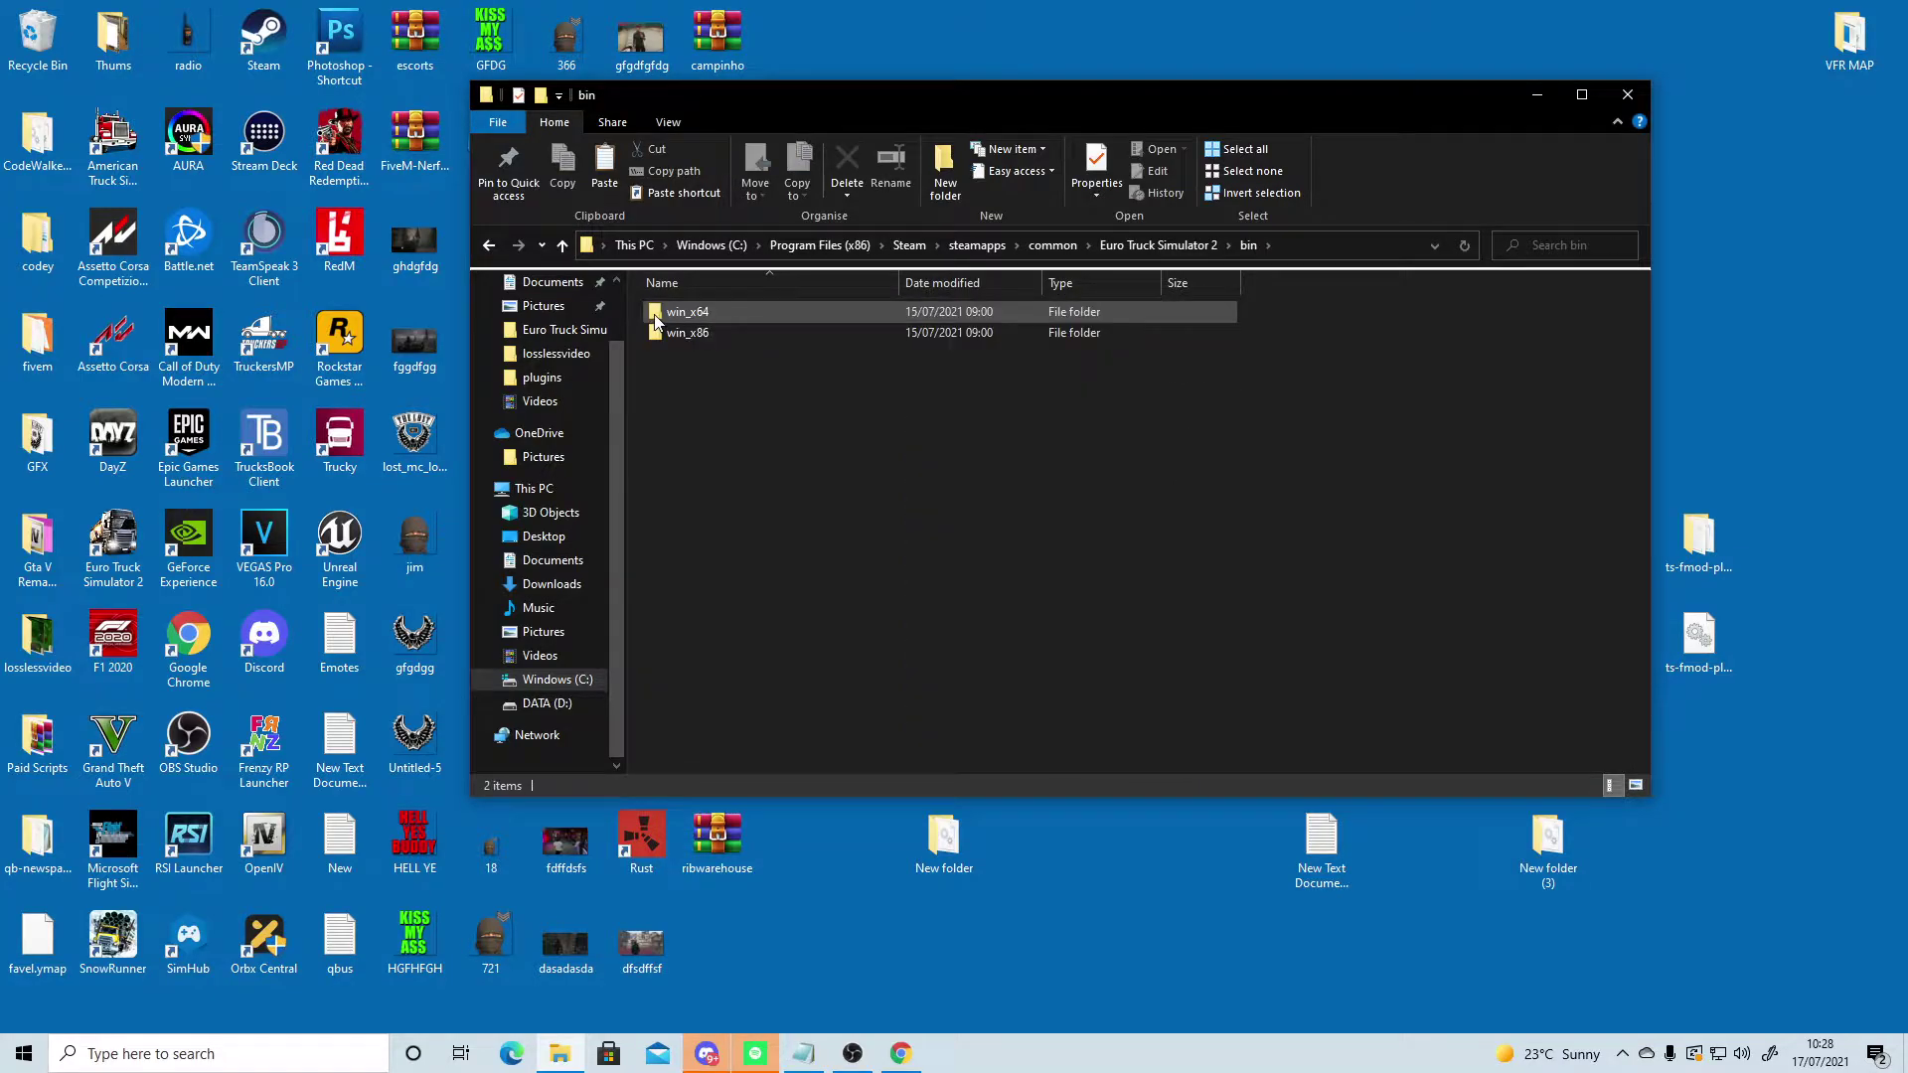
double_click(725, 314)
double_click(702, 311)
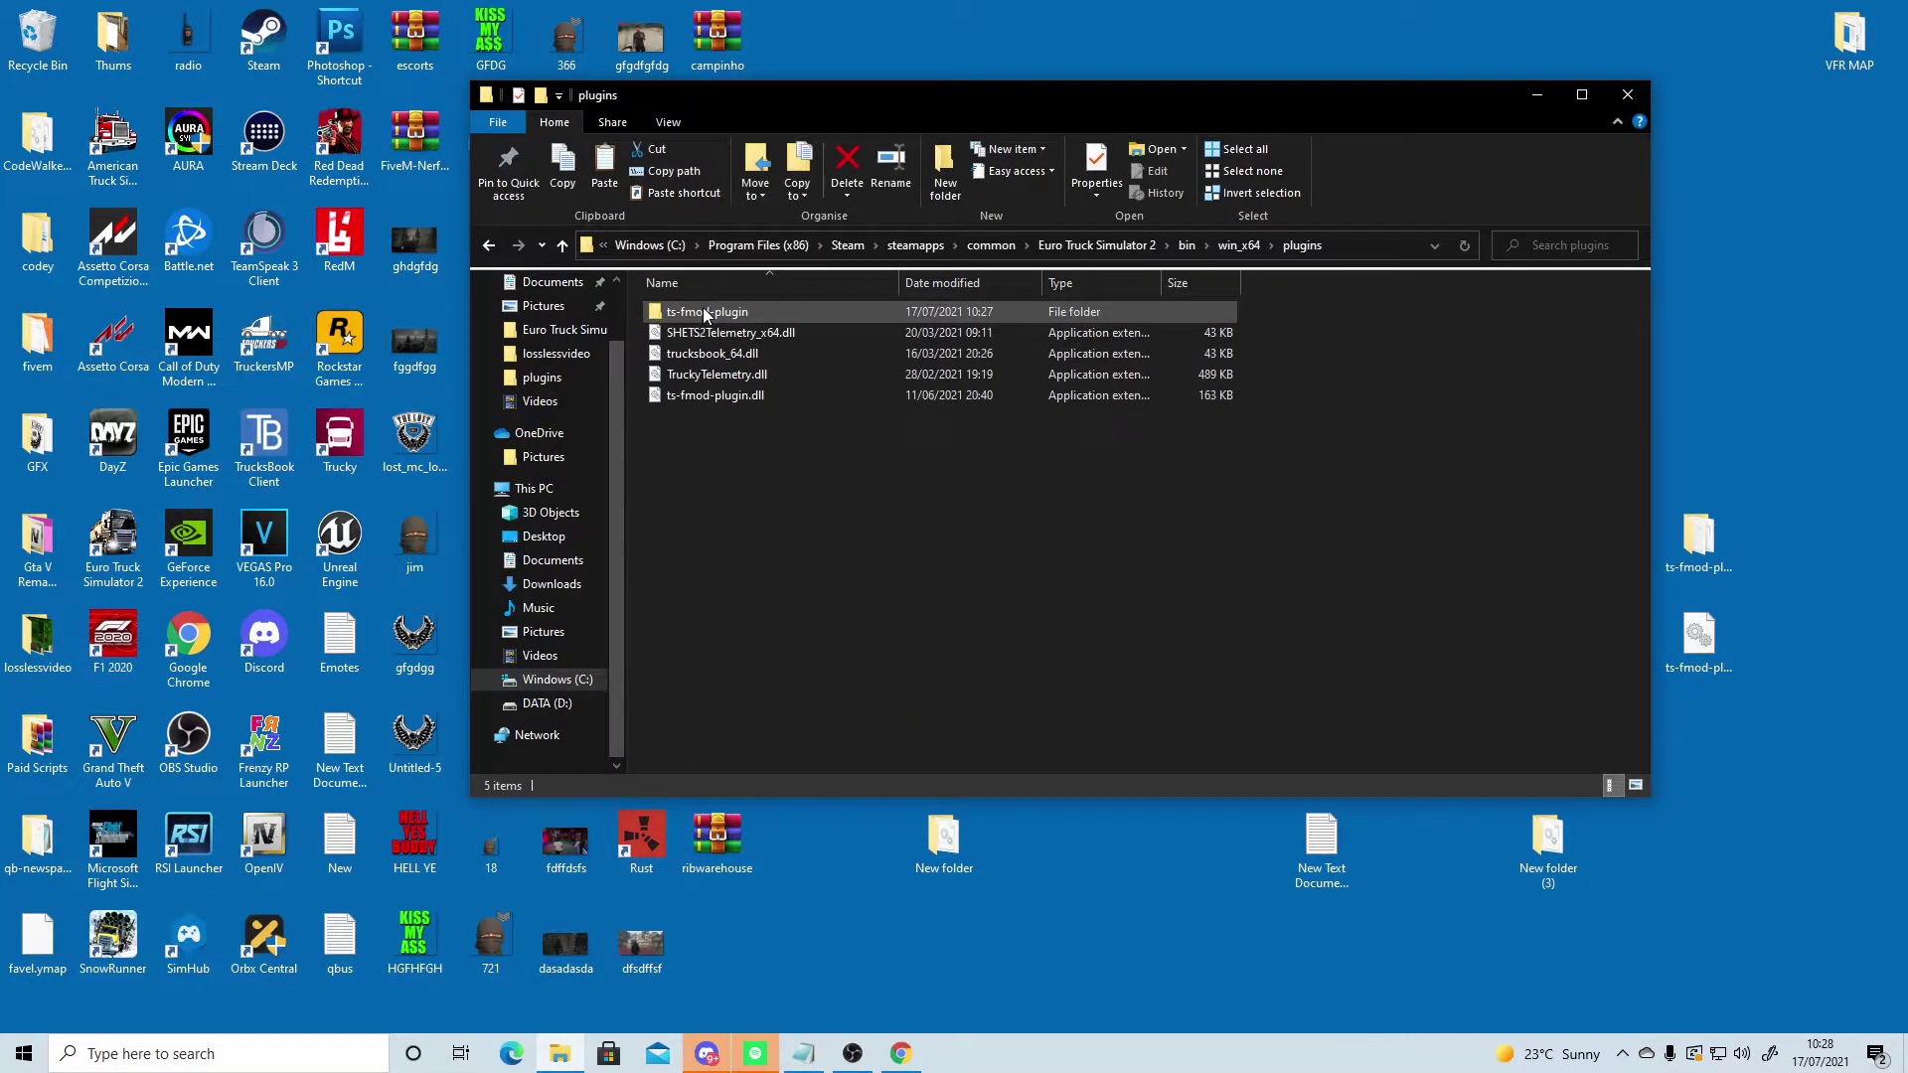
right_click(781, 517)
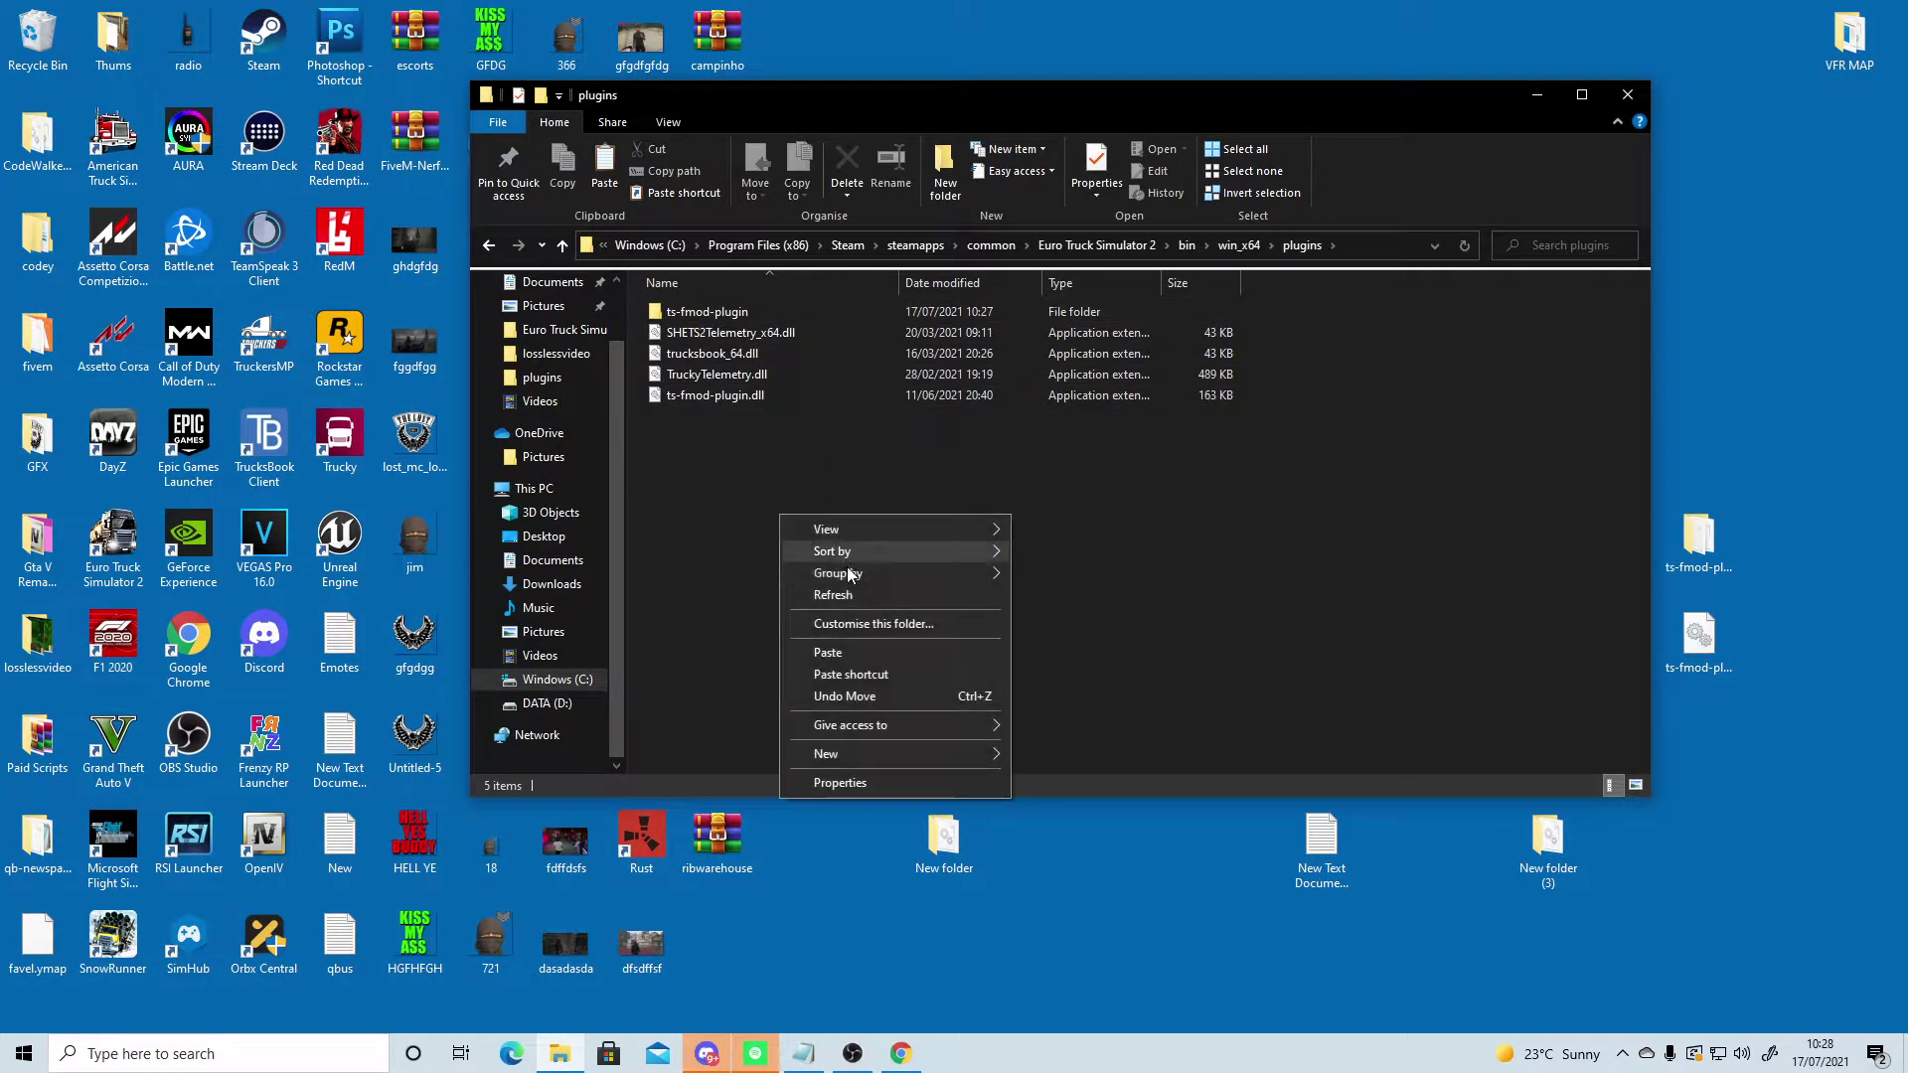
left_click(828, 652)
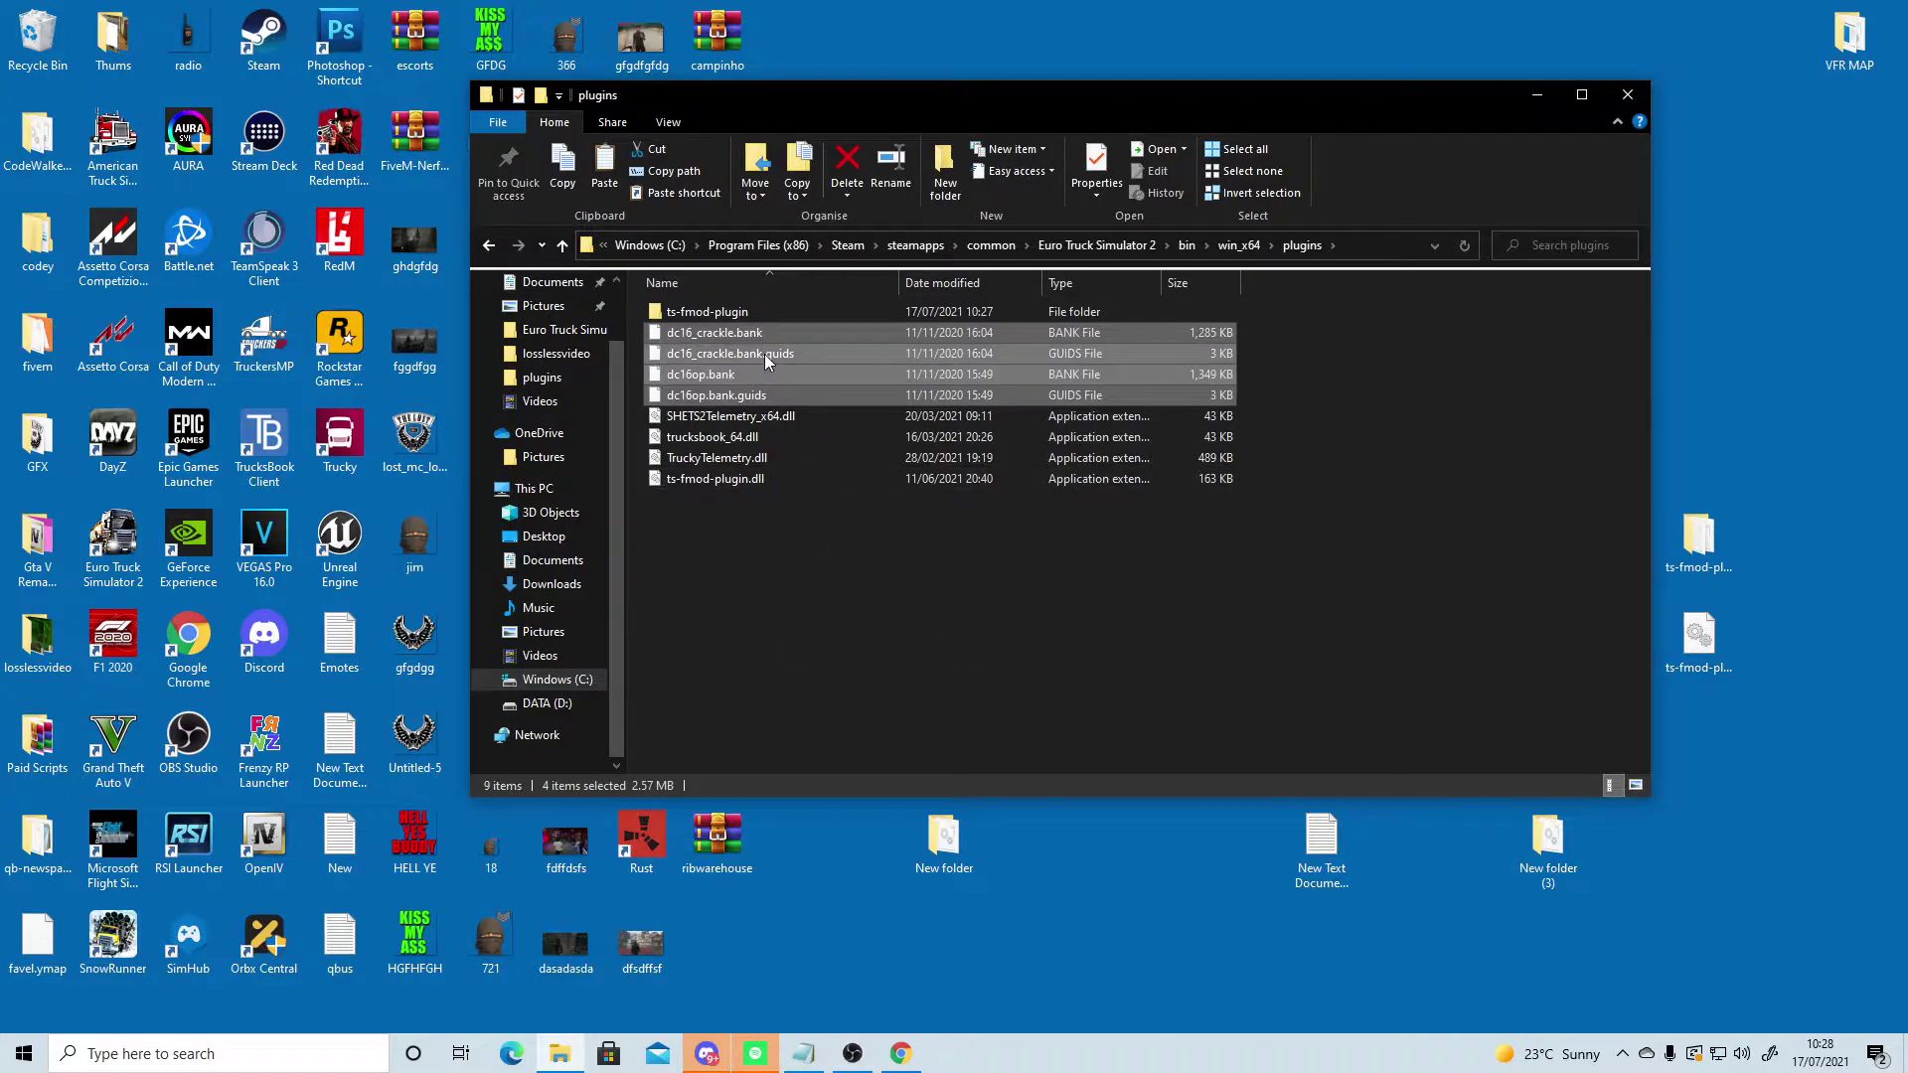
Step: Move the pasted dc16 bank and guids files into the ts-fmod-plugin folder and open it
left_click_drag(774, 325, 778, 312)
double_click(720, 312)
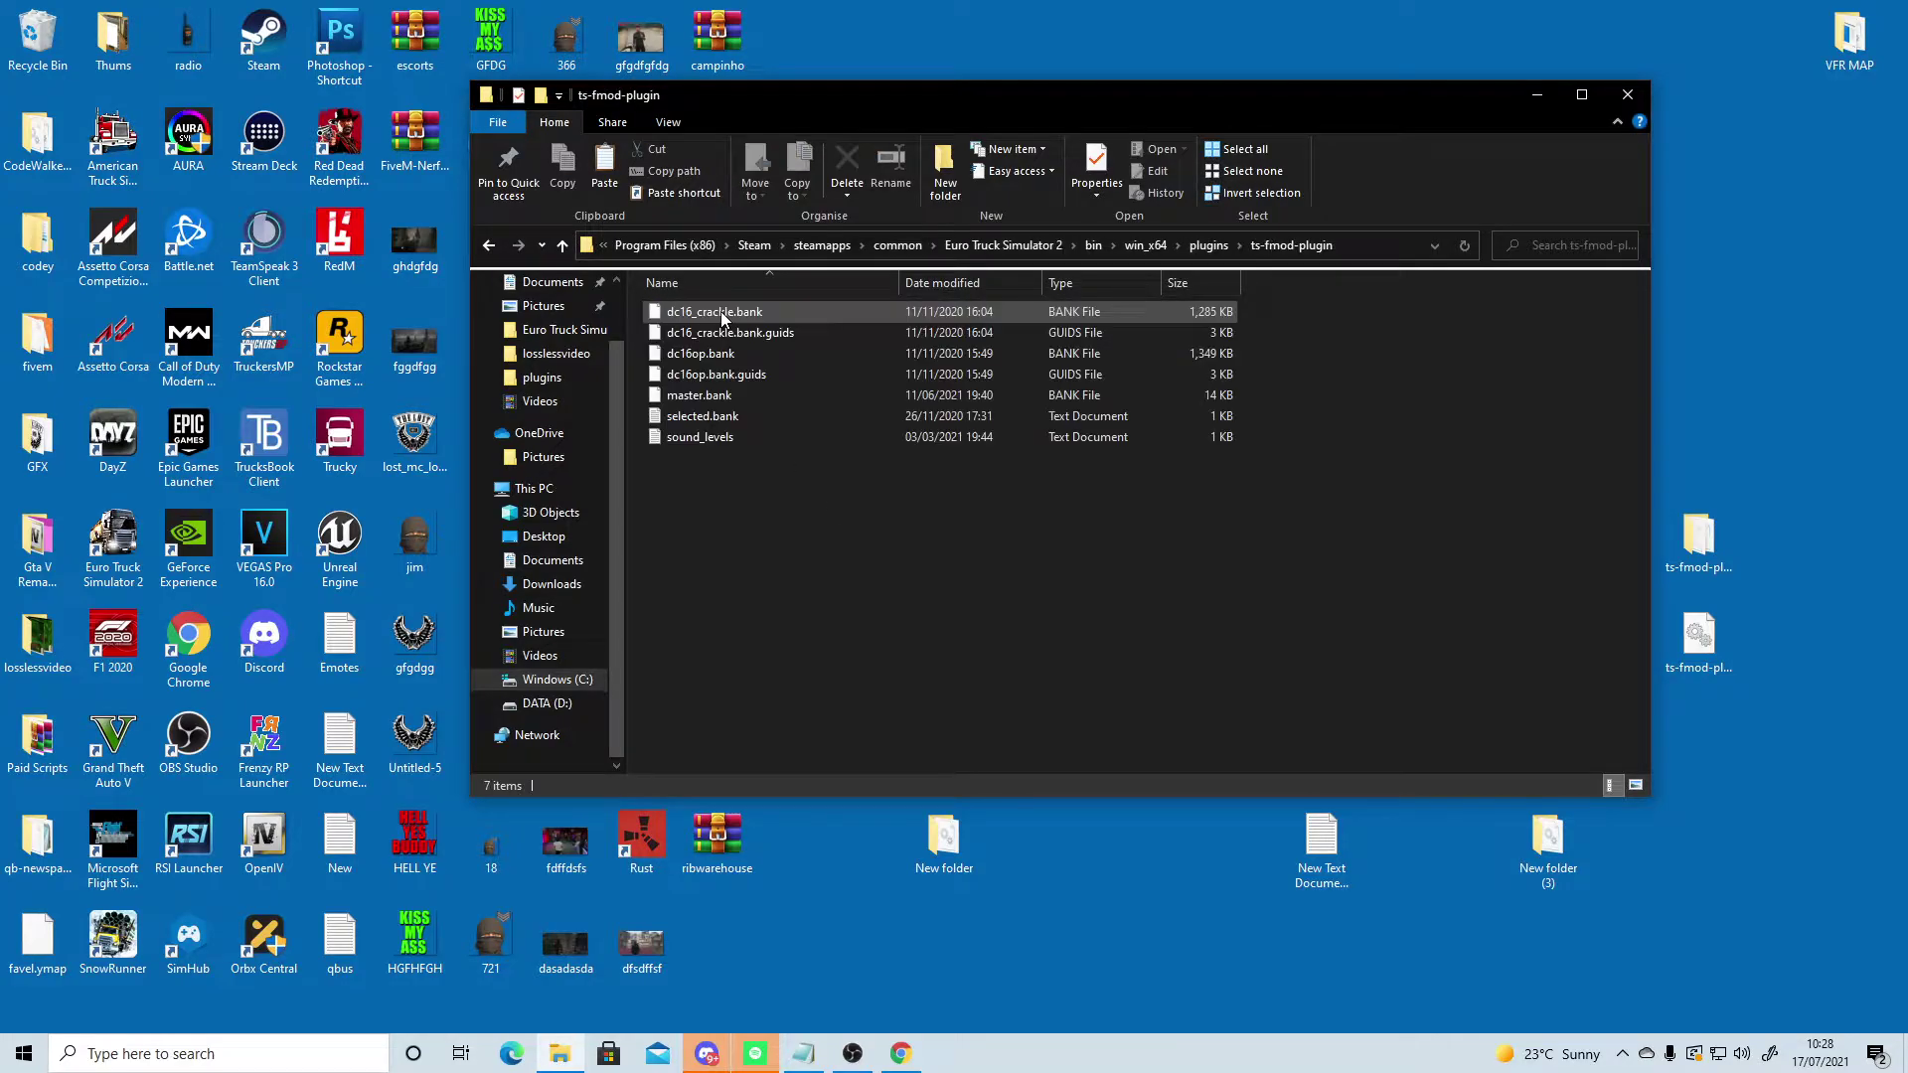
left_click_drag(759, 591, 716, 306)
left_click(772, 559)
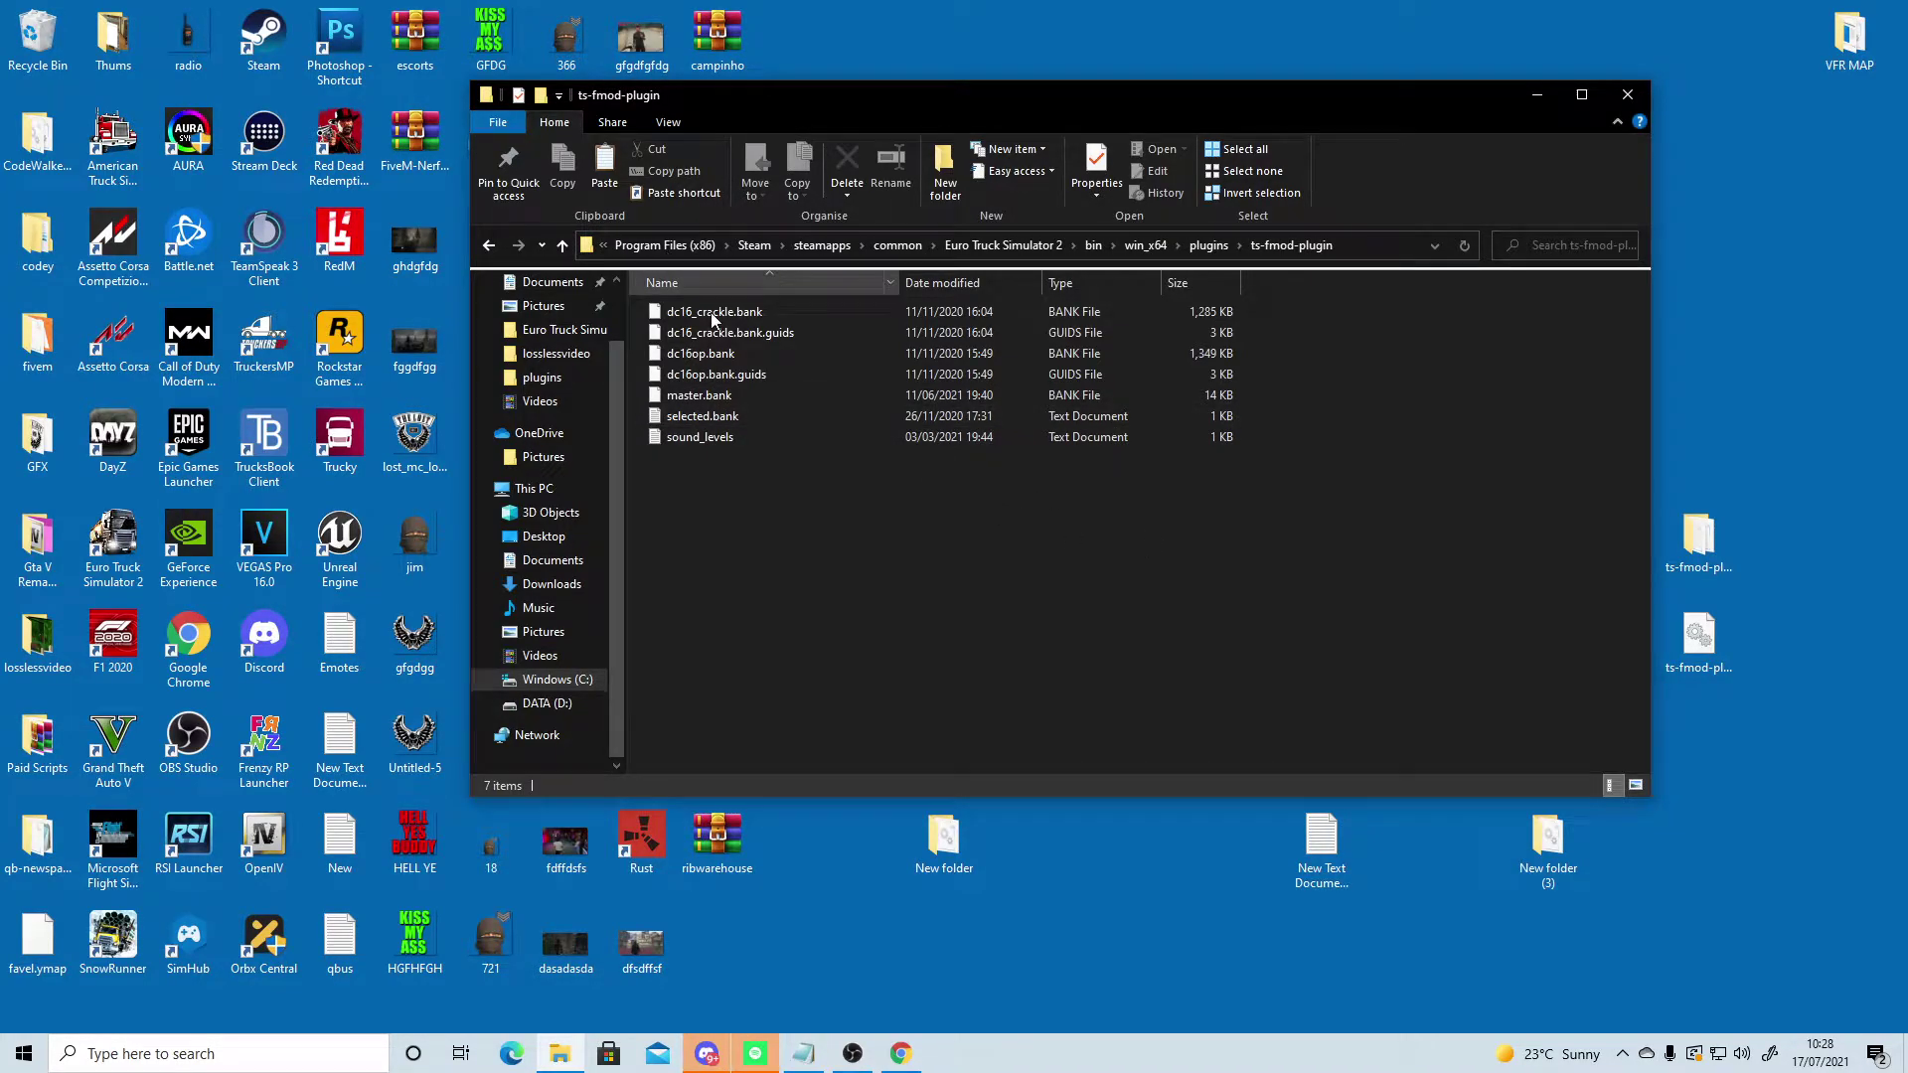
Step: Copy the base name dc16_crackle from the dc16_crackle.bank file without renaming the file
right_click(713, 421)
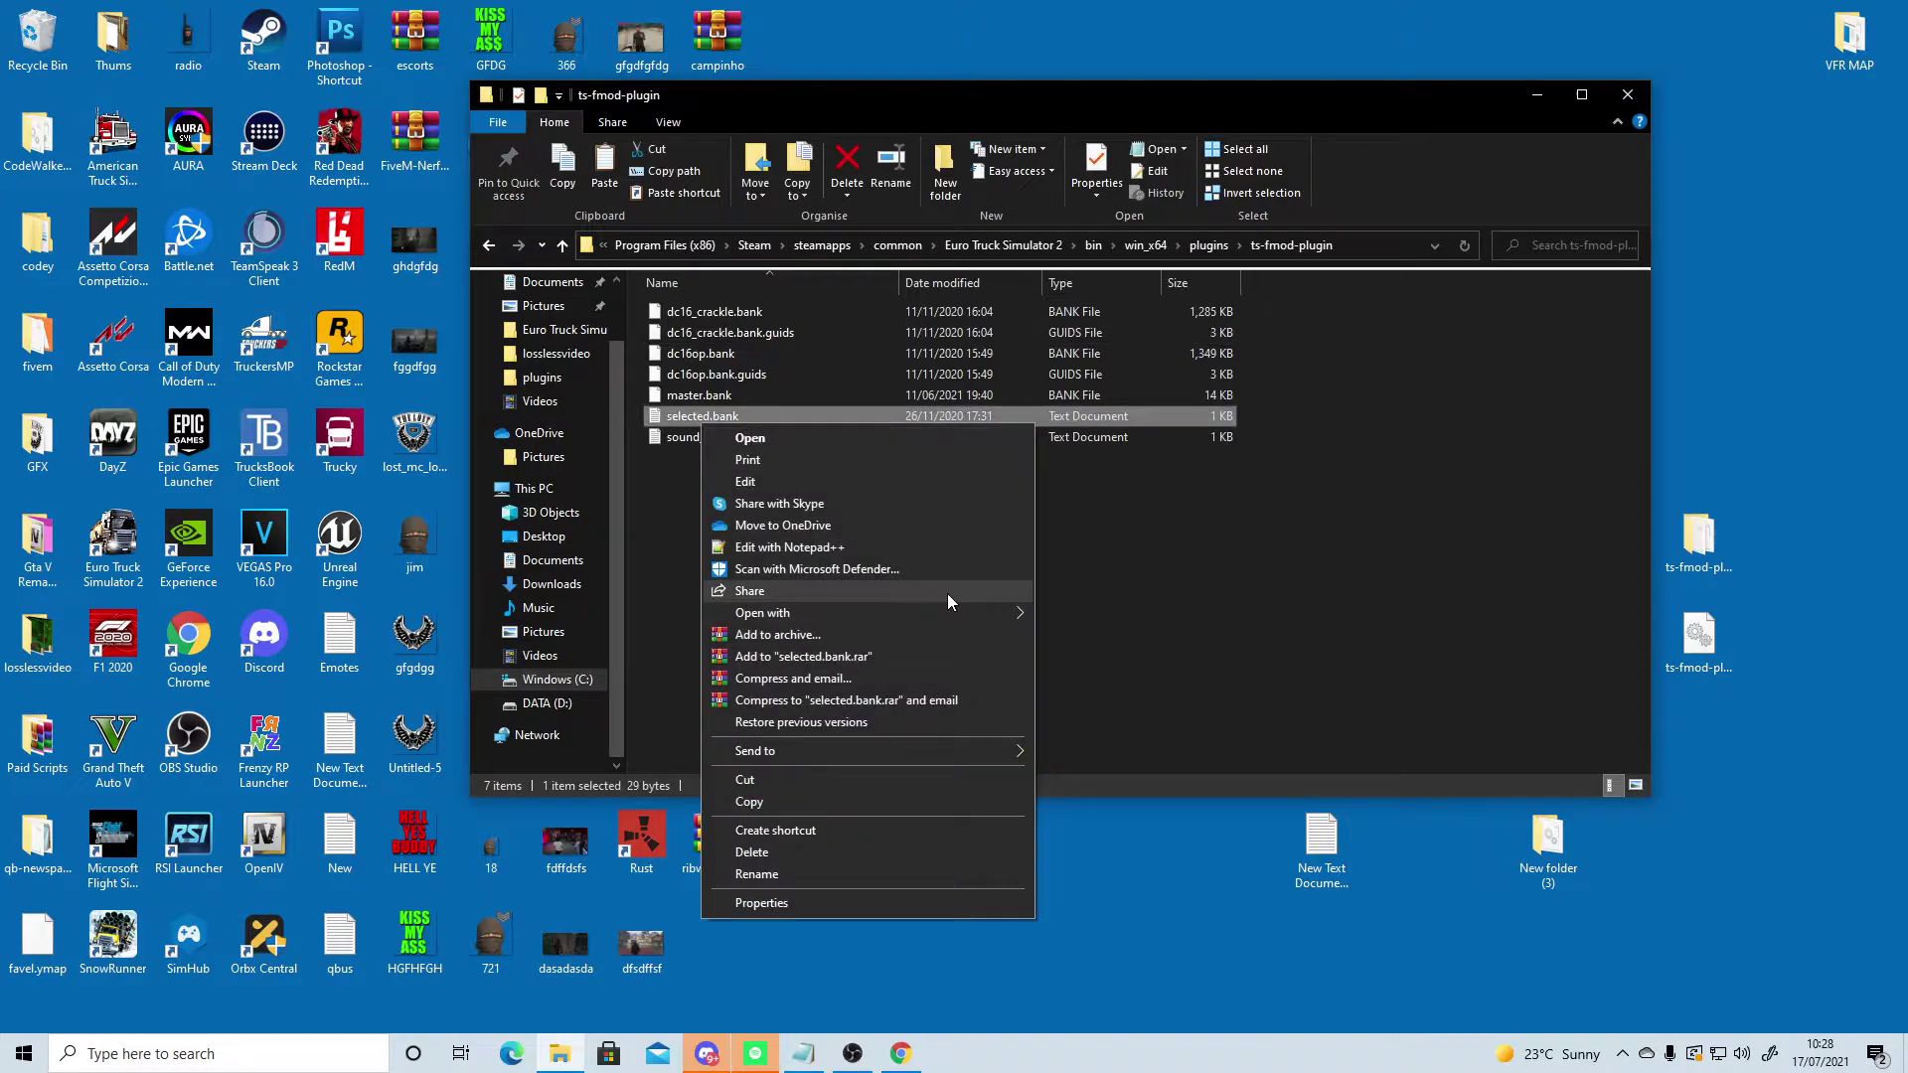
left_click(1177, 545)
right_click(696, 313)
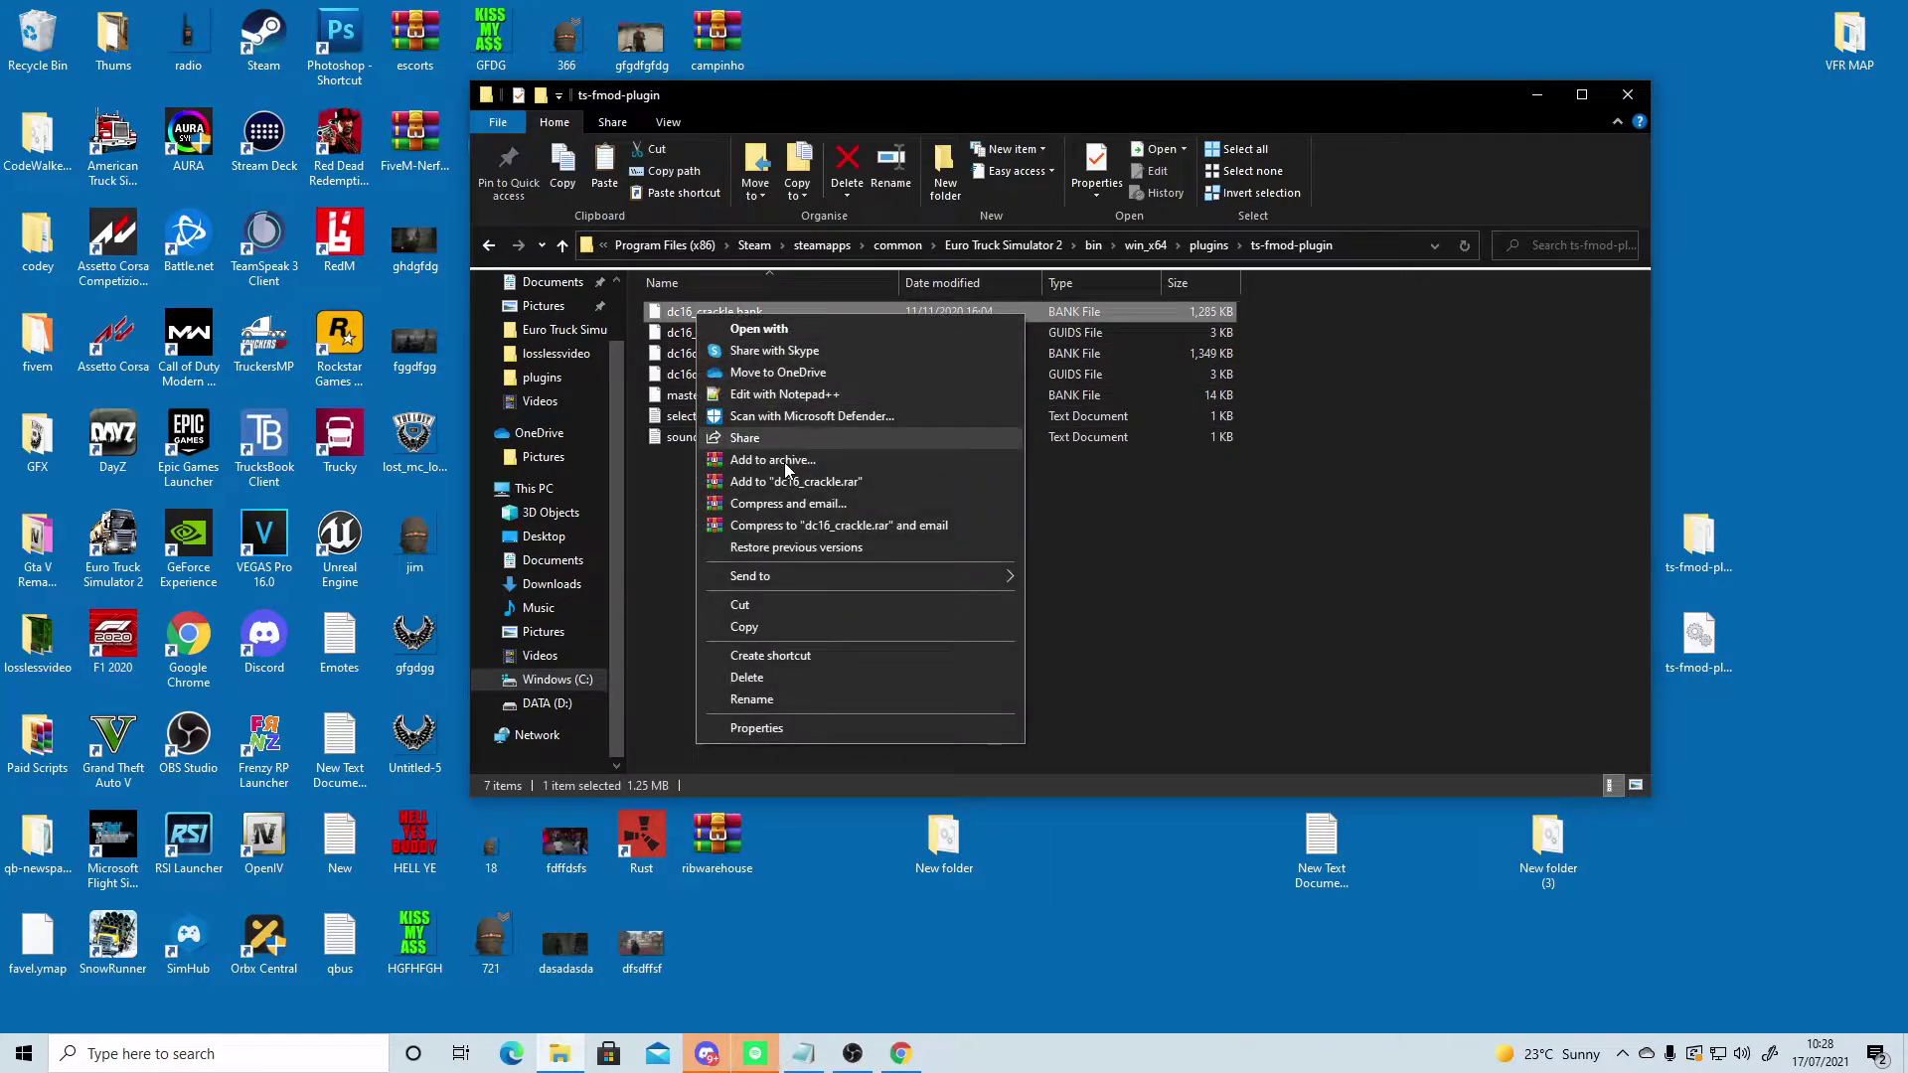
left_click(752, 700)
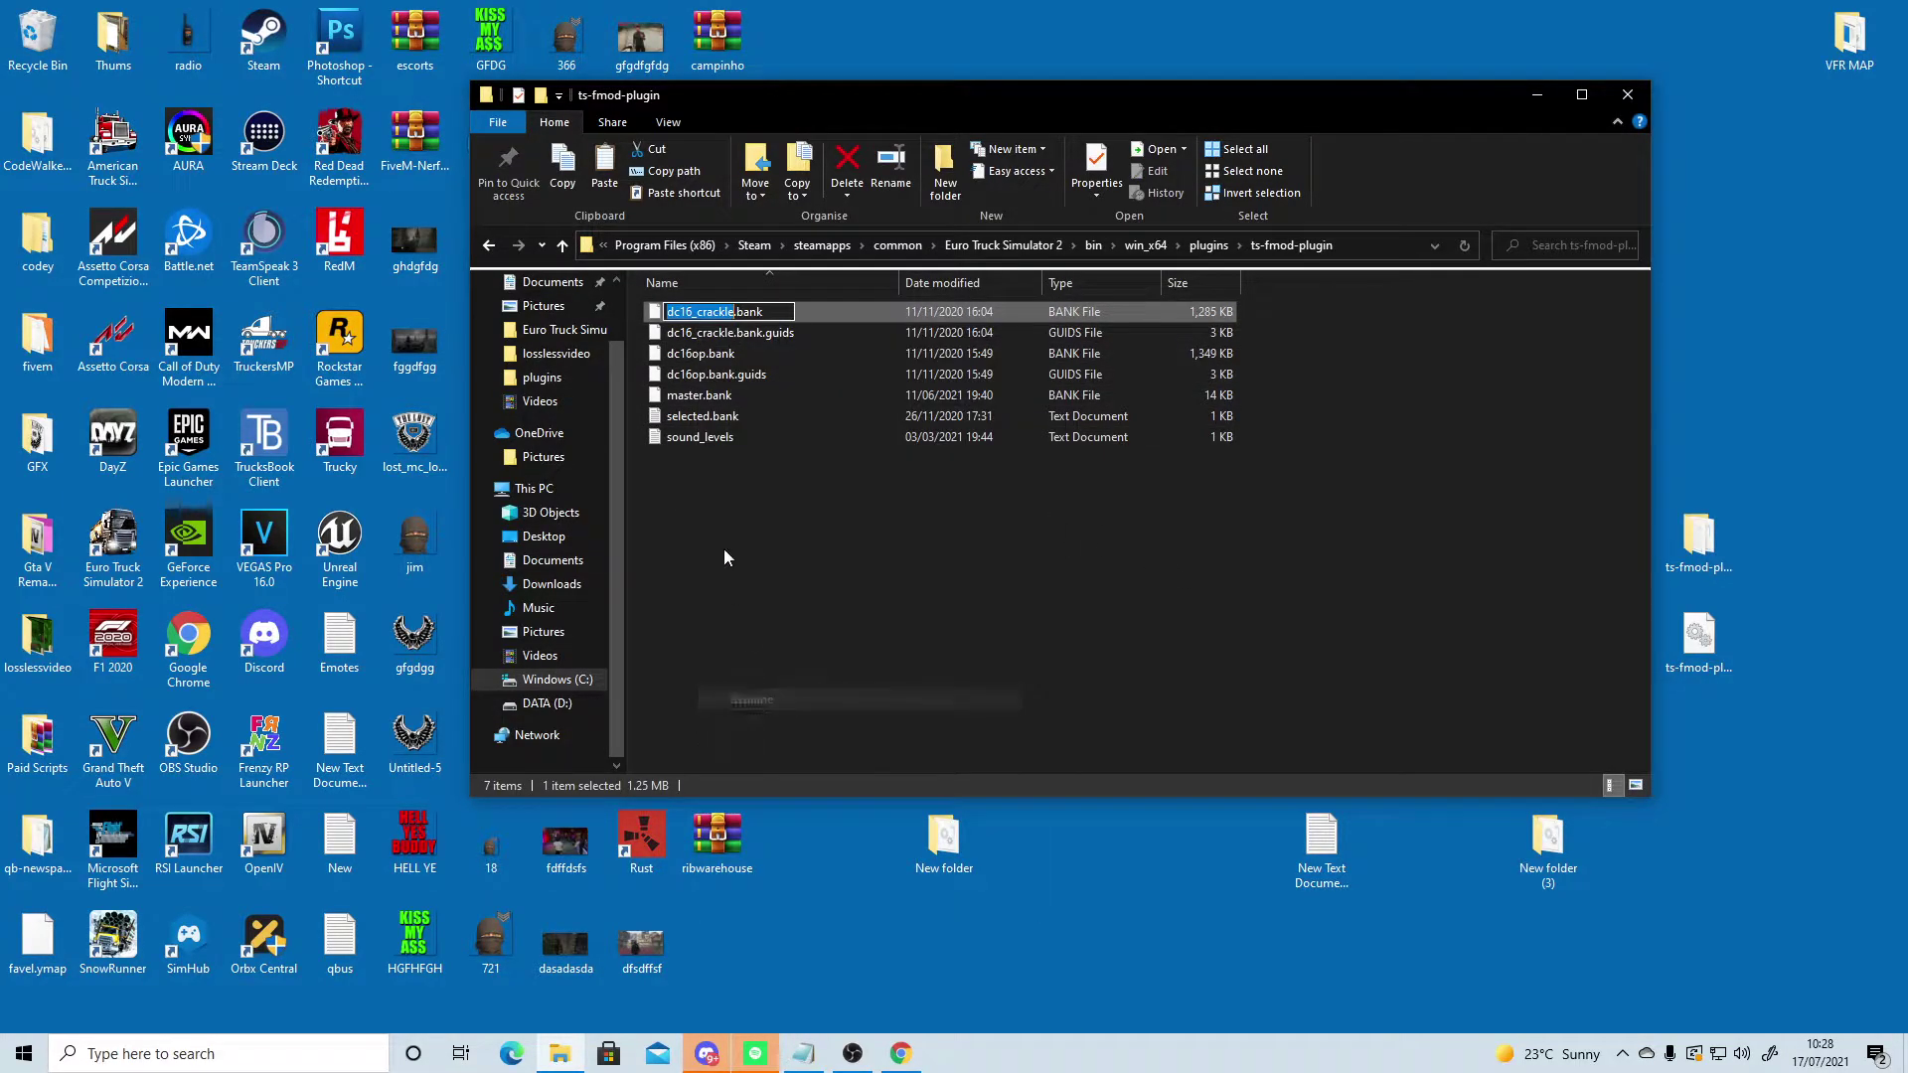
right_click(699, 314)
left_click(767, 378)
left_click(683, 448)
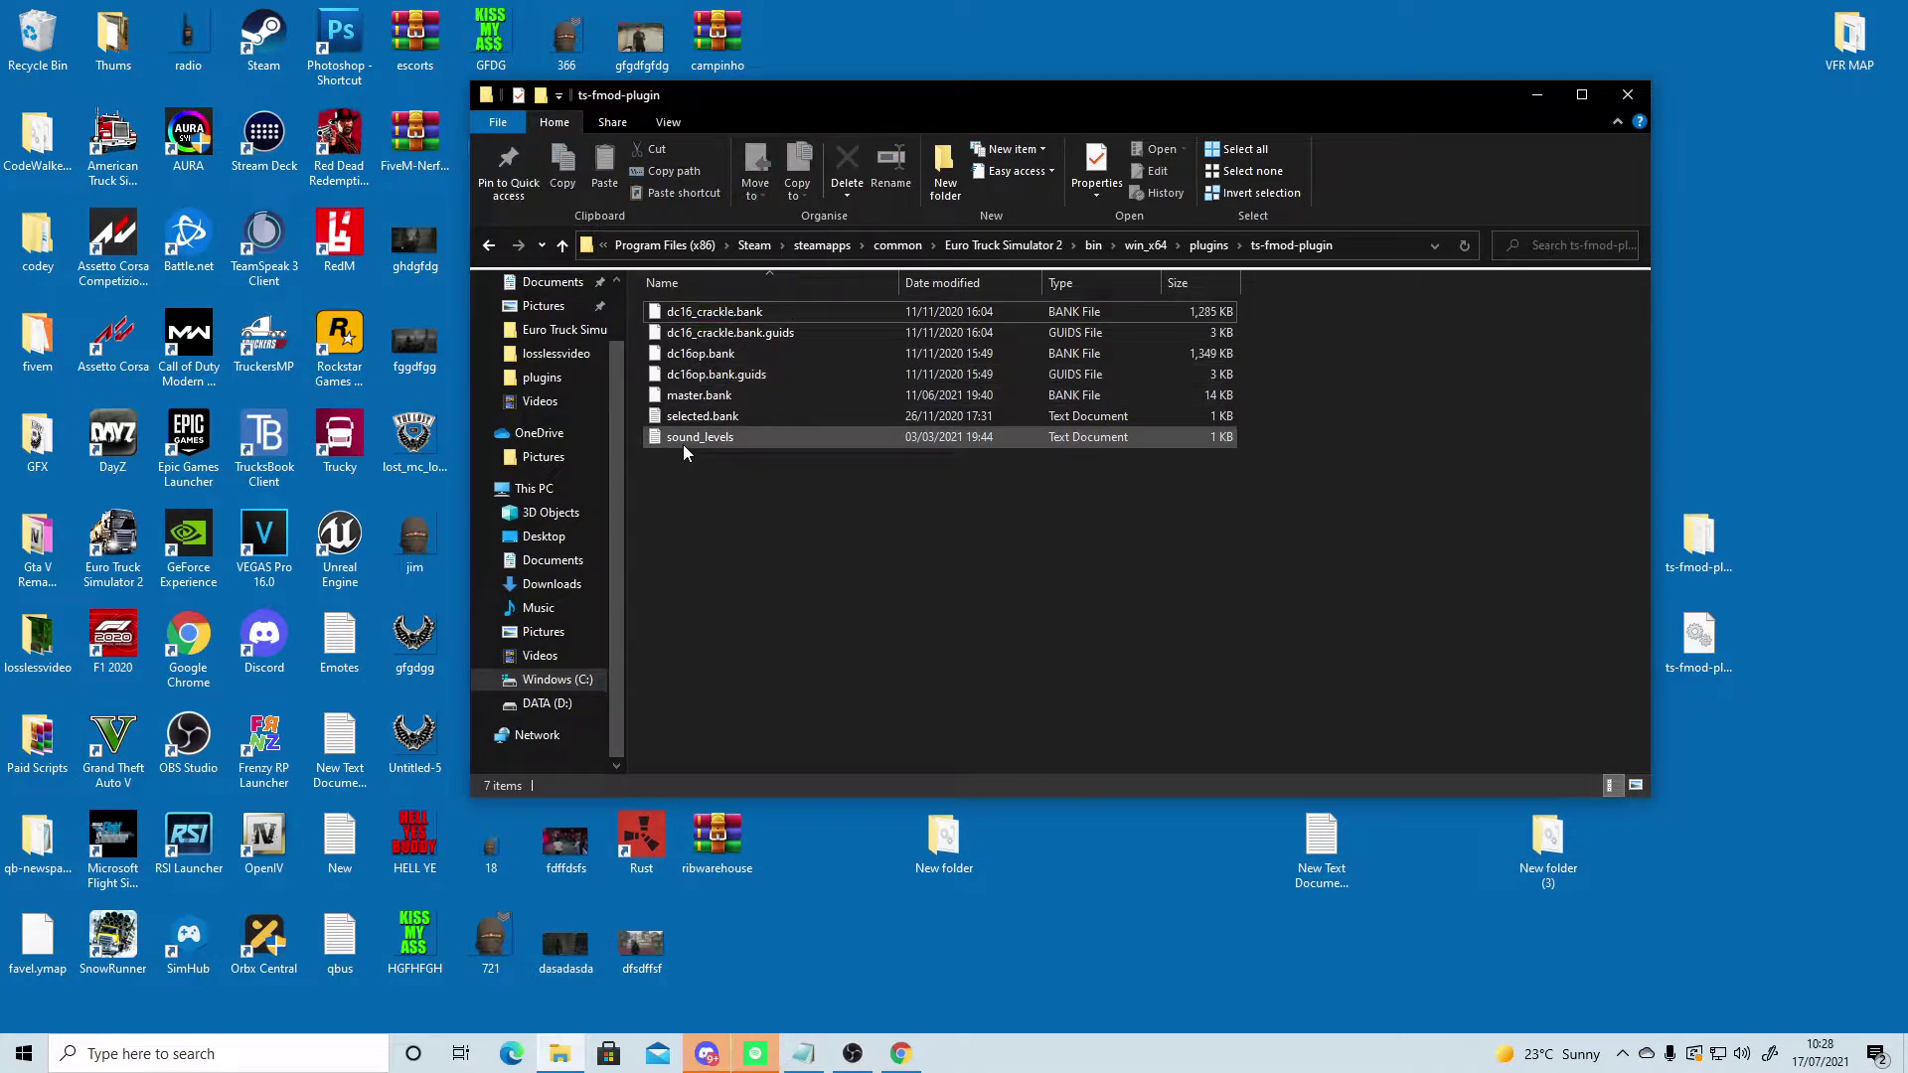
Step: Replace the placeholder text in the selected.bank text file with dc16_crackle, save the file and close it
right_click(683, 444)
left_click(760, 586)
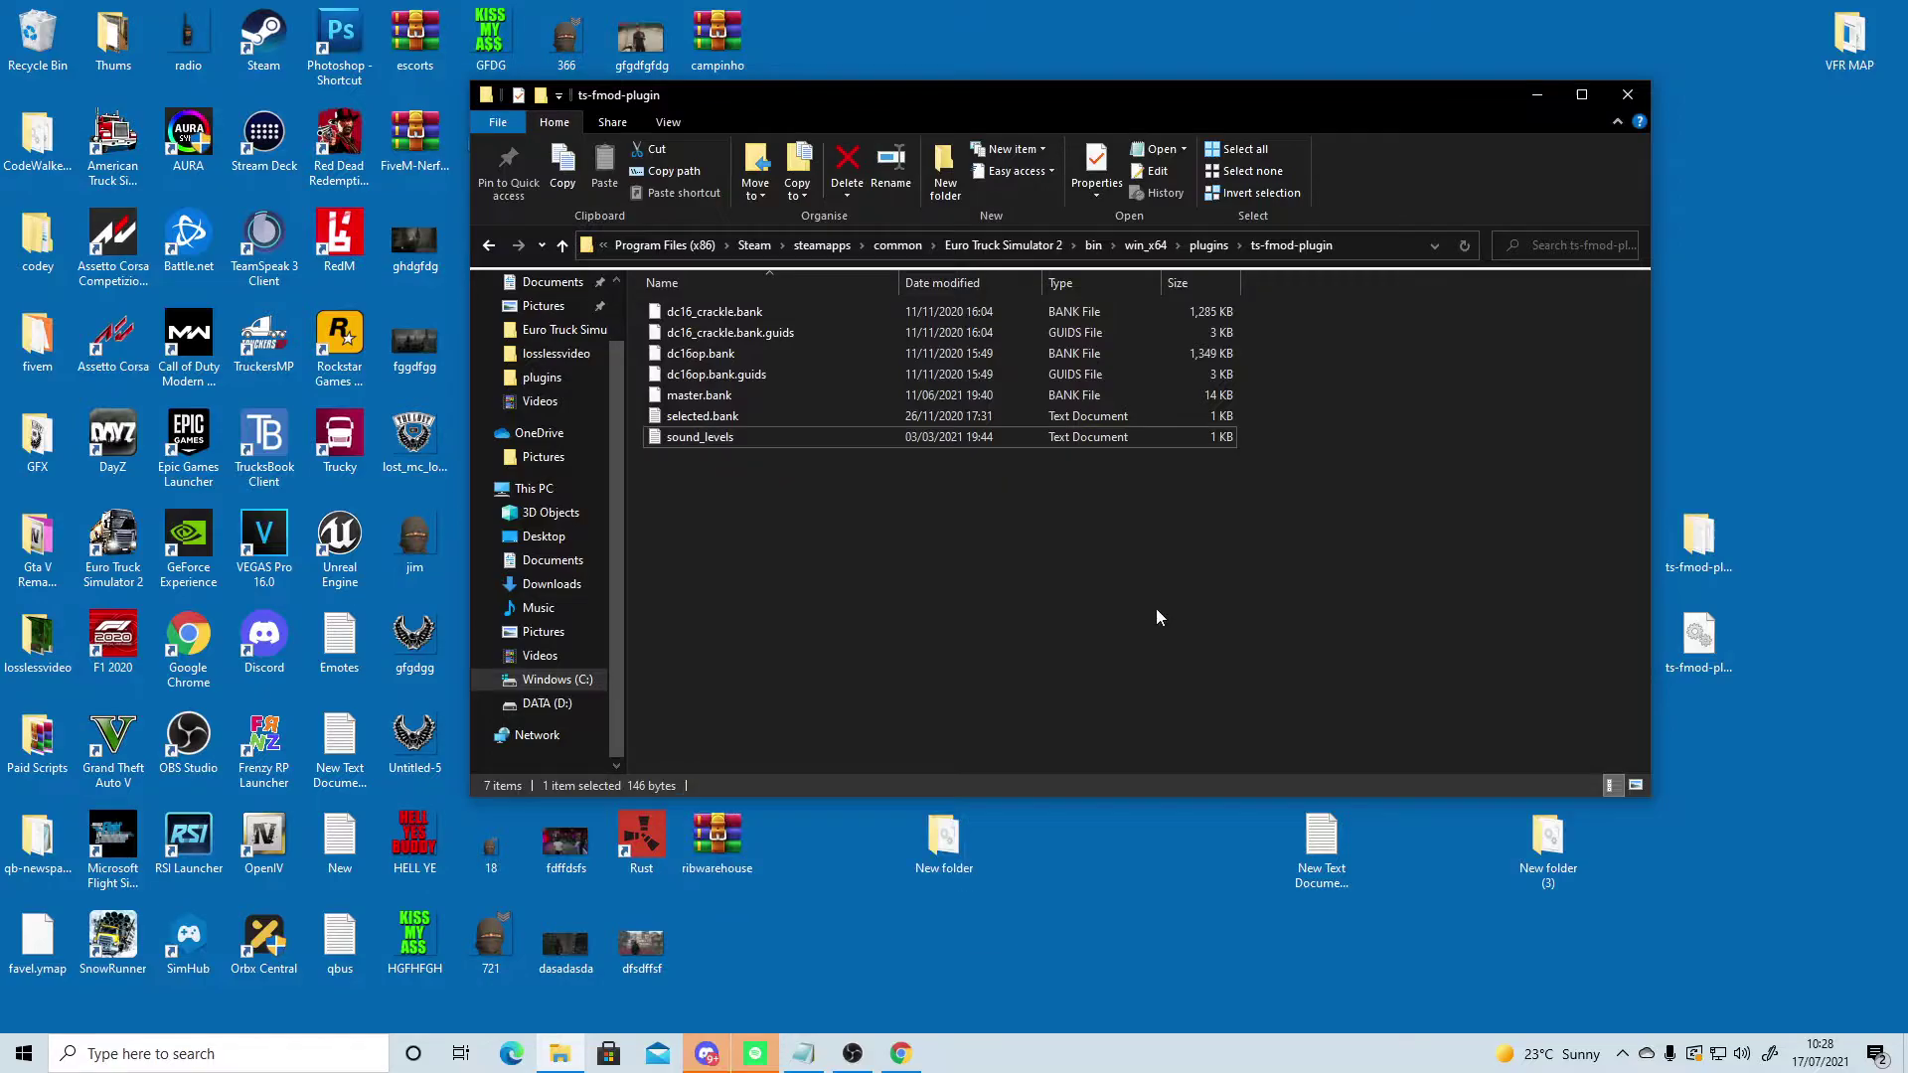
left_click(716, 423)
right_click(714, 420)
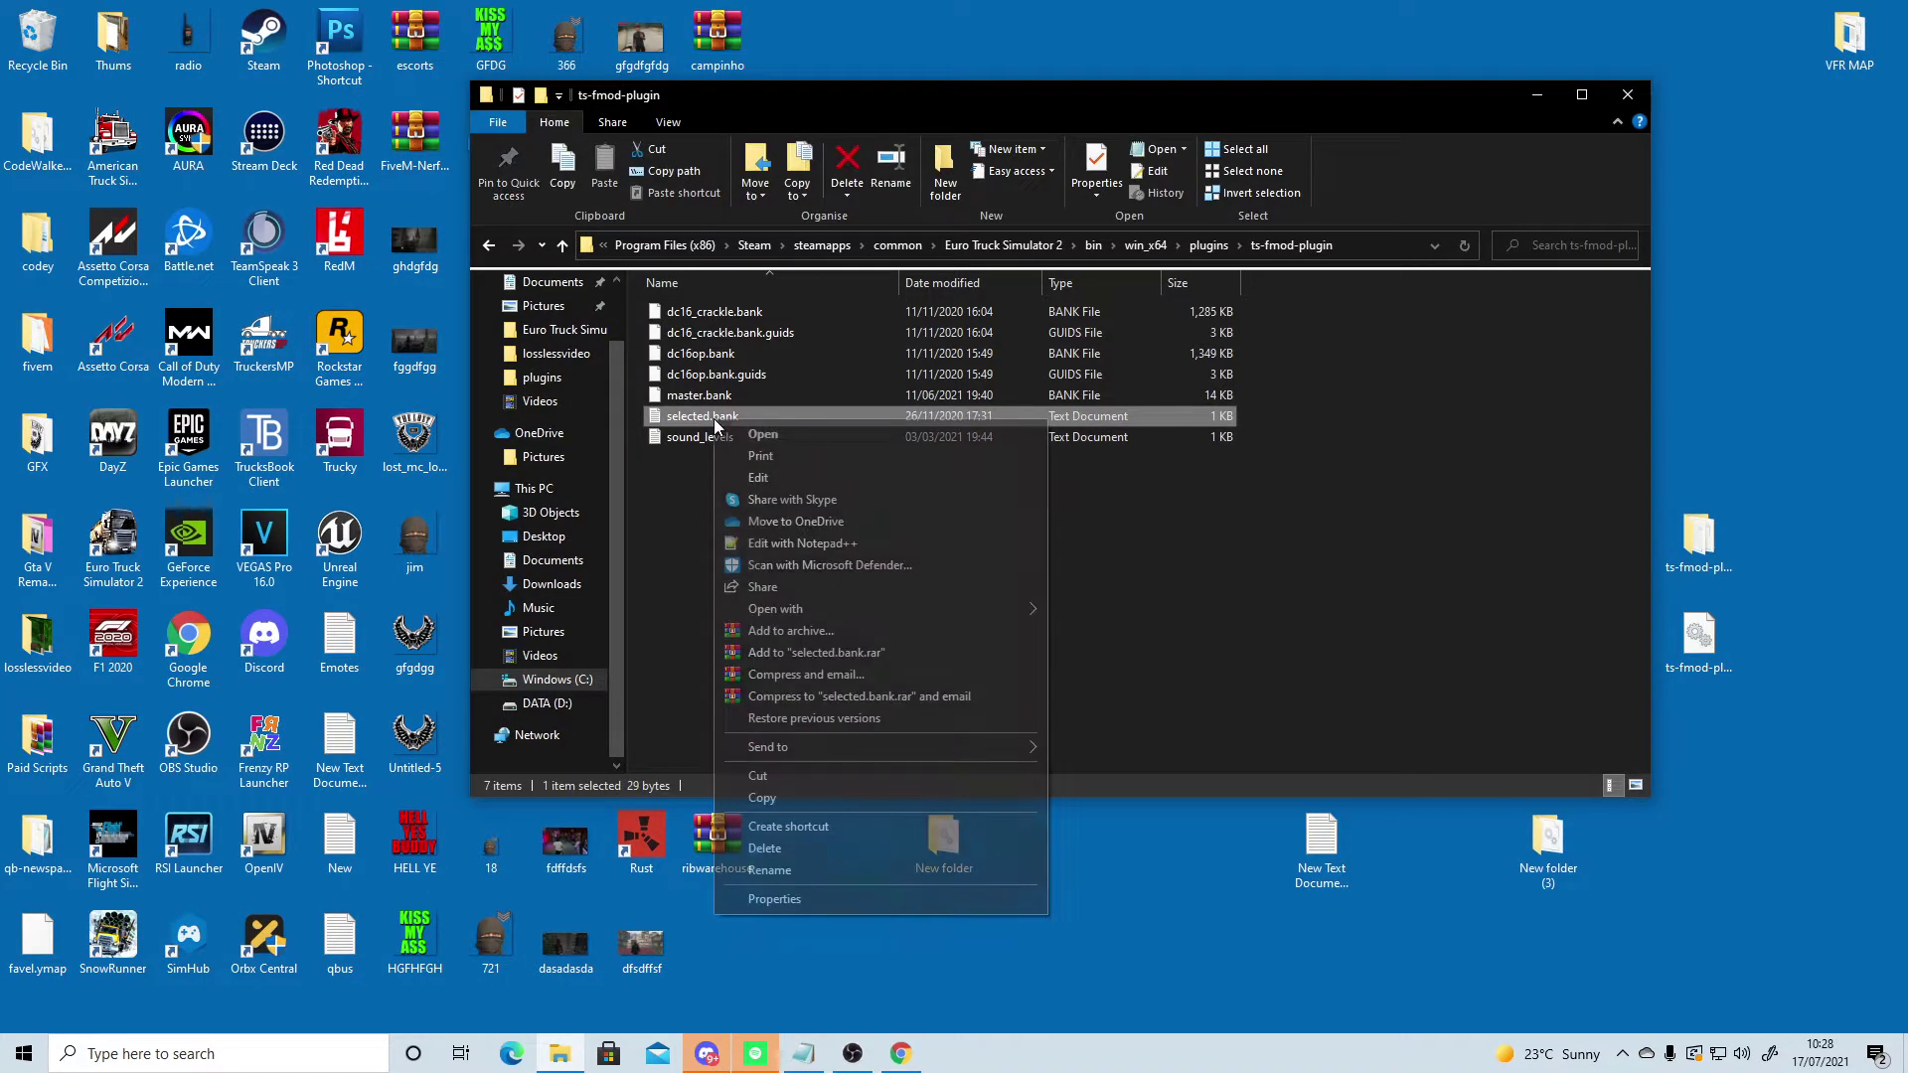
left_click(791, 477)
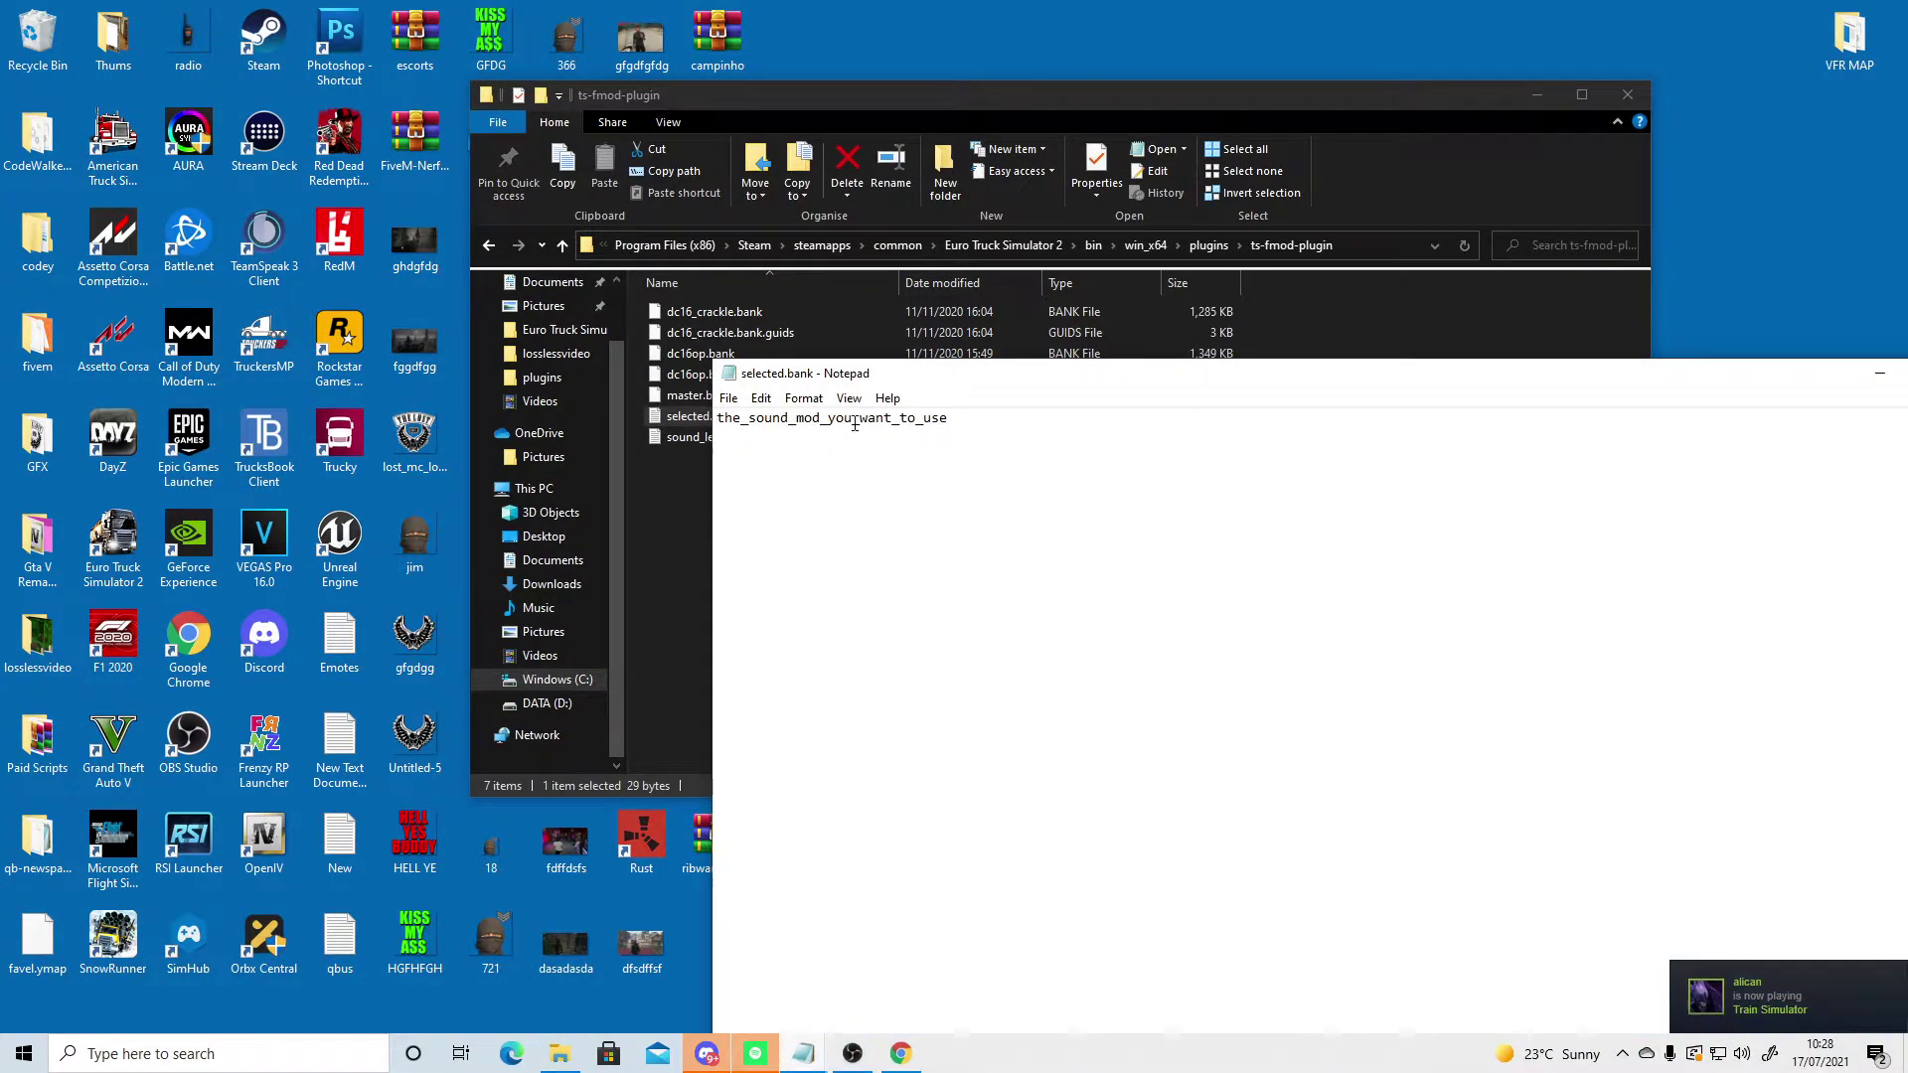
double_click(854, 425)
right_click(852, 417)
left_click(934, 511)
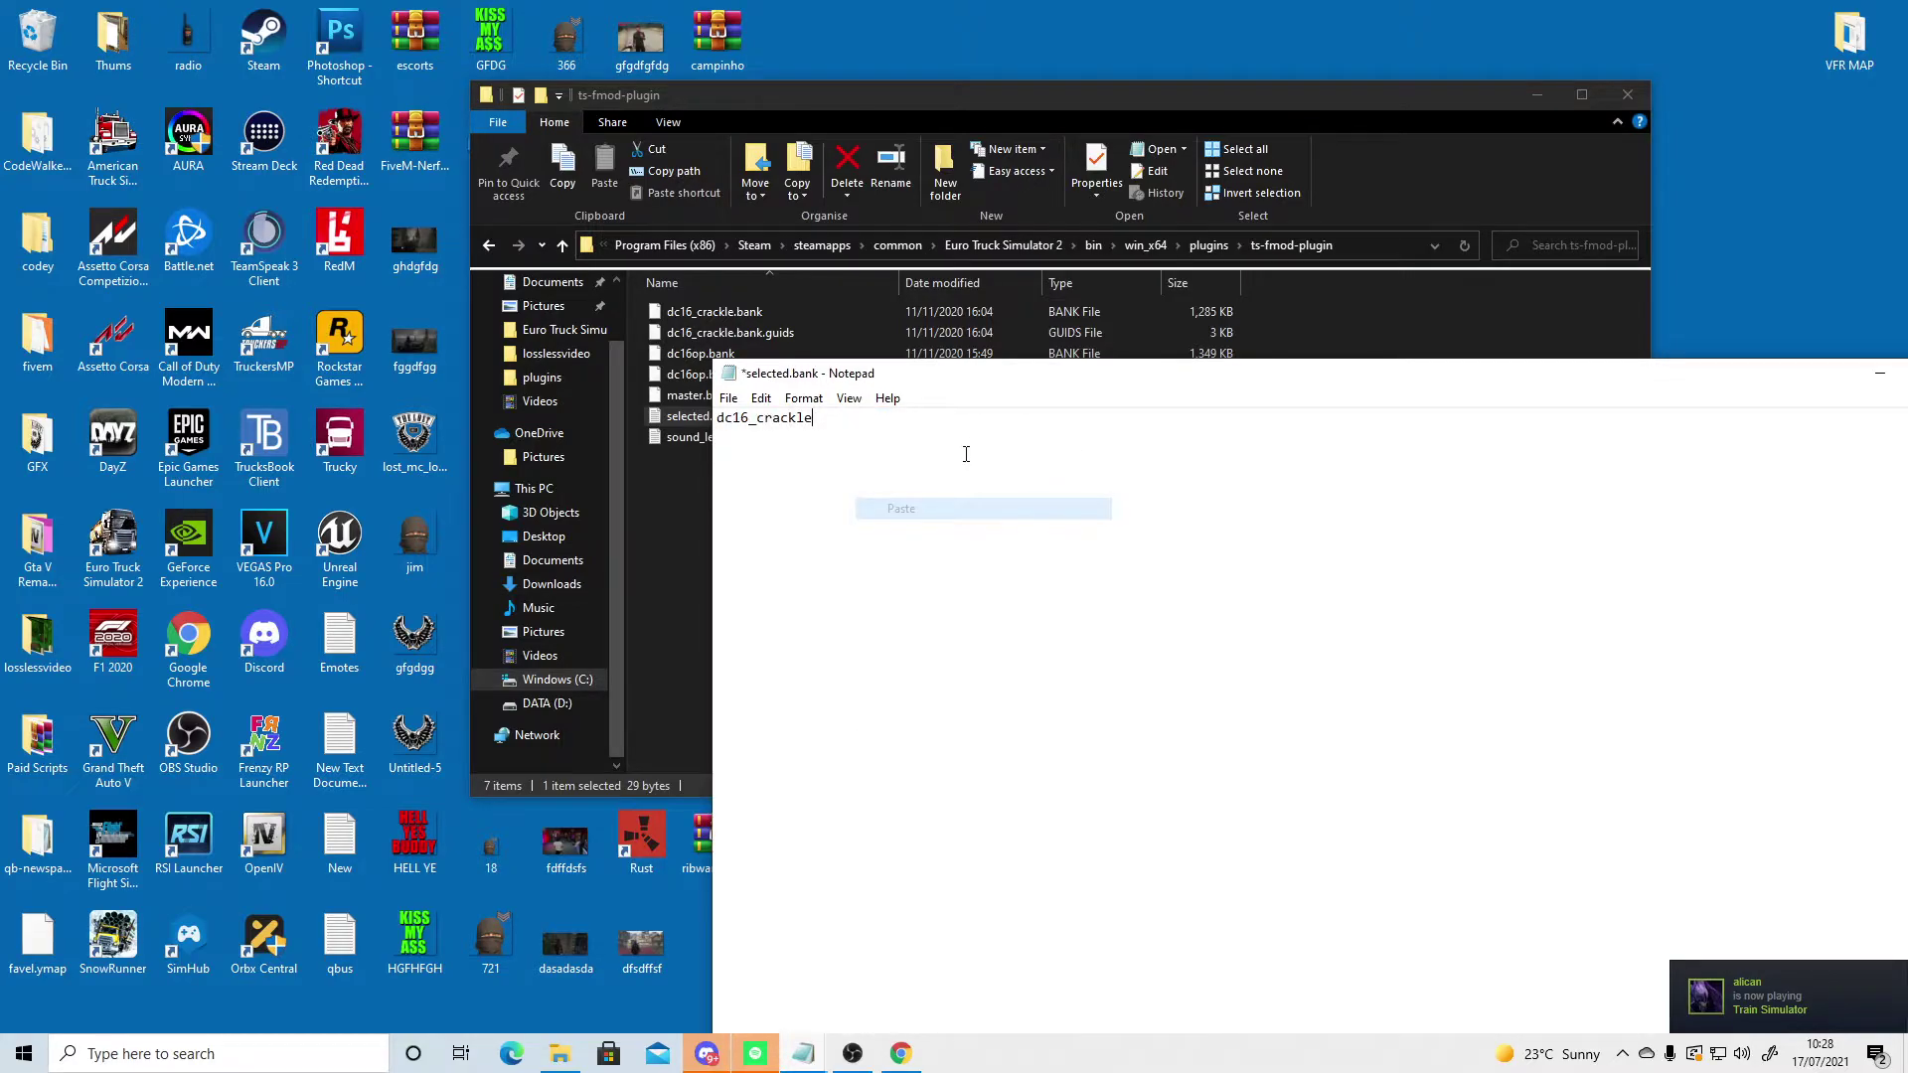
left_click_drag(1006, 376, 779, 364)
left_click(501, 386)
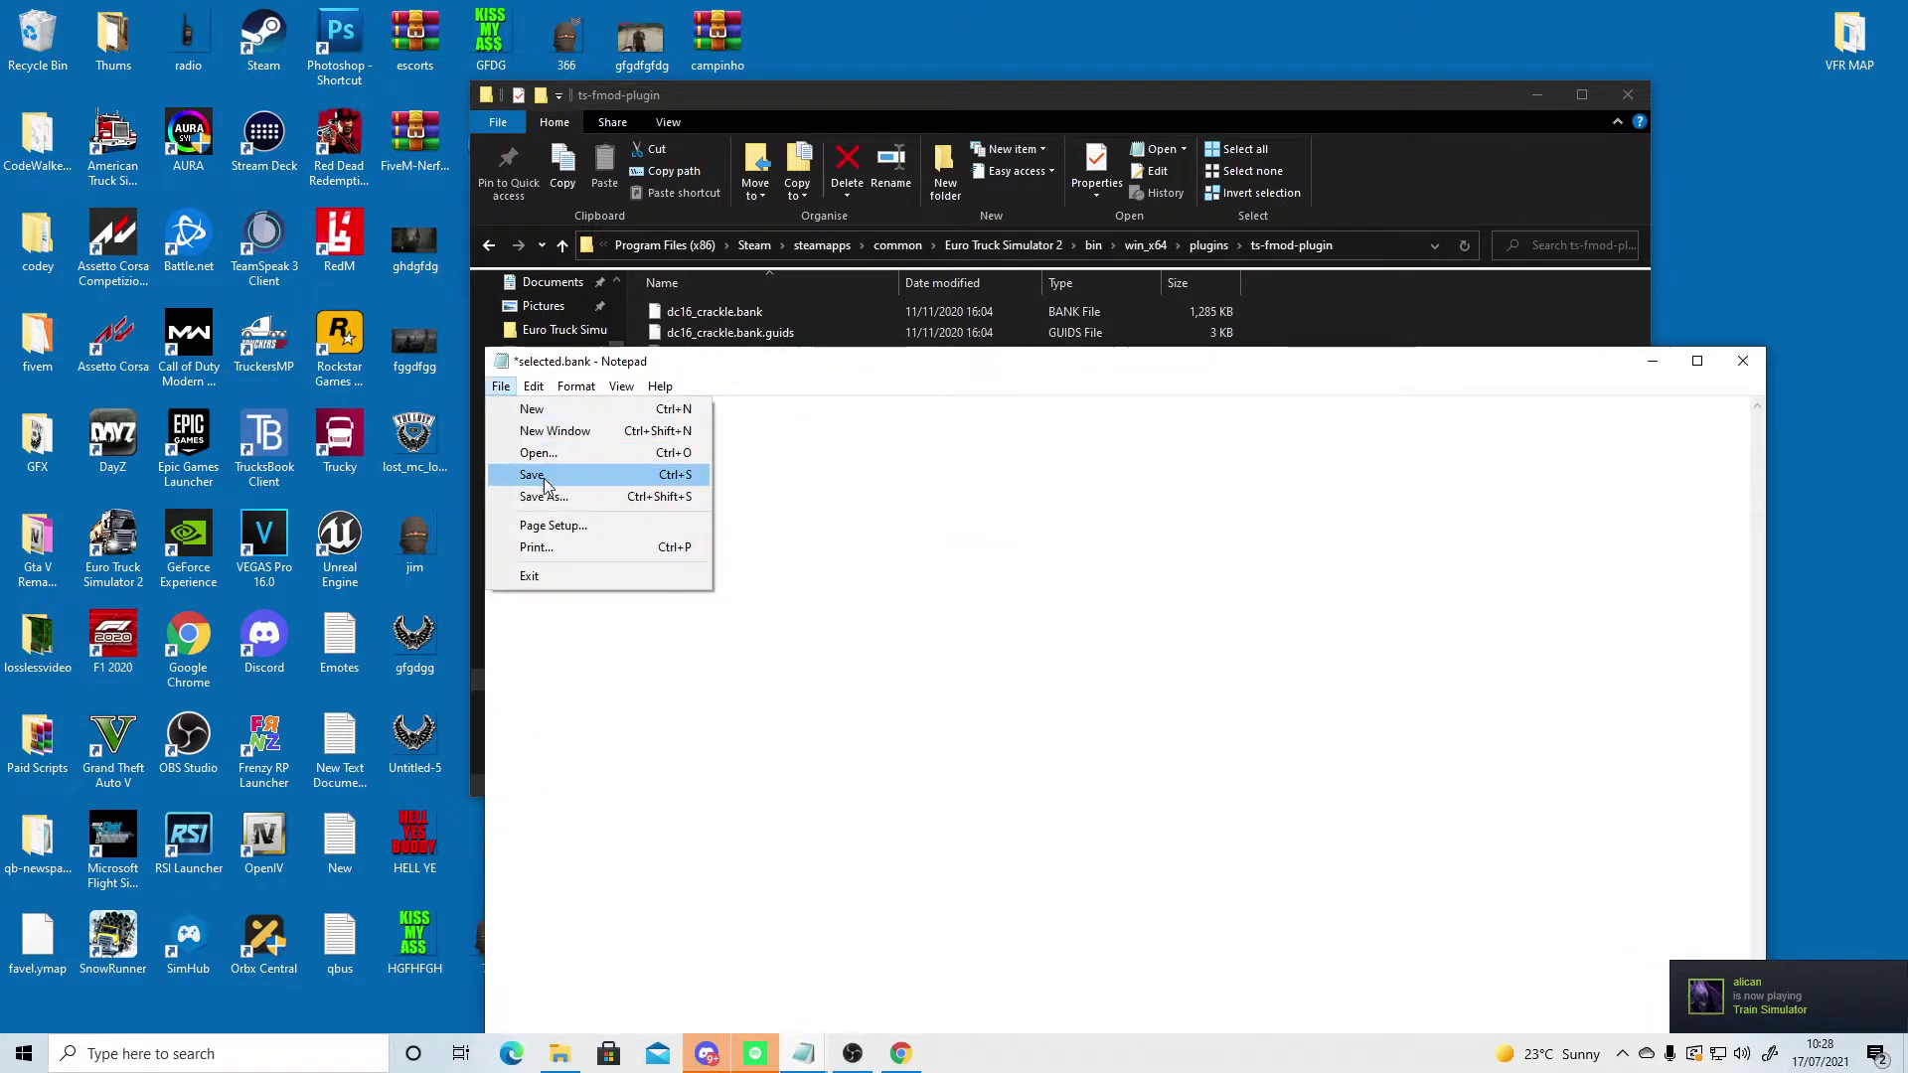
left_click(546, 476)
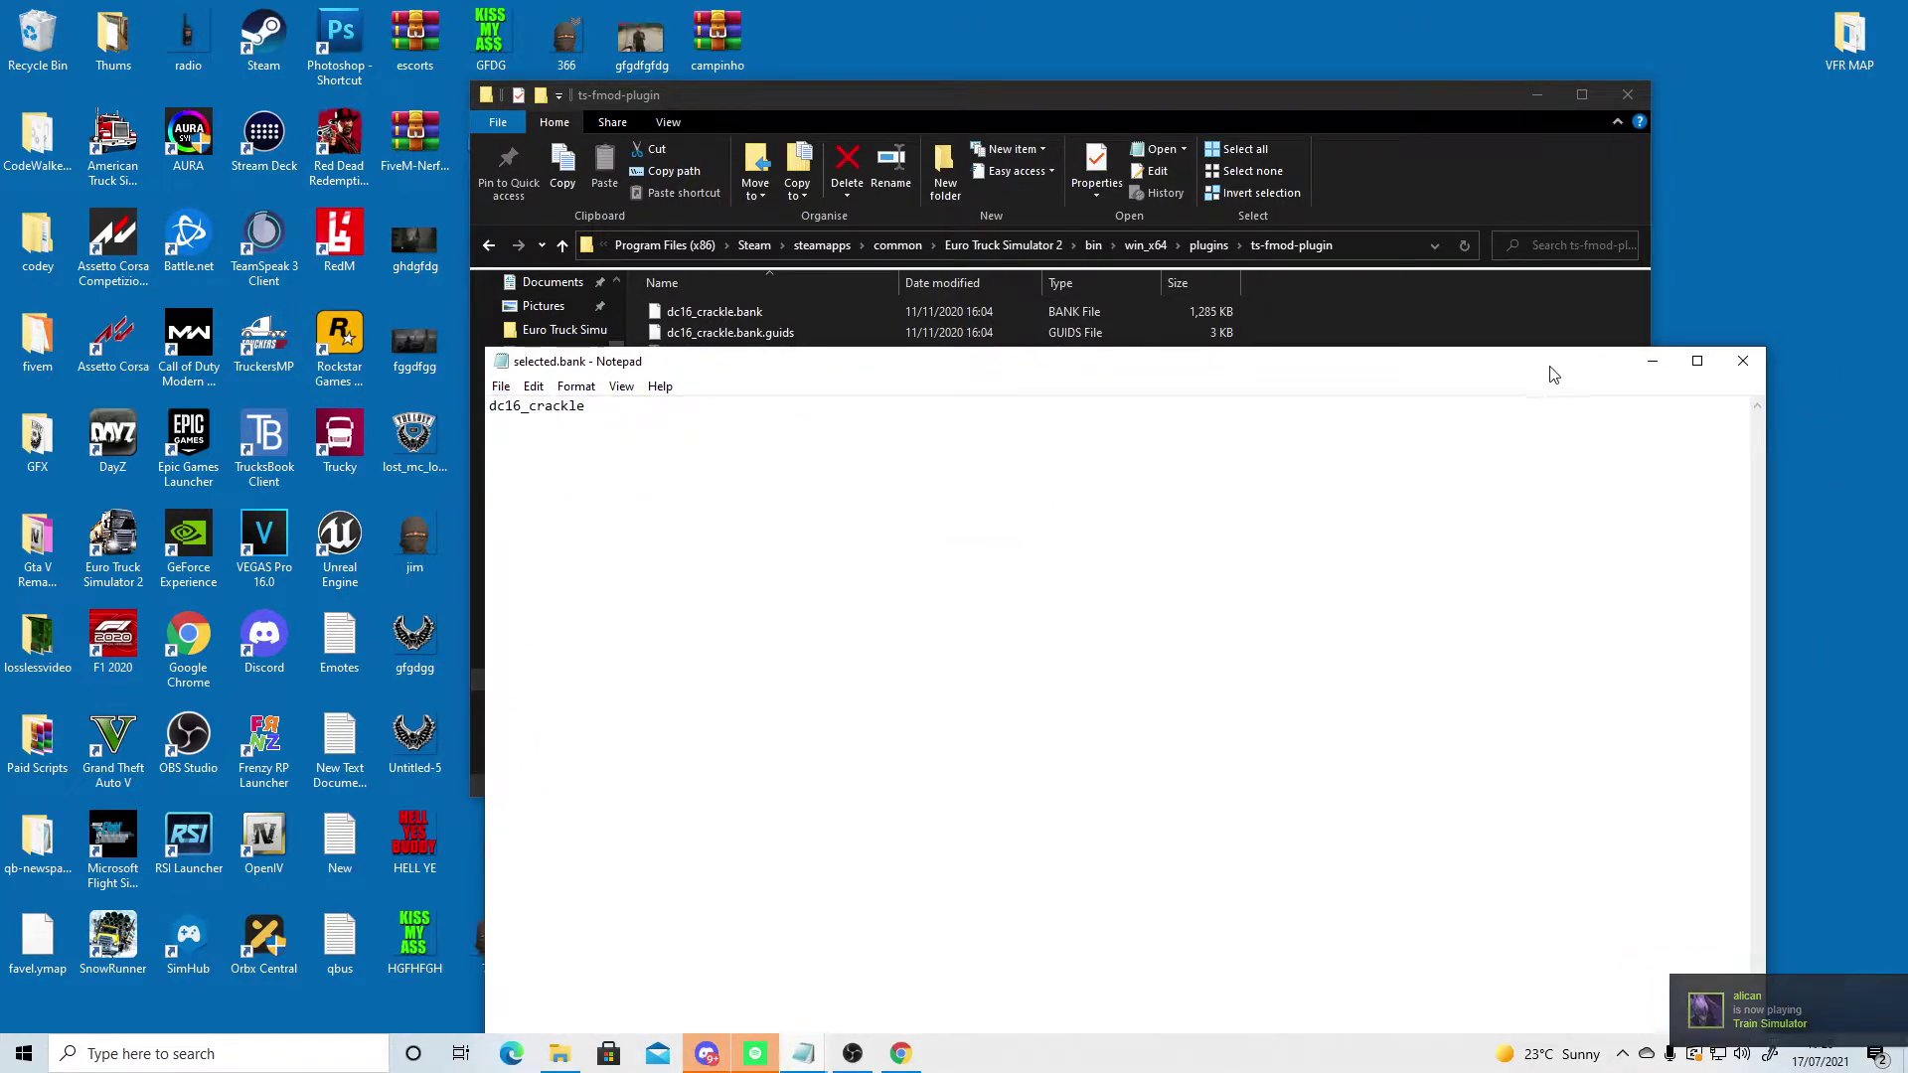
left_click(1741, 364)
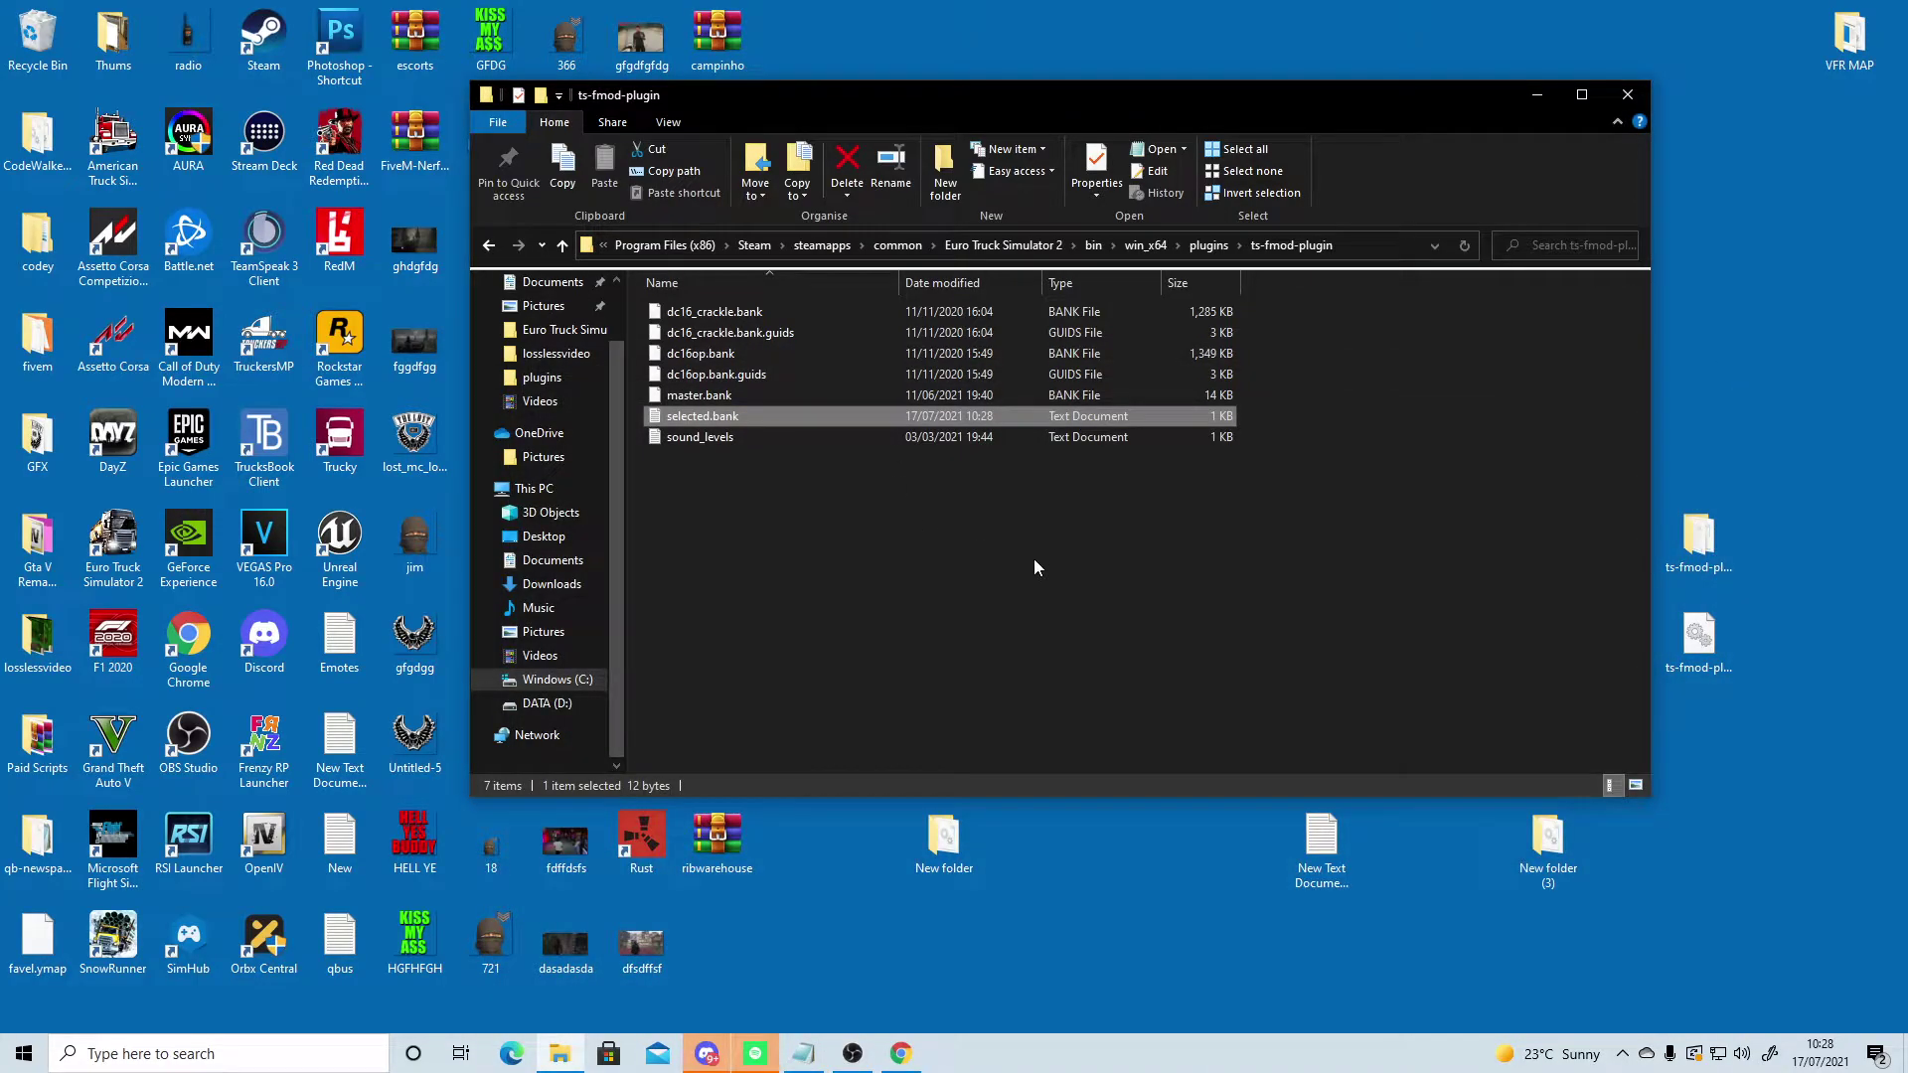
Step: In sound_levels, set master to 2.5, engine to 0.4, exhaust and turbo to 0.6, and interior to 1.26, and save it
right_click(696, 440)
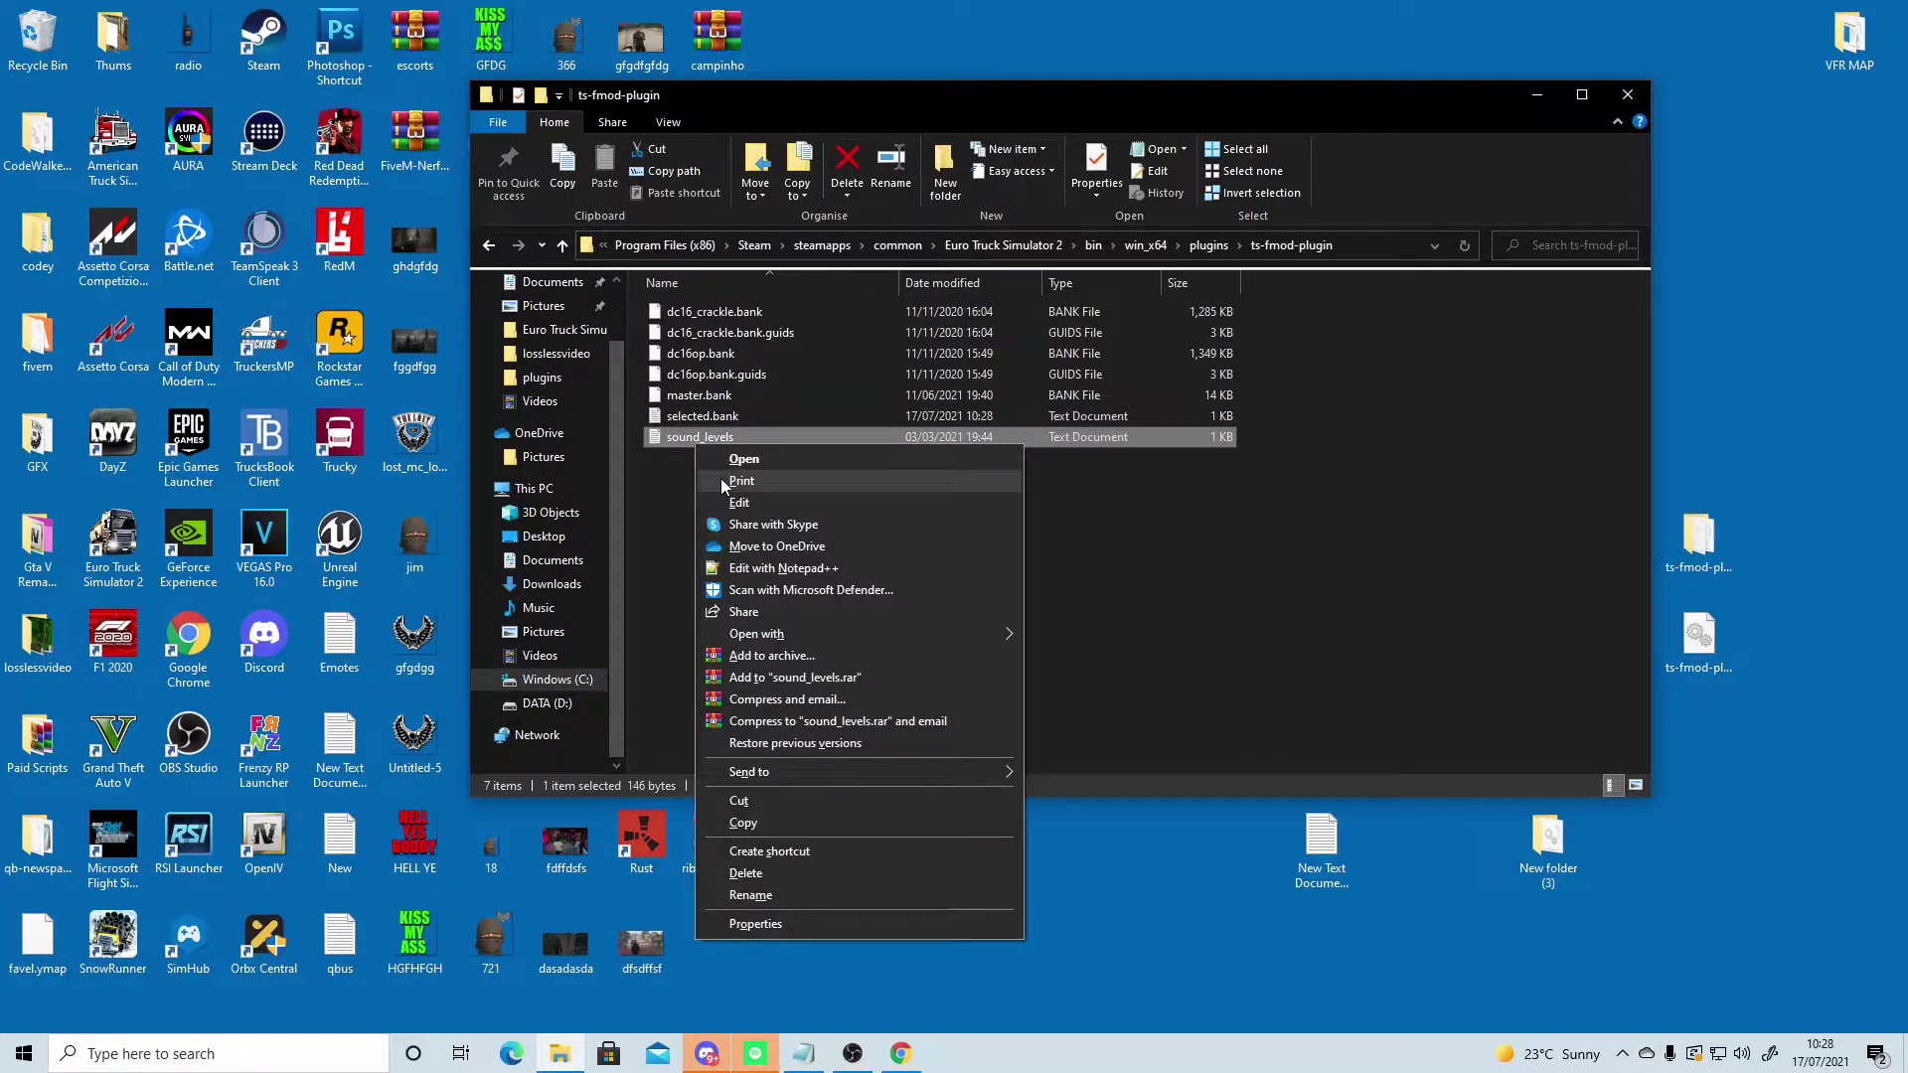
left_click(750, 502)
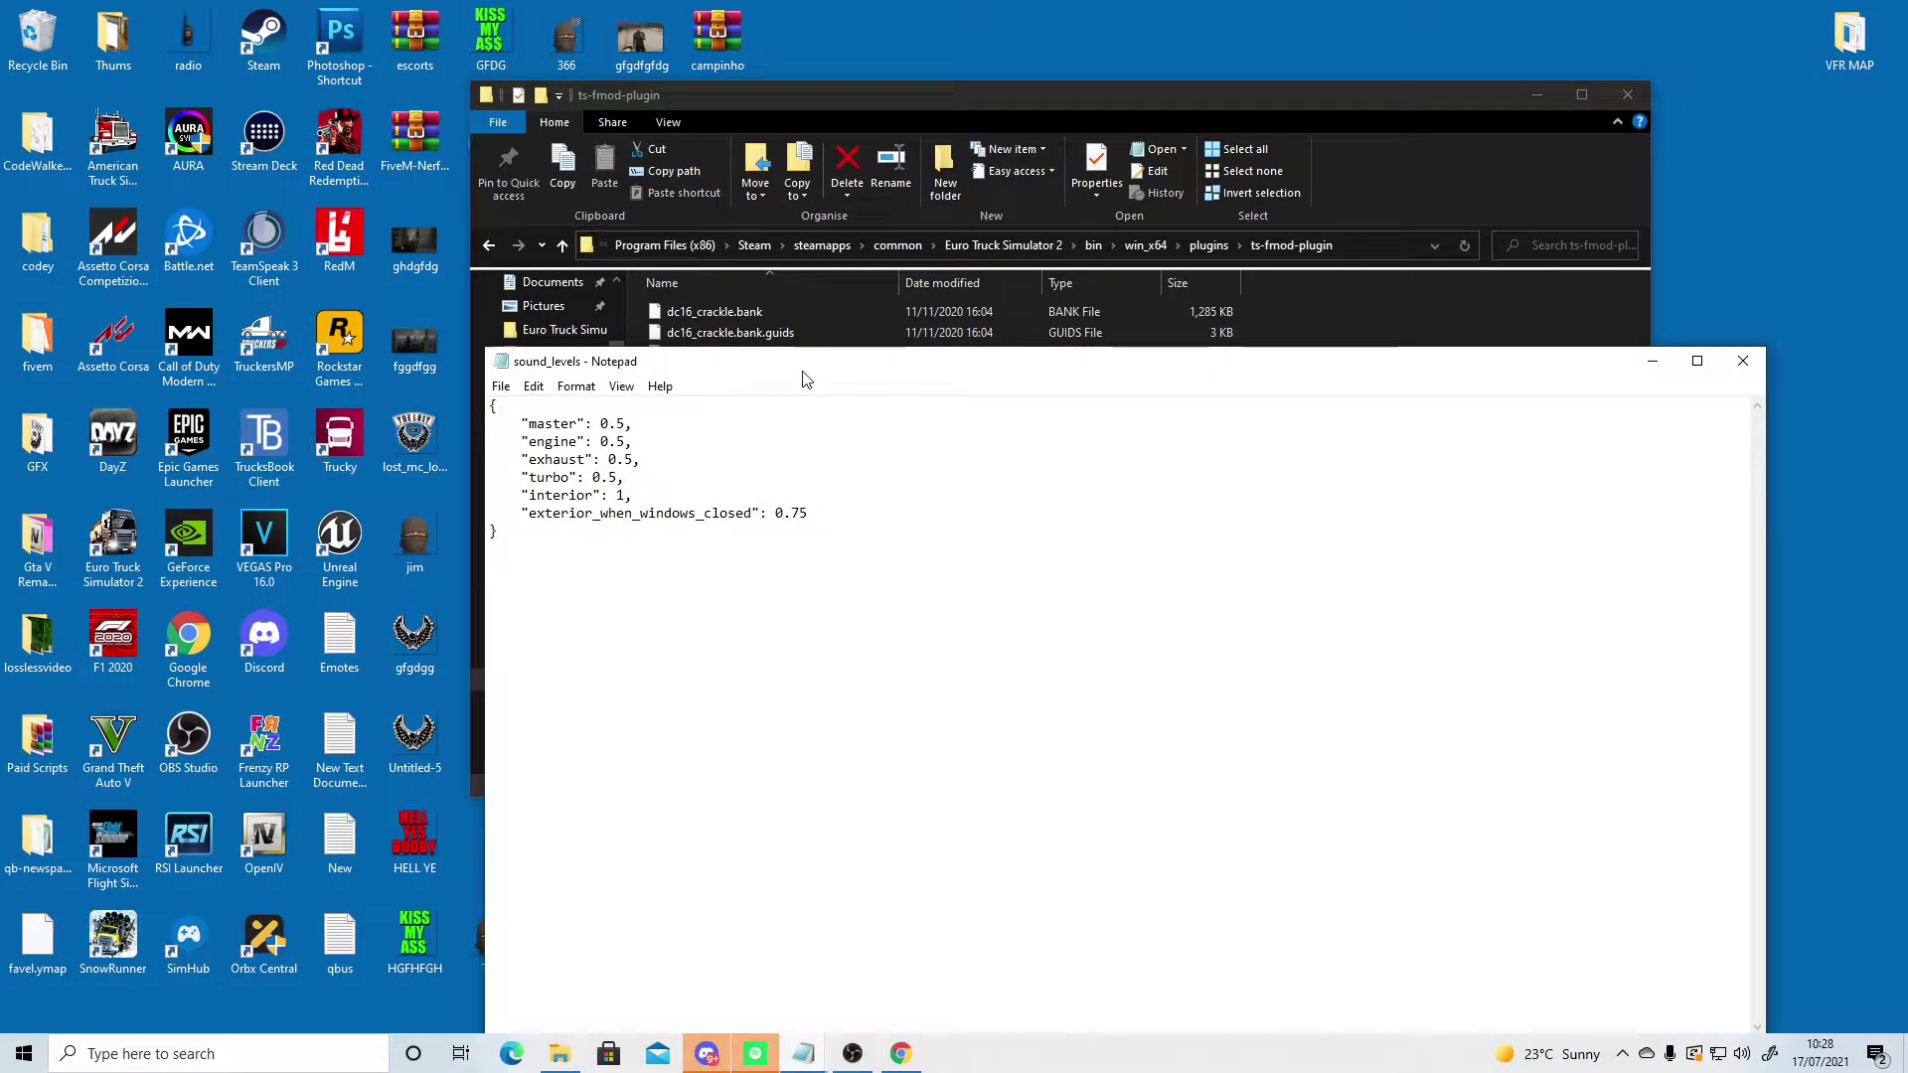
left_click_drag(804, 372, 821, 305)
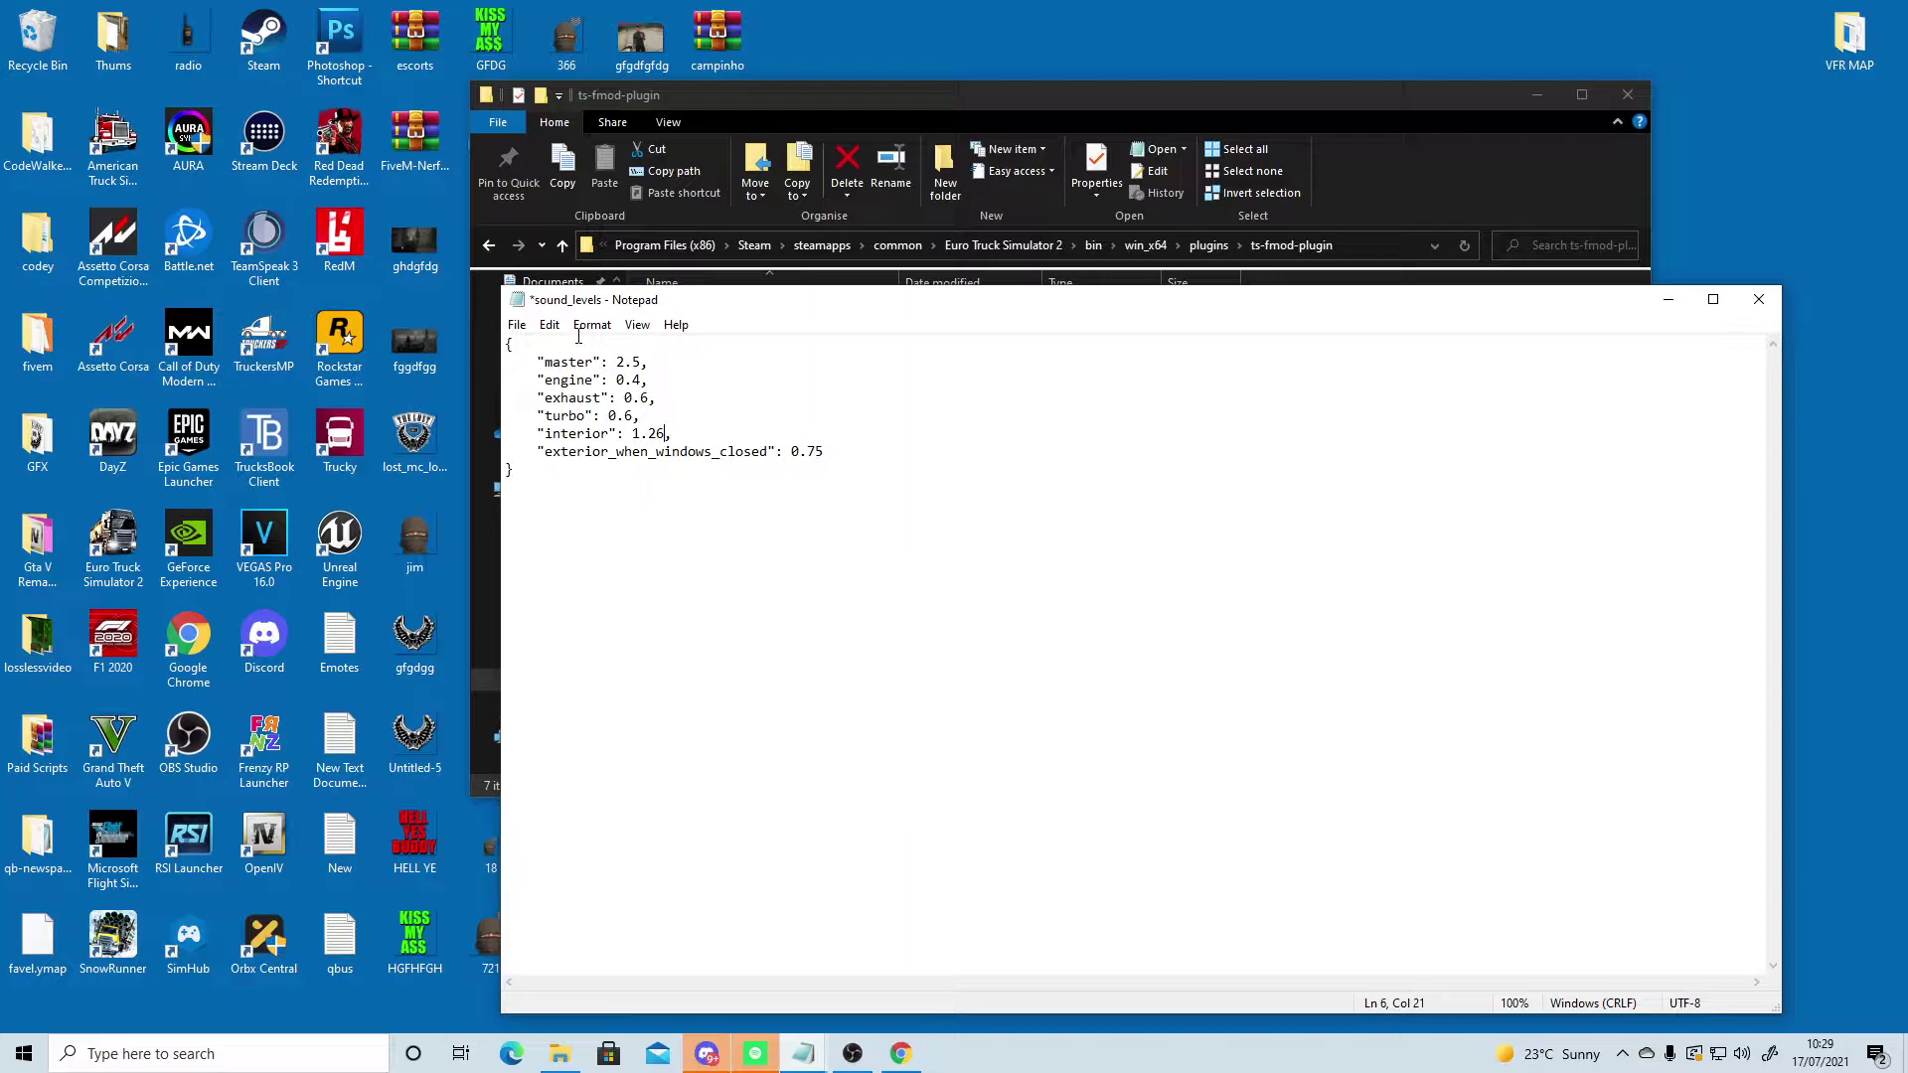
left_click(519, 326)
left_click(562, 425)
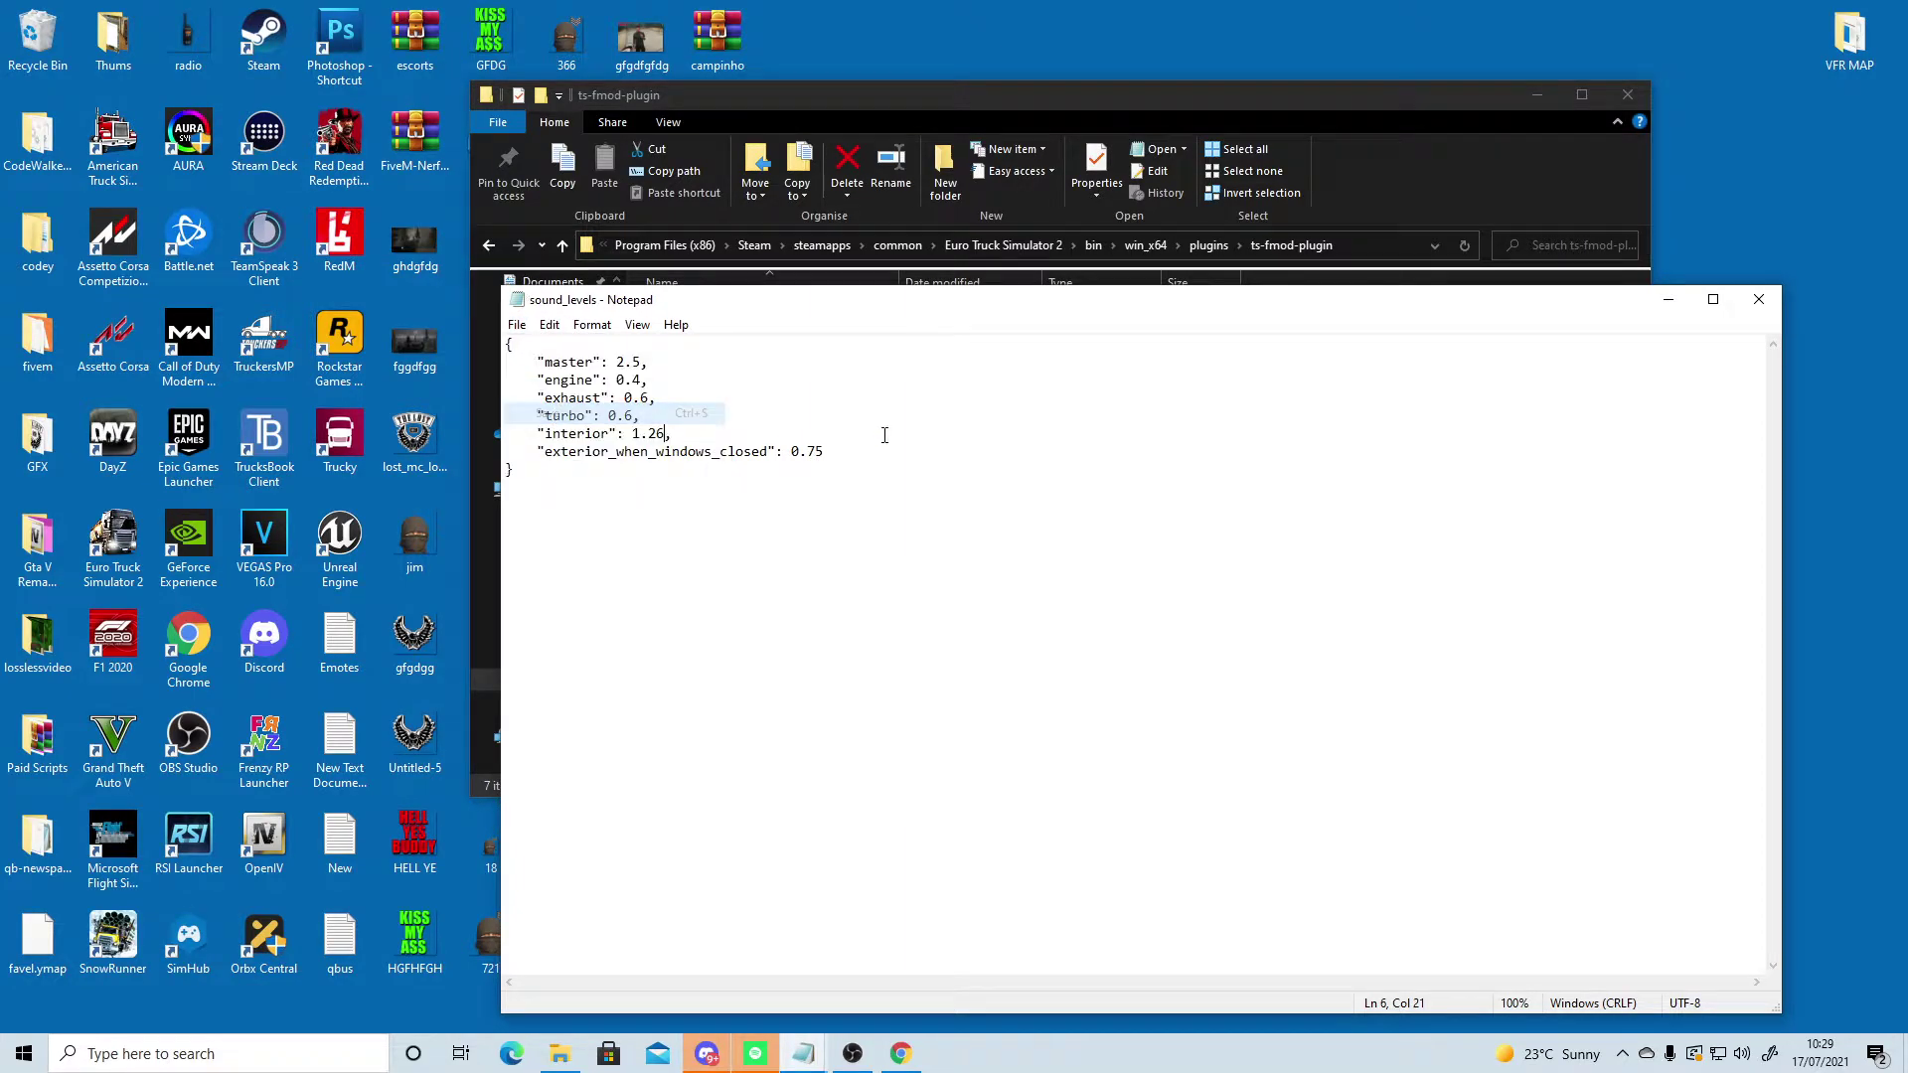
left_click(1776, 303)
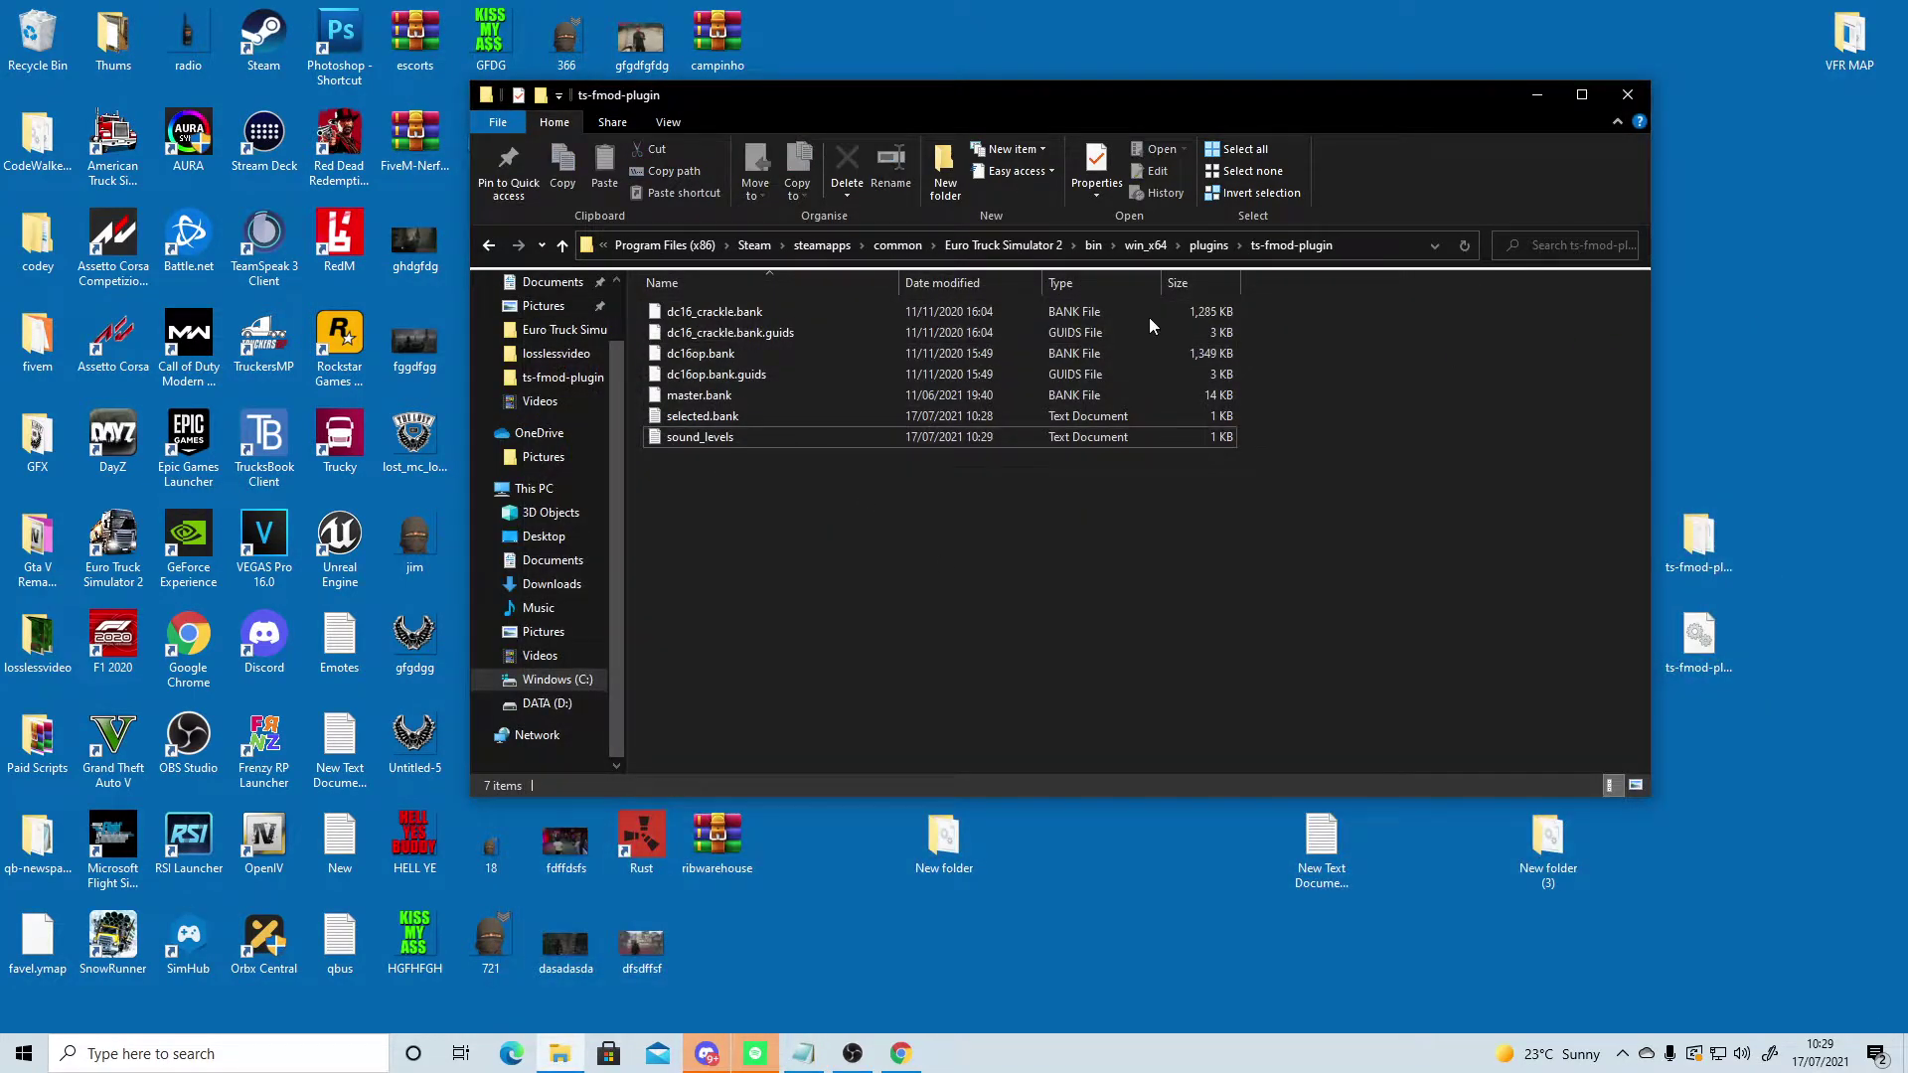
Step: Close the ts-fmod-plugin folder, launch Euro Truck Simulator 2 through Steam and accept the advanced SDK features request
left_click(1627, 96)
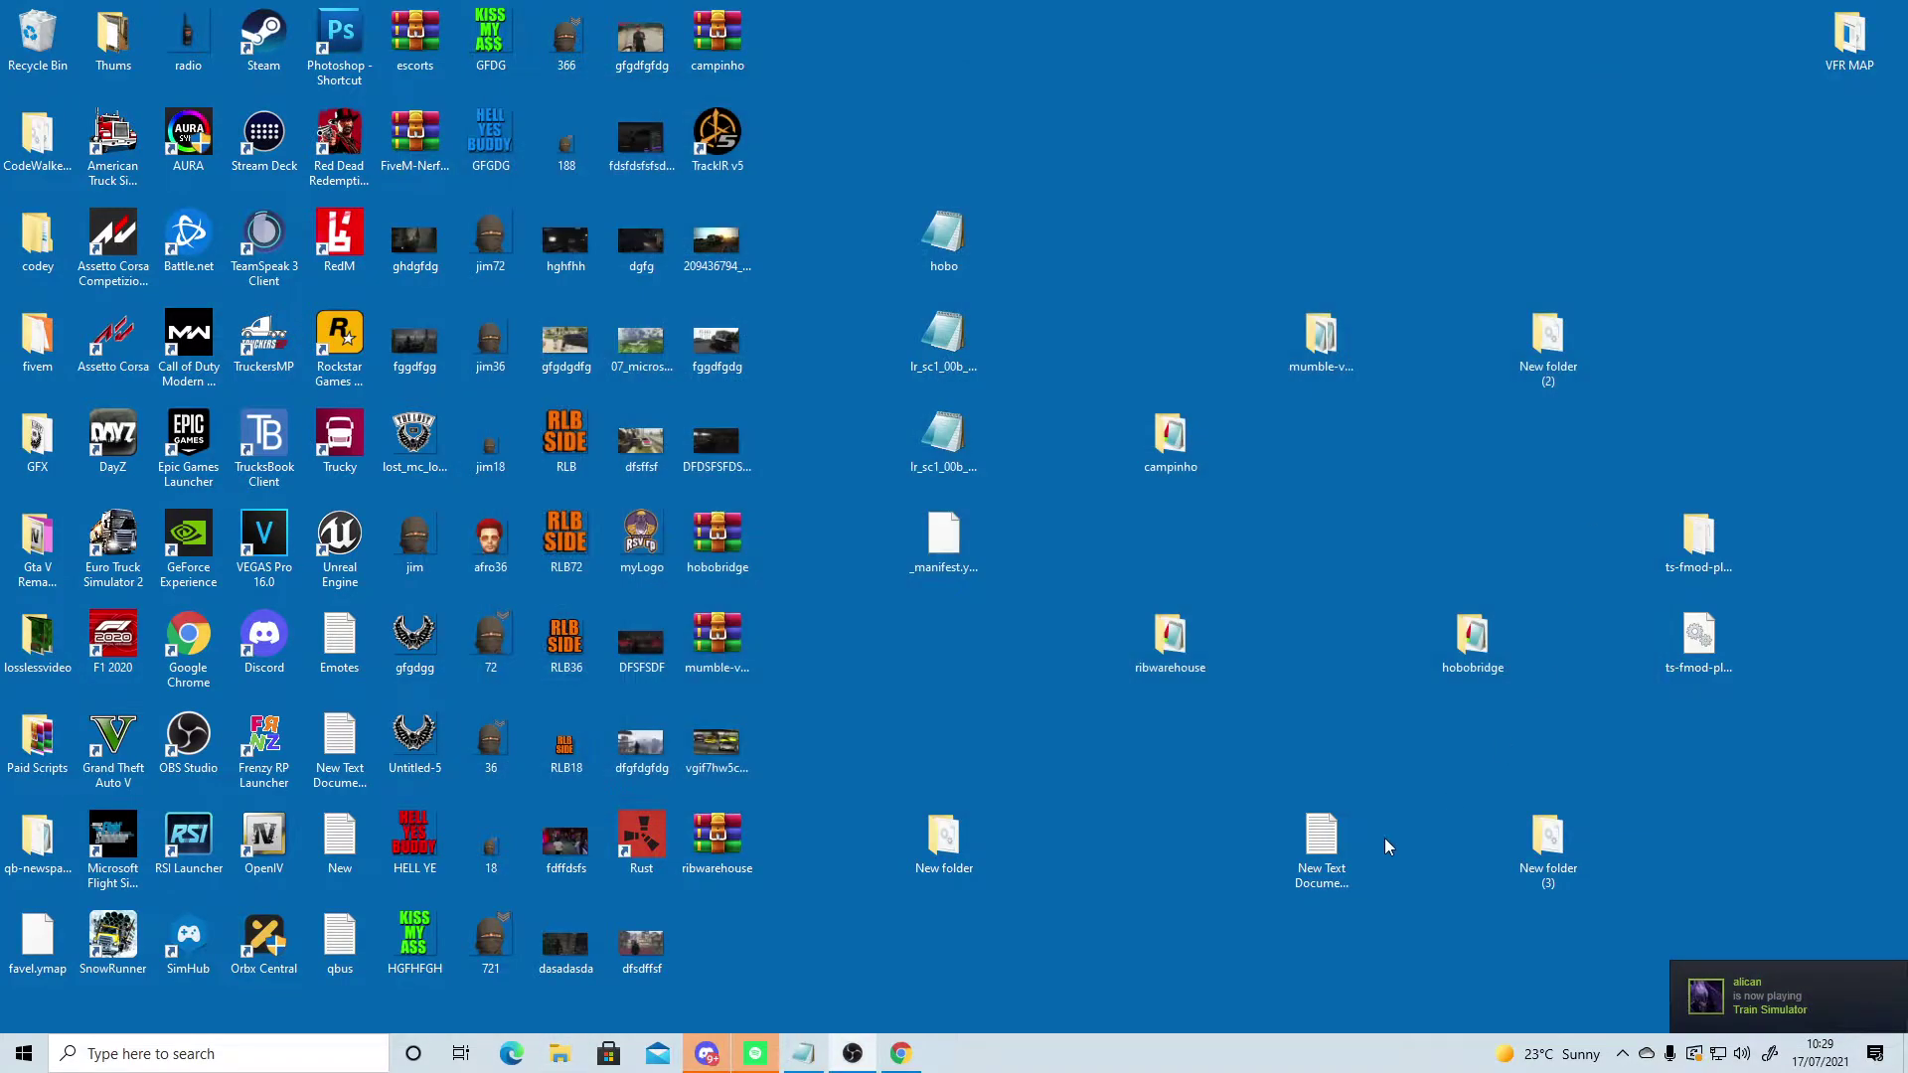
left_click(1622, 1054)
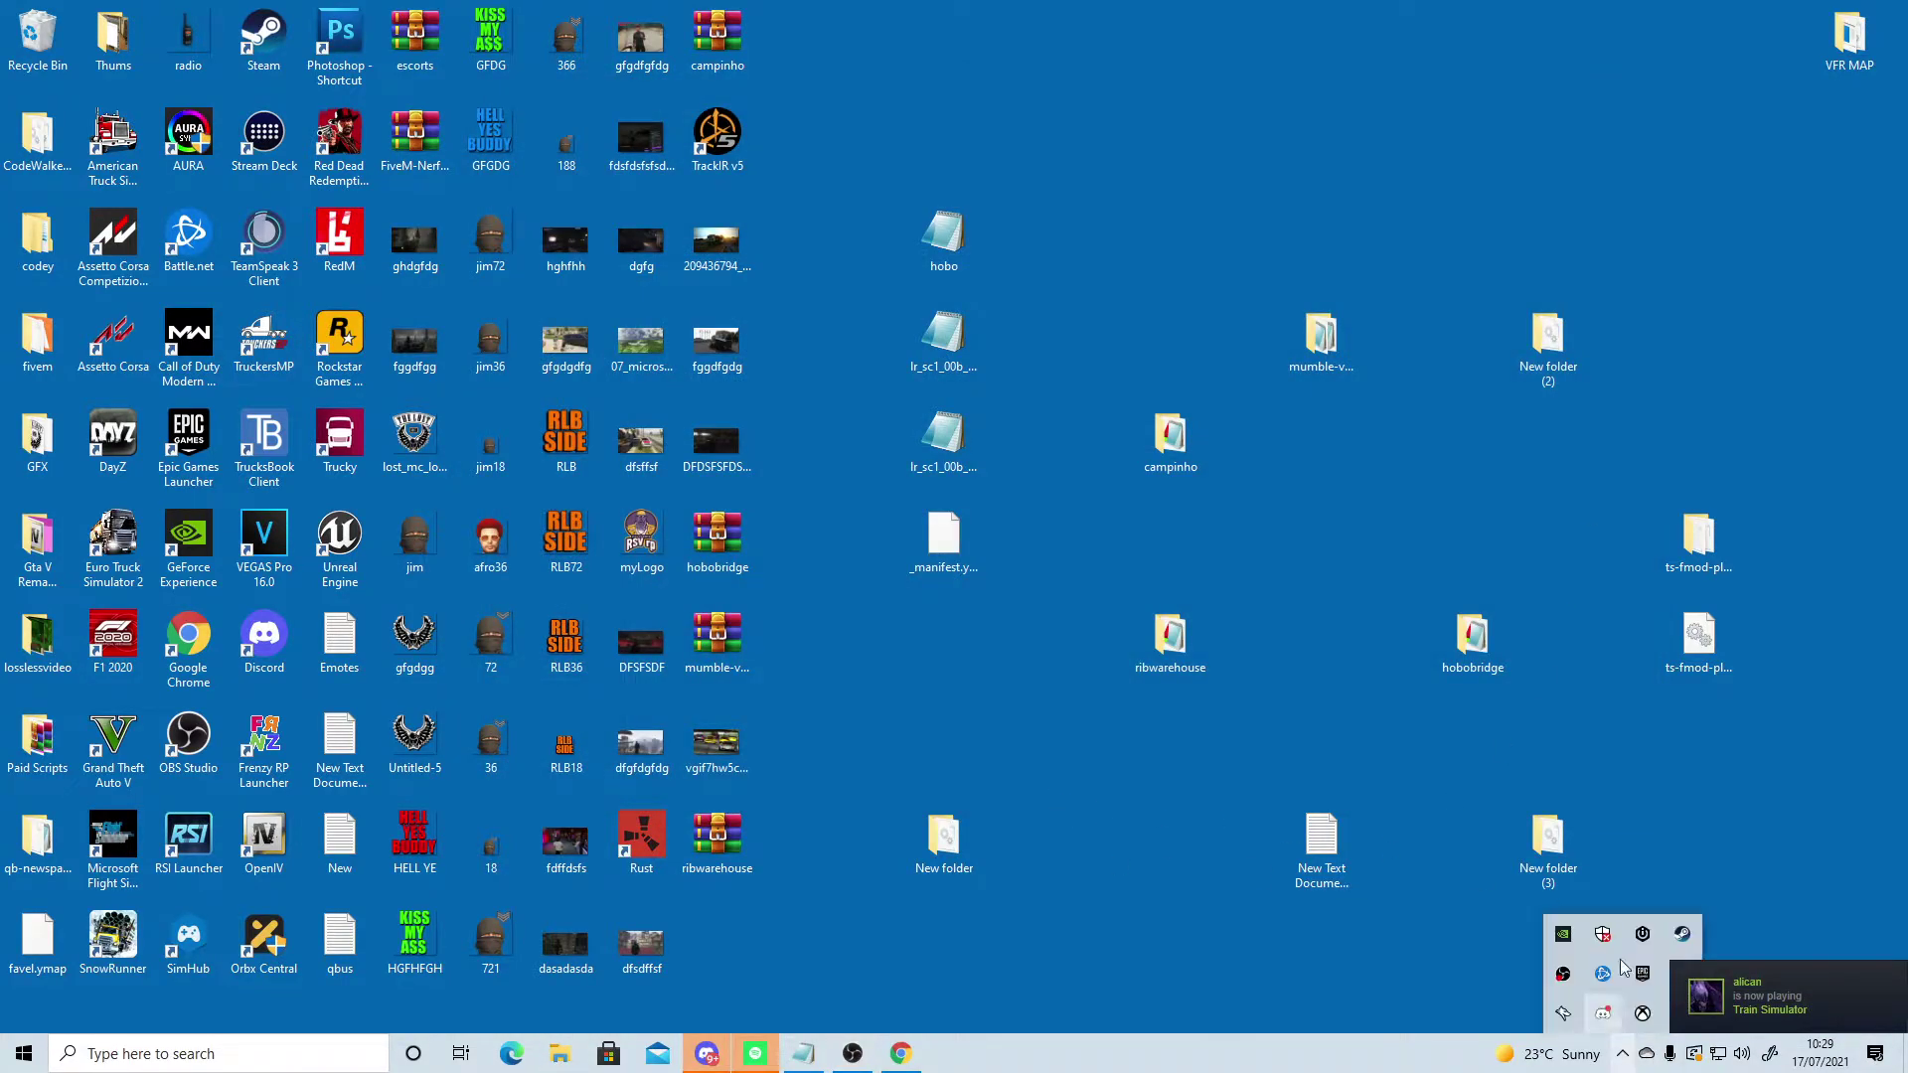
right_click(1687, 936)
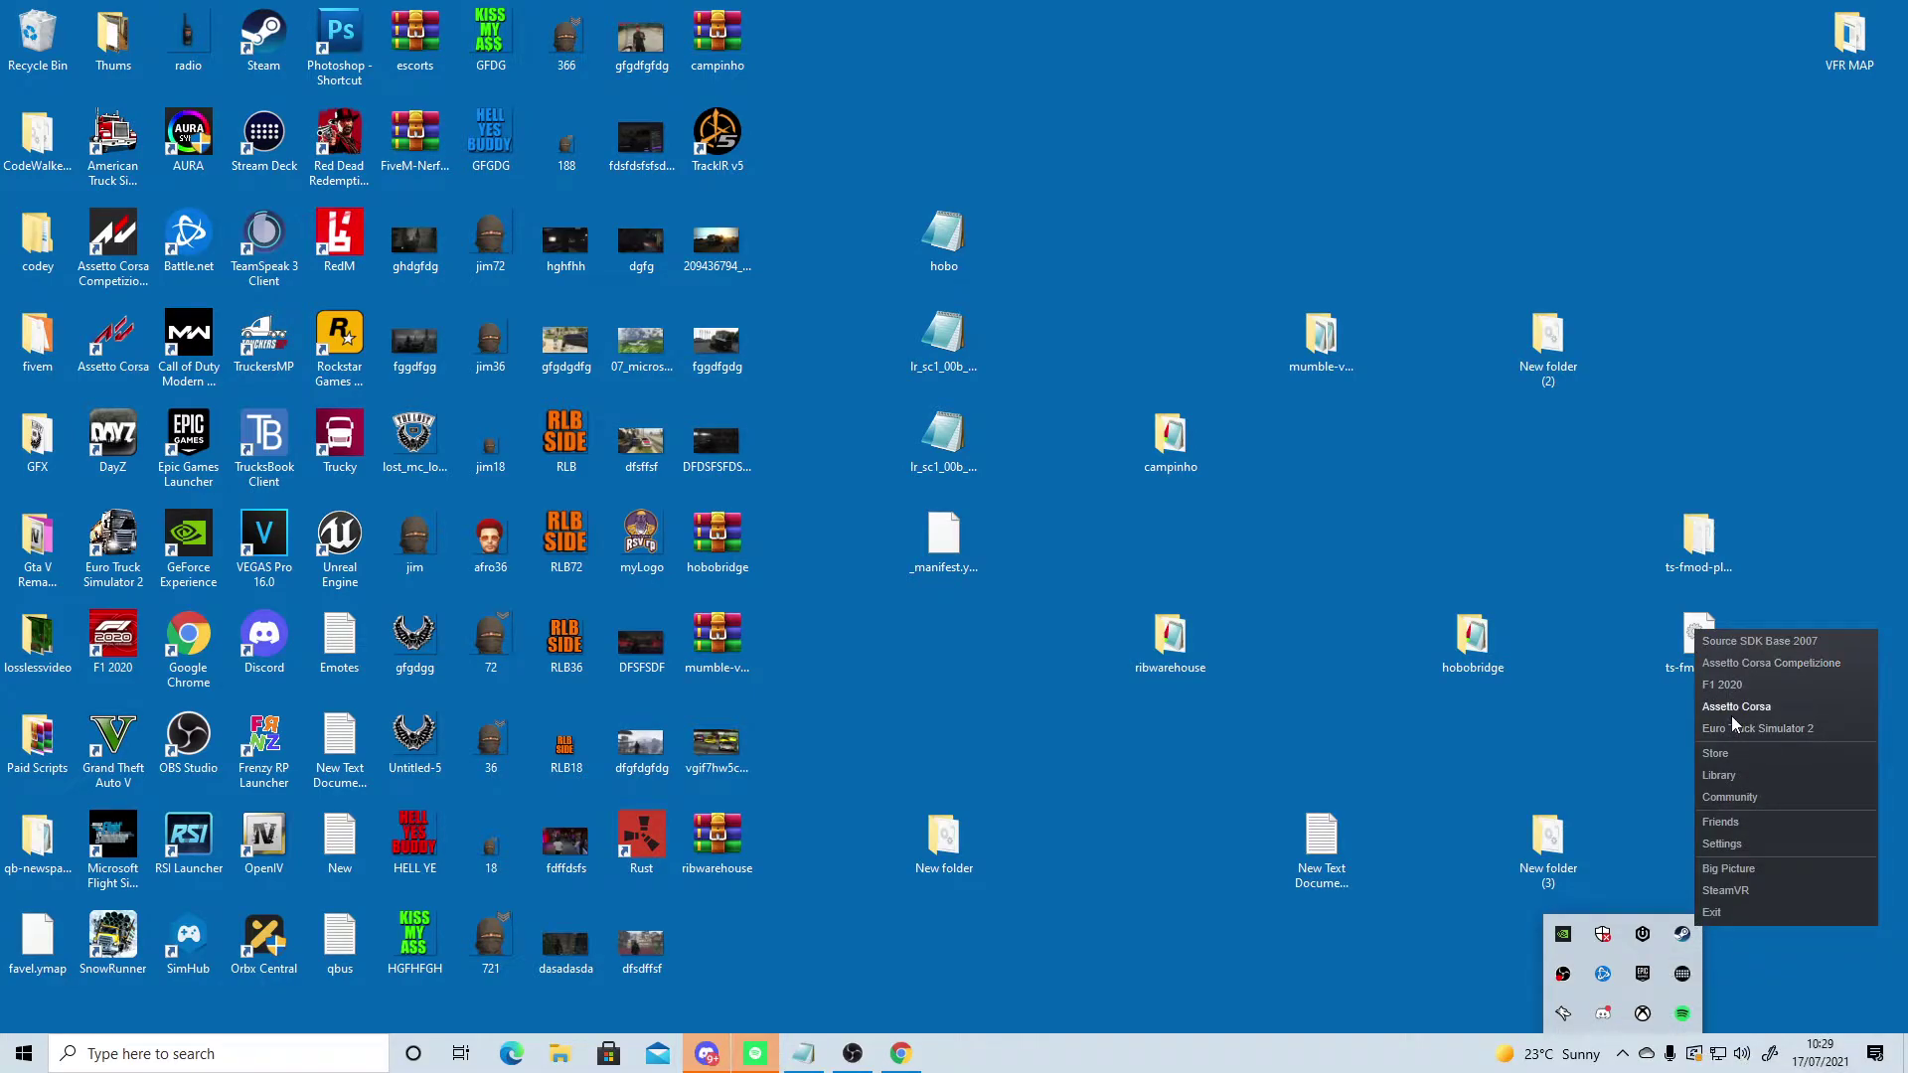
left_click(1736, 728)
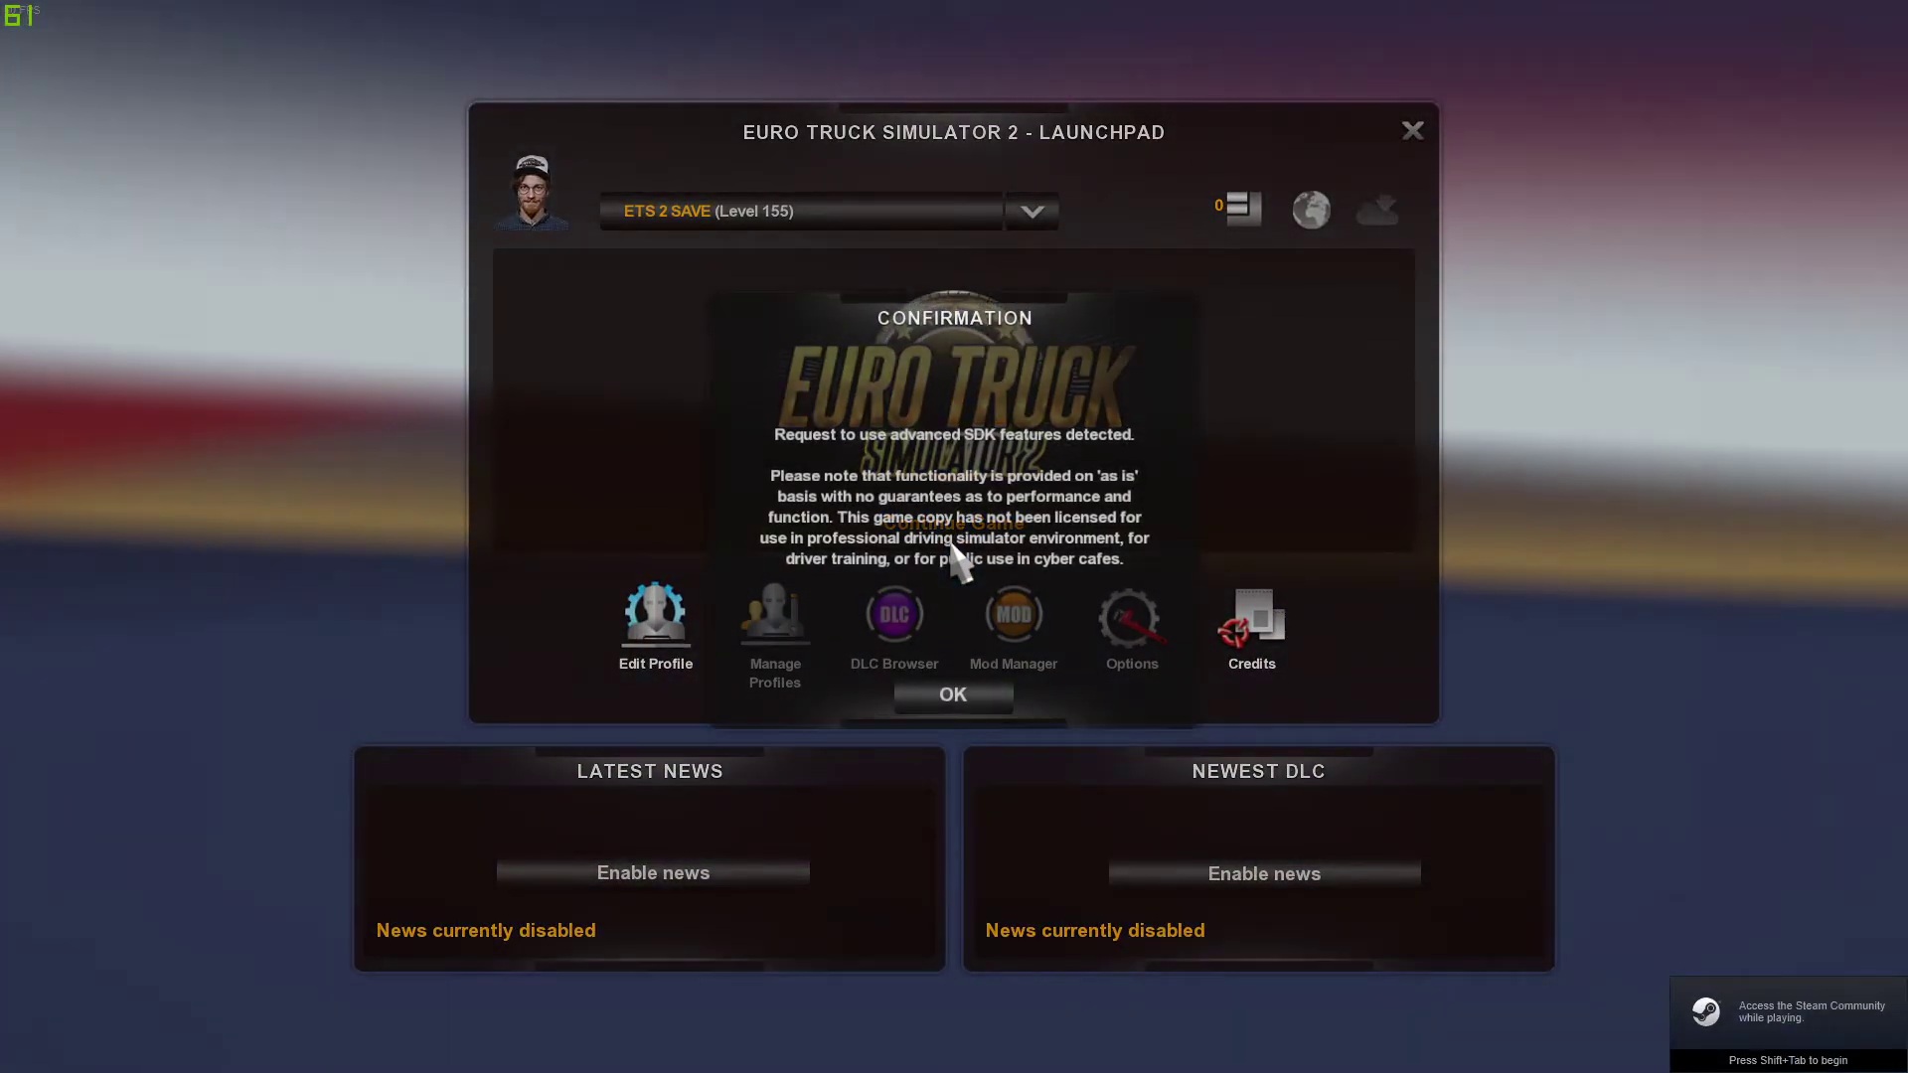
left_click(962, 696)
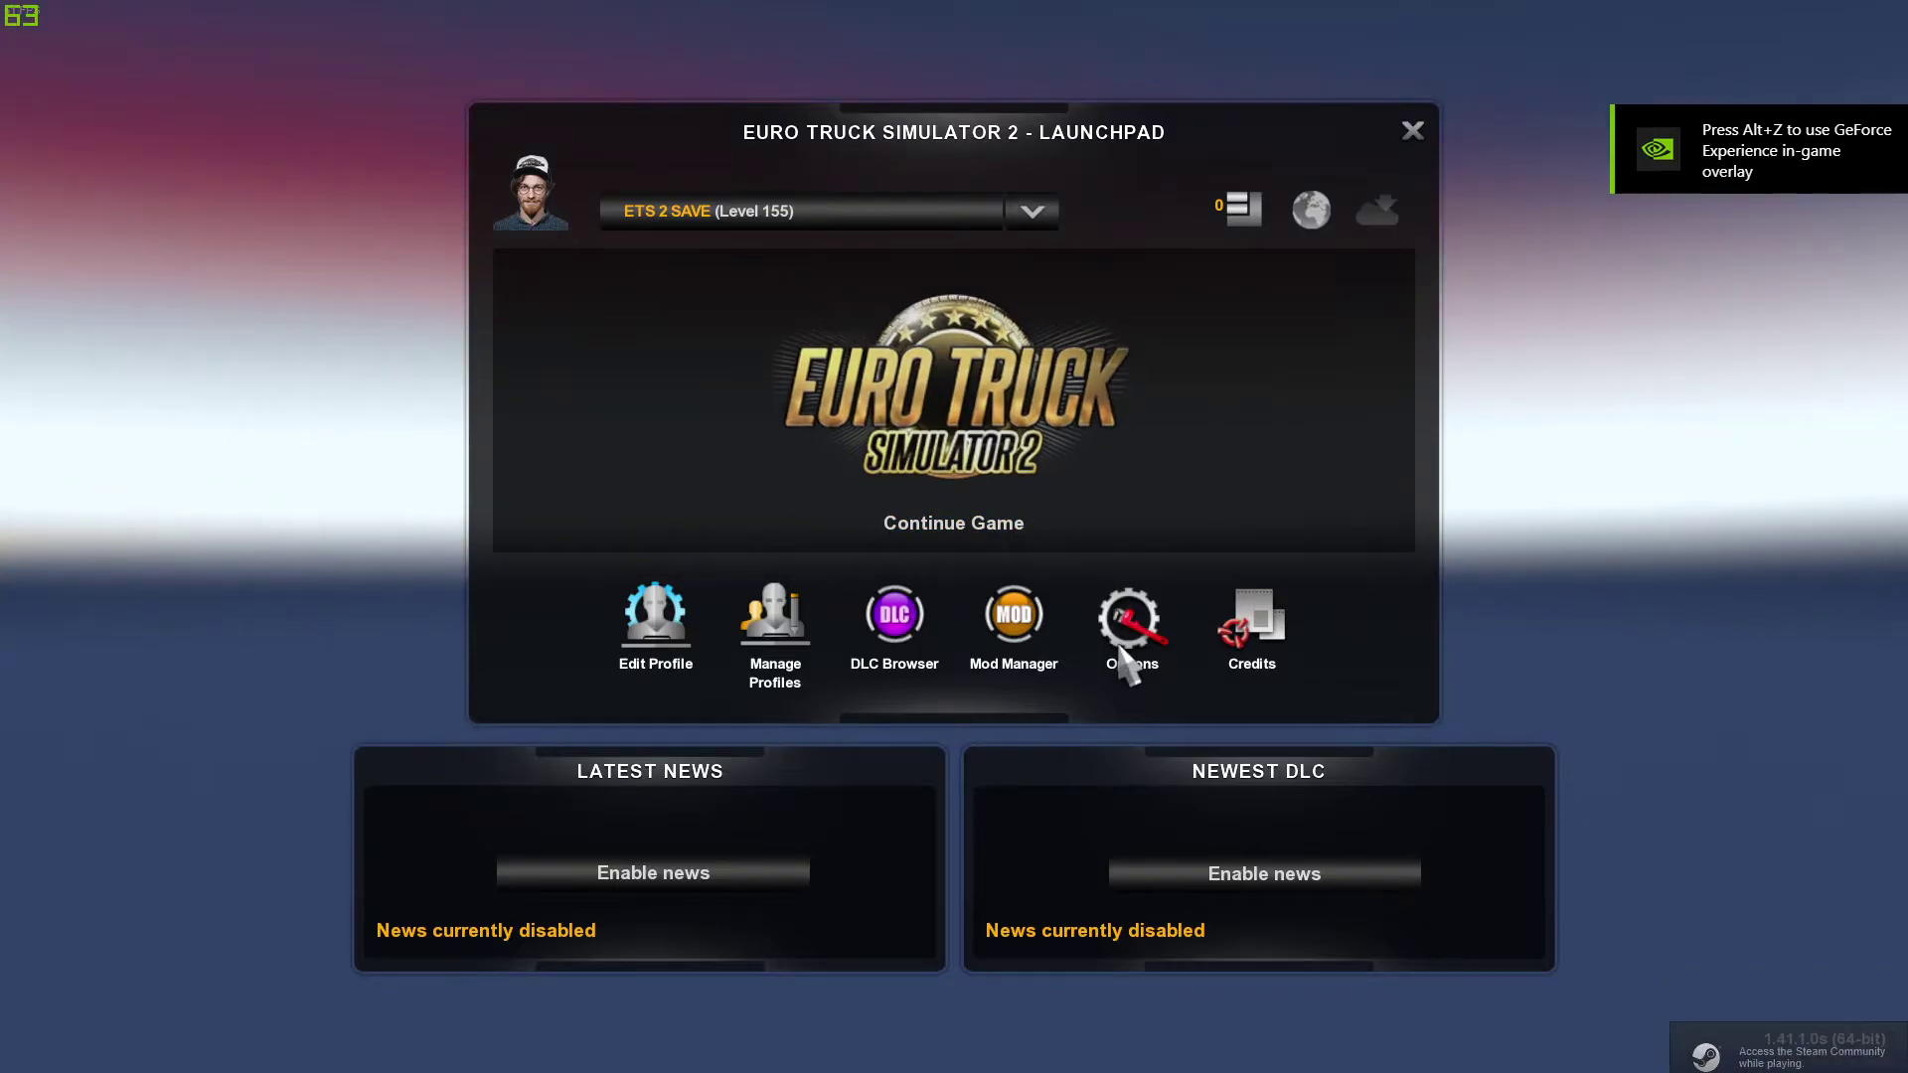
Step: Examine the truck engine, exhaust, turbo and interior sound volume settings in the game's audio options
left_click(1132, 617)
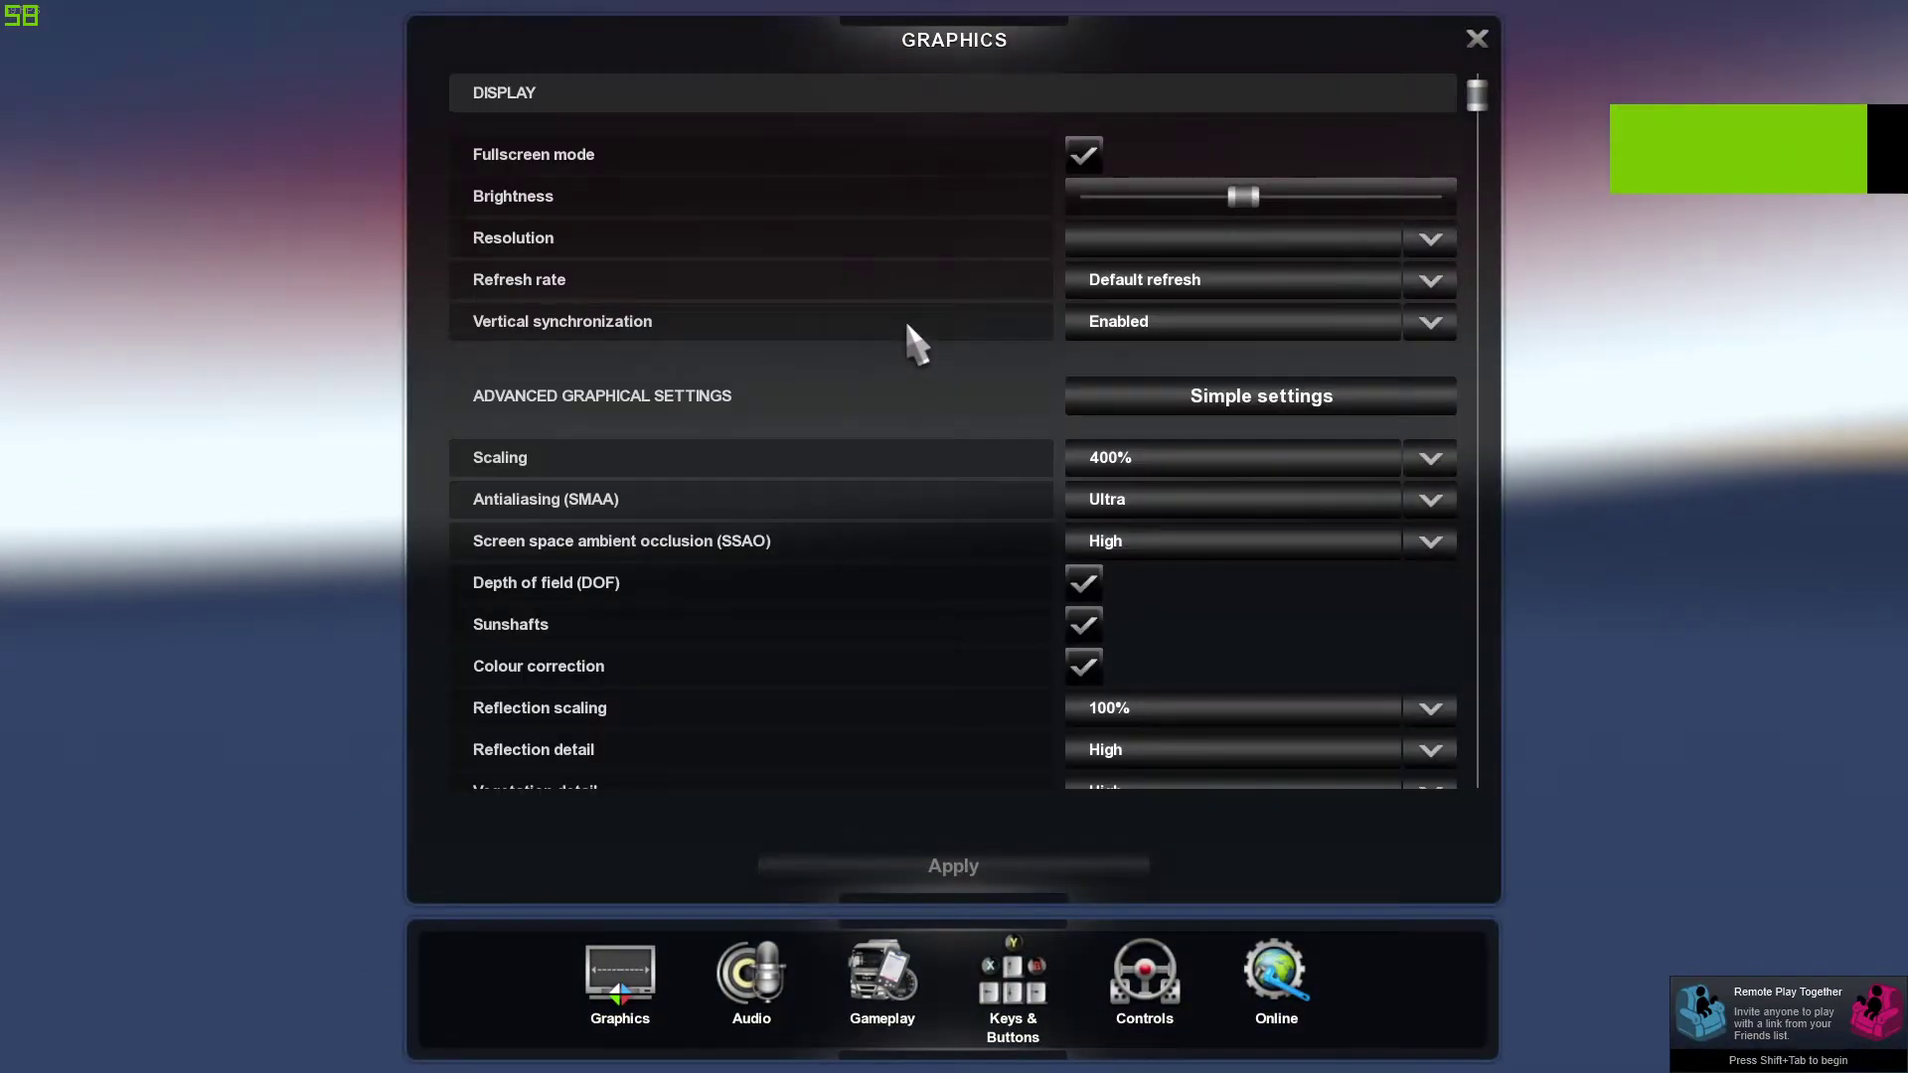
left_click(749, 994)
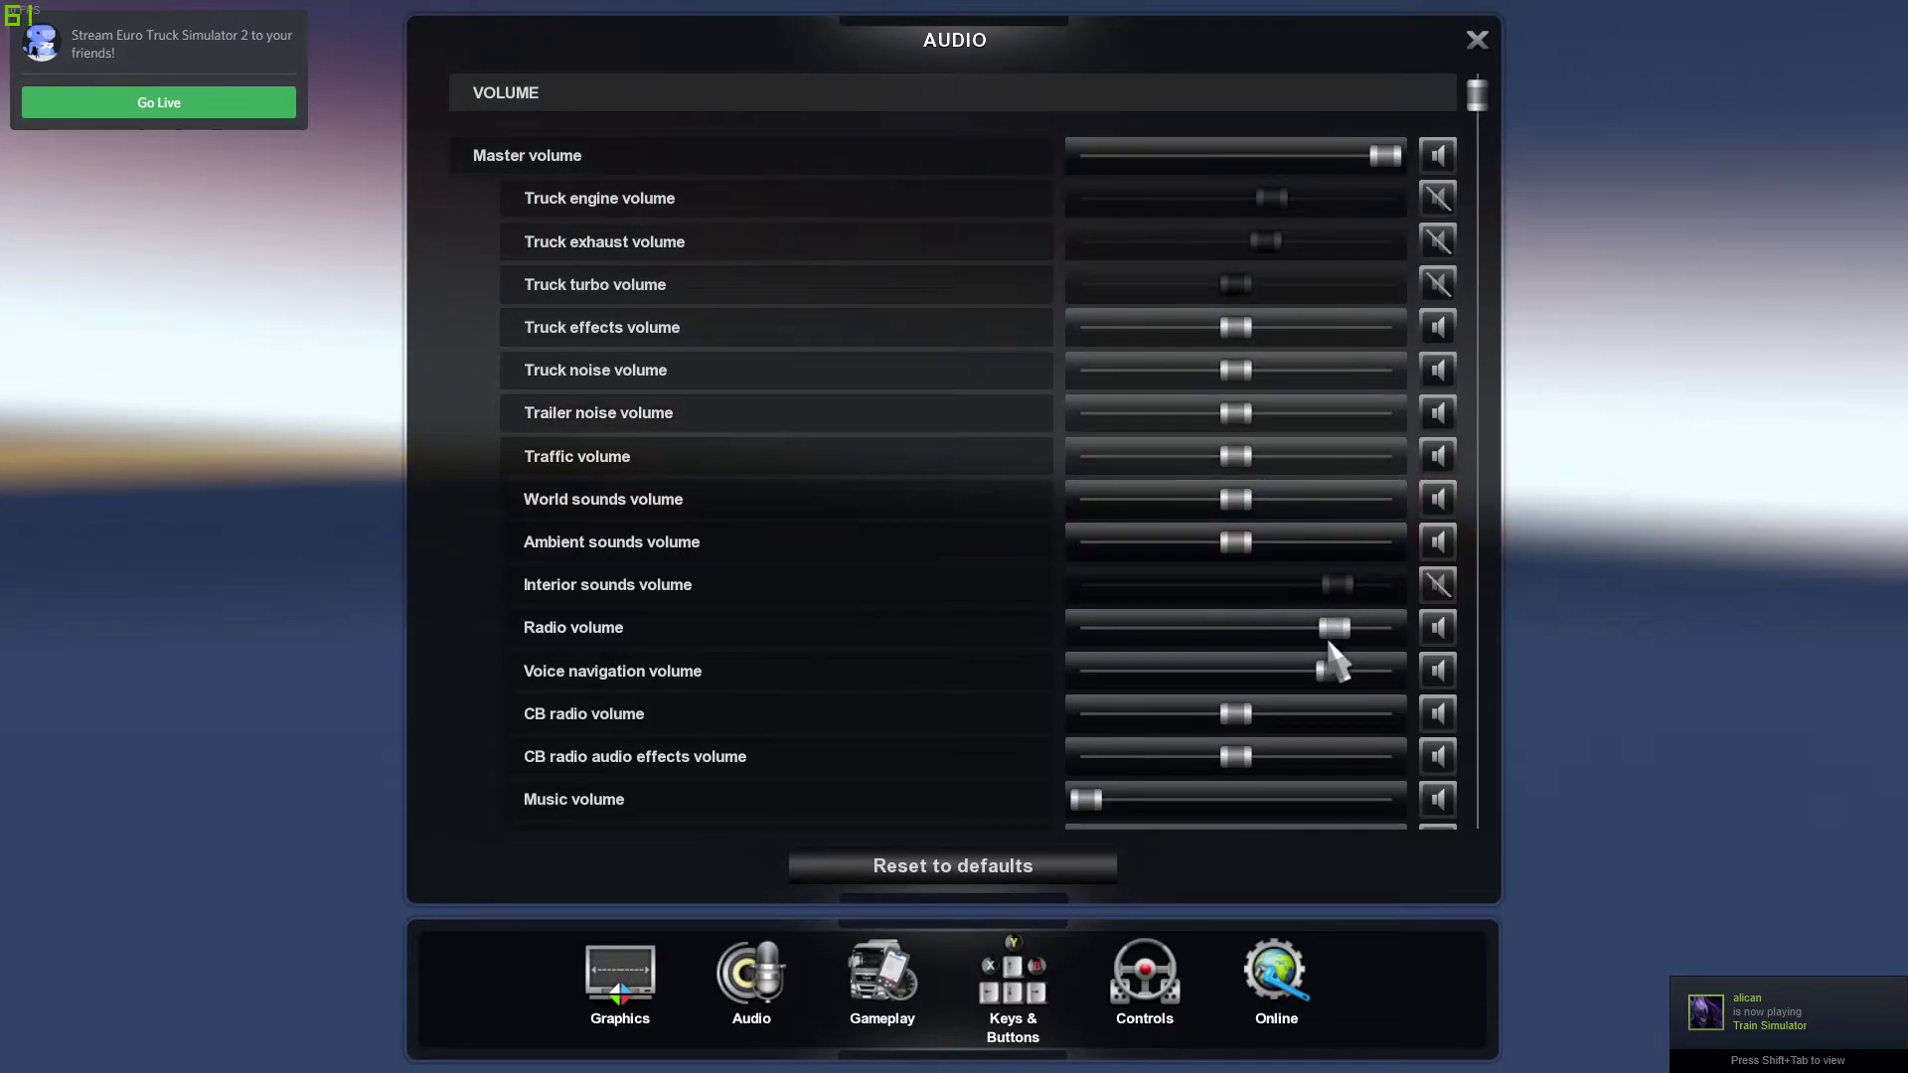
left_click(1478, 40)
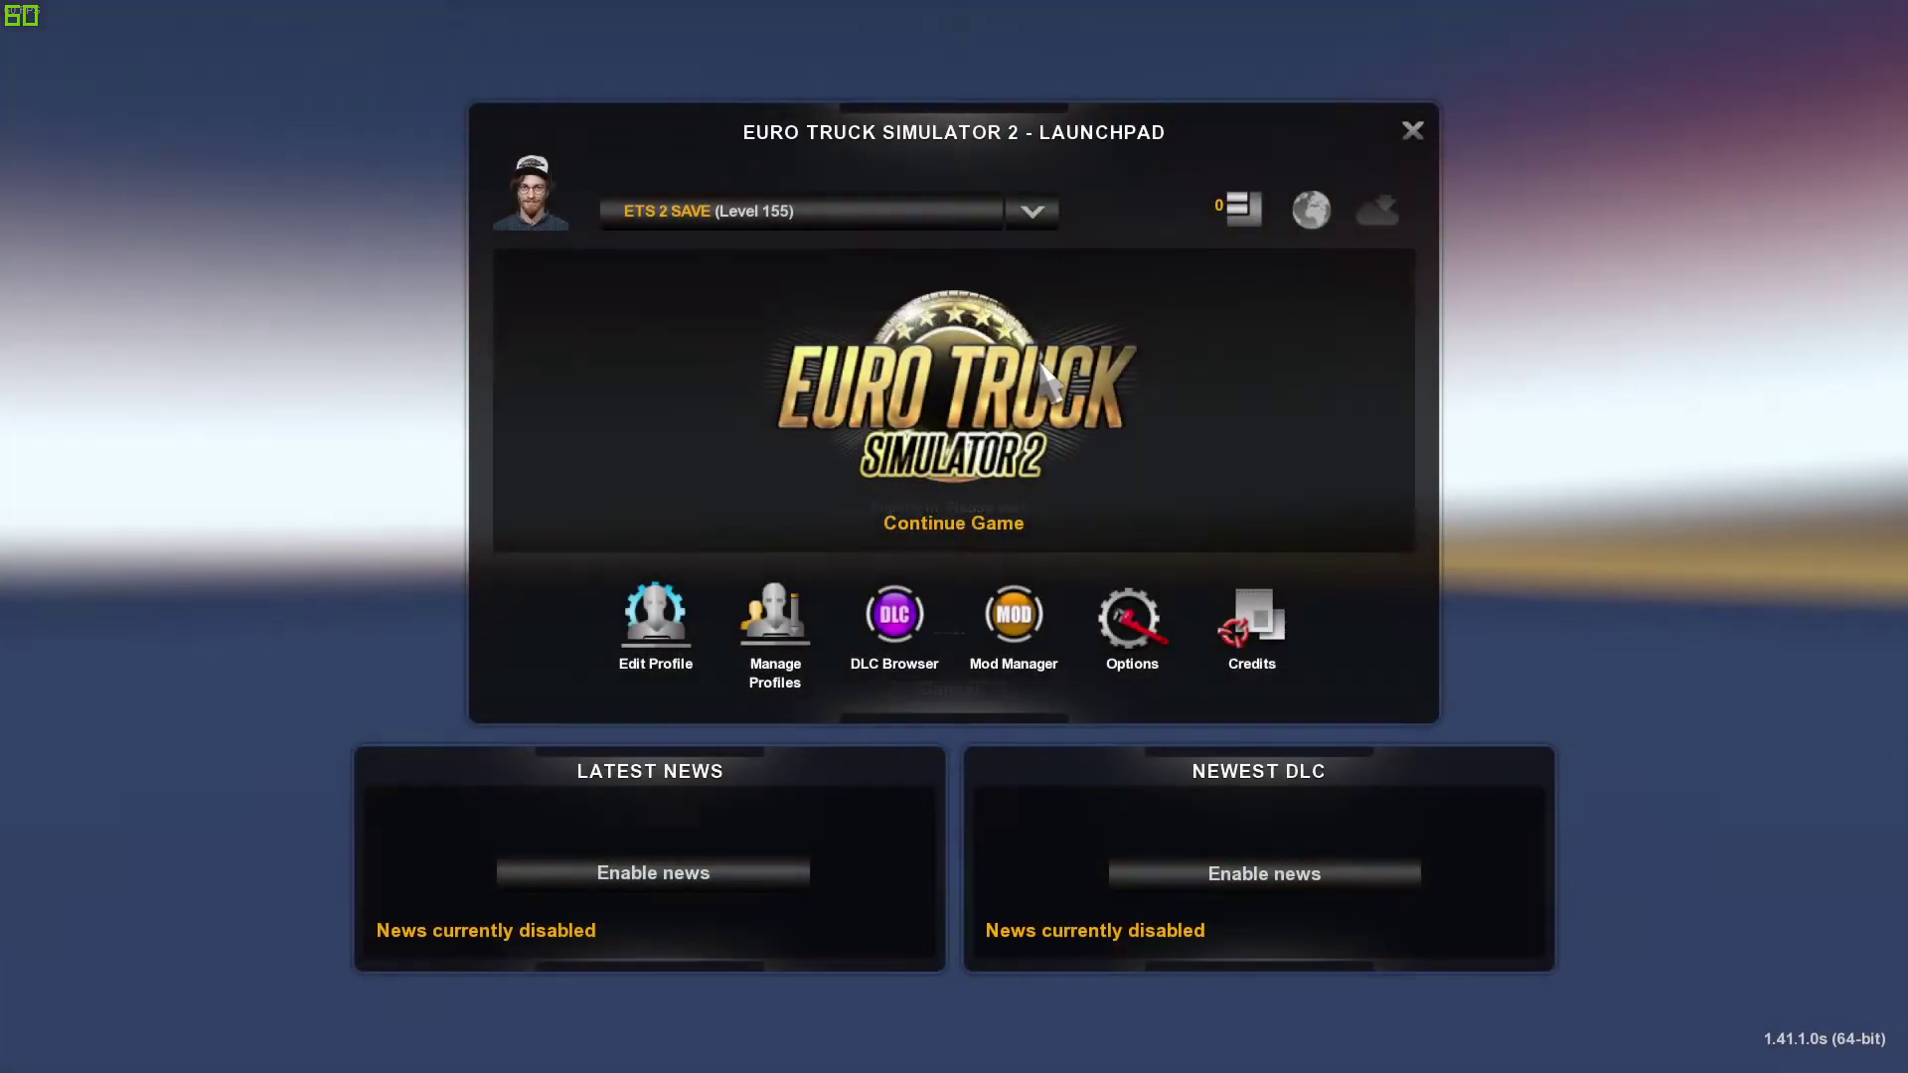
Step: Continue the game with the ETS 2 SAVE profile, dismiss the missing controllers notice, and switch on the truck's headlights
left_click(1037, 356)
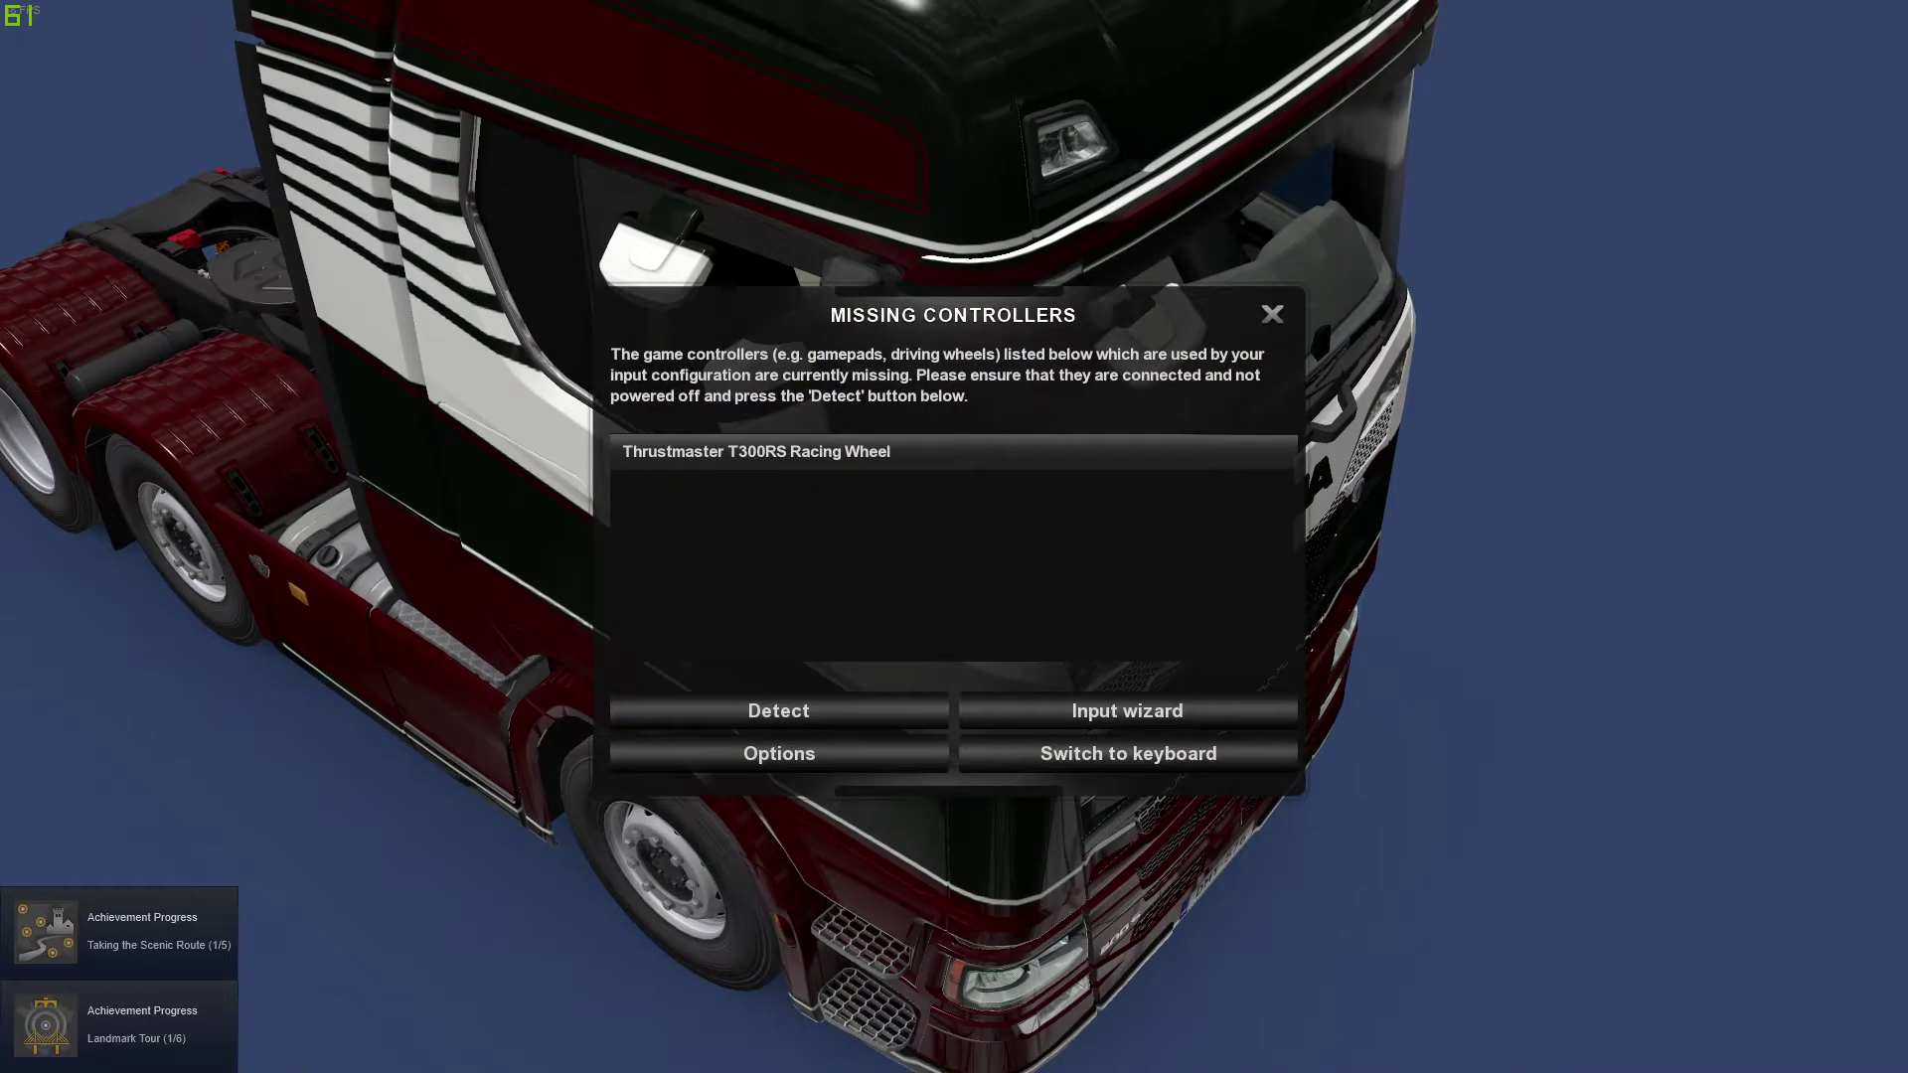
left_click(1272, 314)
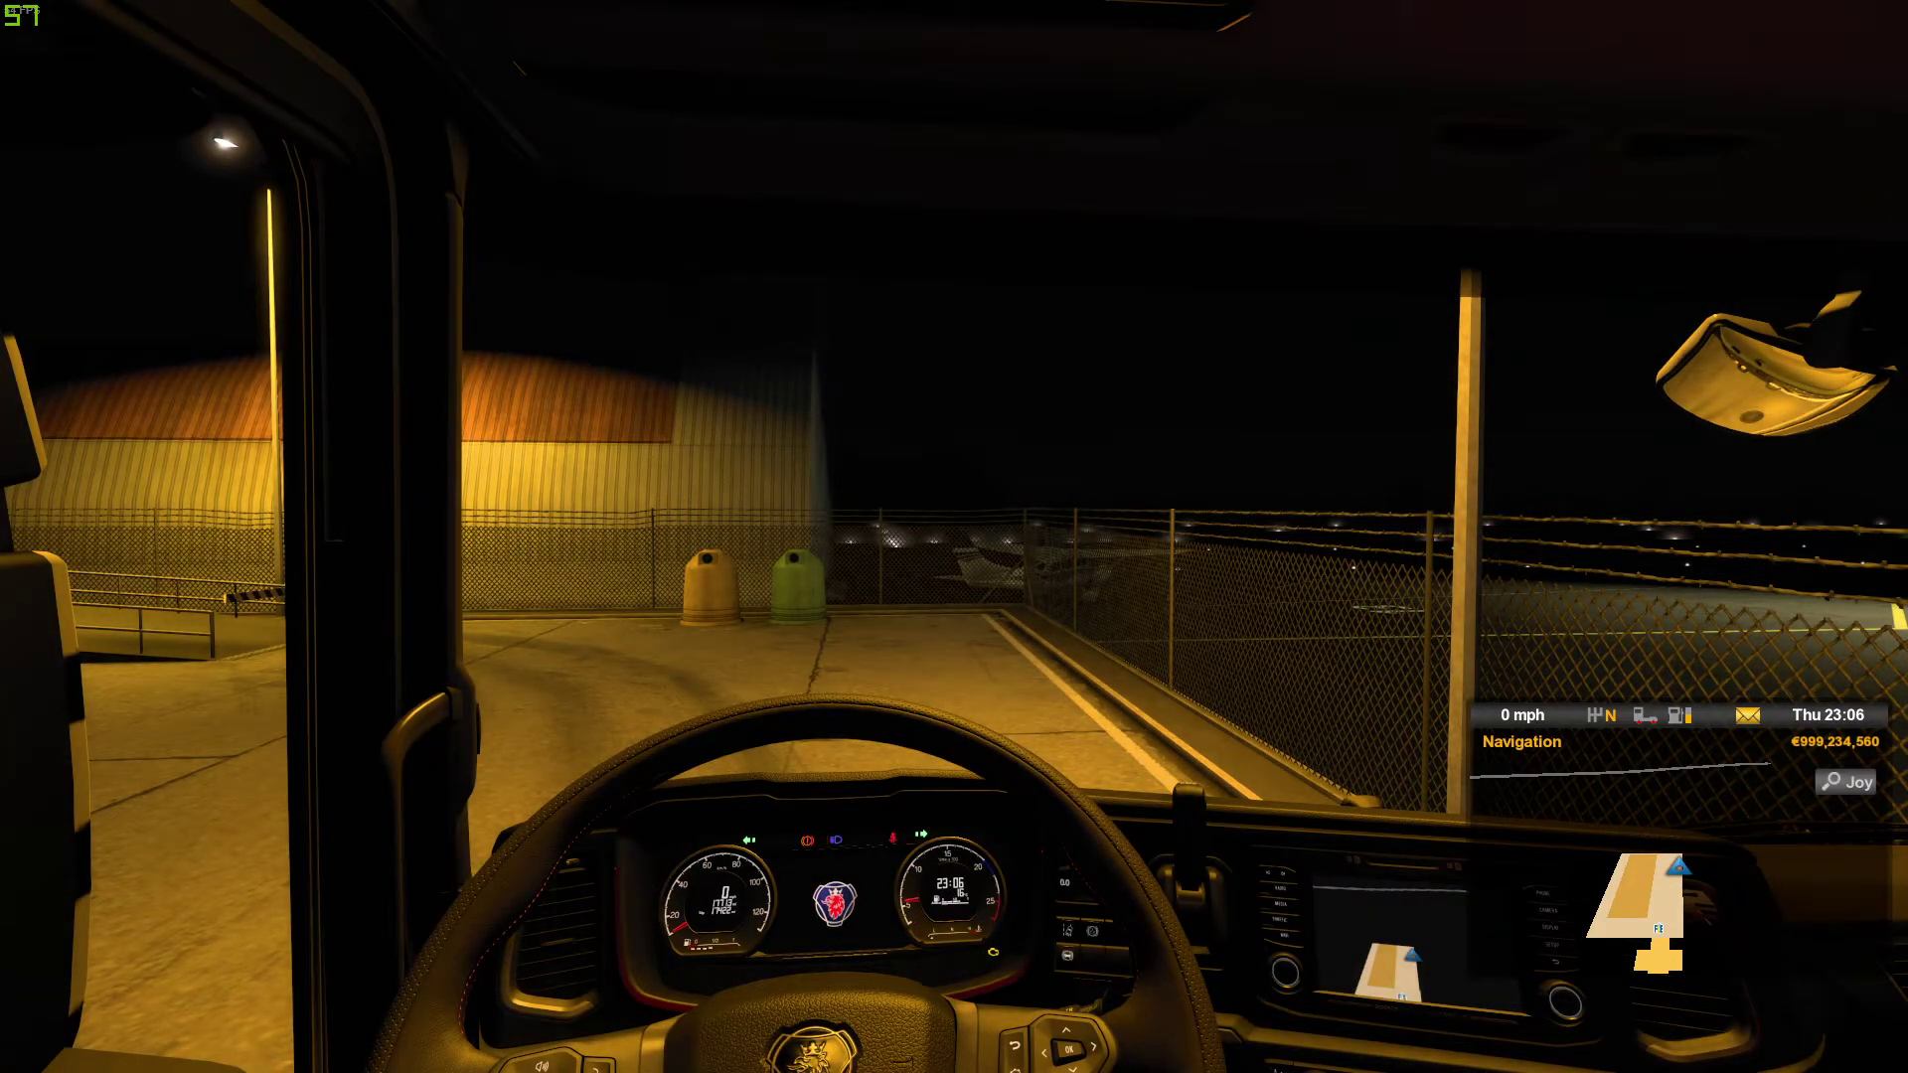
key("l")
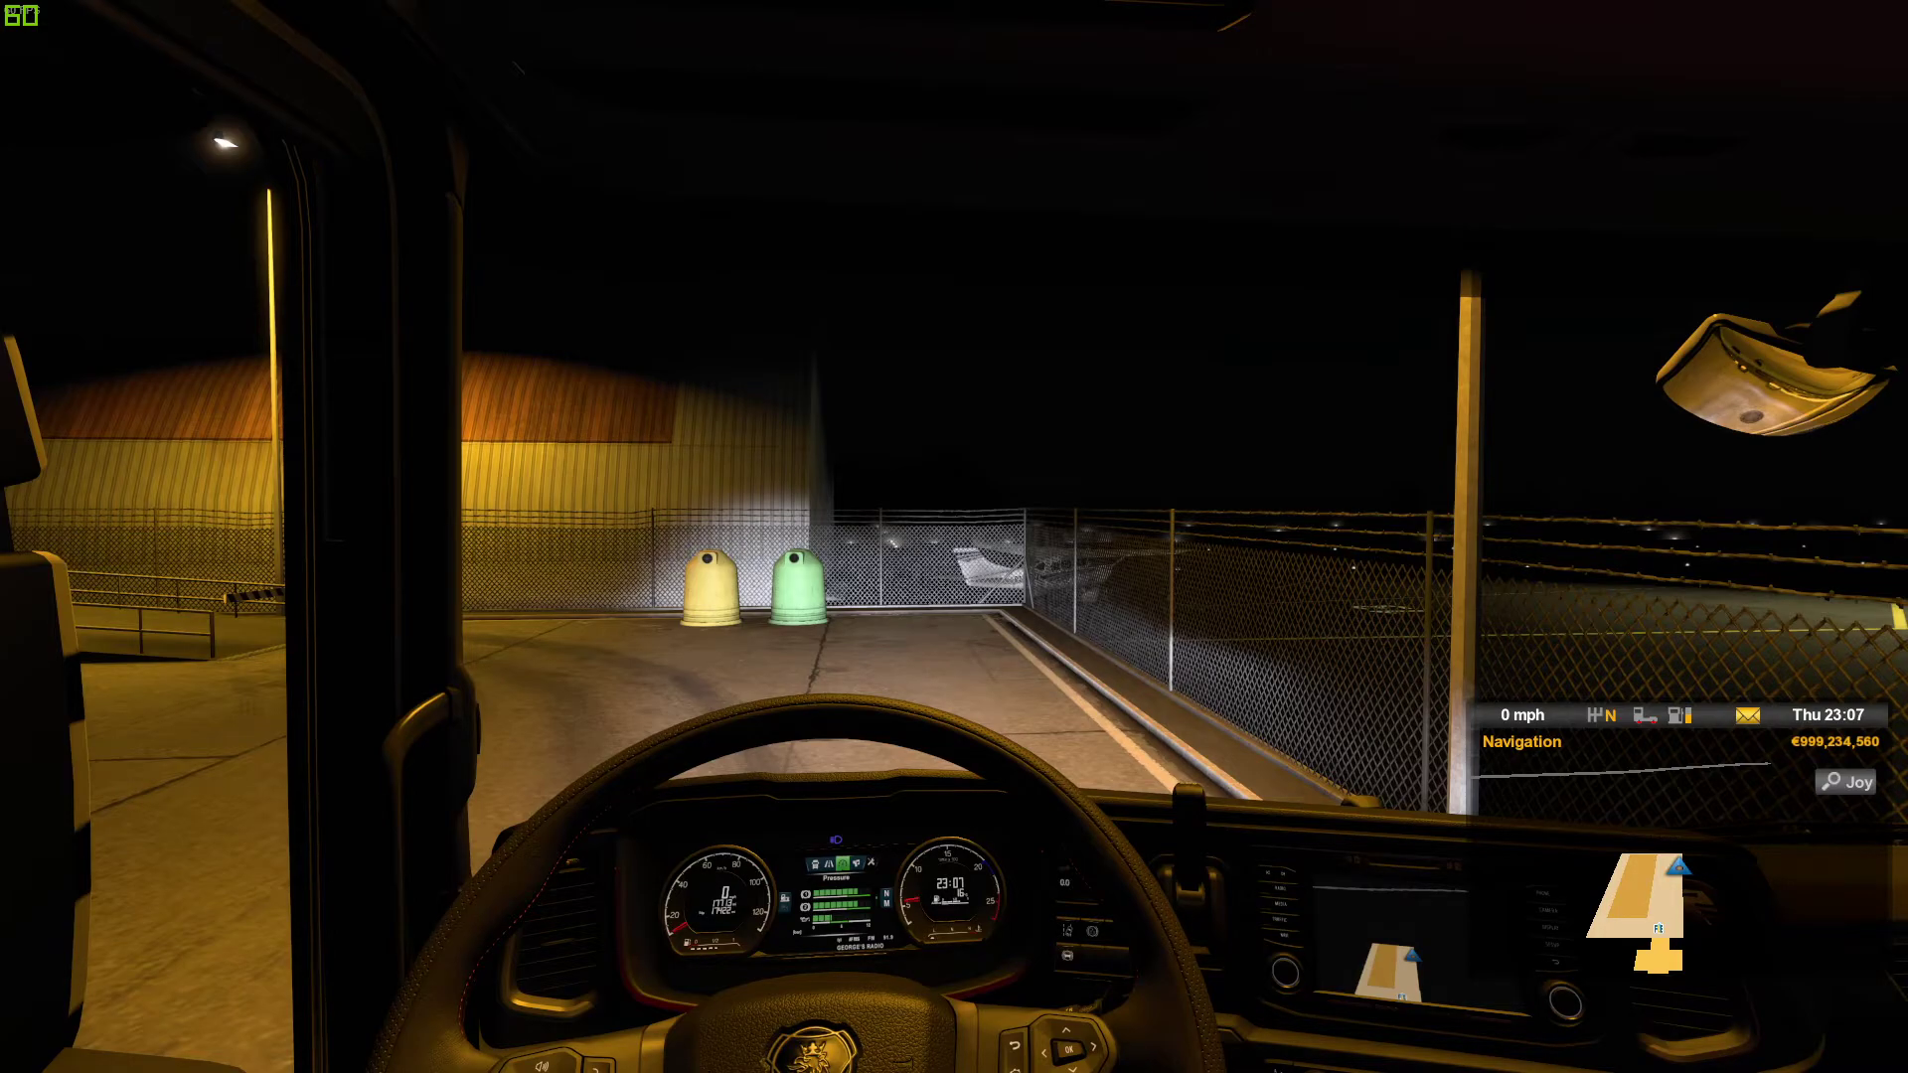
key("super")
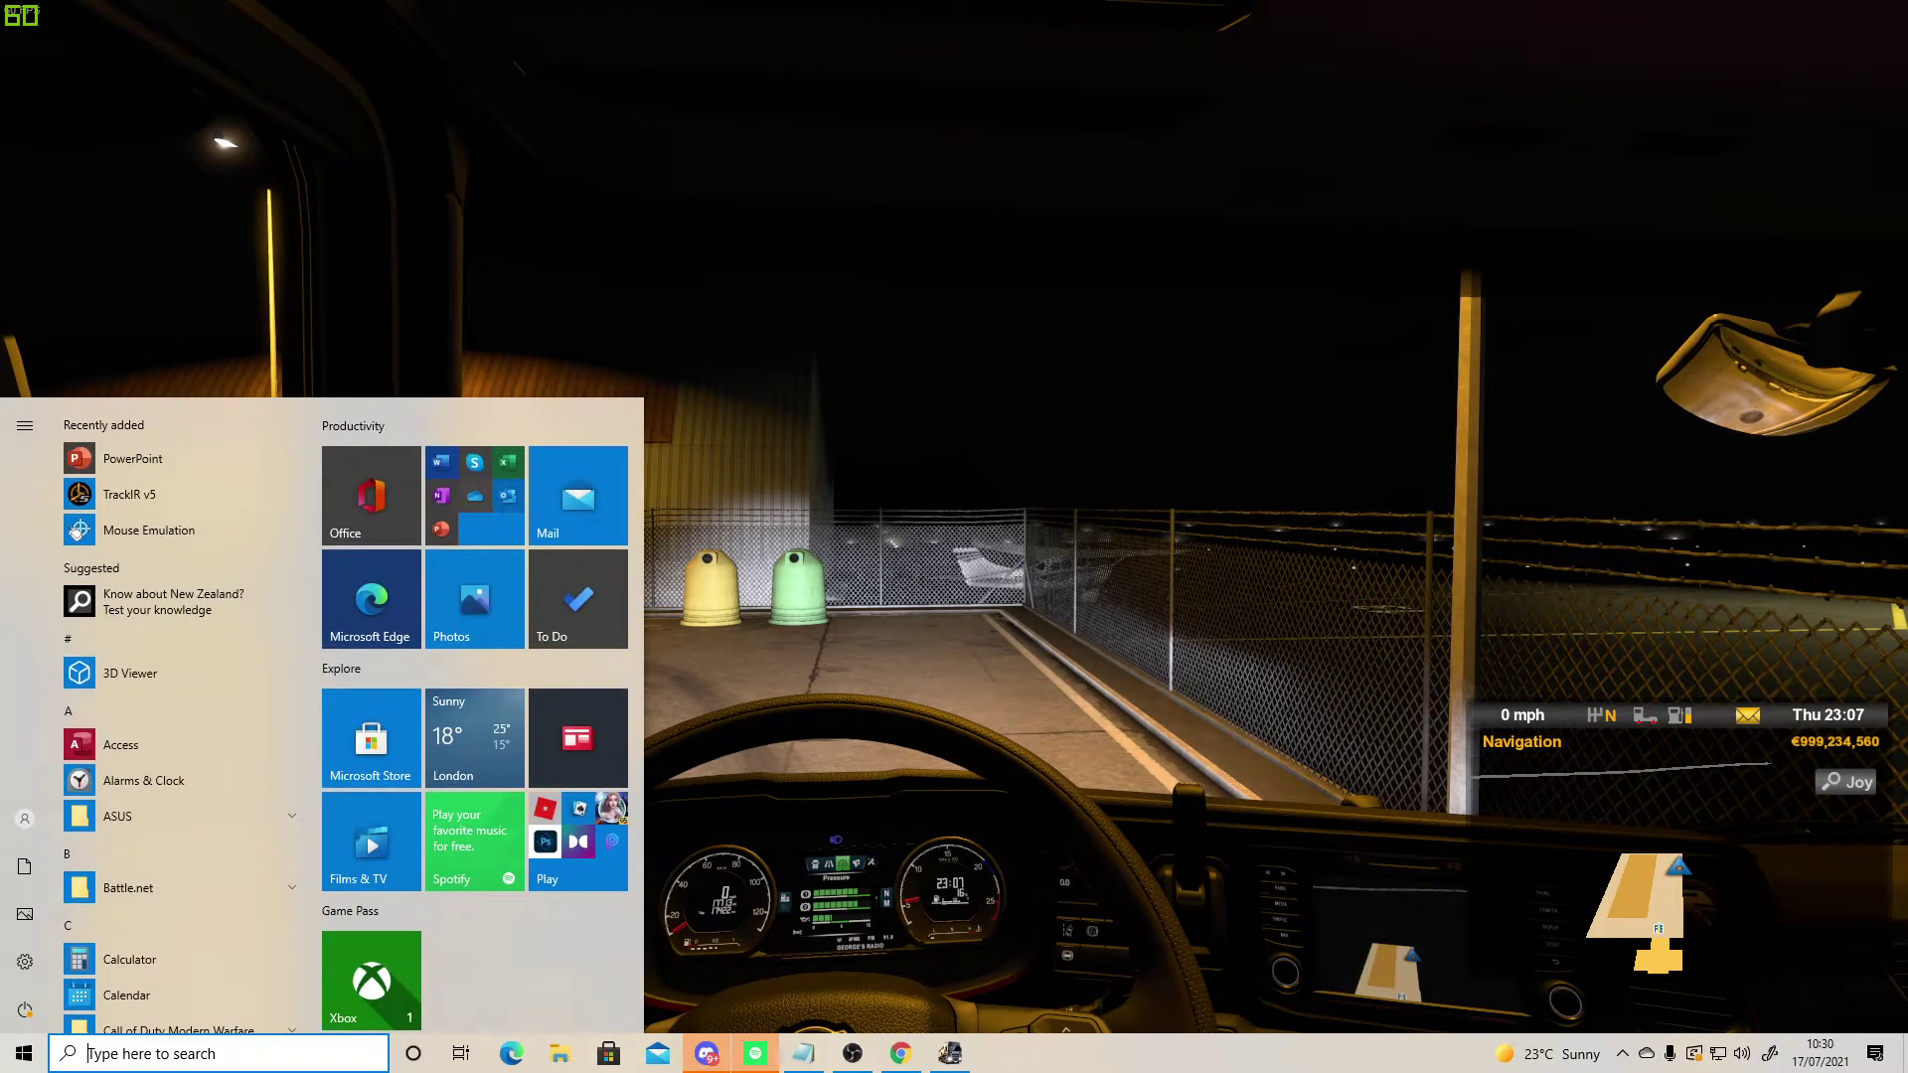
key("super")
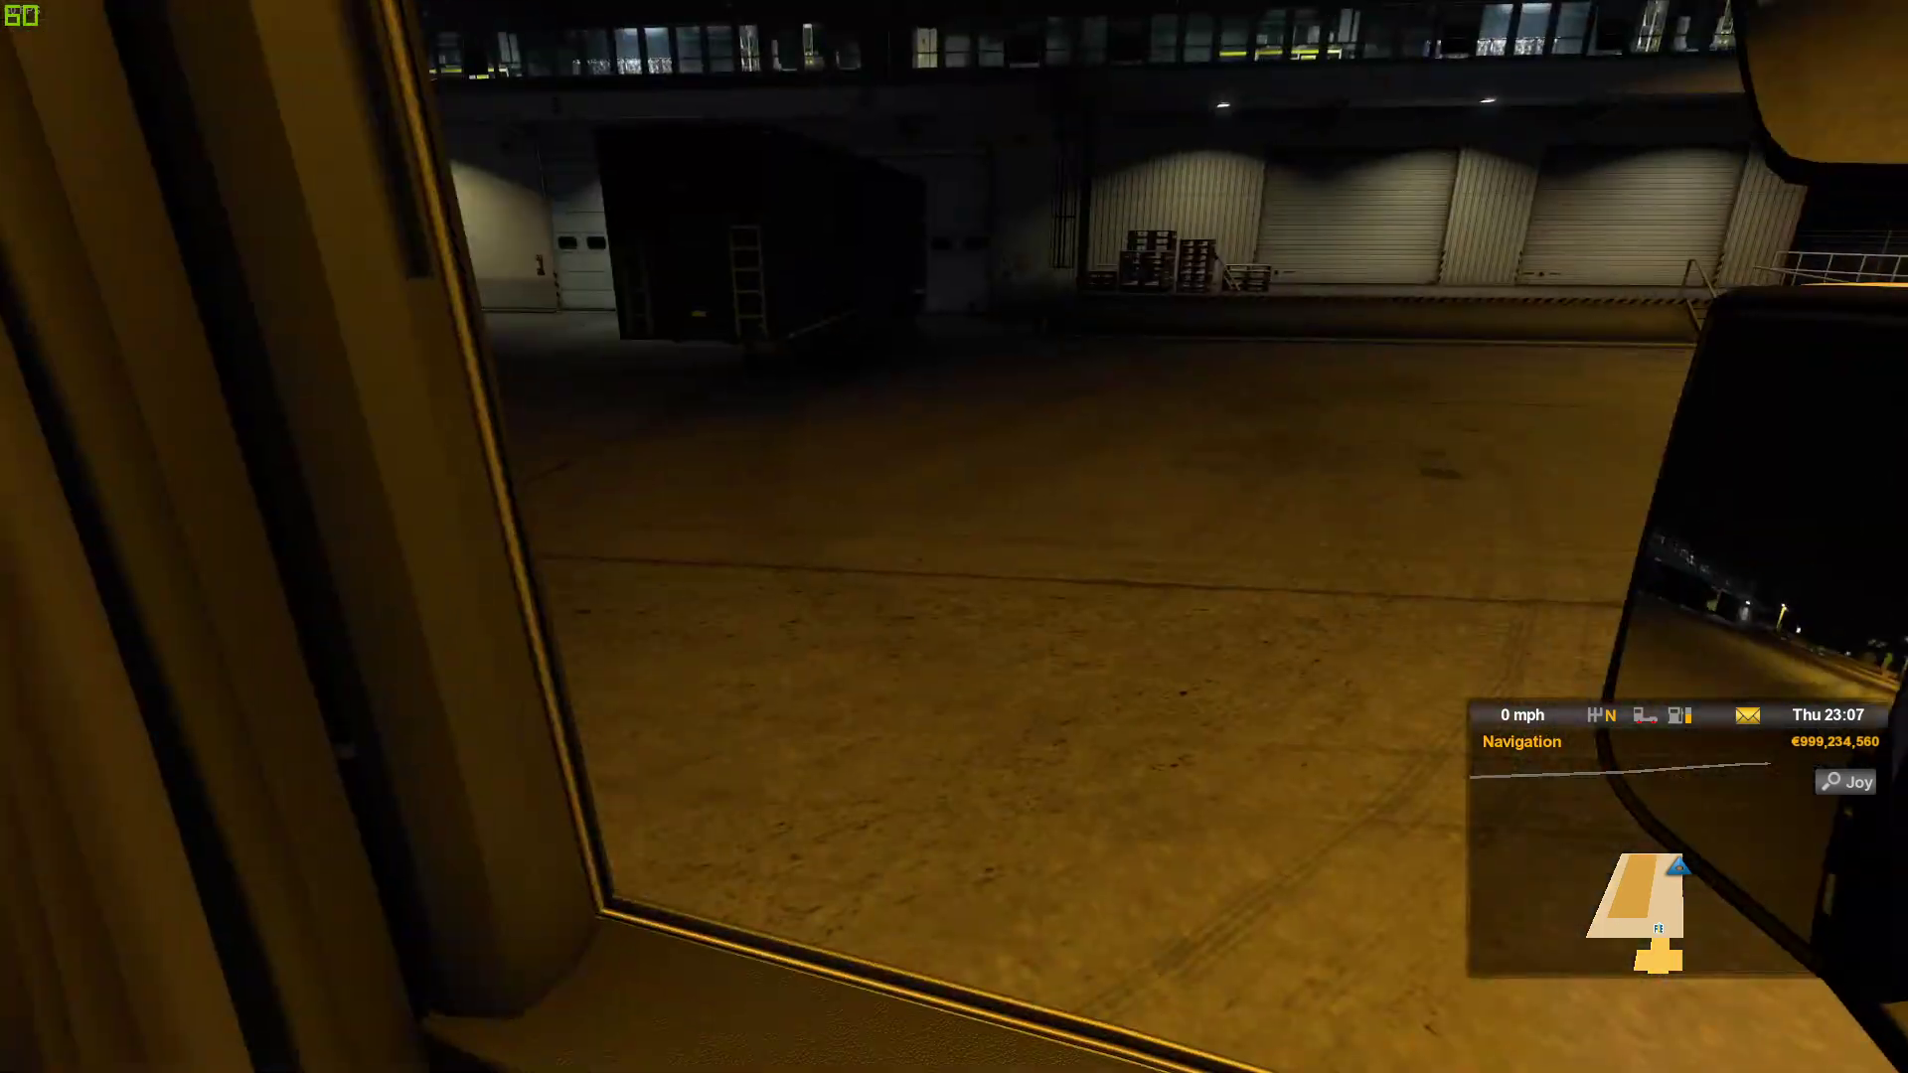
key("2")
Step: Leave the truck view, close the options overview without changes, and quit the game to the desktop
key("Escape")
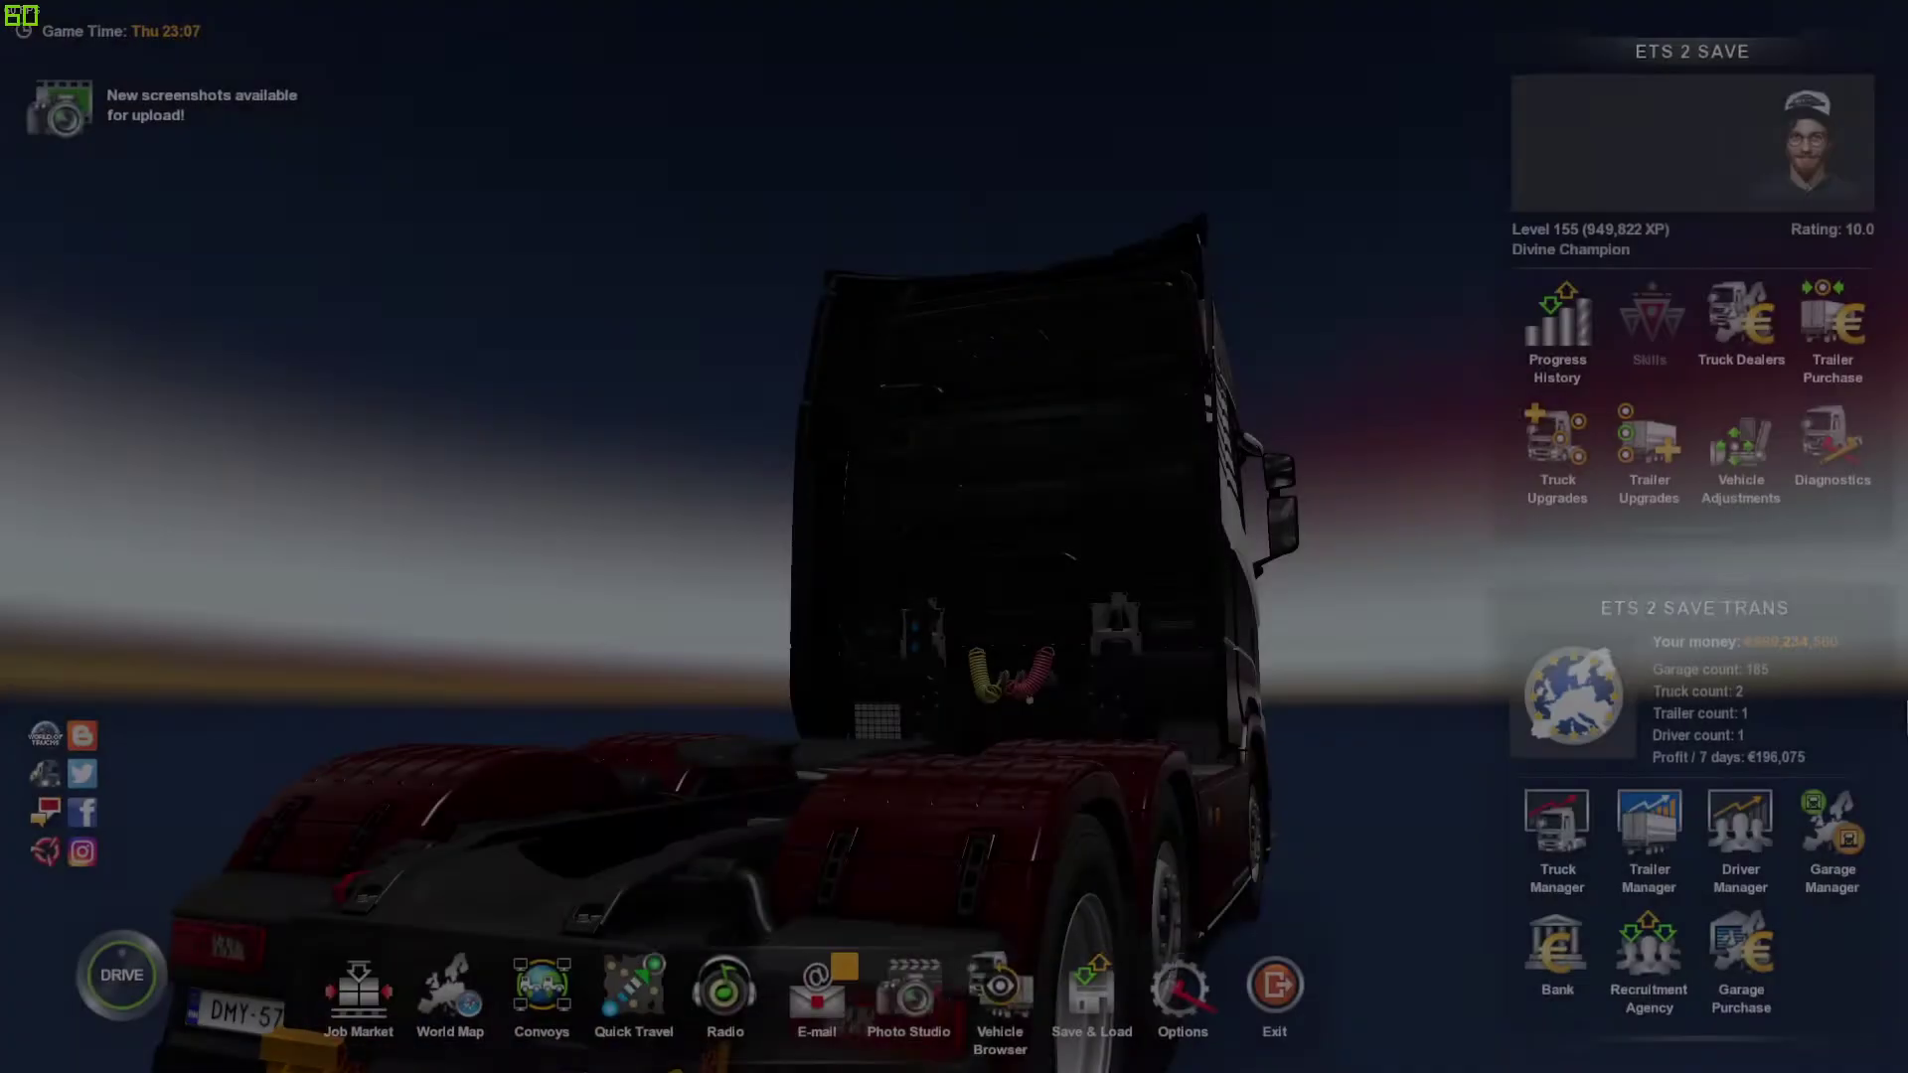
left_click(1196, 979)
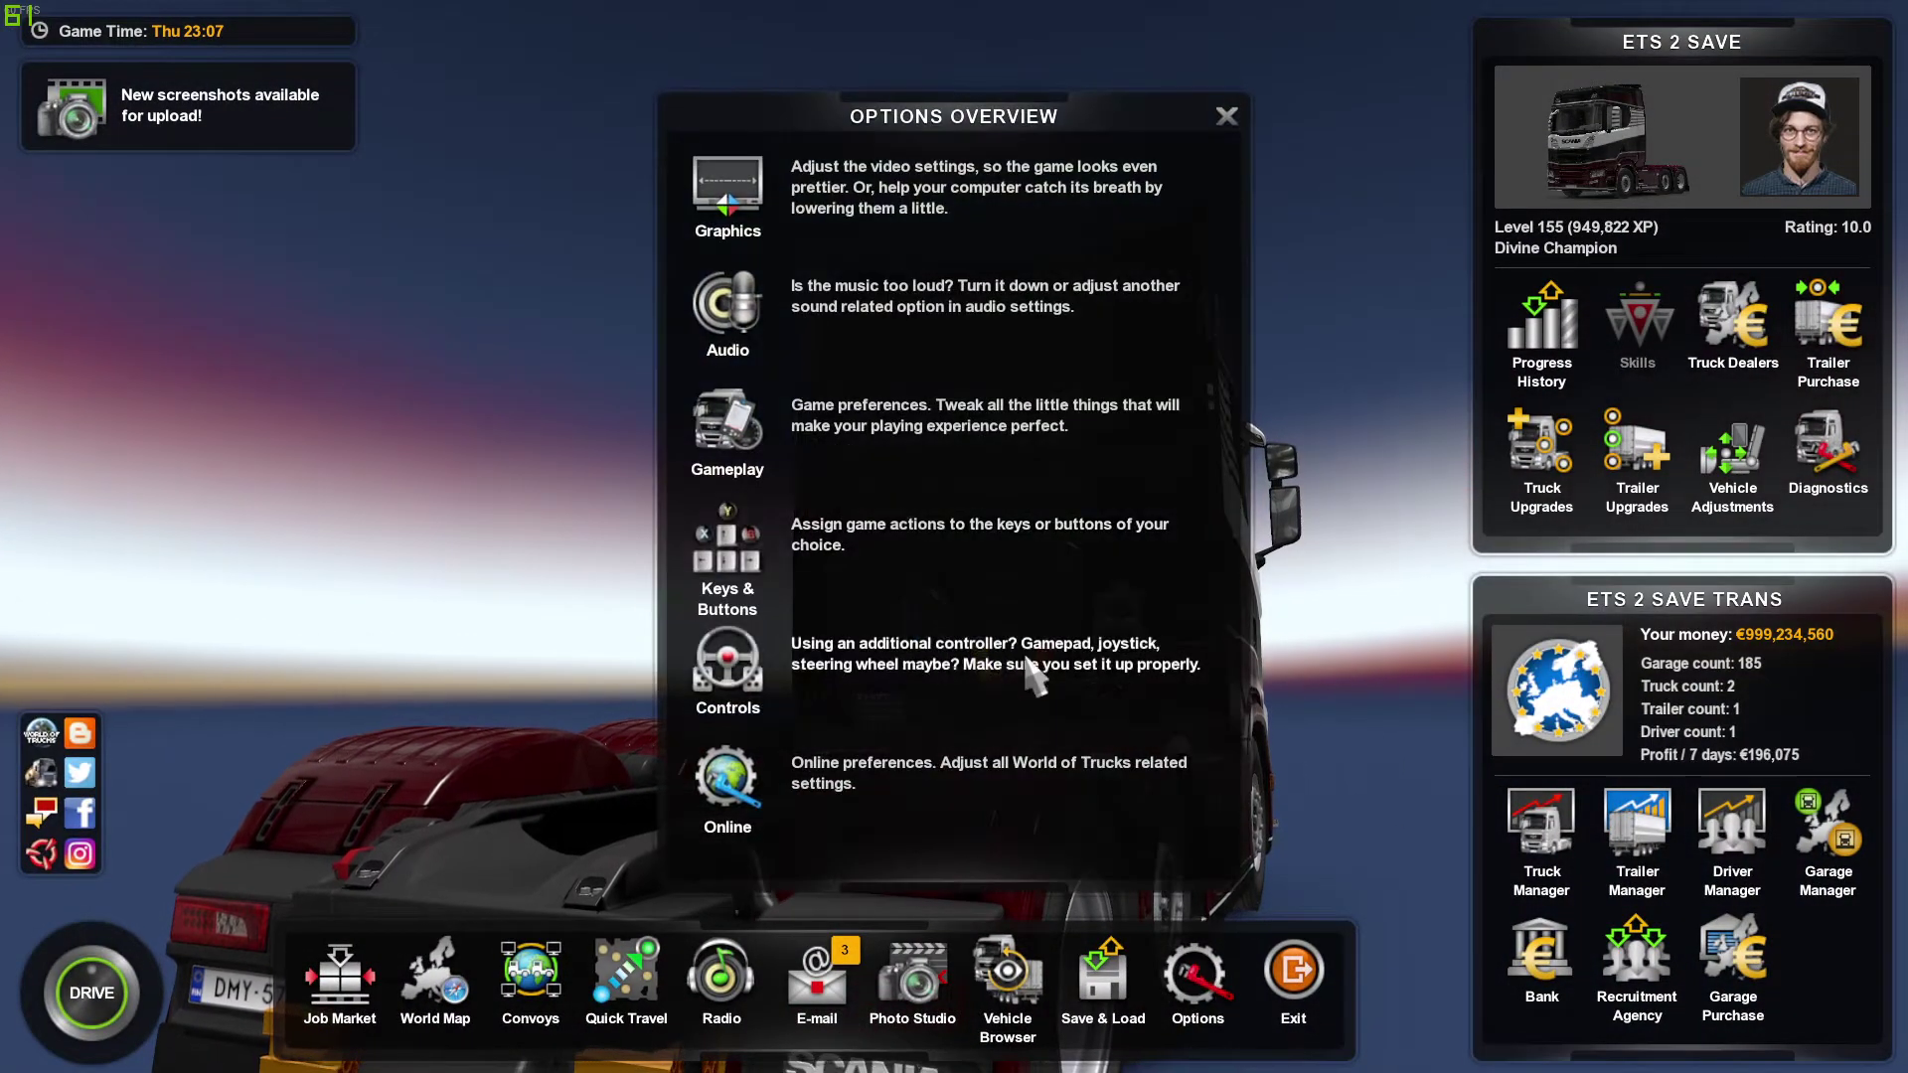
left_click(1232, 121)
left_click(1293, 974)
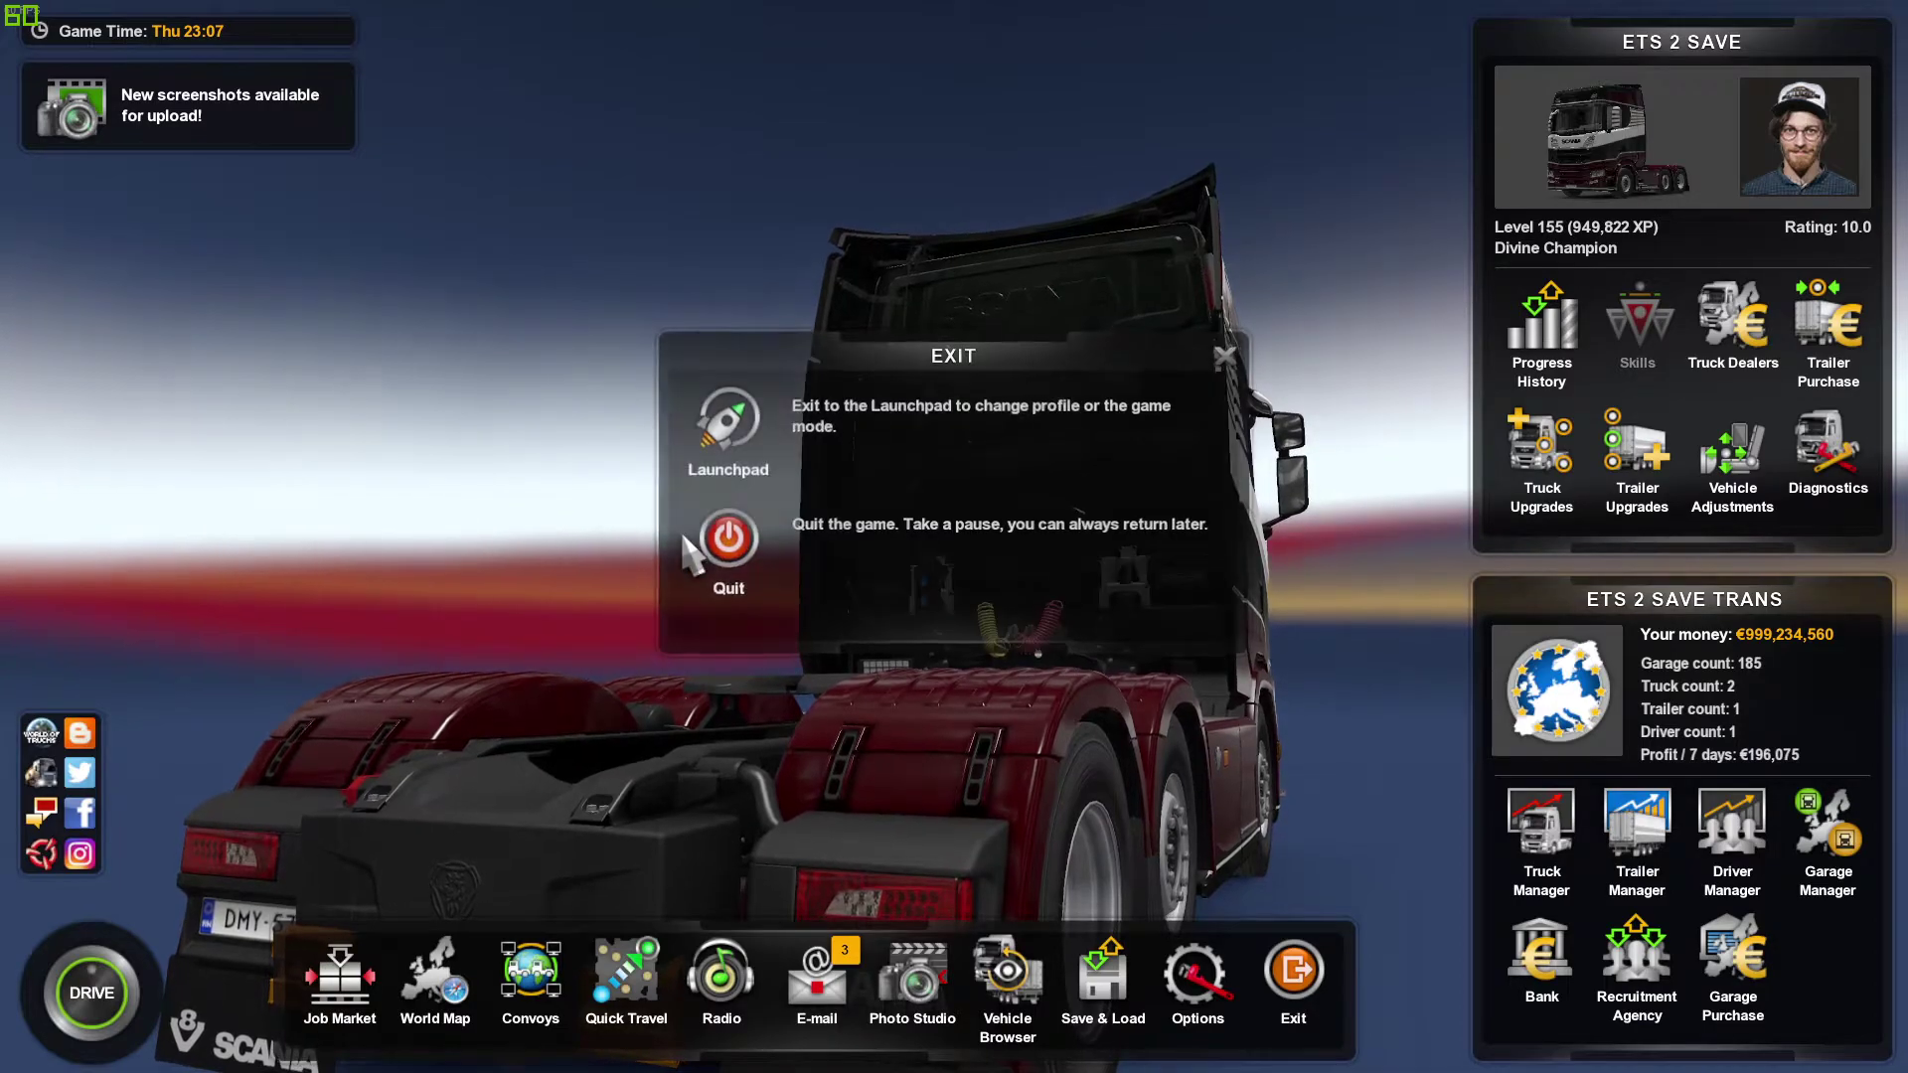
left_click(729, 542)
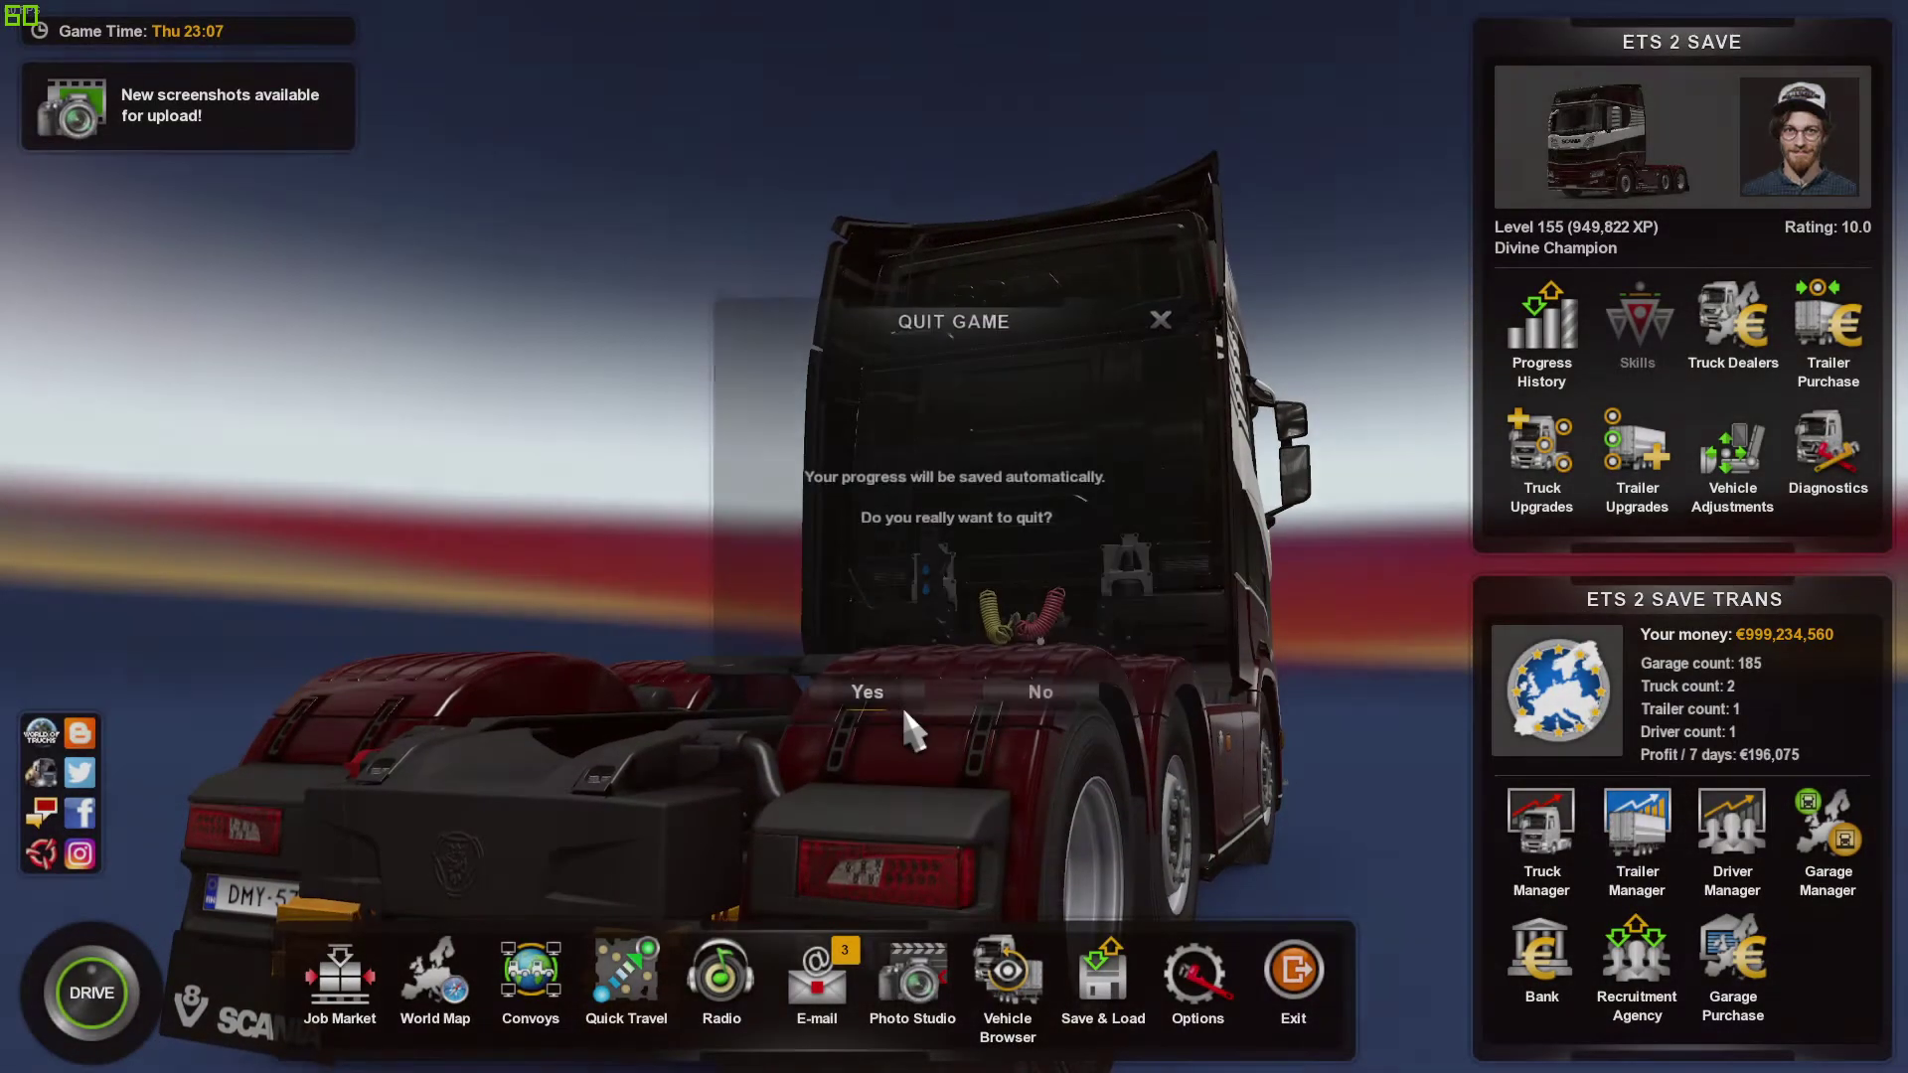
left_click(893, 692)
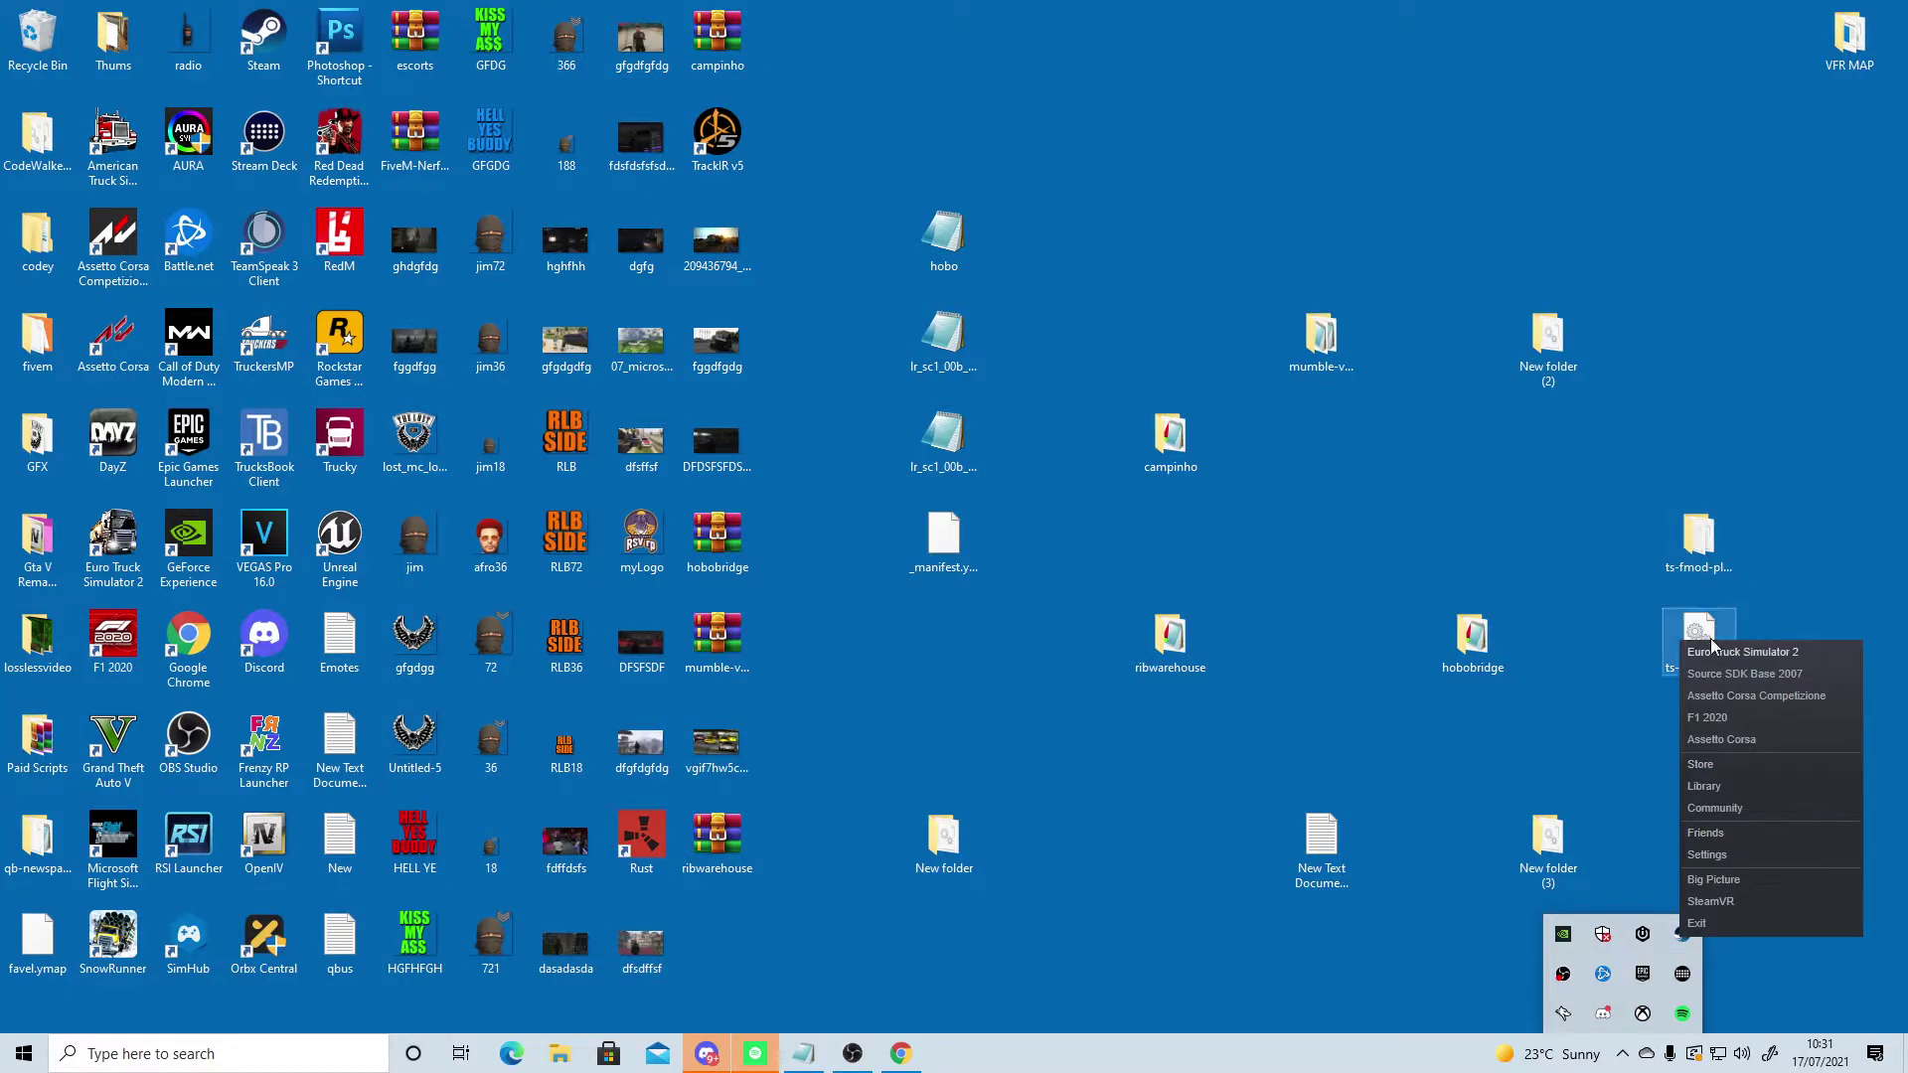
Step: Relaunch Euro Truck Simulator 2 through Steam, accept the advanced SDK features request, and continue the saved game
left_click(1115, 584)
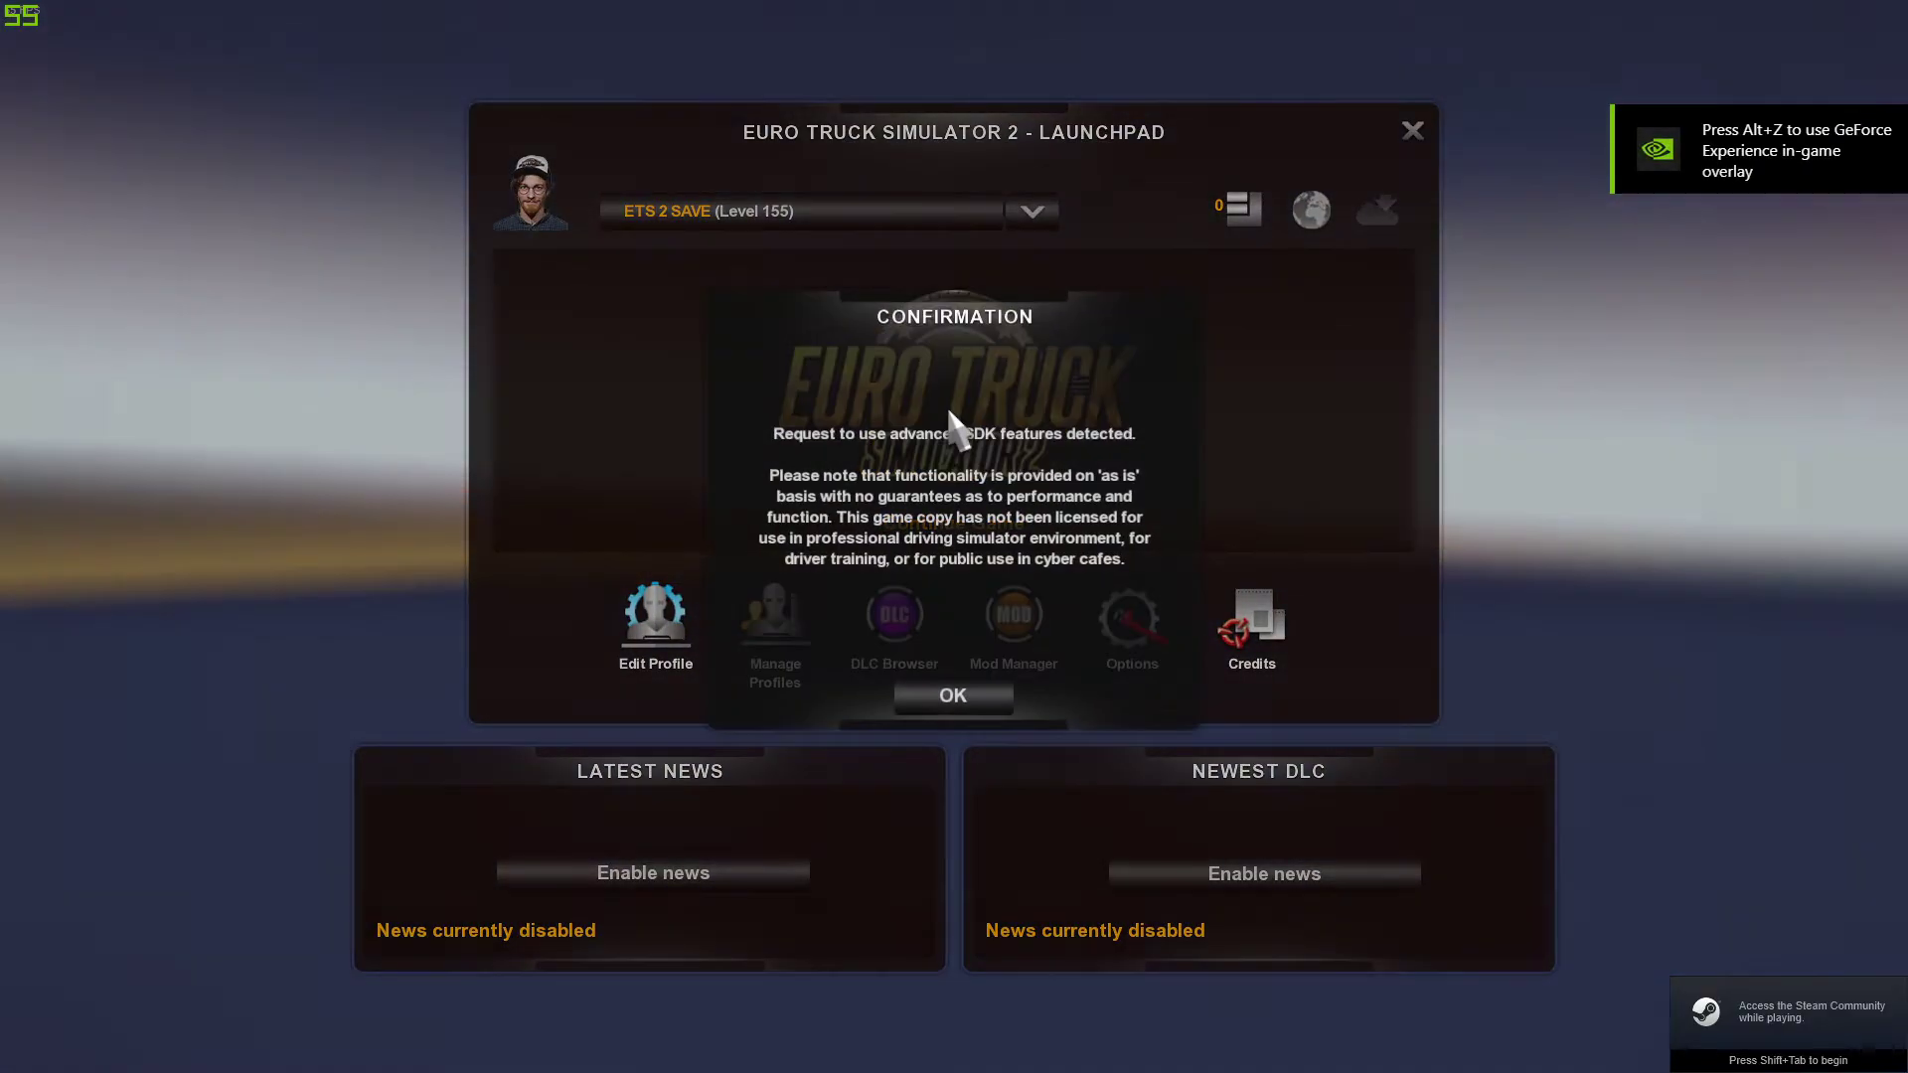
left_click(969, 696)
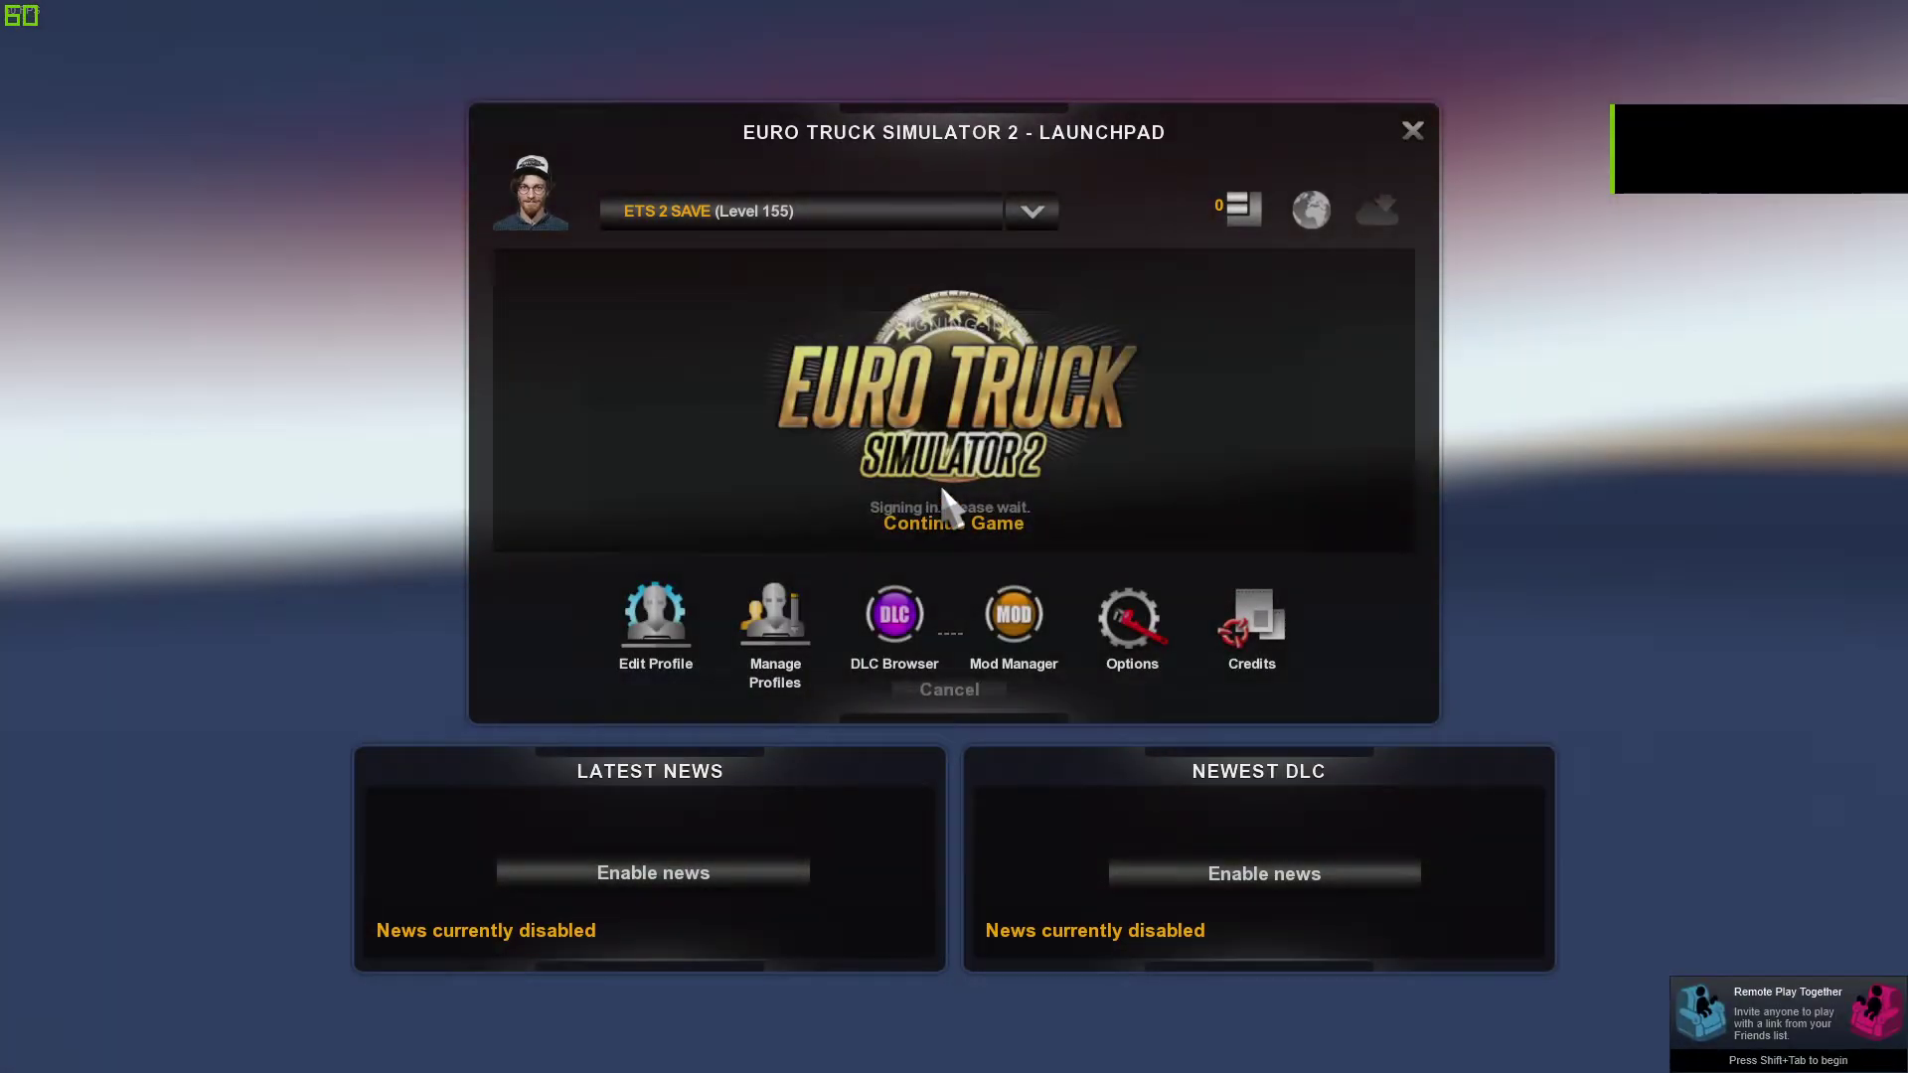
left_click(947, 502)
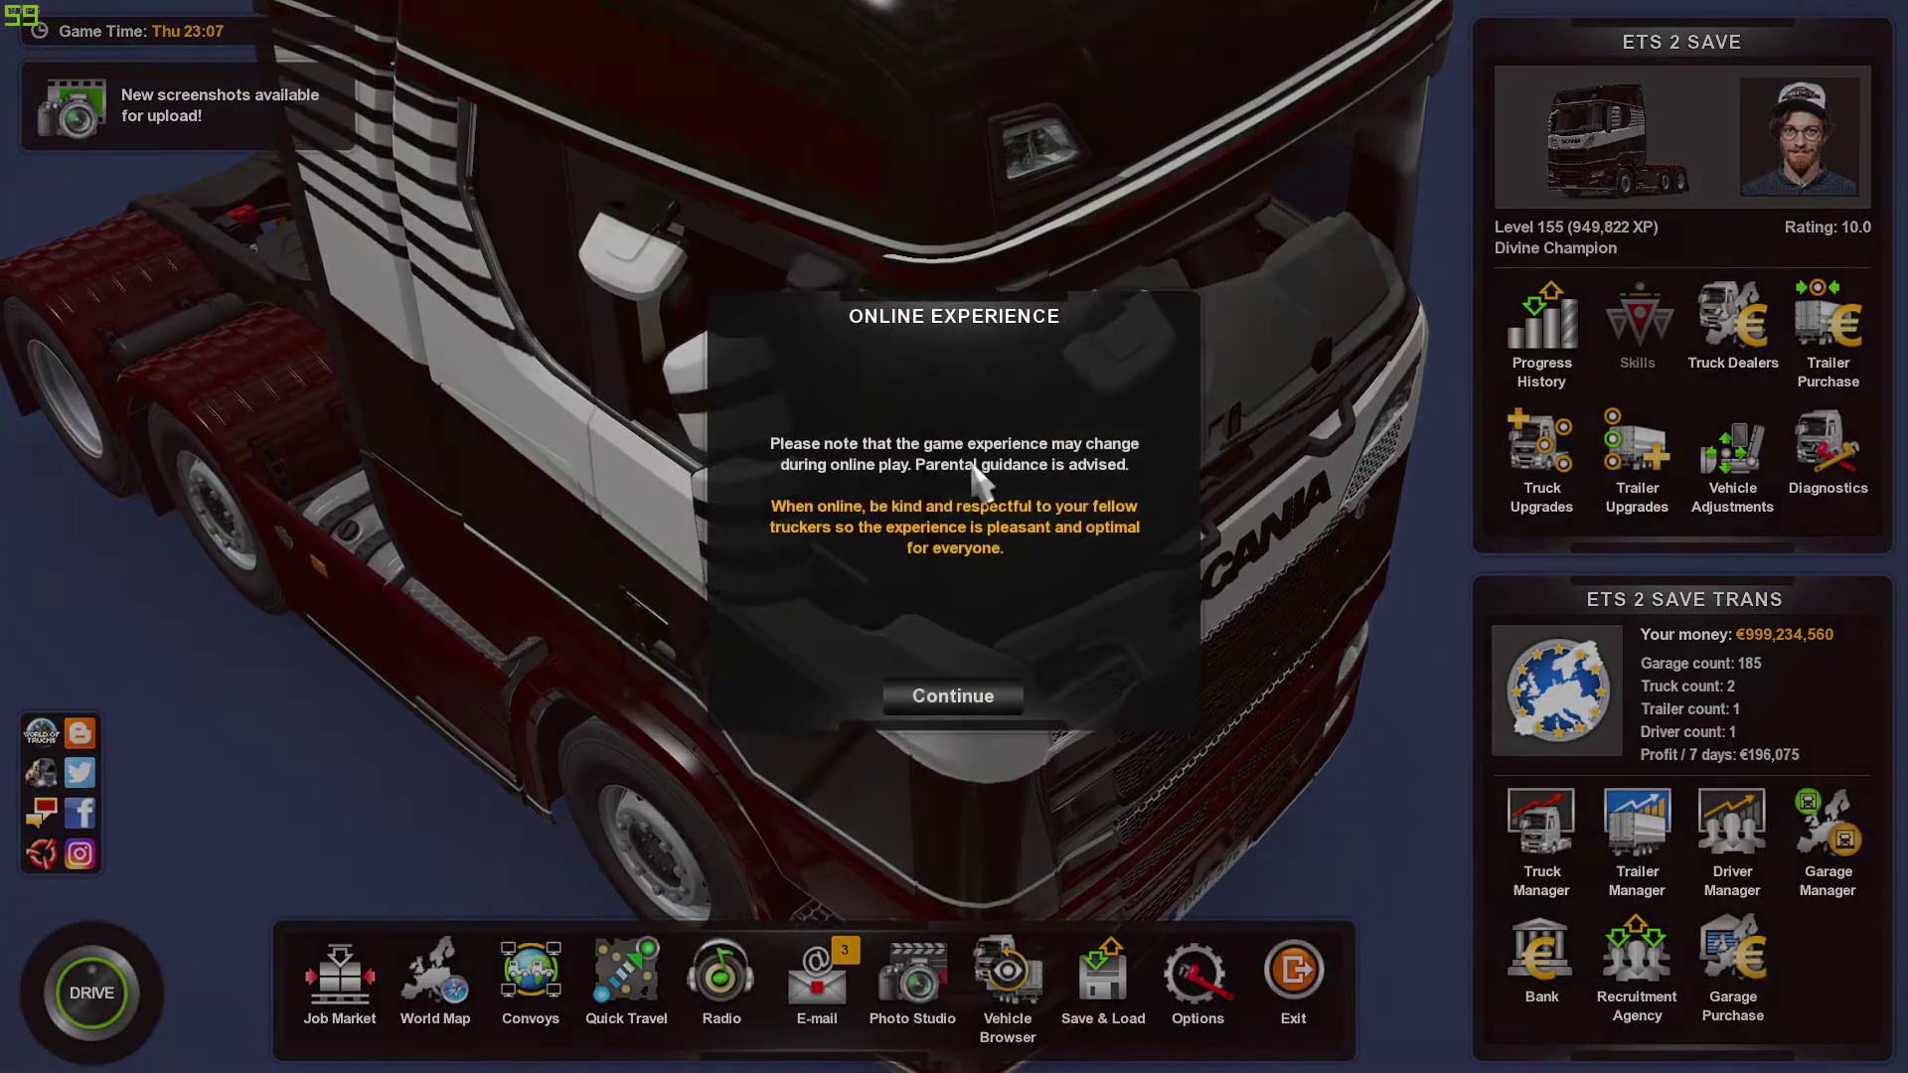
Step: Accept the online experience notice, host the RIBPACK CONVOY session with the preset options, and enter the truck
left_click(952, 698)
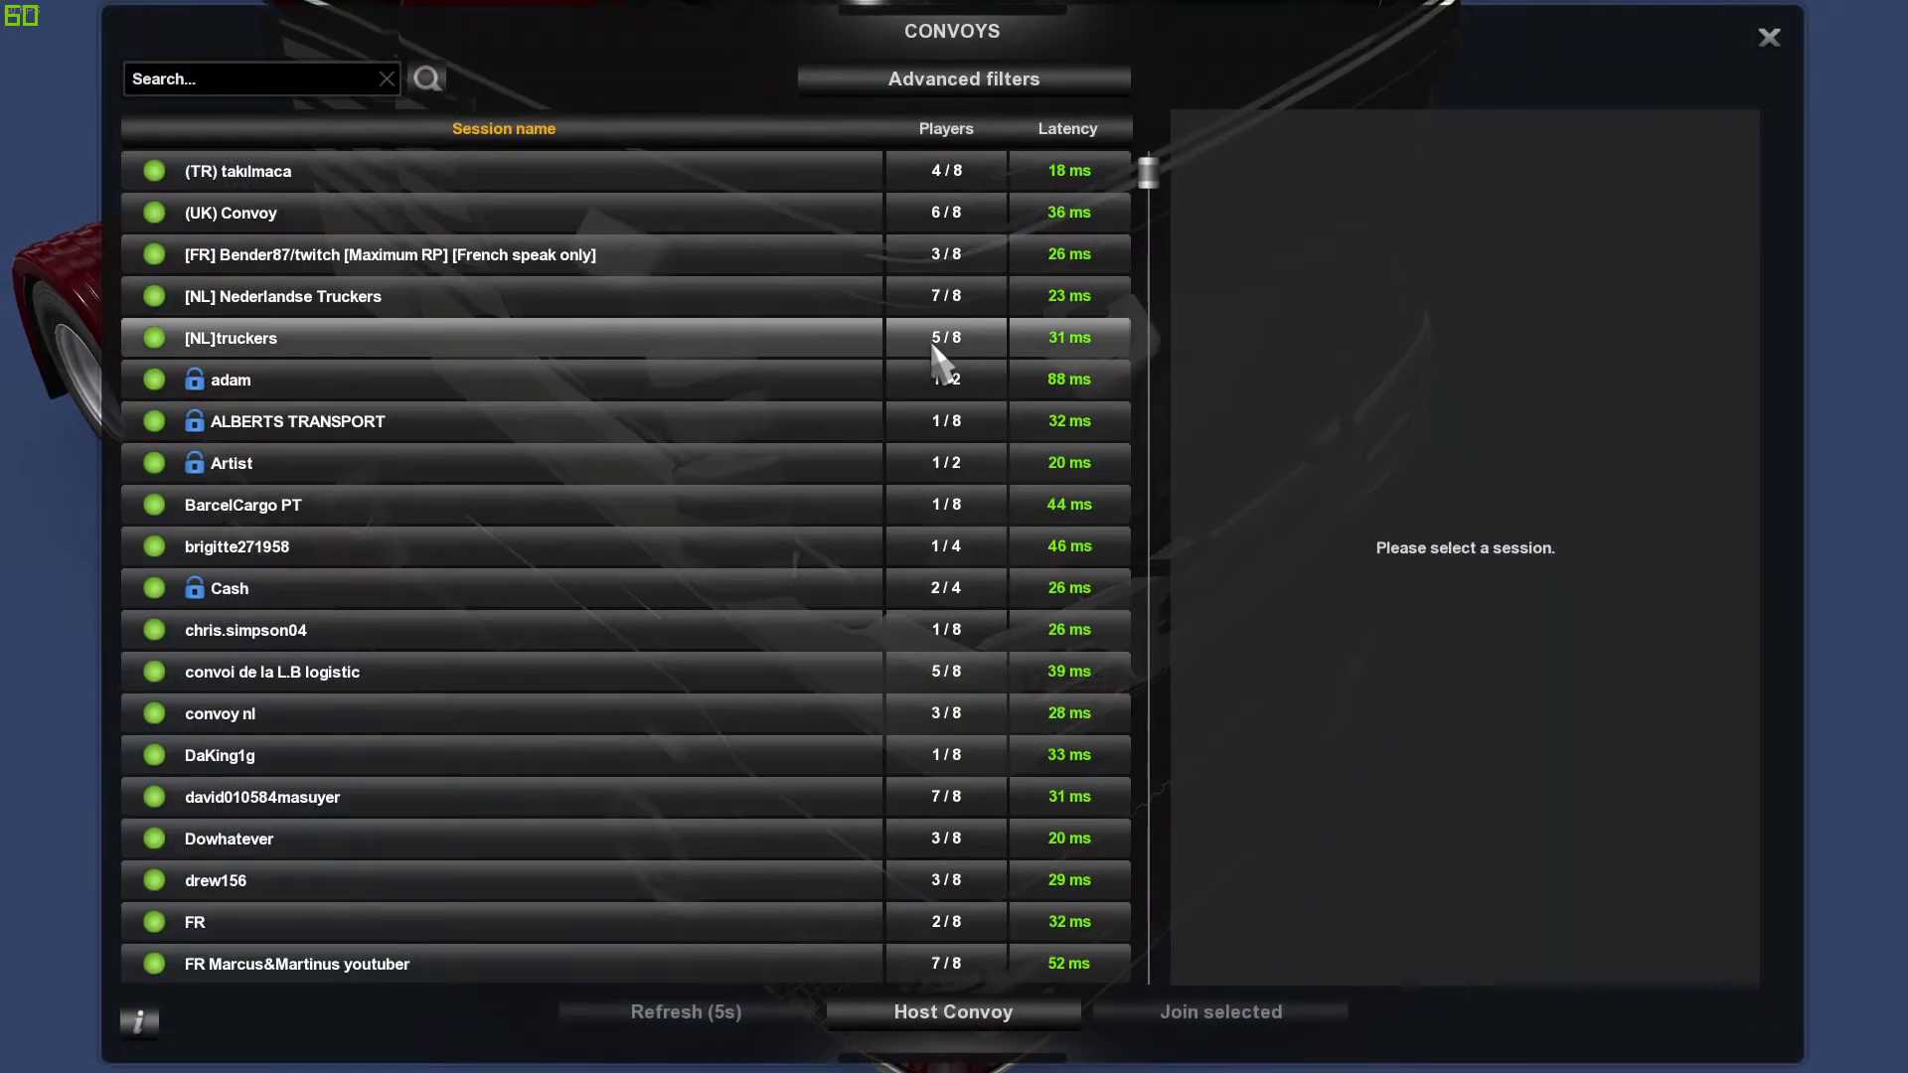
left_click(954, 1015)
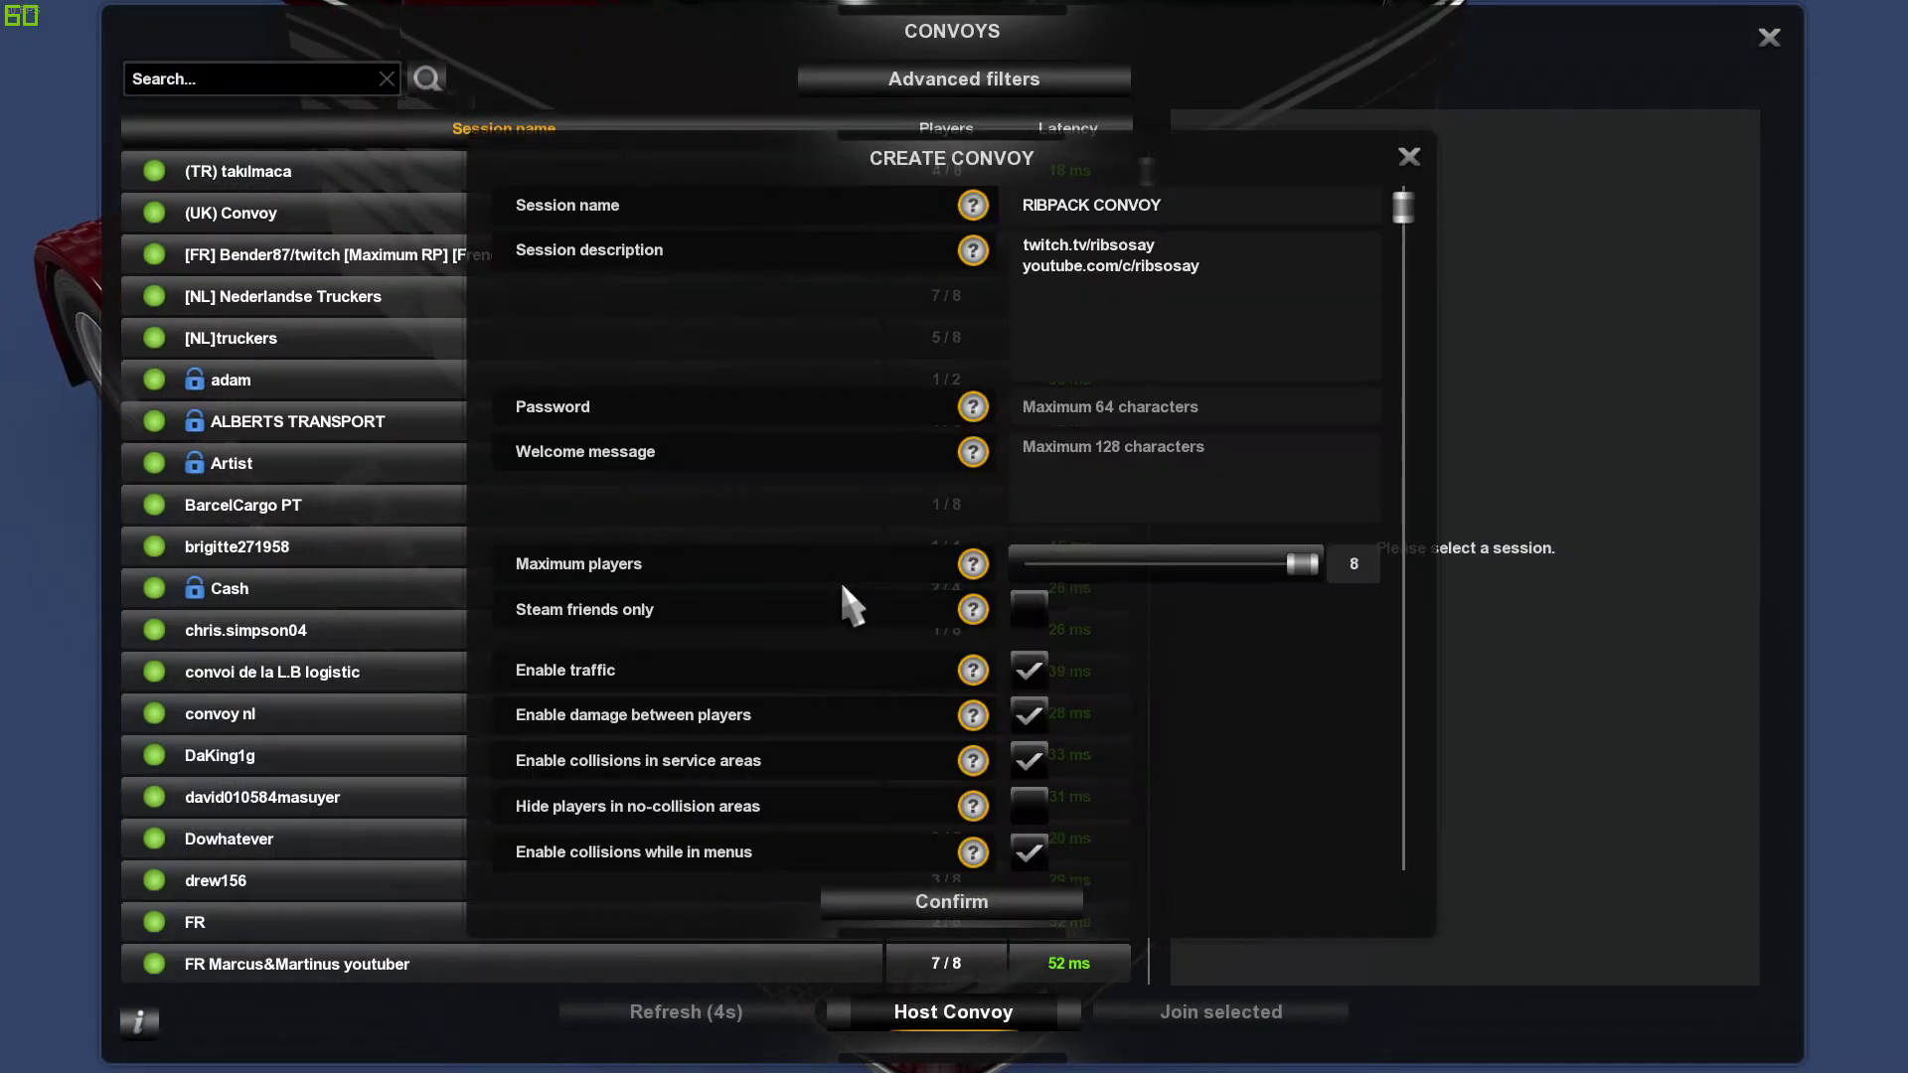
left_click(987, 905)
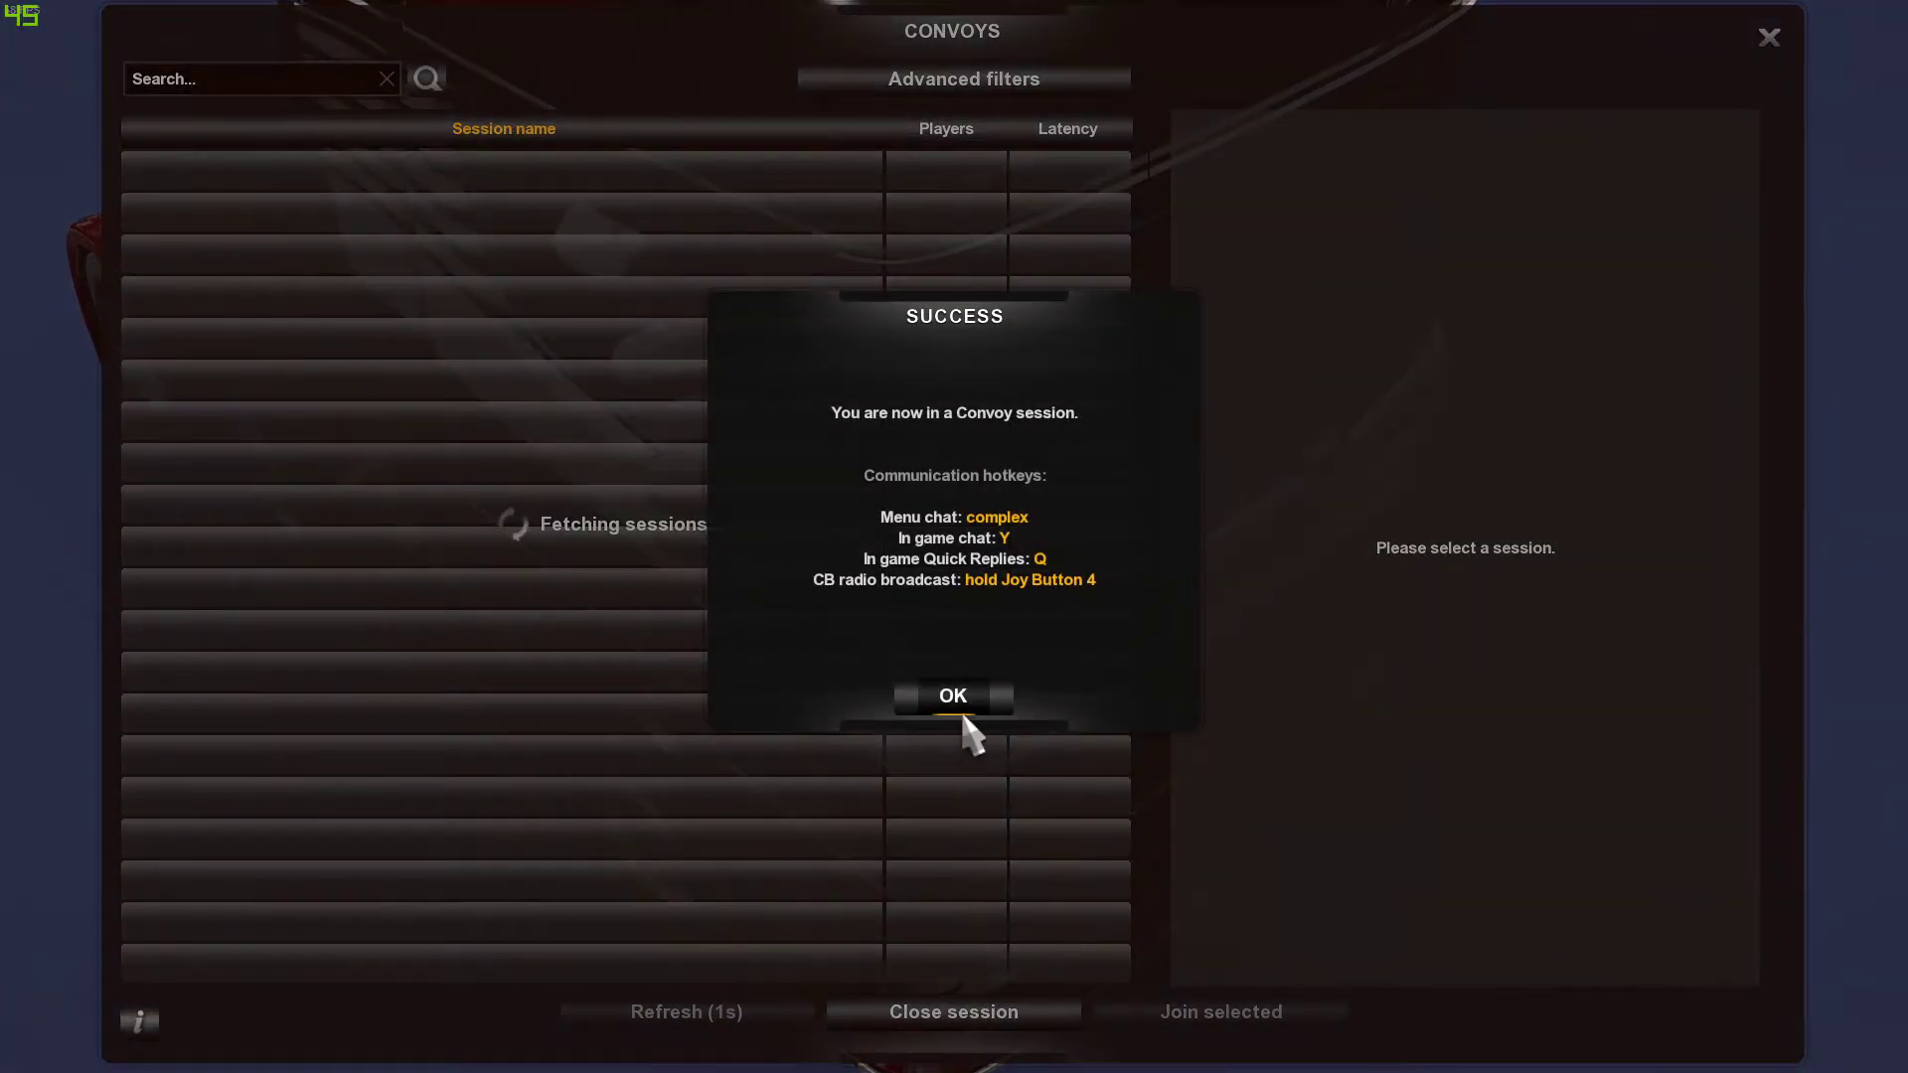
left_click(960, 708)
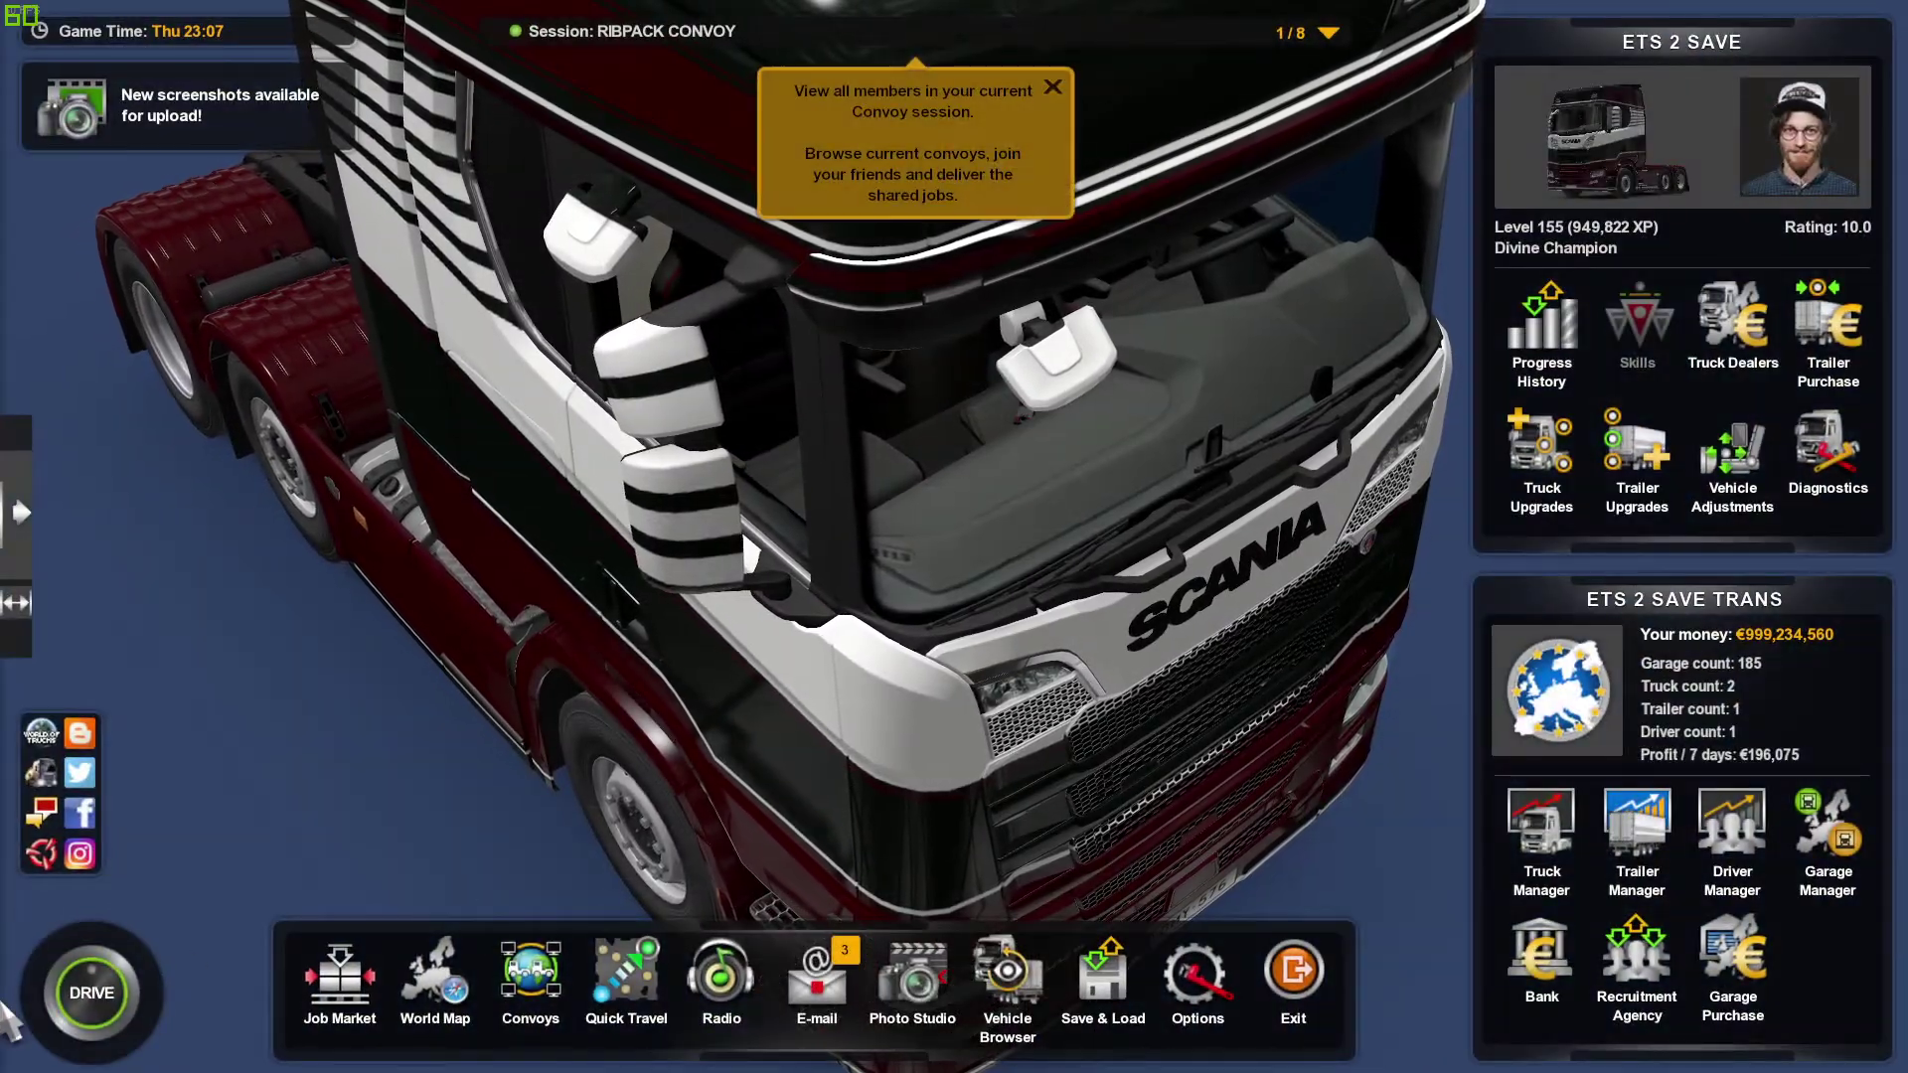
left_click(51, 987)
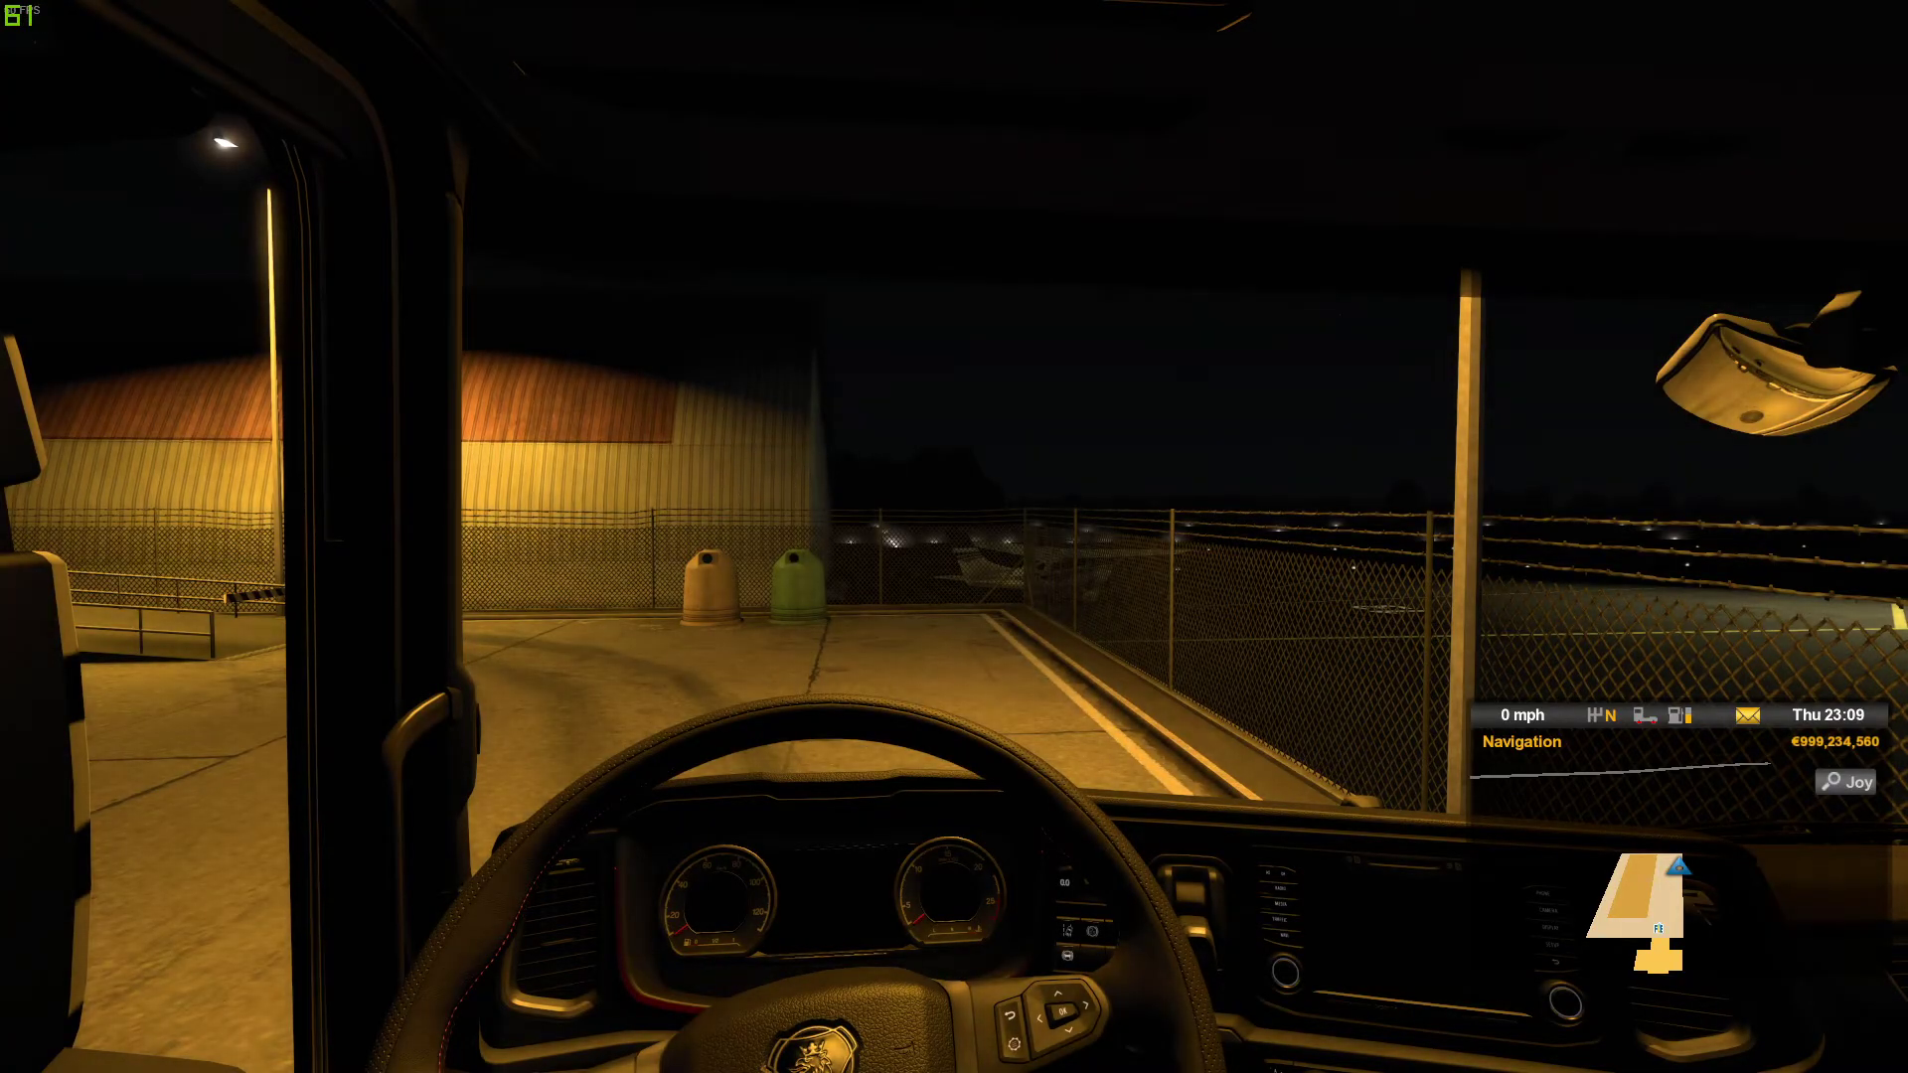
Step: Look around the truck cab towards the passenger seat, dashboard and driver's side, and return to the main game screen
key("KP_6")
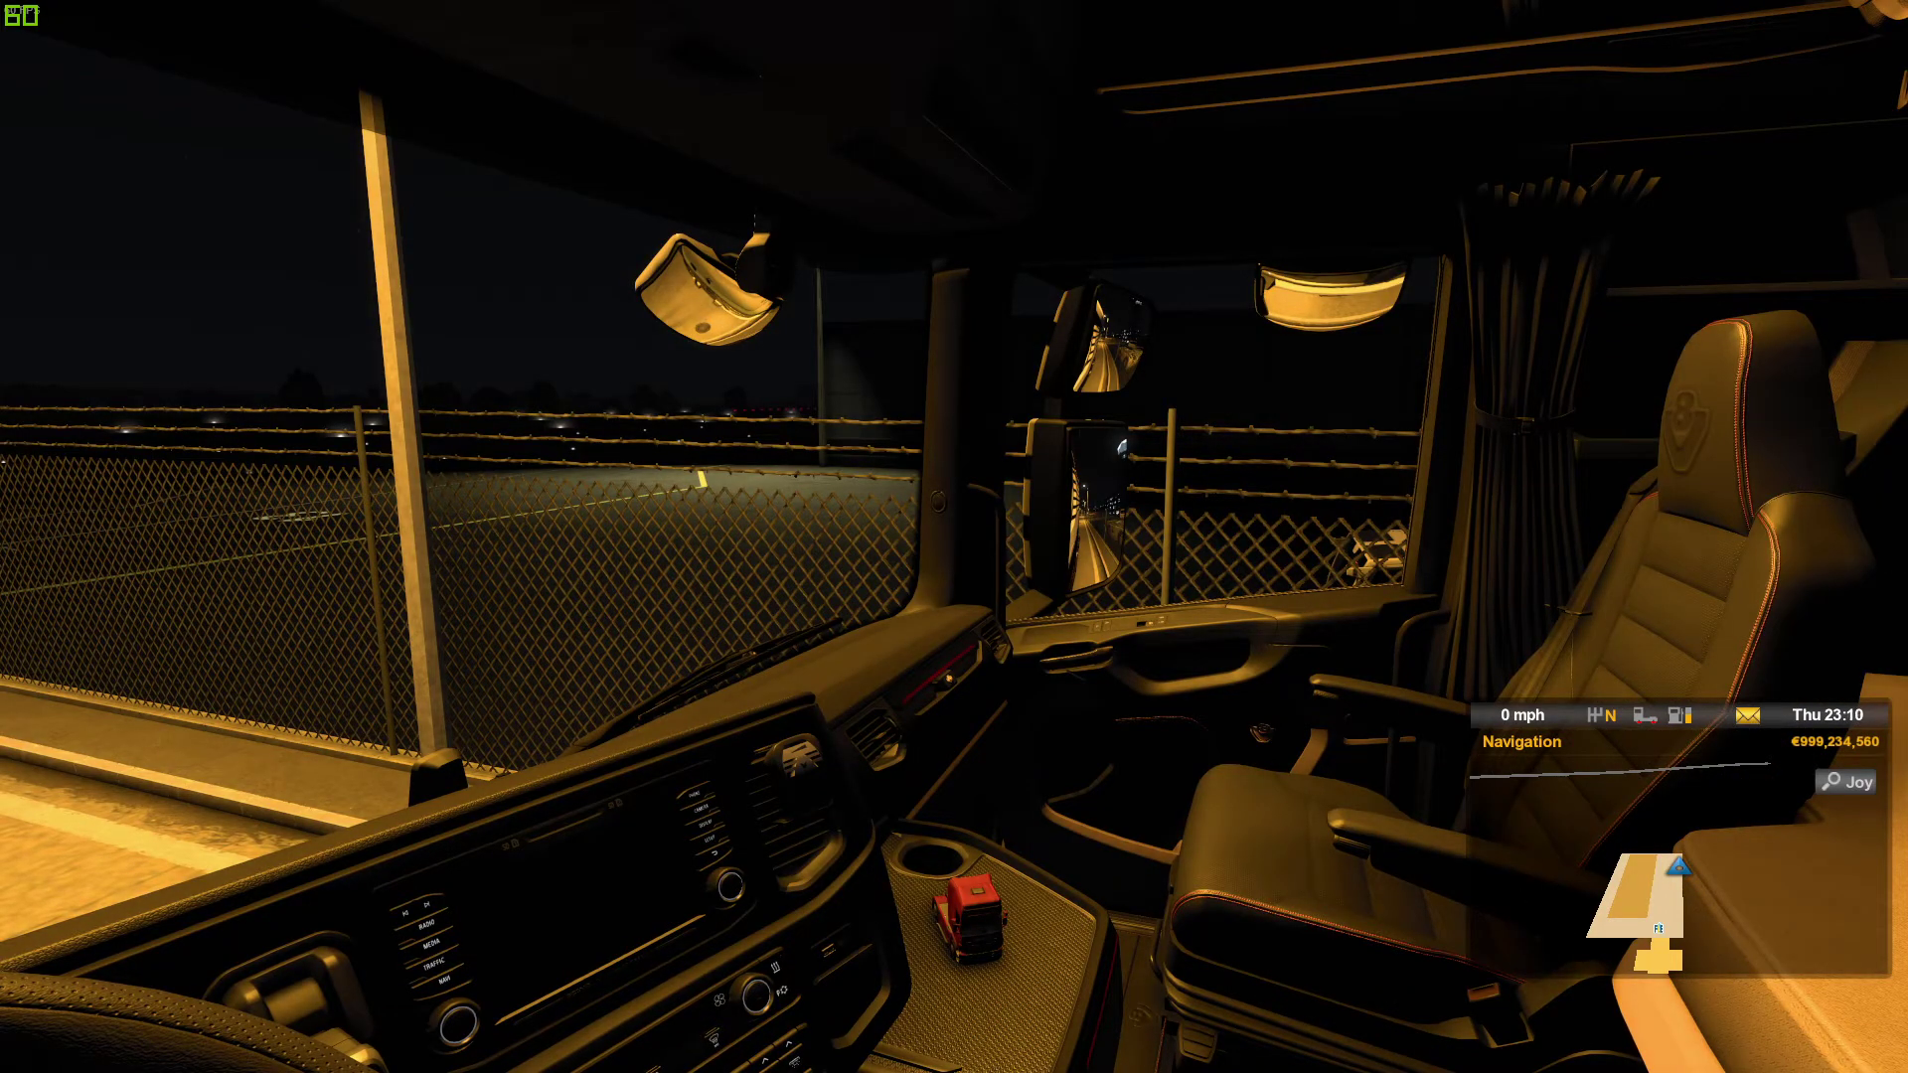
key("KP_8")
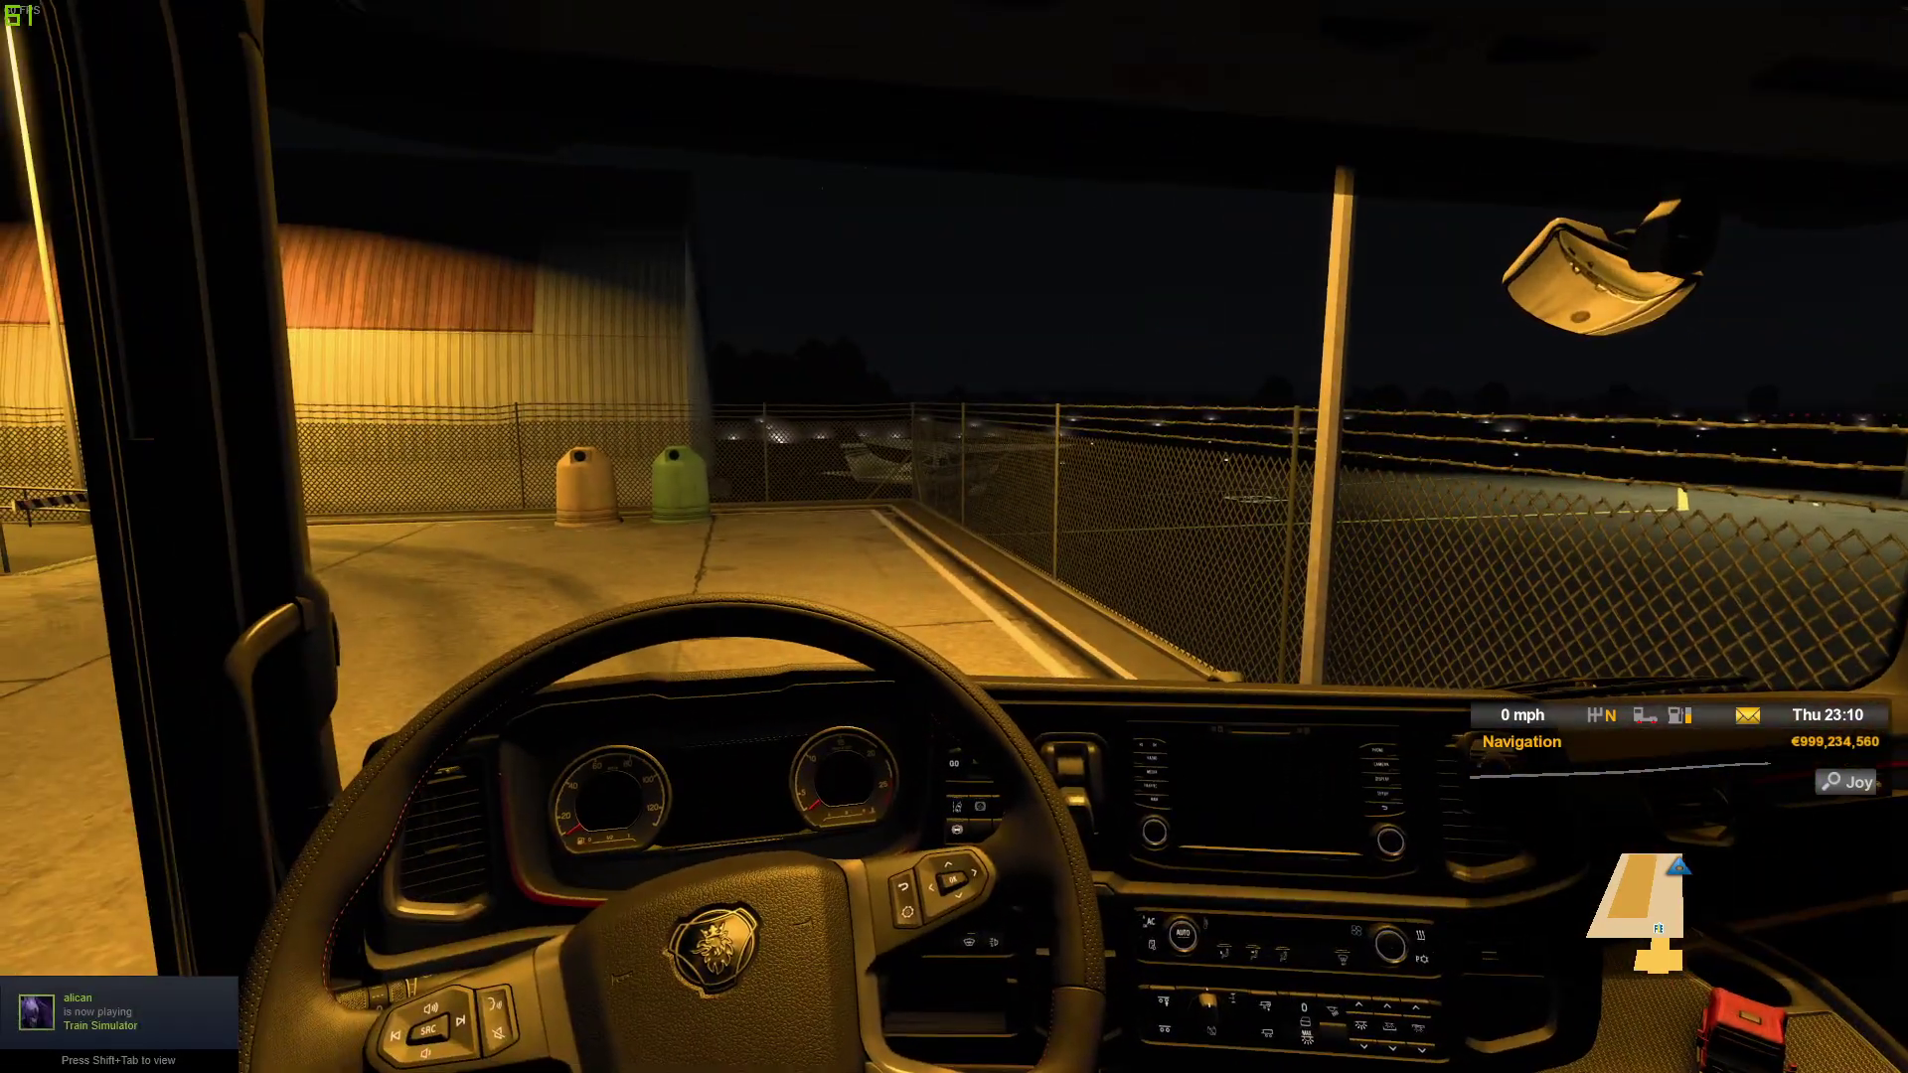
key("KP_4")
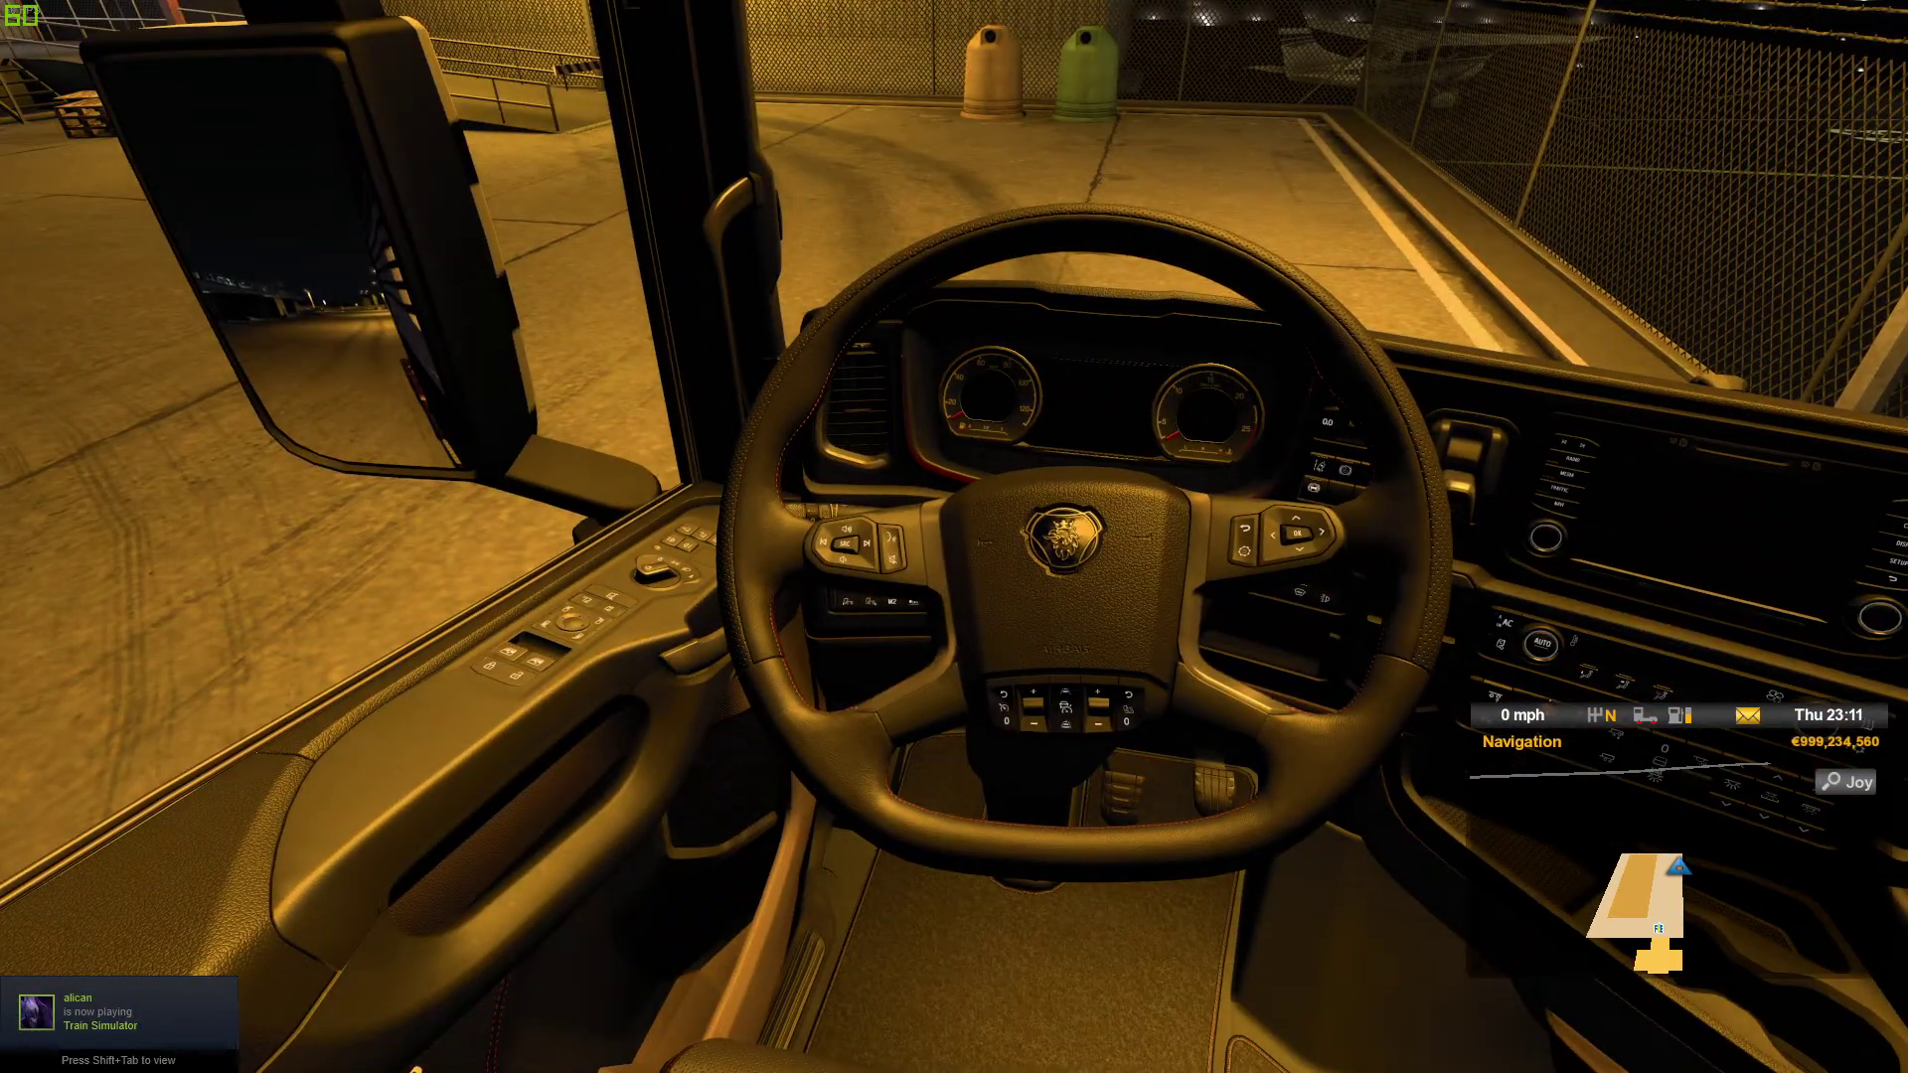
key("KP_8")
key("KP_4")
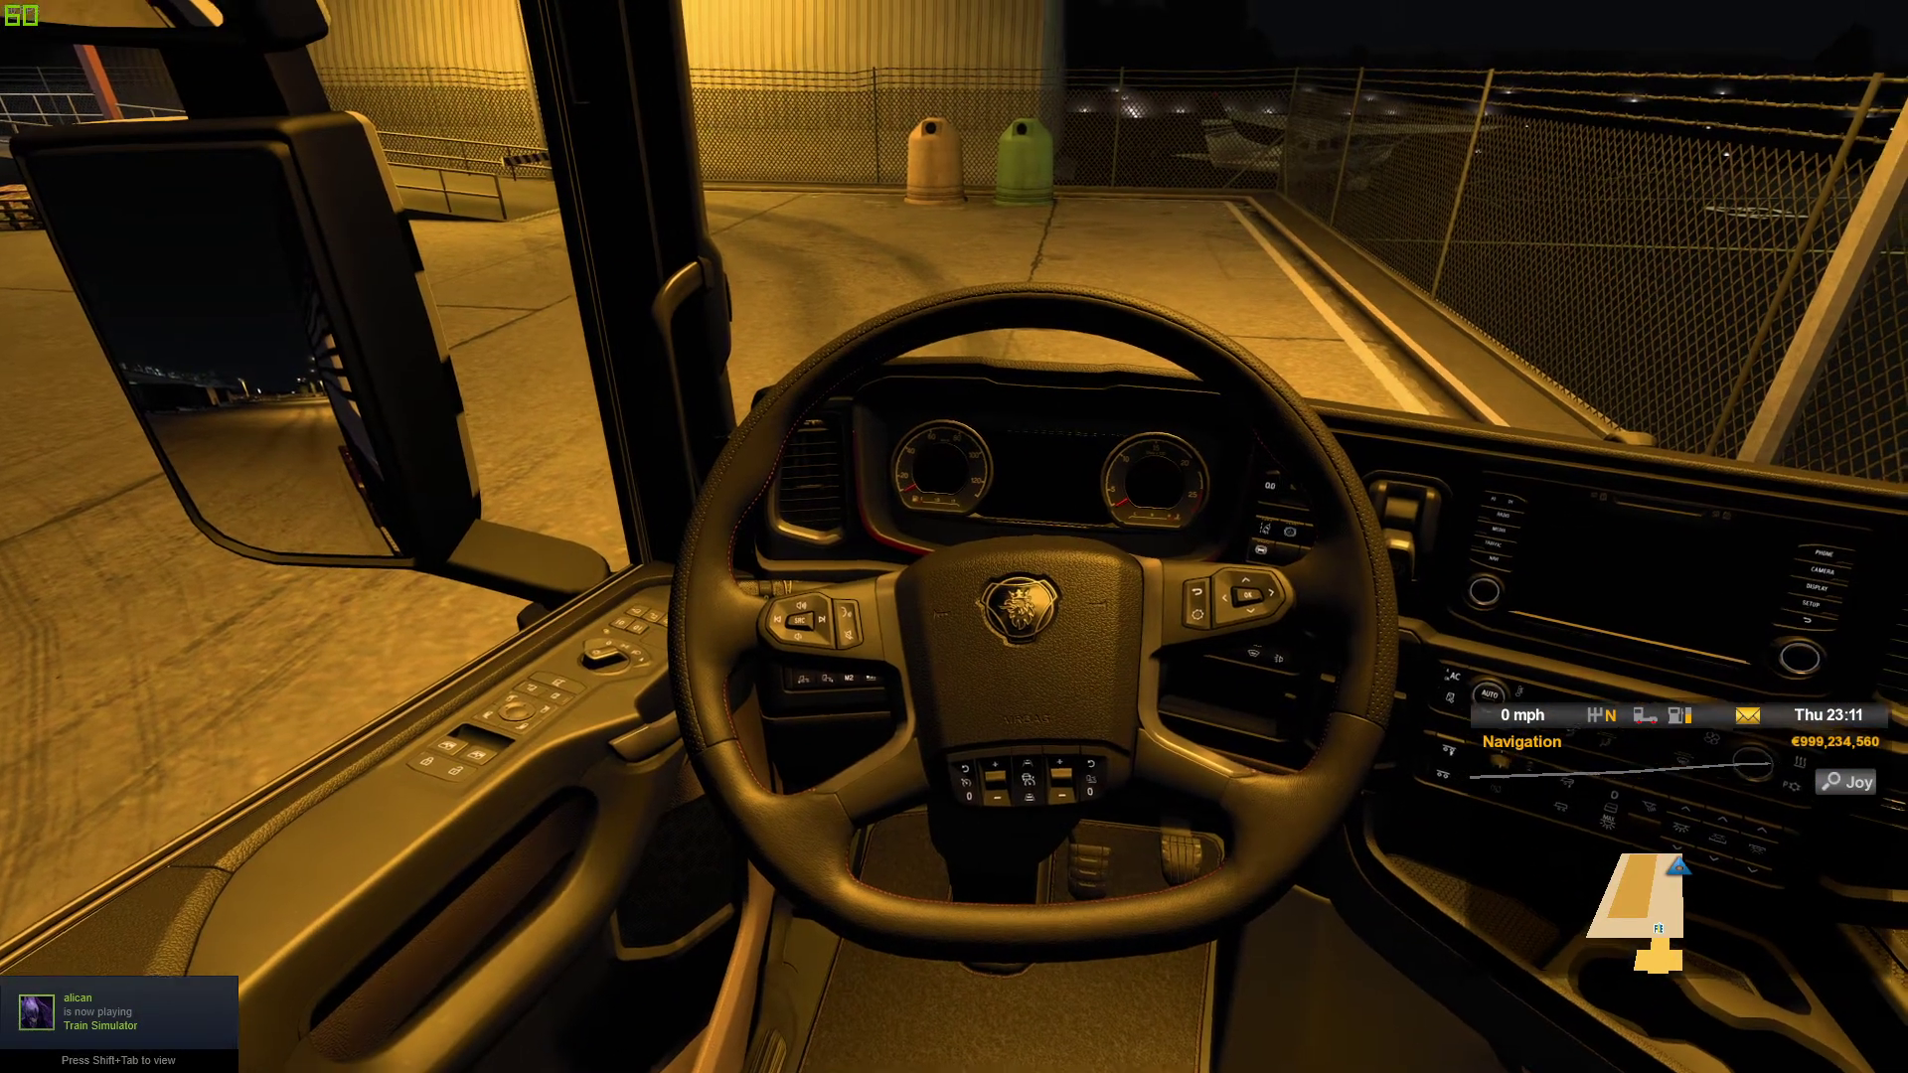
key("Escape")
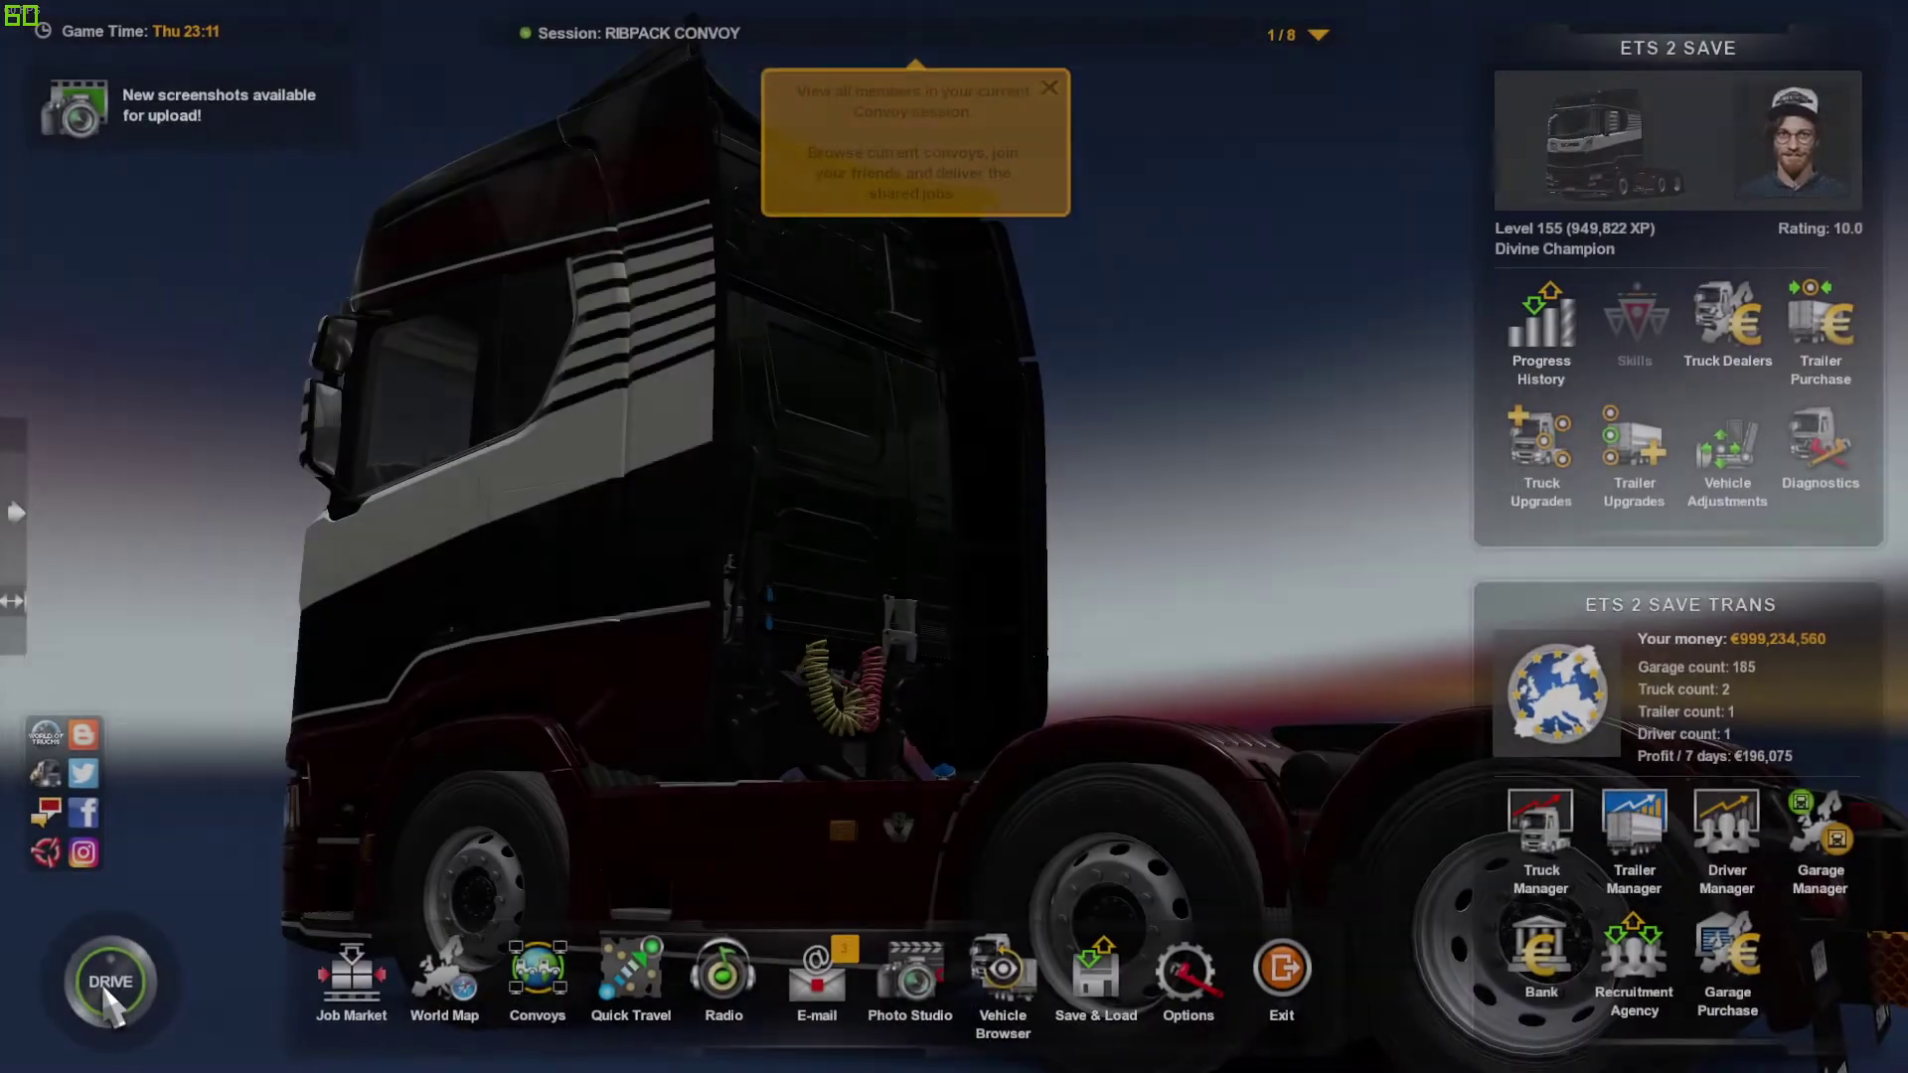
Step: Leave the game for the Windows desktop and check the hidden background programs in the notification area
key("super")
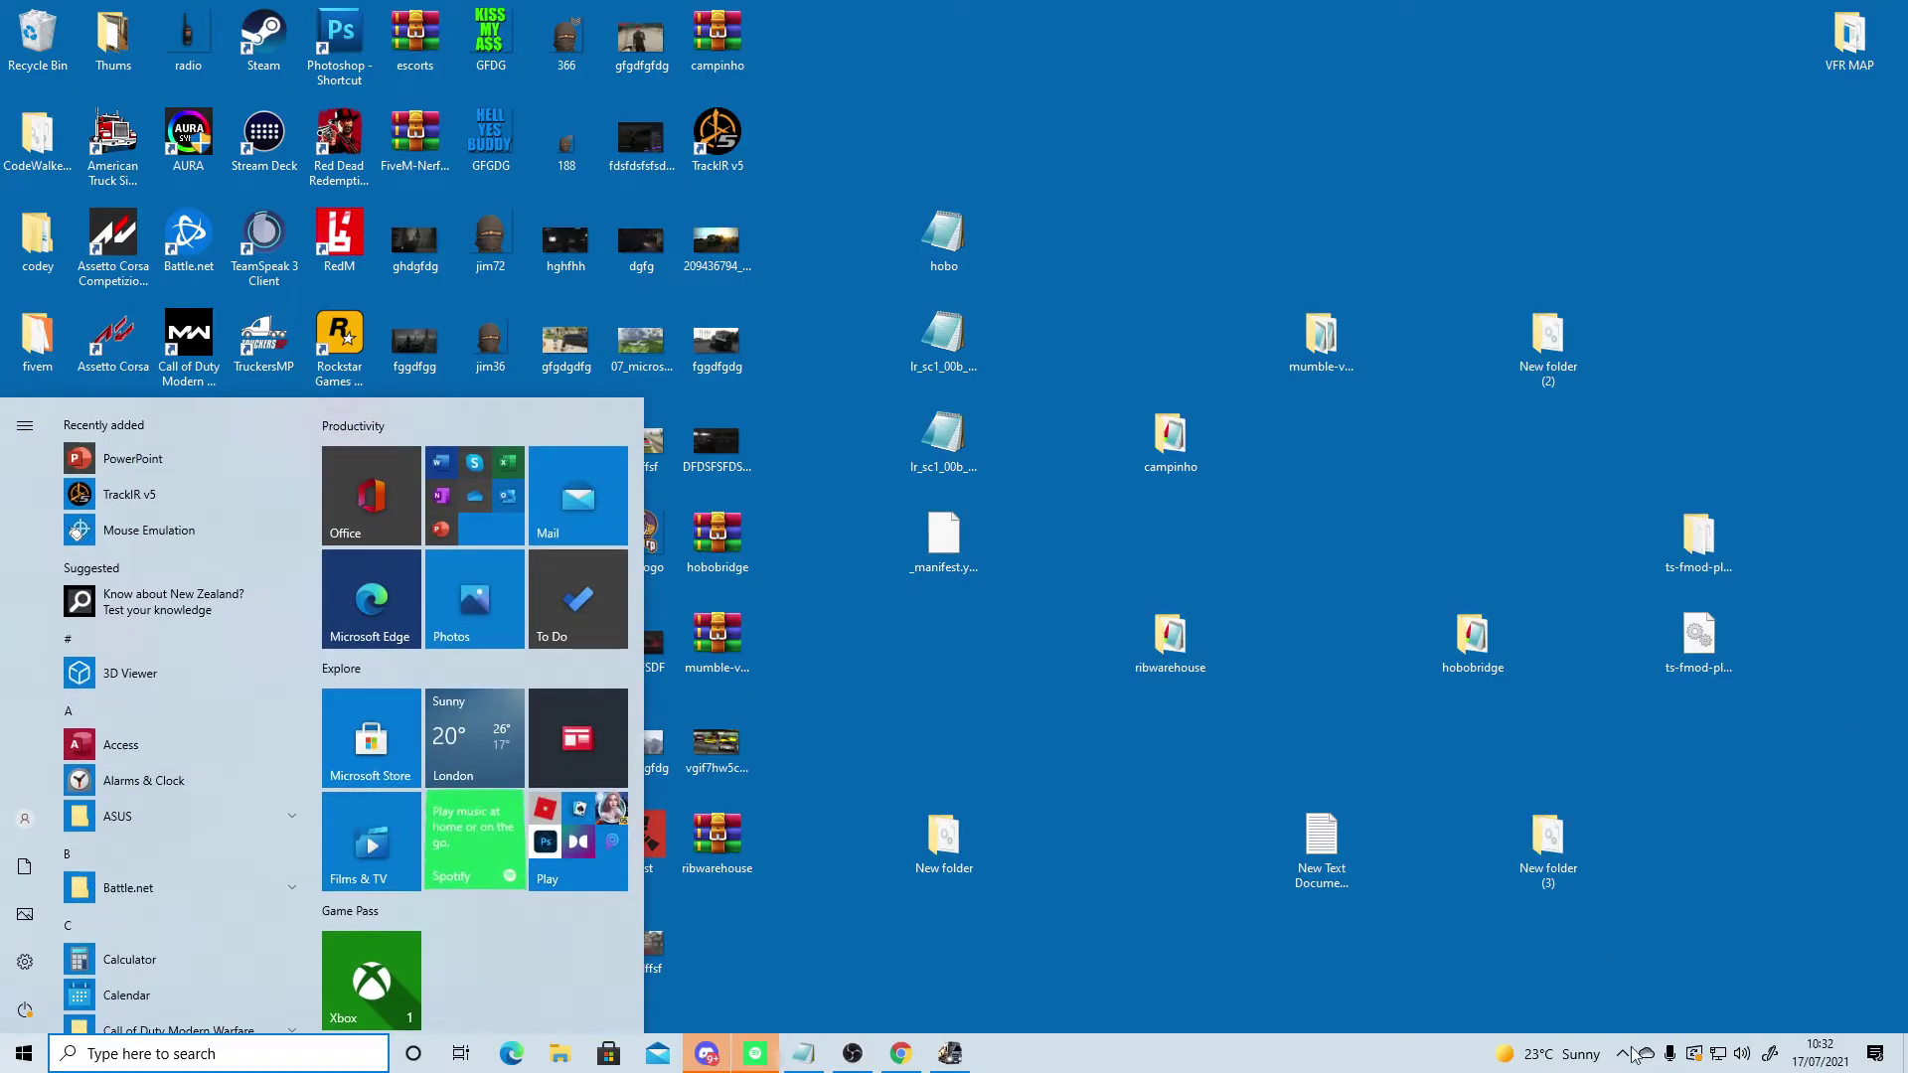
left_click(1623, 1057)
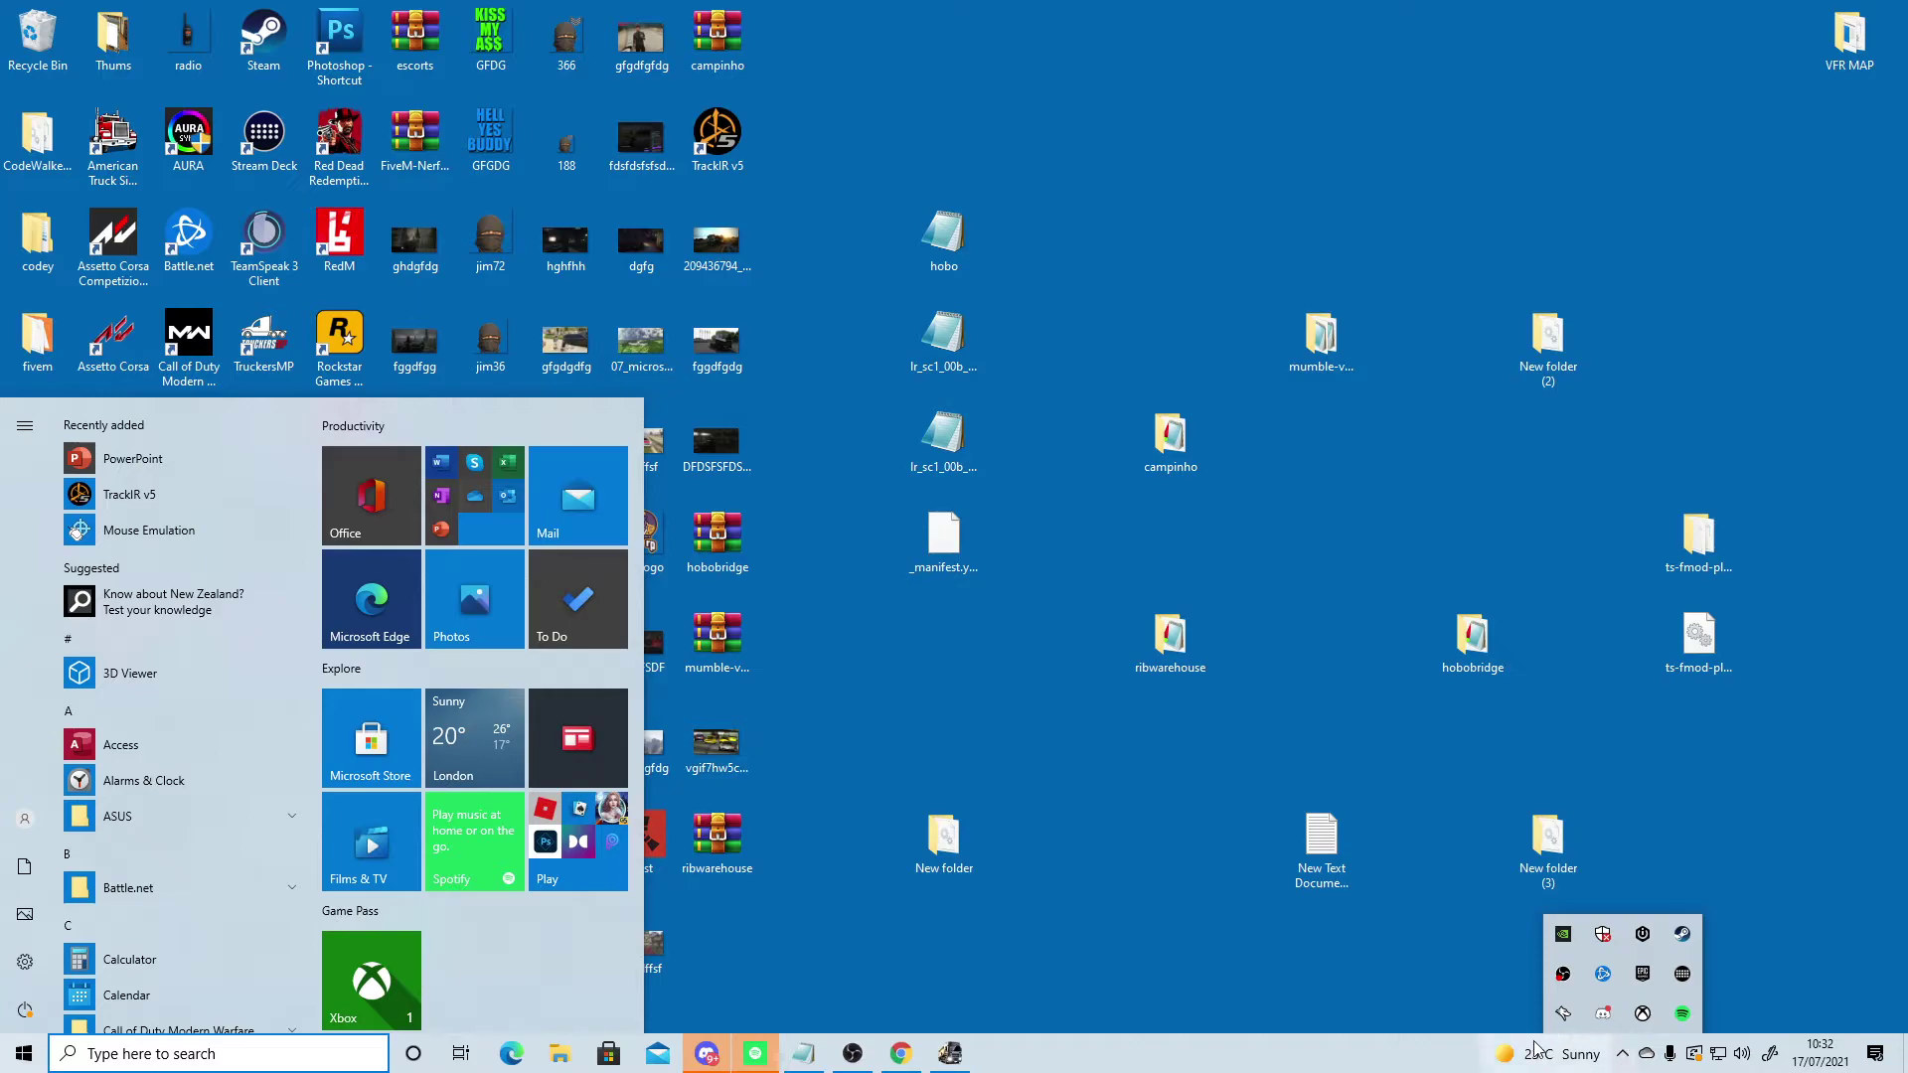
left_click(1014, 840)
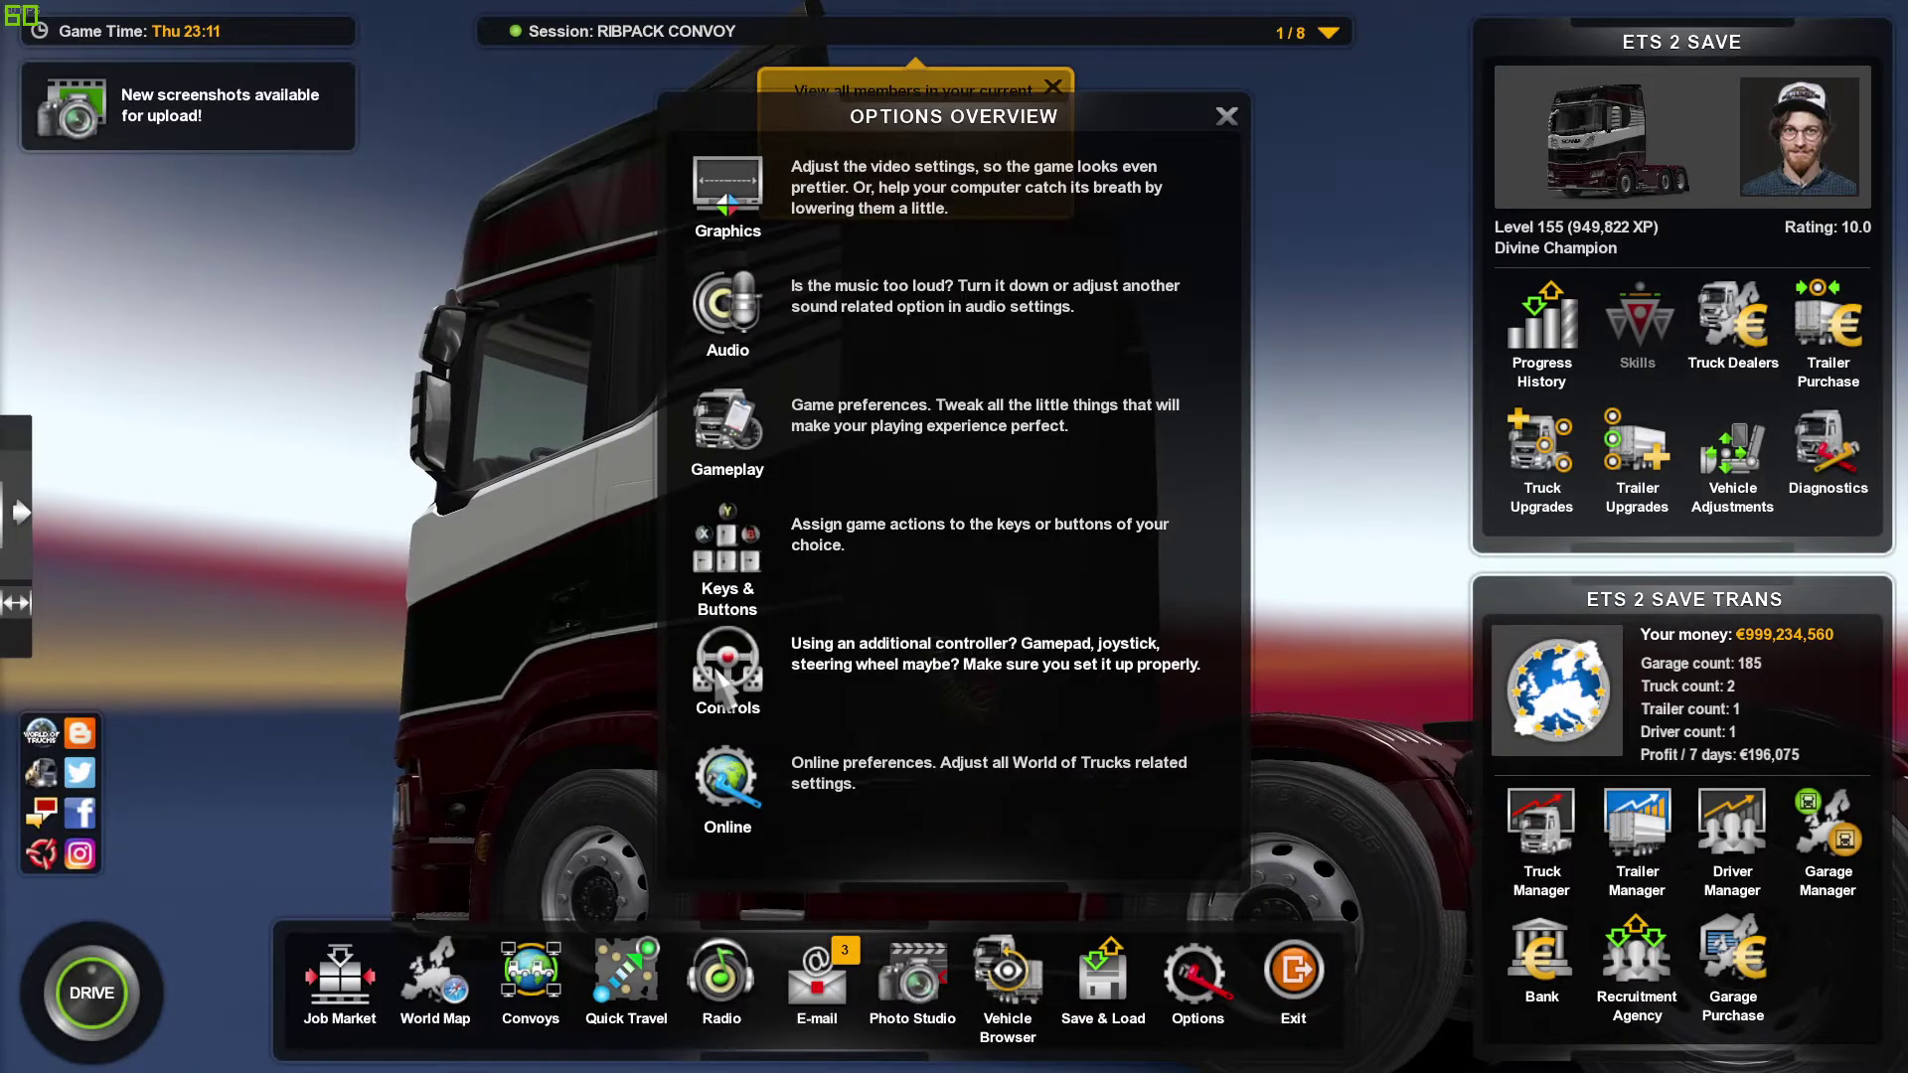
left_click(724, 548)
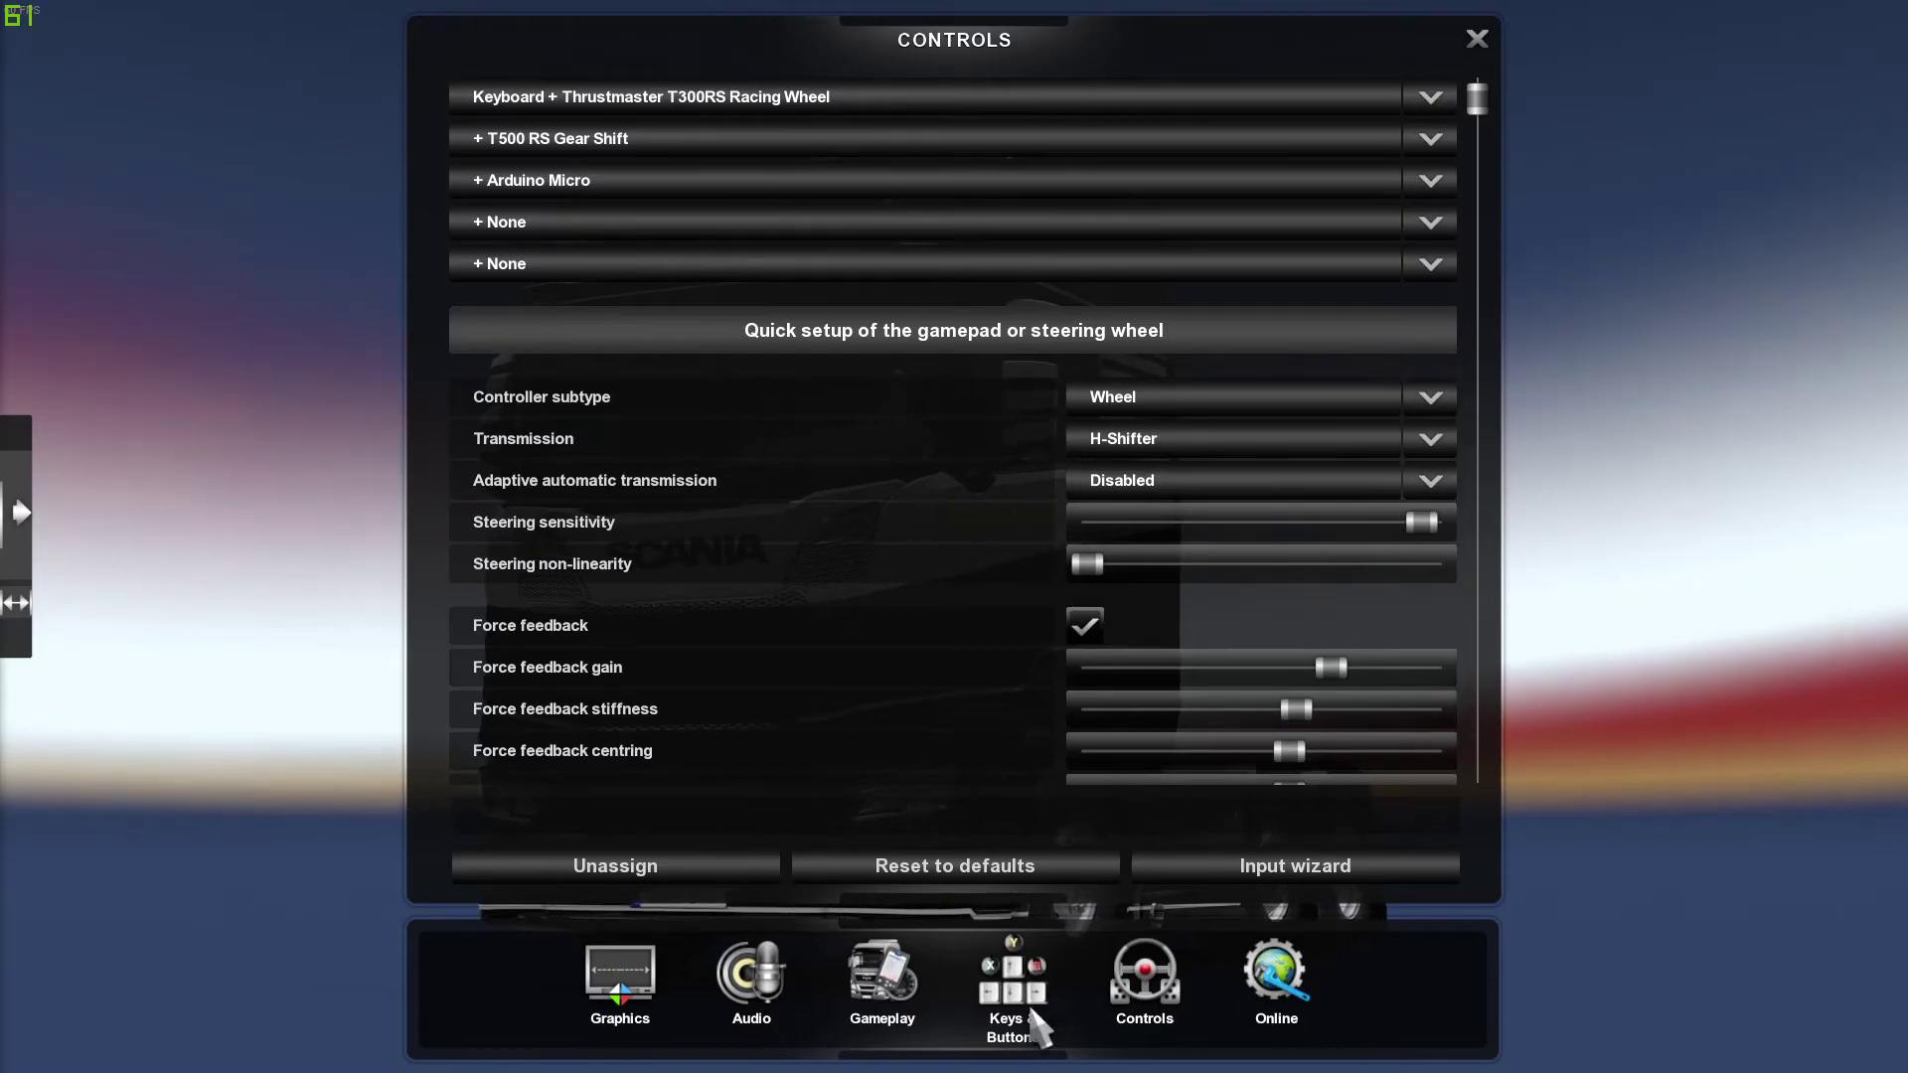
left_click(1247, 871)
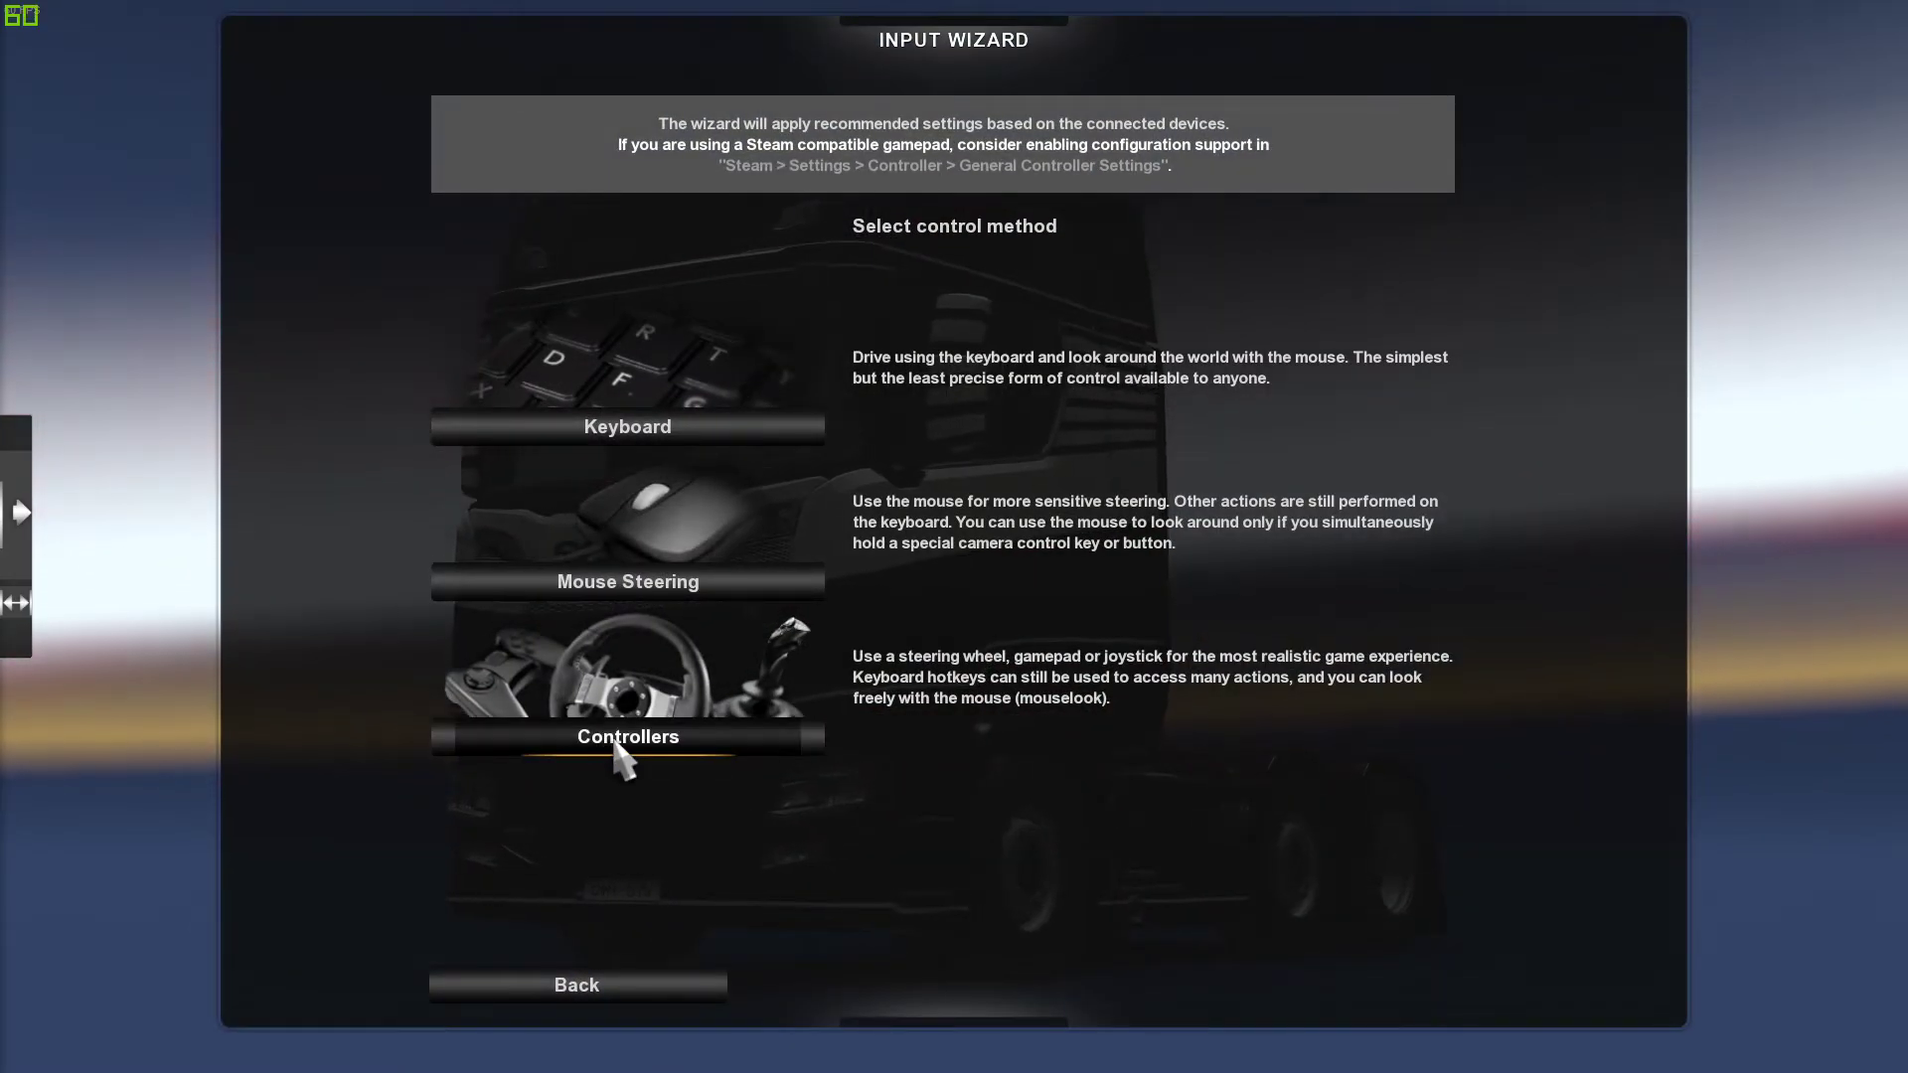
left_click(636, 736)
left_click(634, 314)
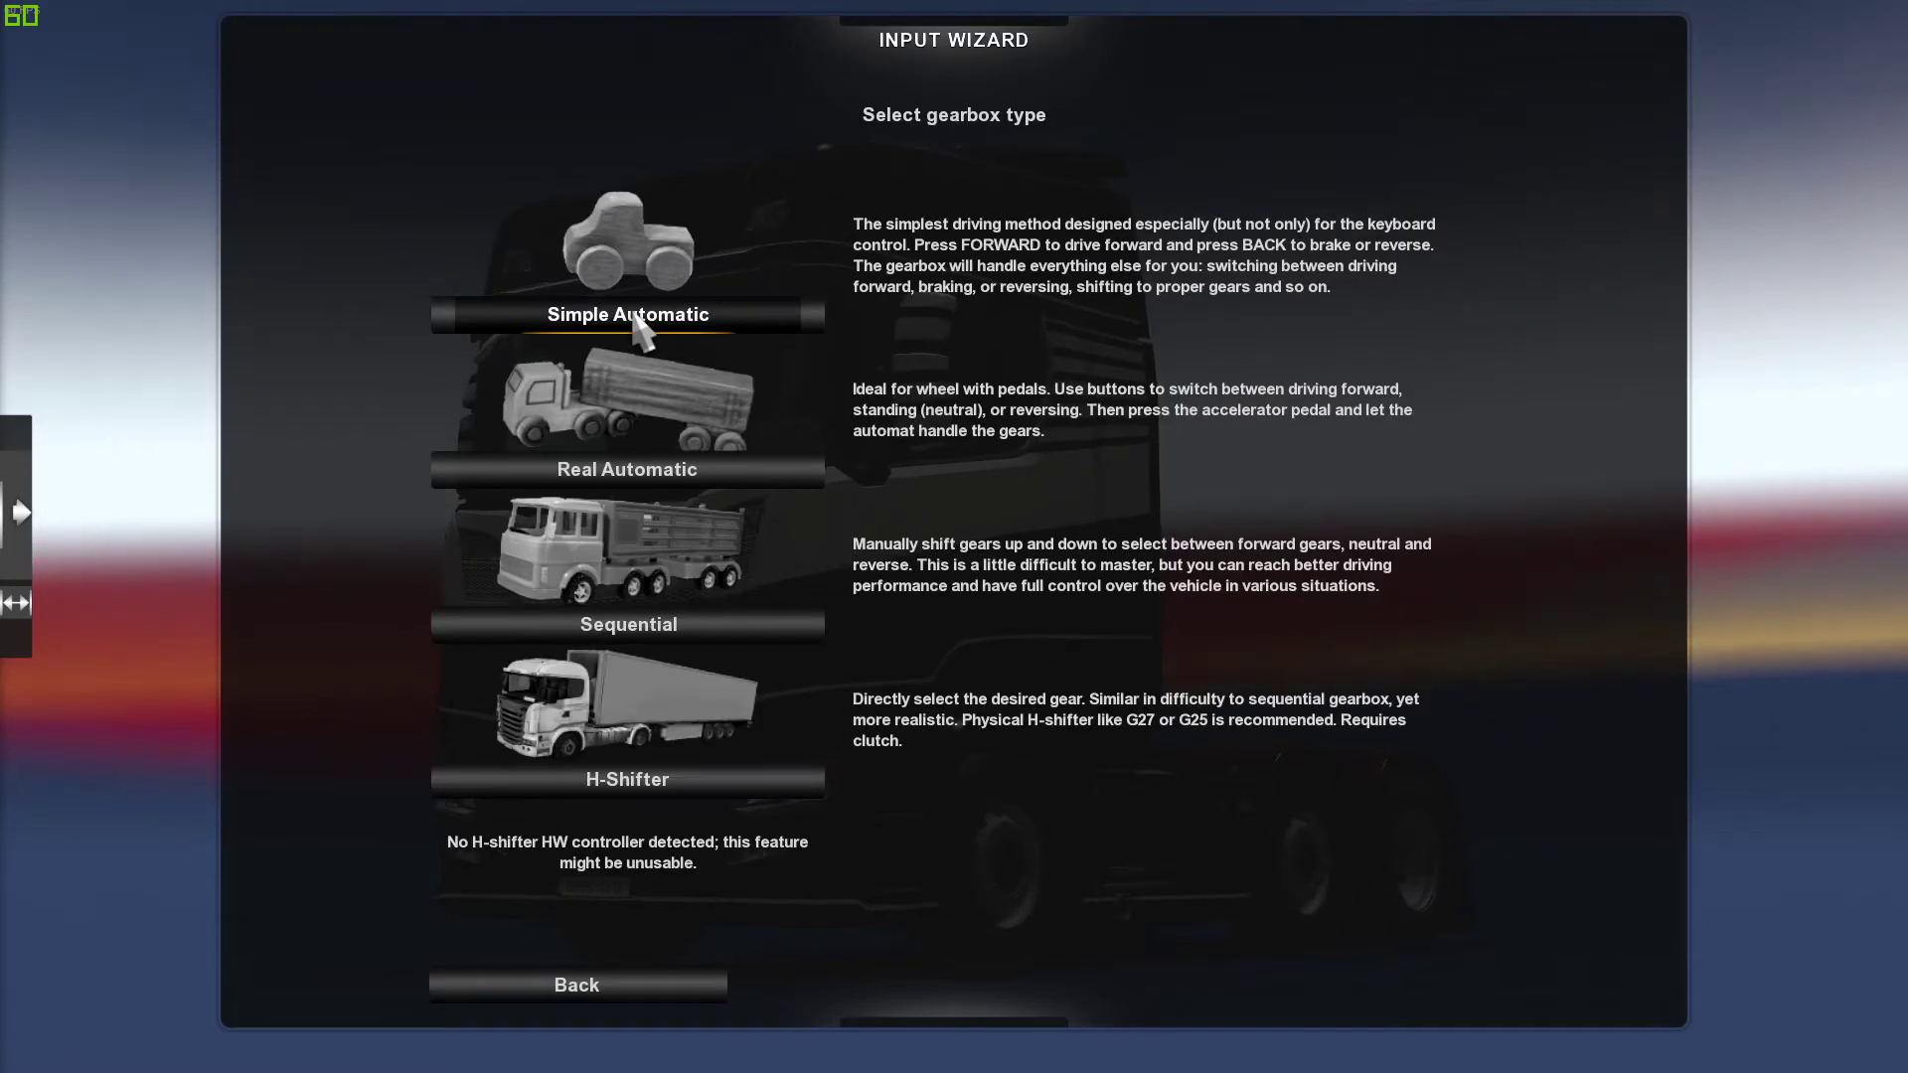
left_click(676, 780)
left_click(694, 326)
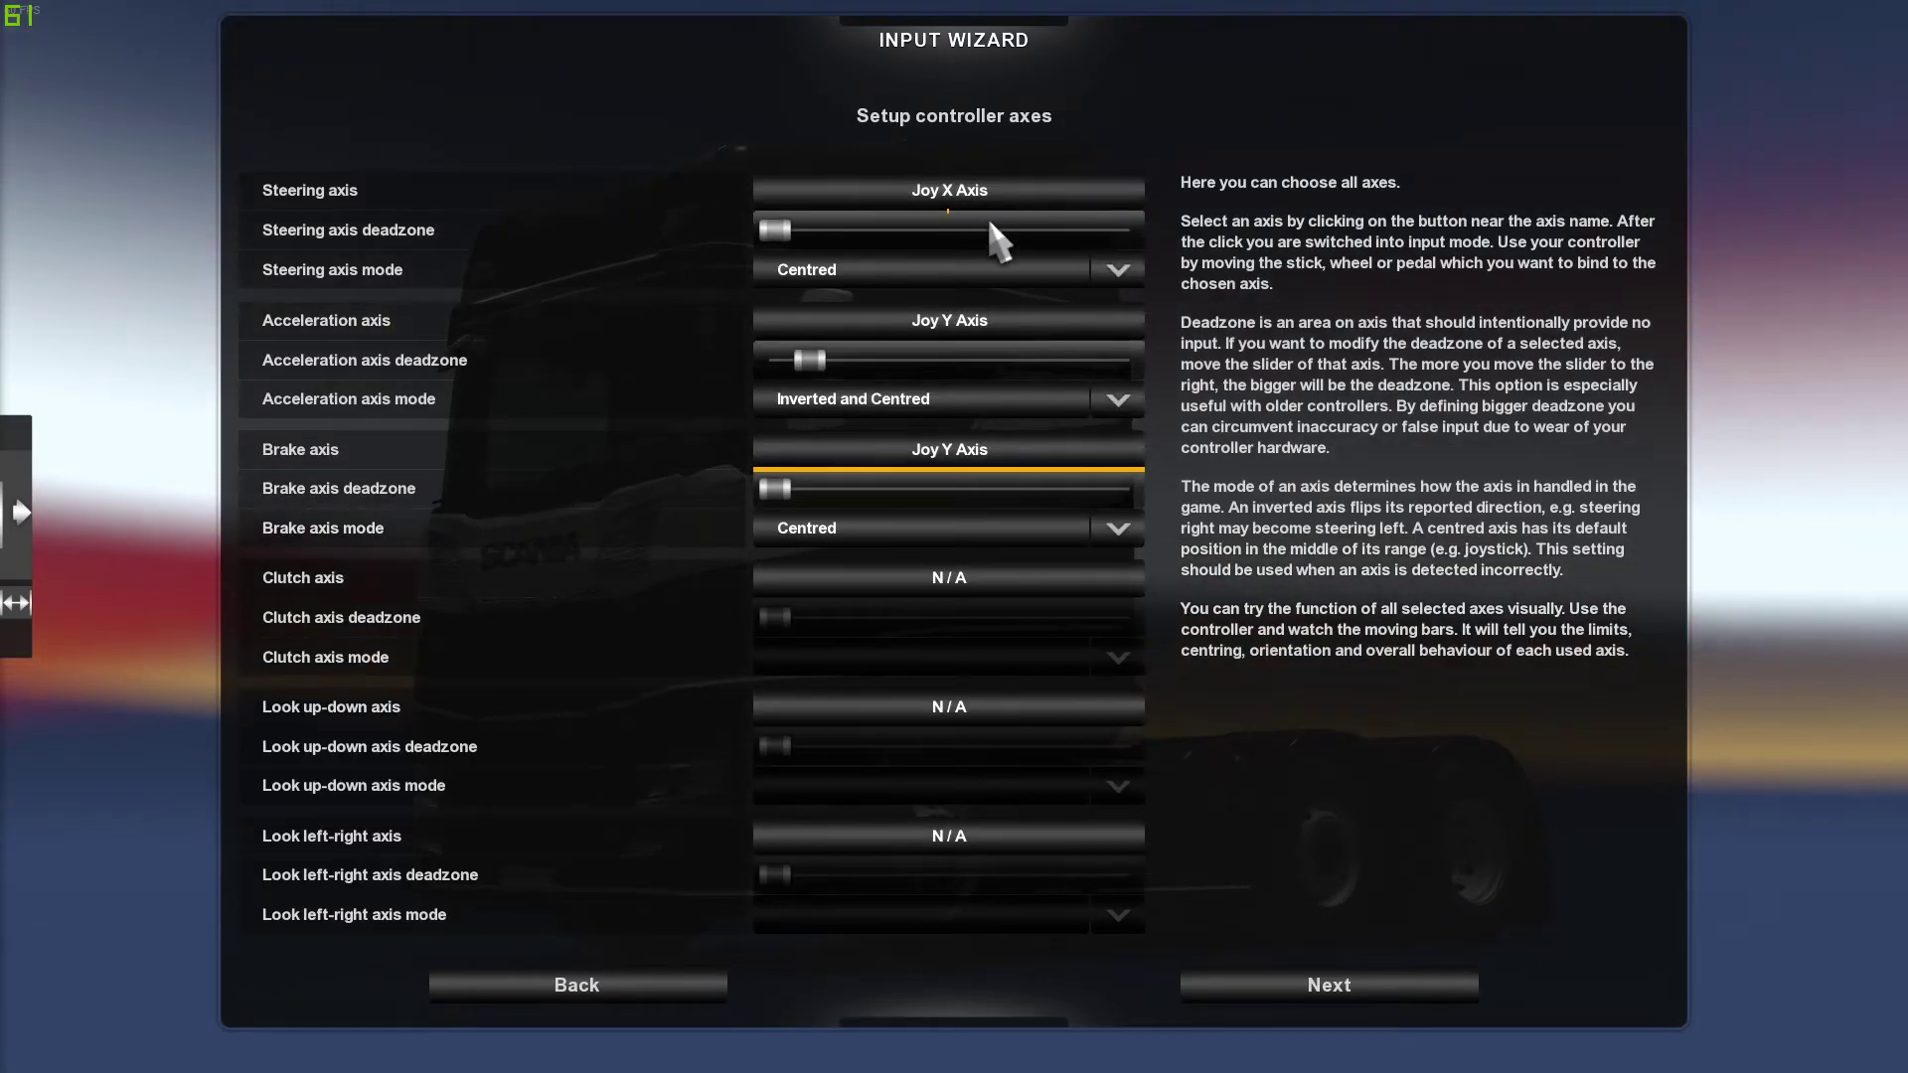
key("Escape")
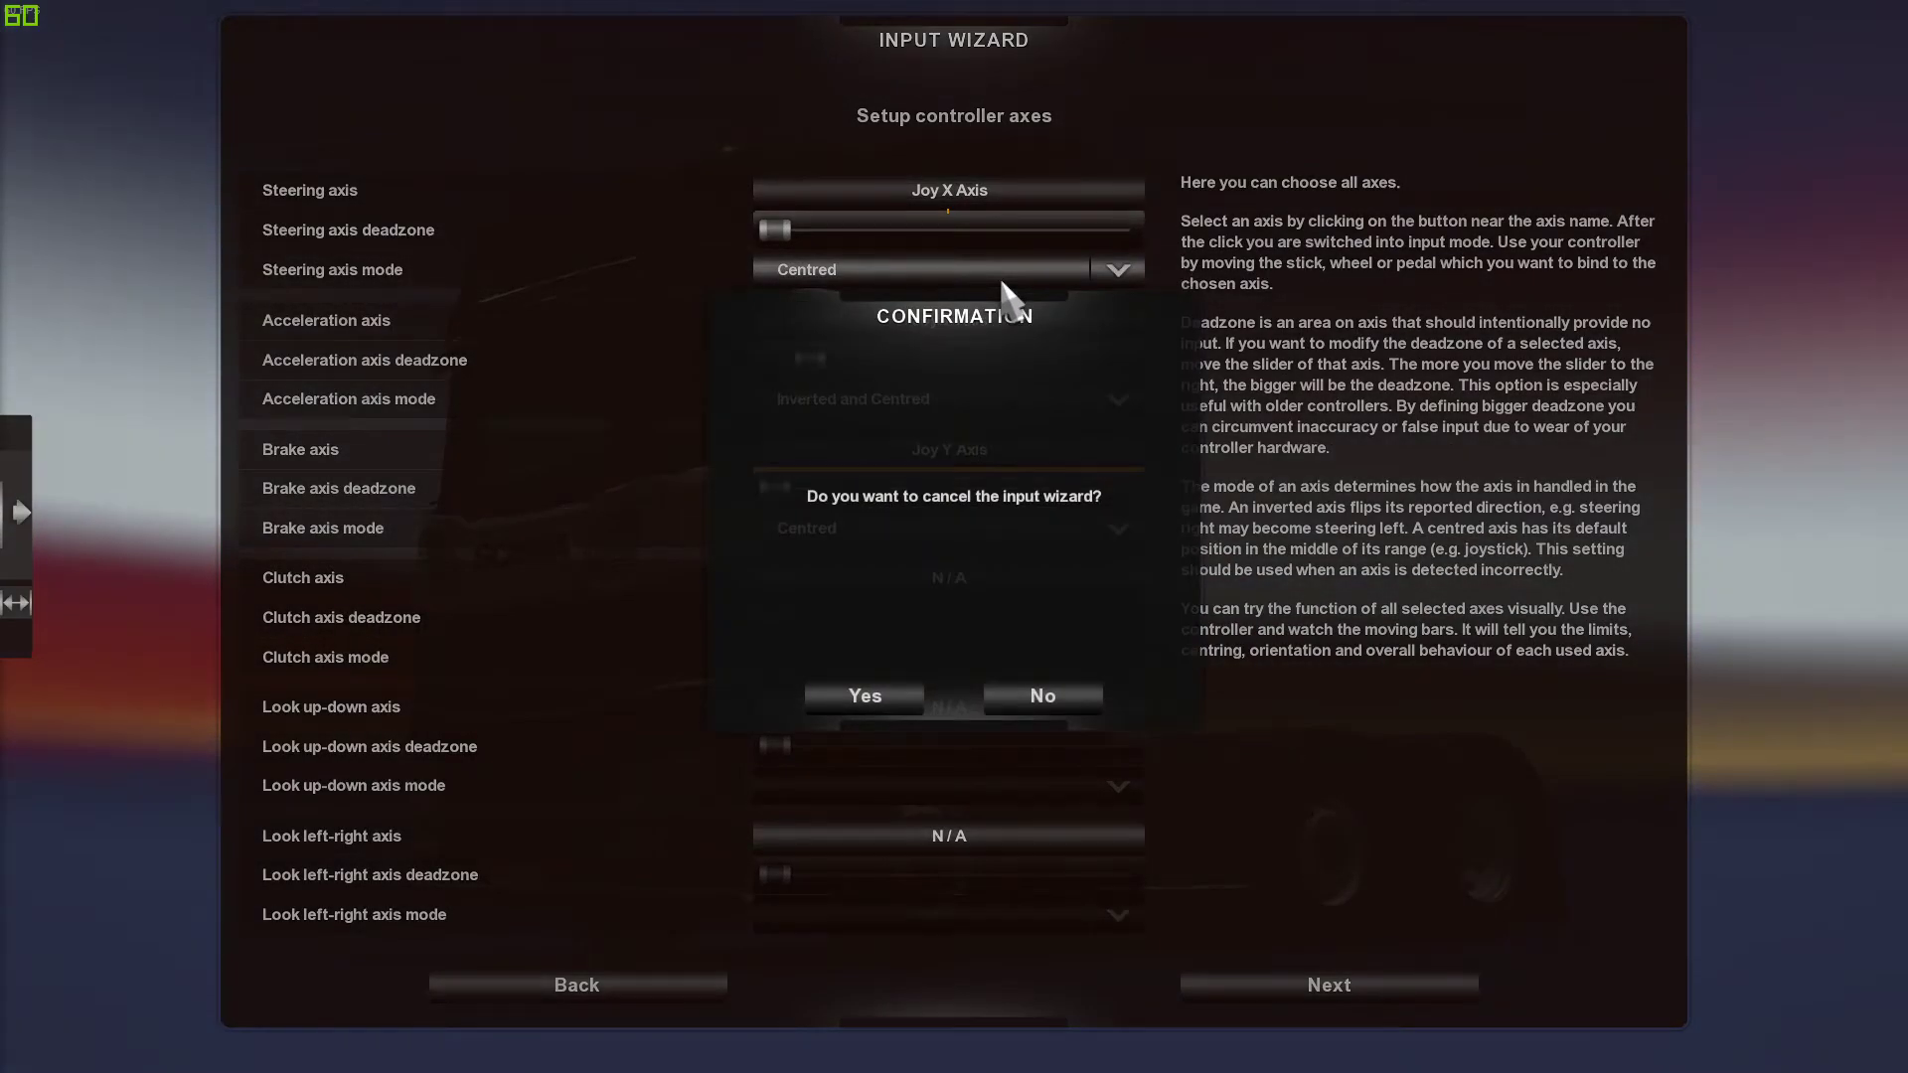
left_click(861, 696)
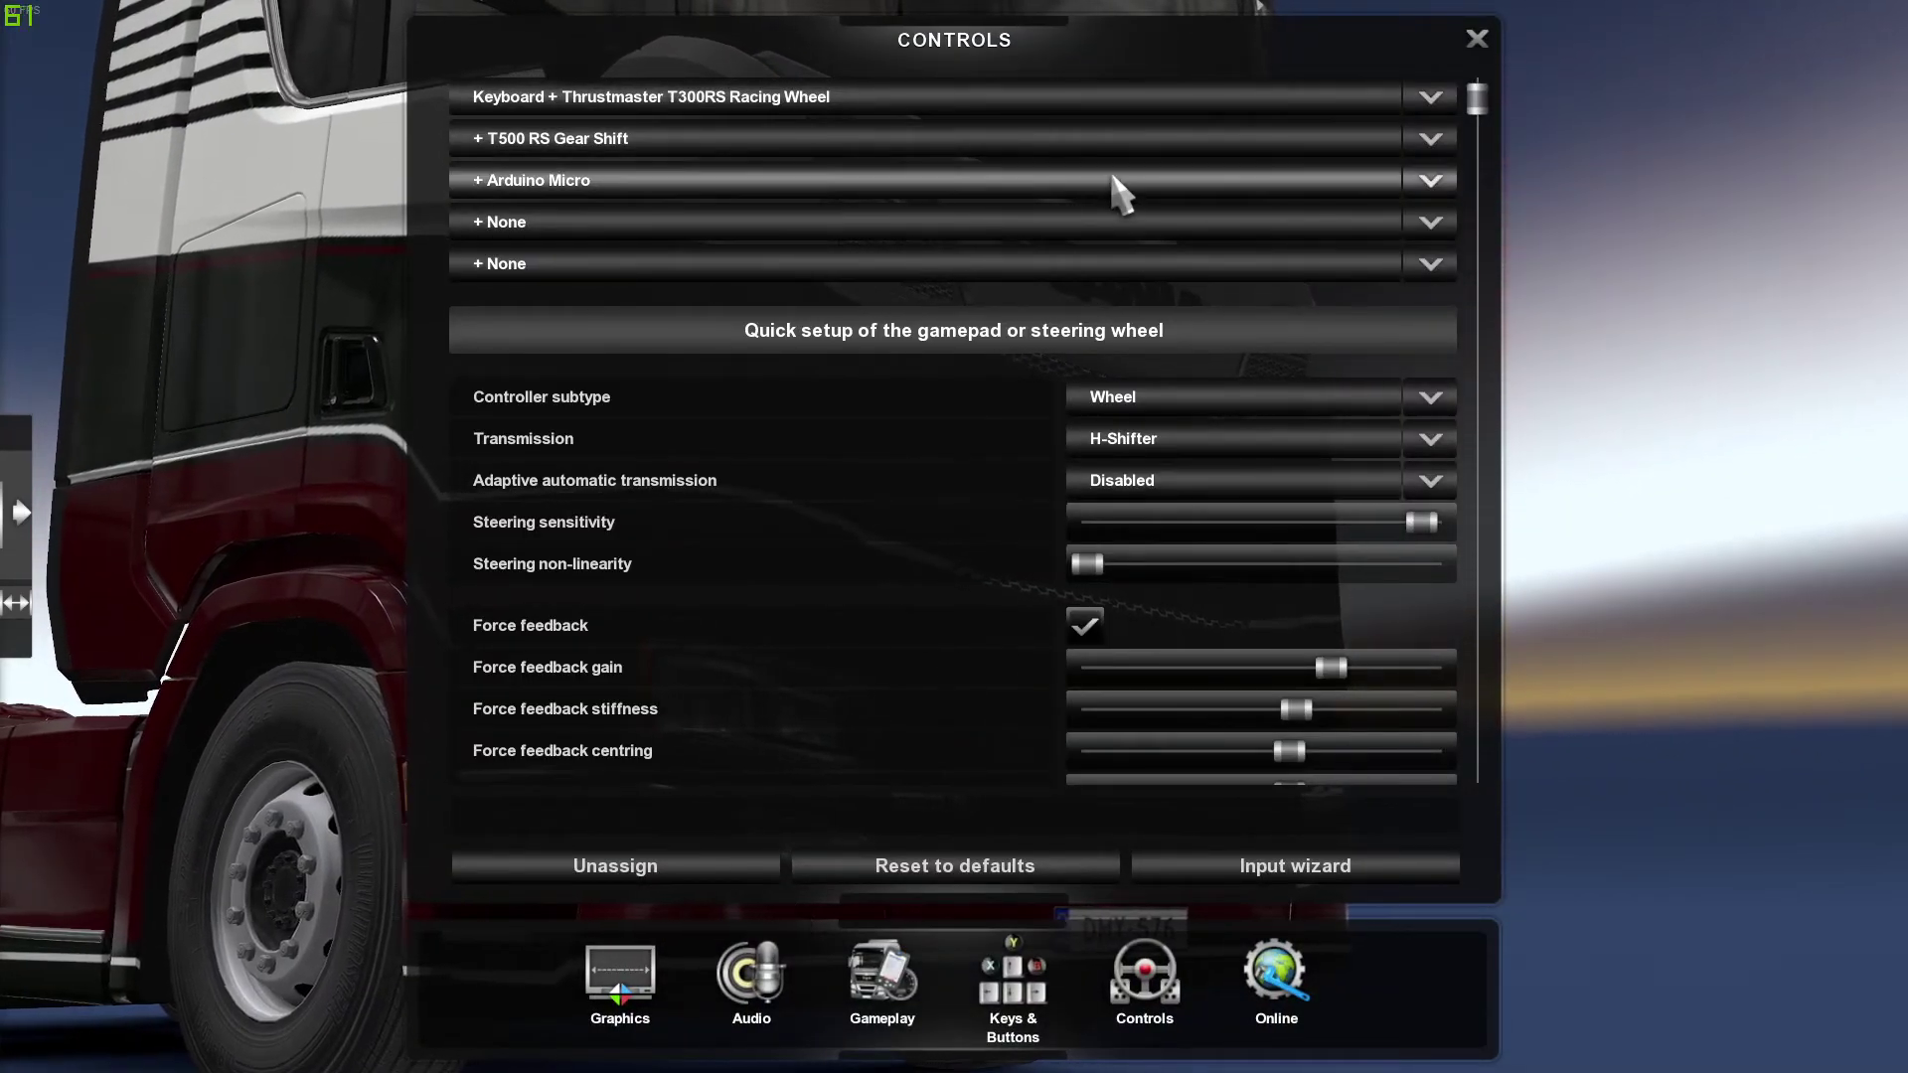
Step: Switch the primary input device in the control settings to keyboard, and leave the game options
left_click(1138, 99)
left_click(900, 130)
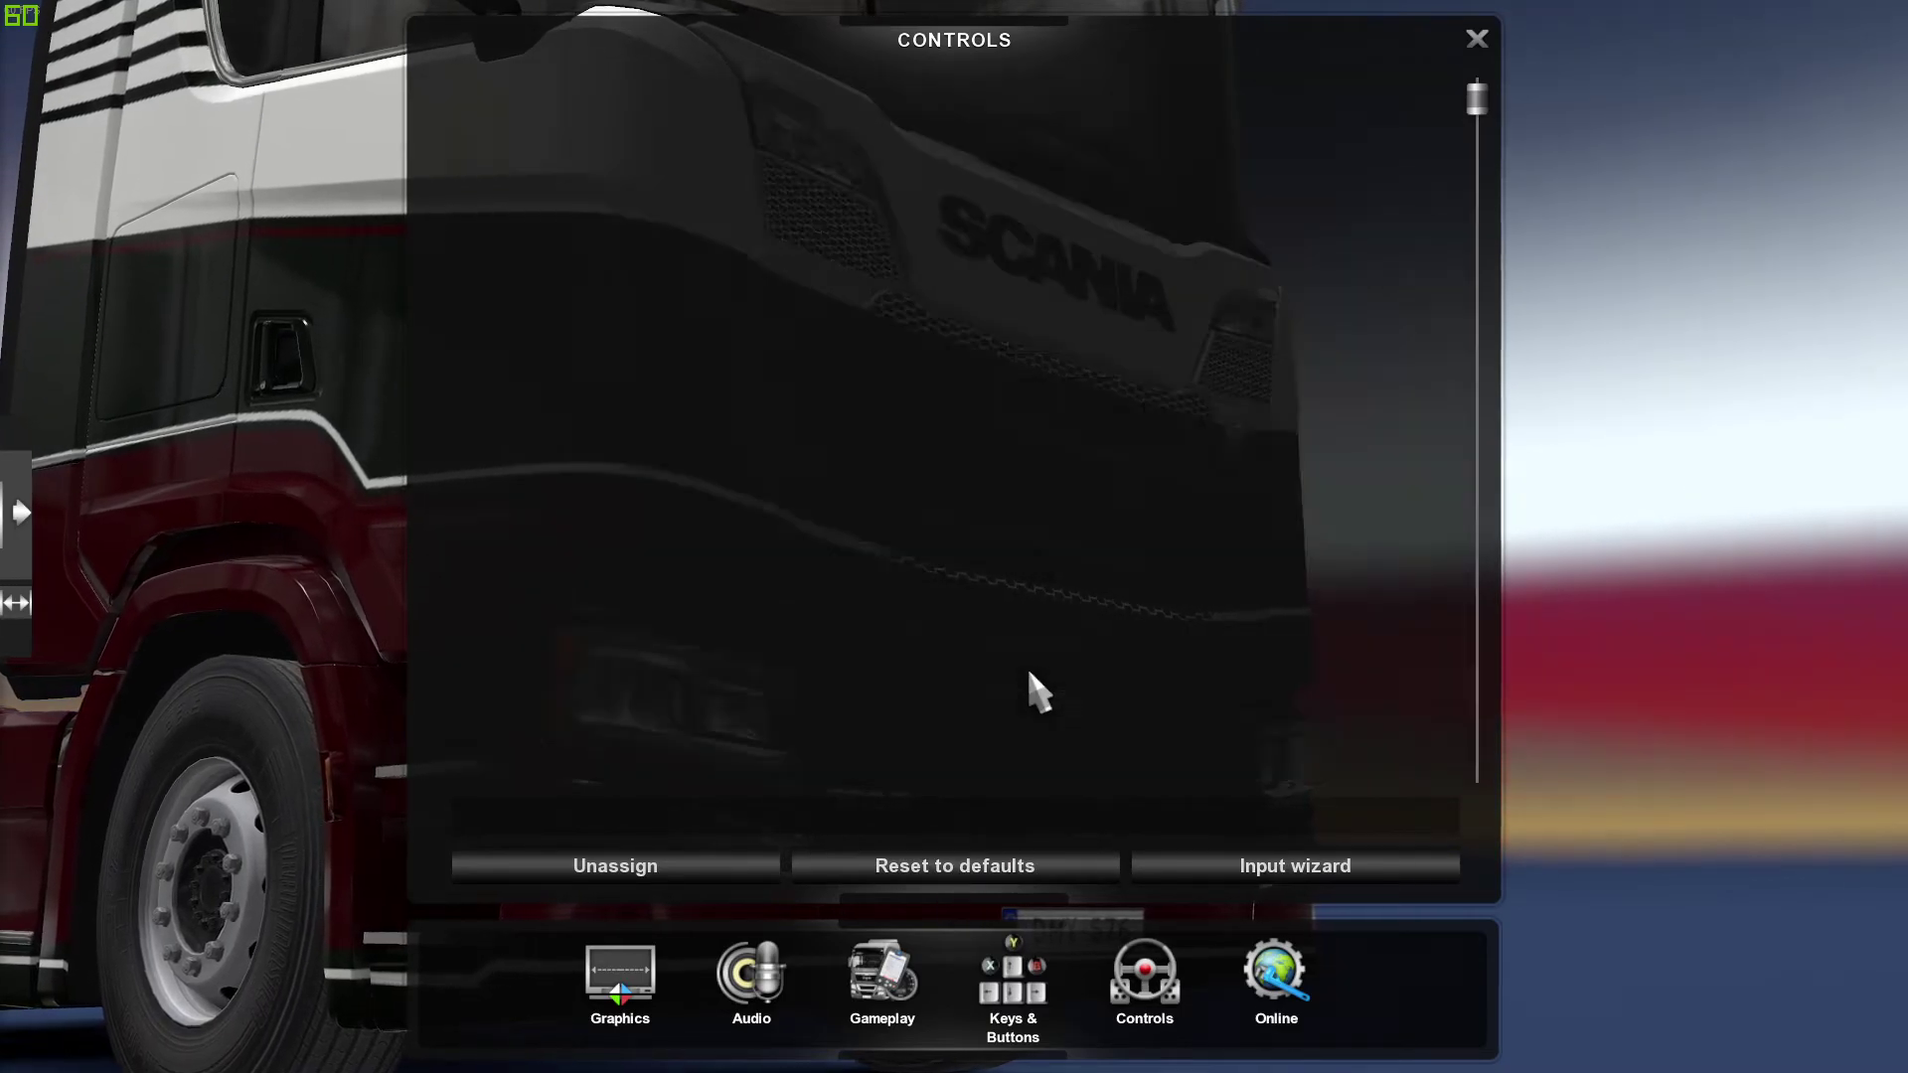
key("Escape")
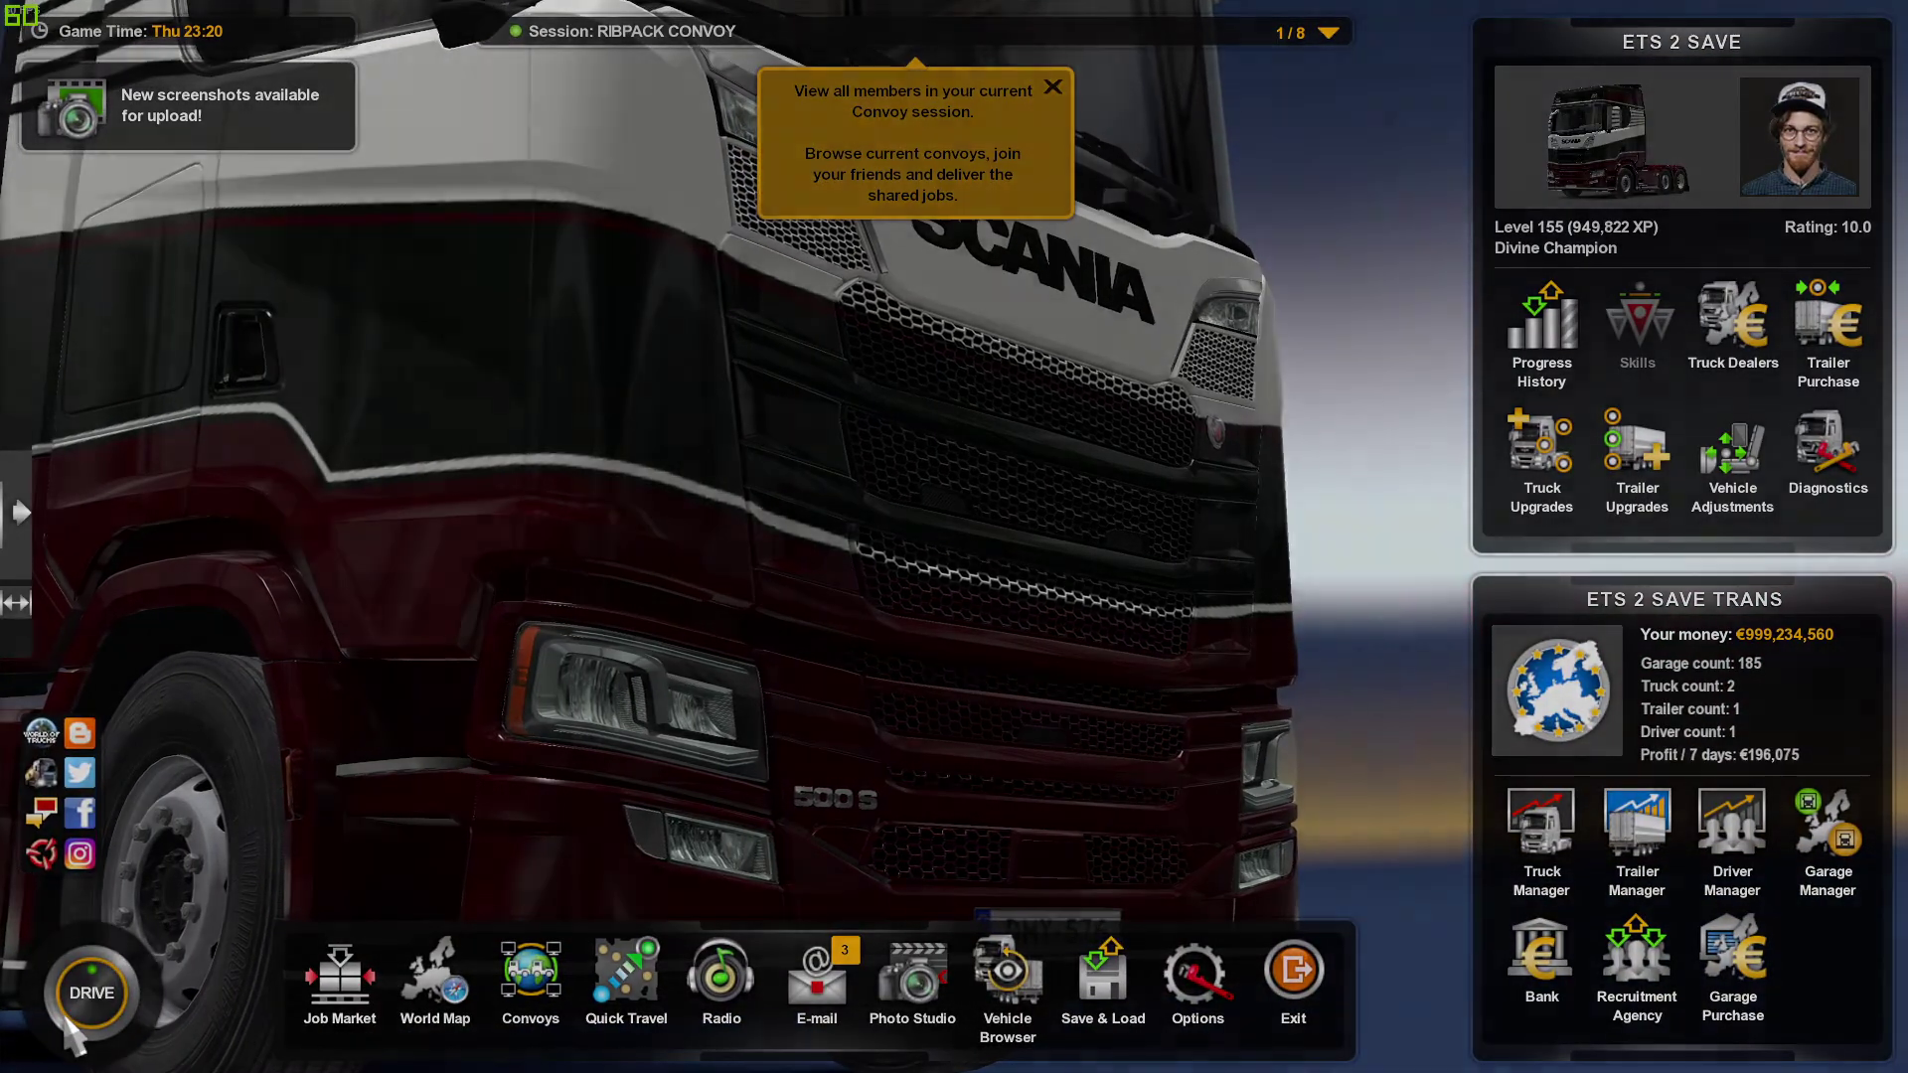
Step: Return to the truck in the hosted convoy and switch on its headlights
left_click(68, 1017)
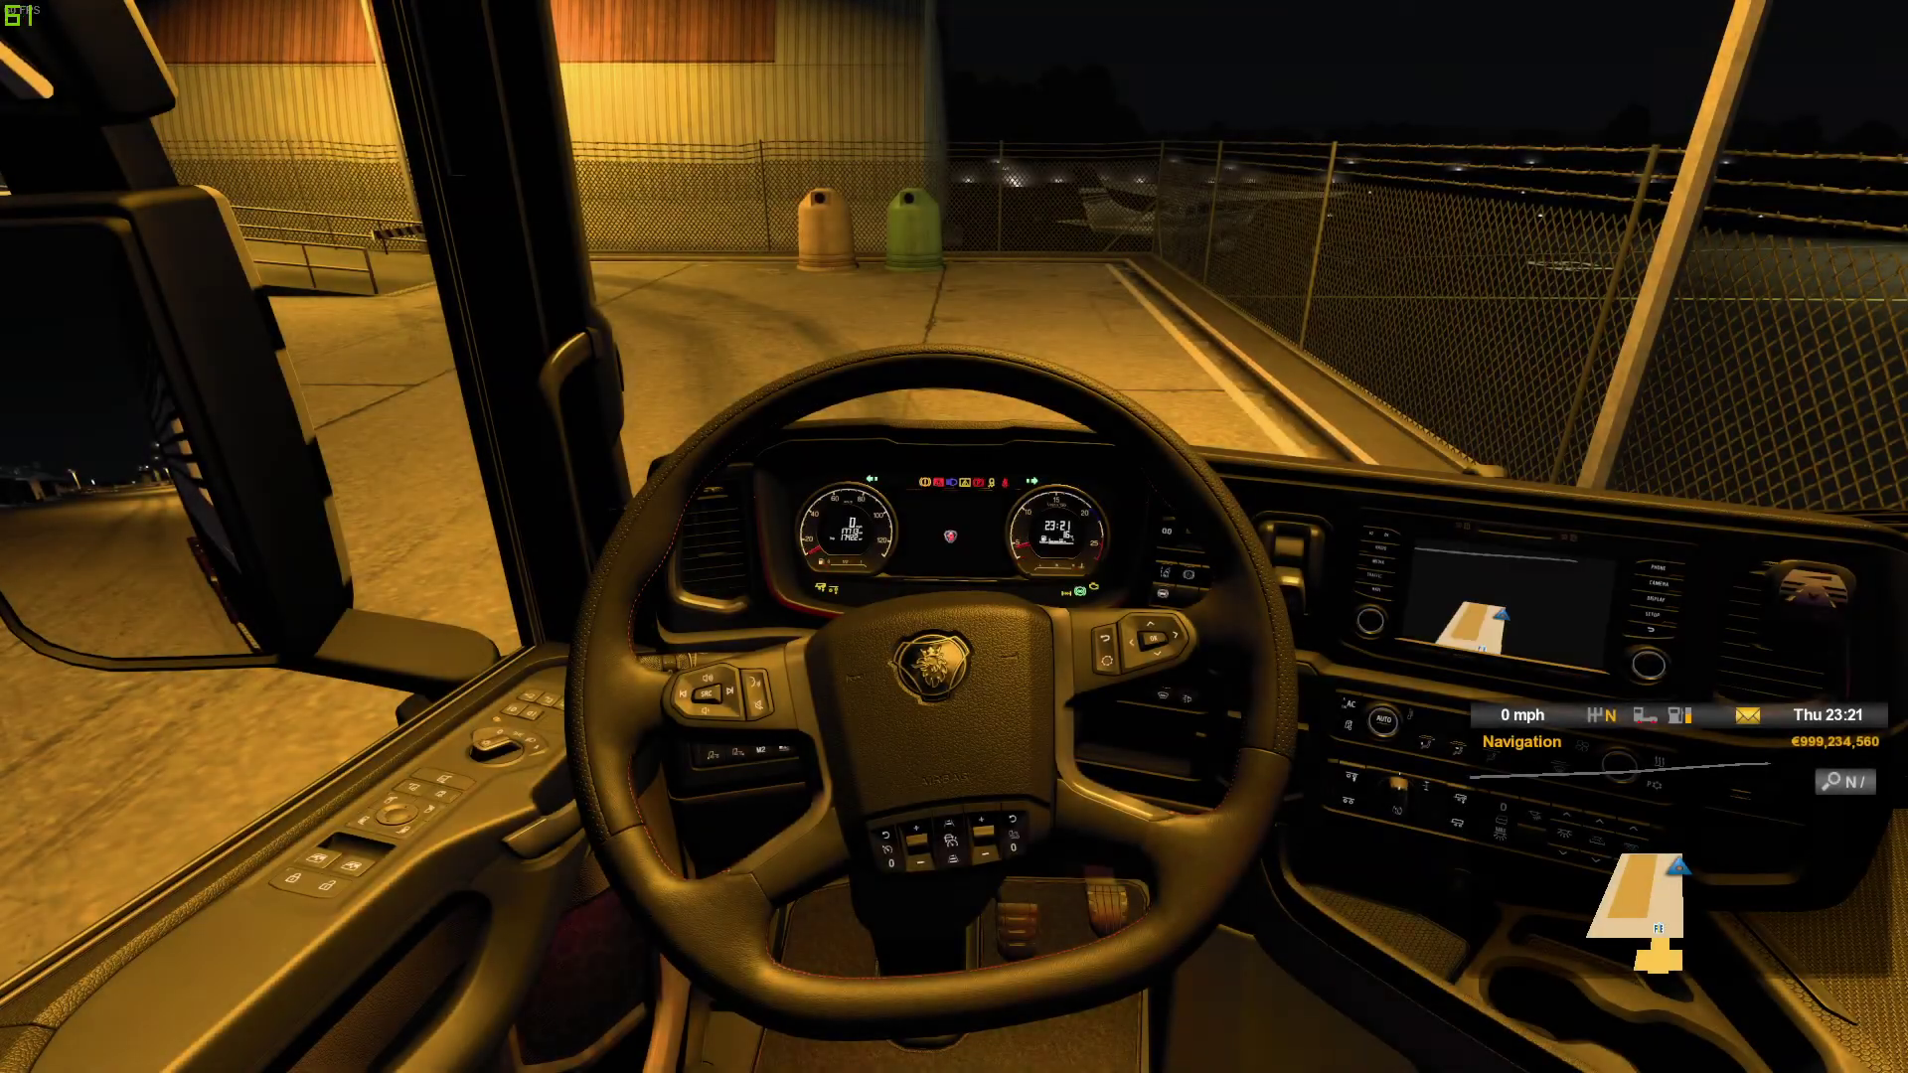
key("l")
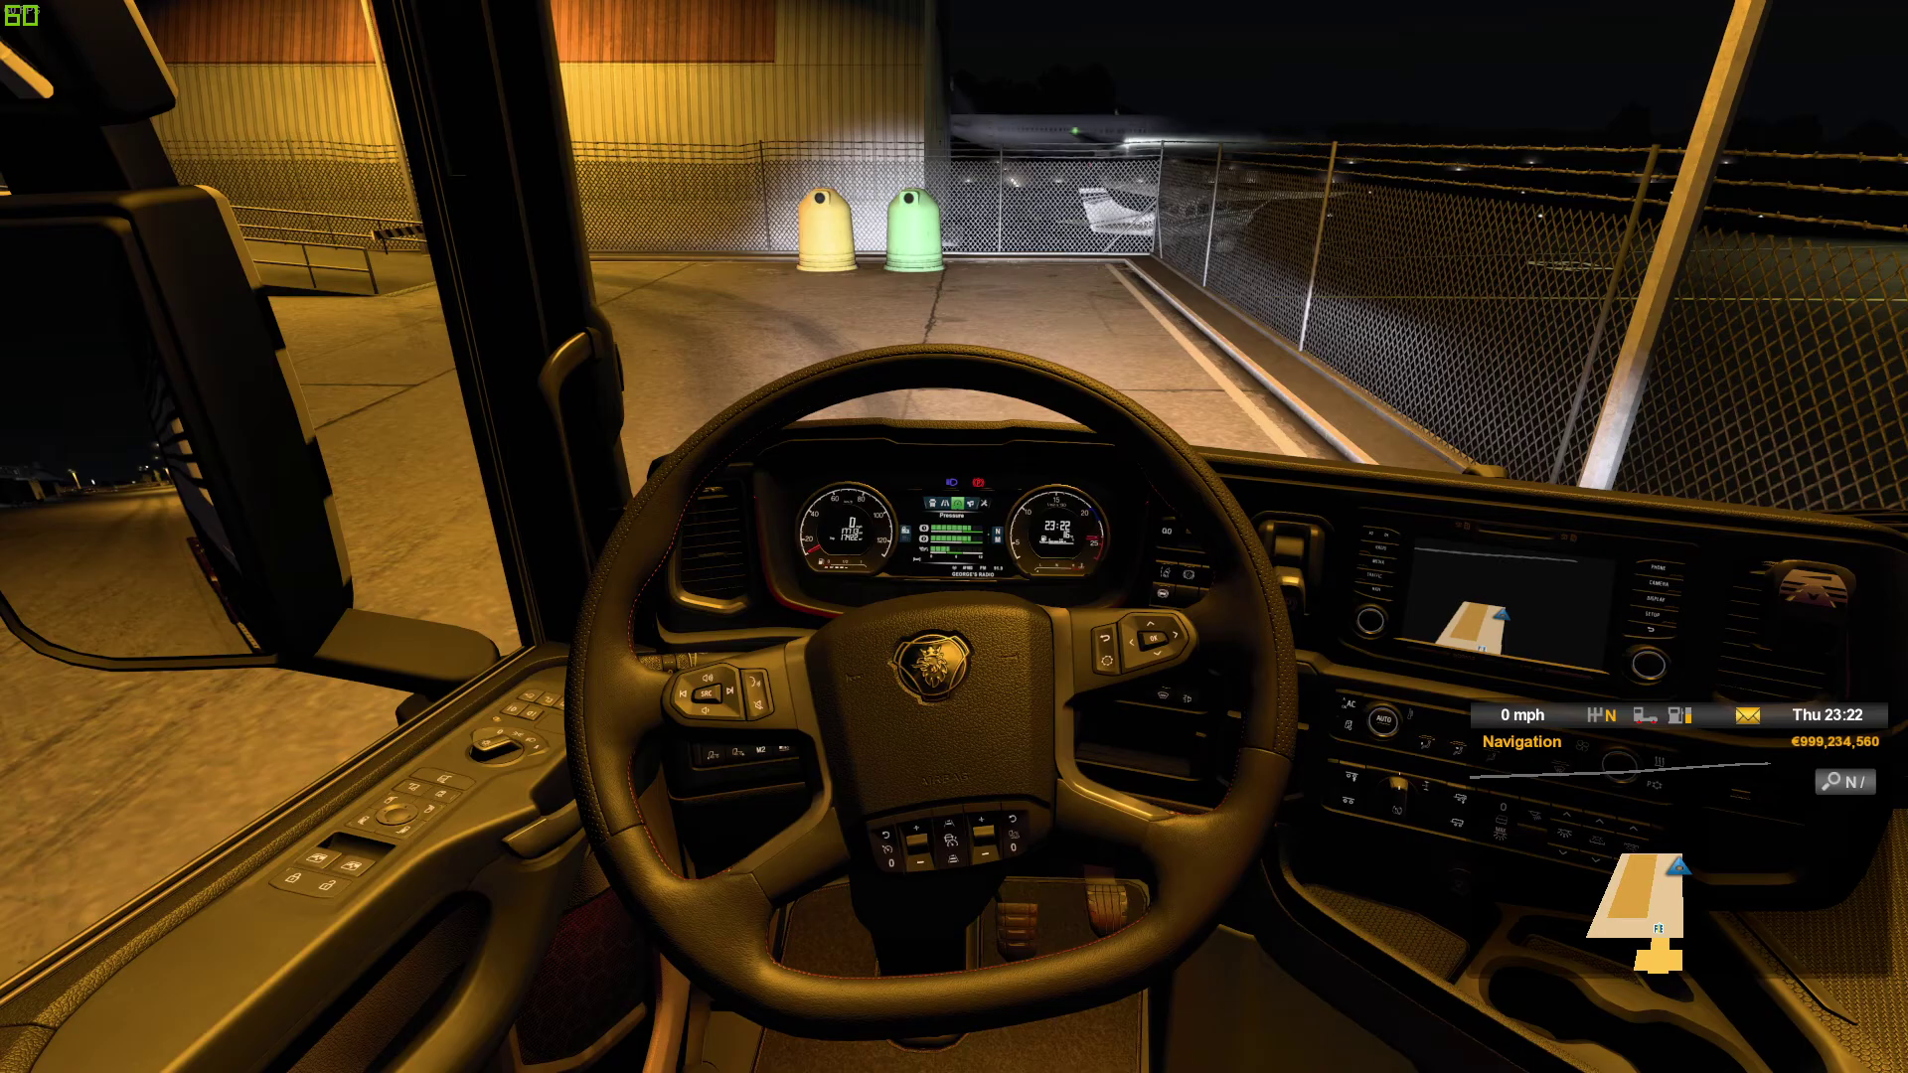
Step: Look around the cab and out of the driver's side, switch between outside and interior cameras, and try turning the steering wheel
key("KP_4")
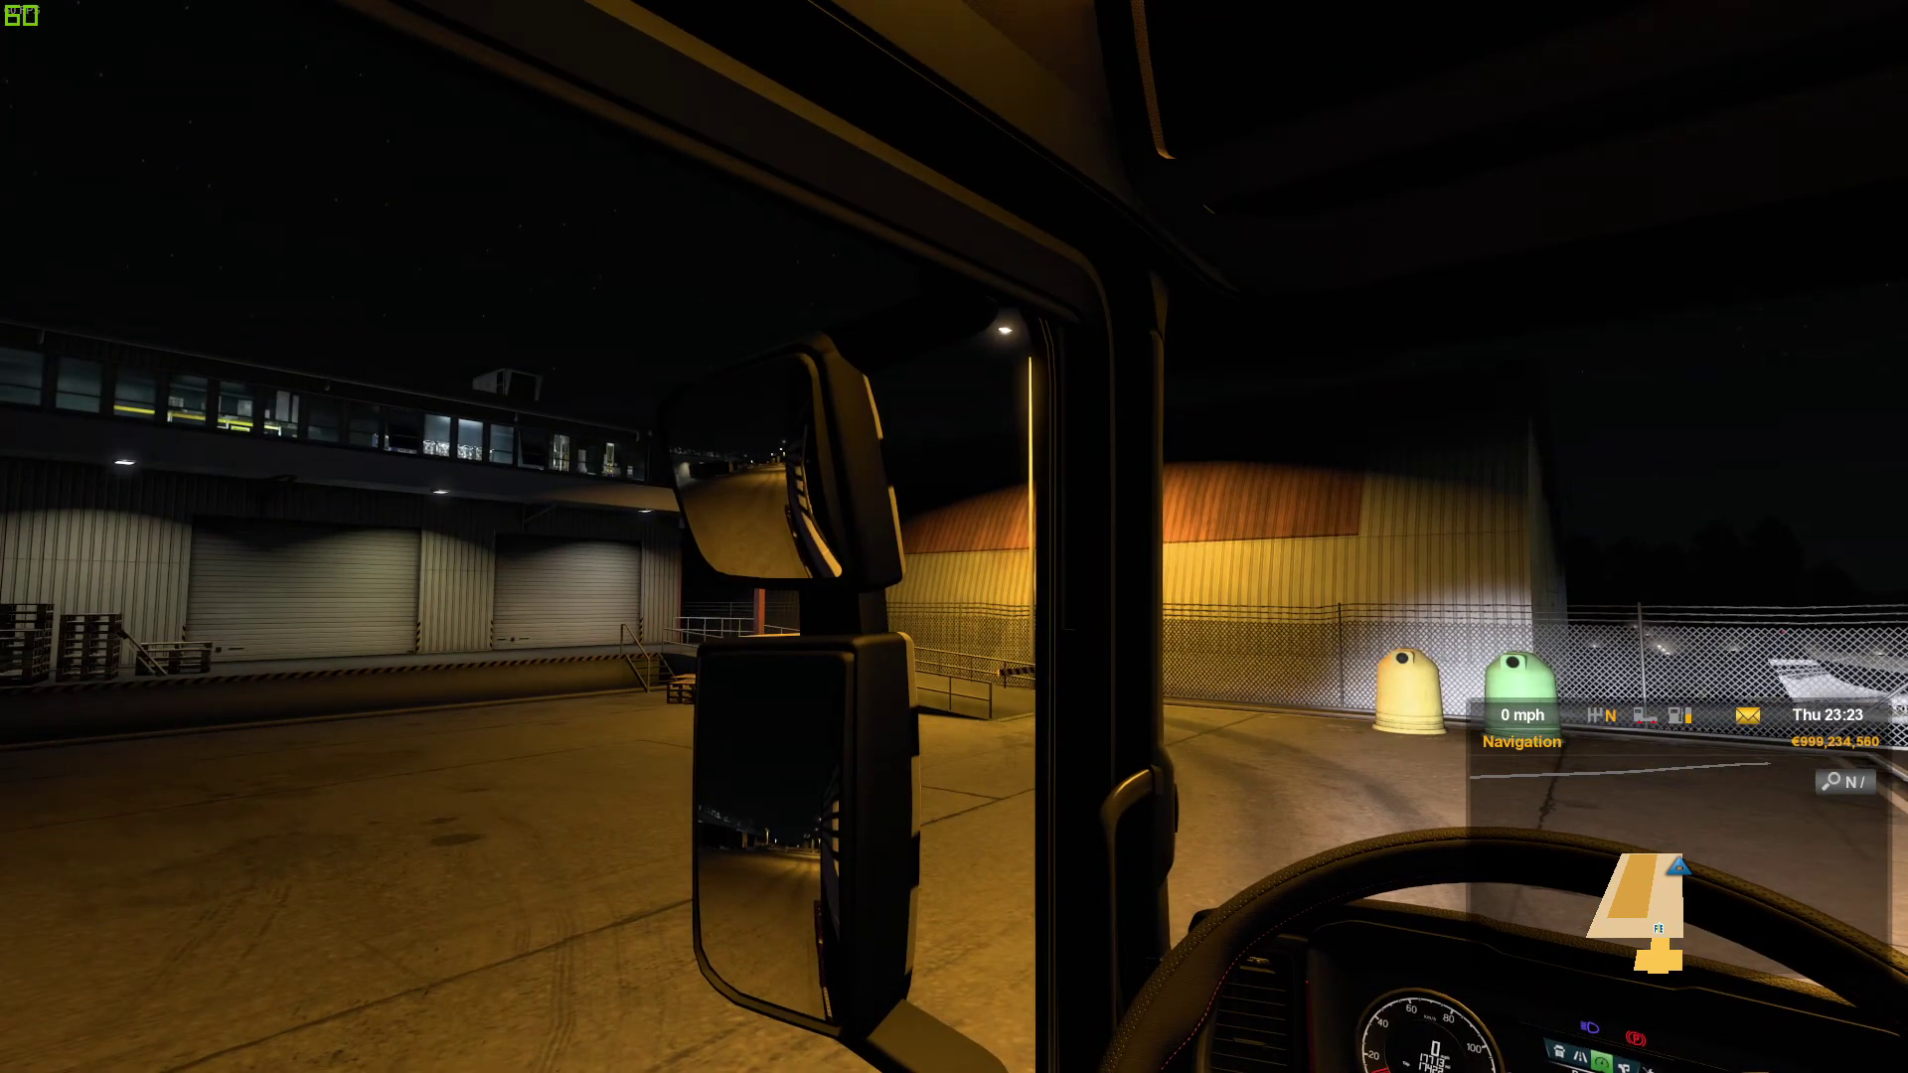
key("KP_6")
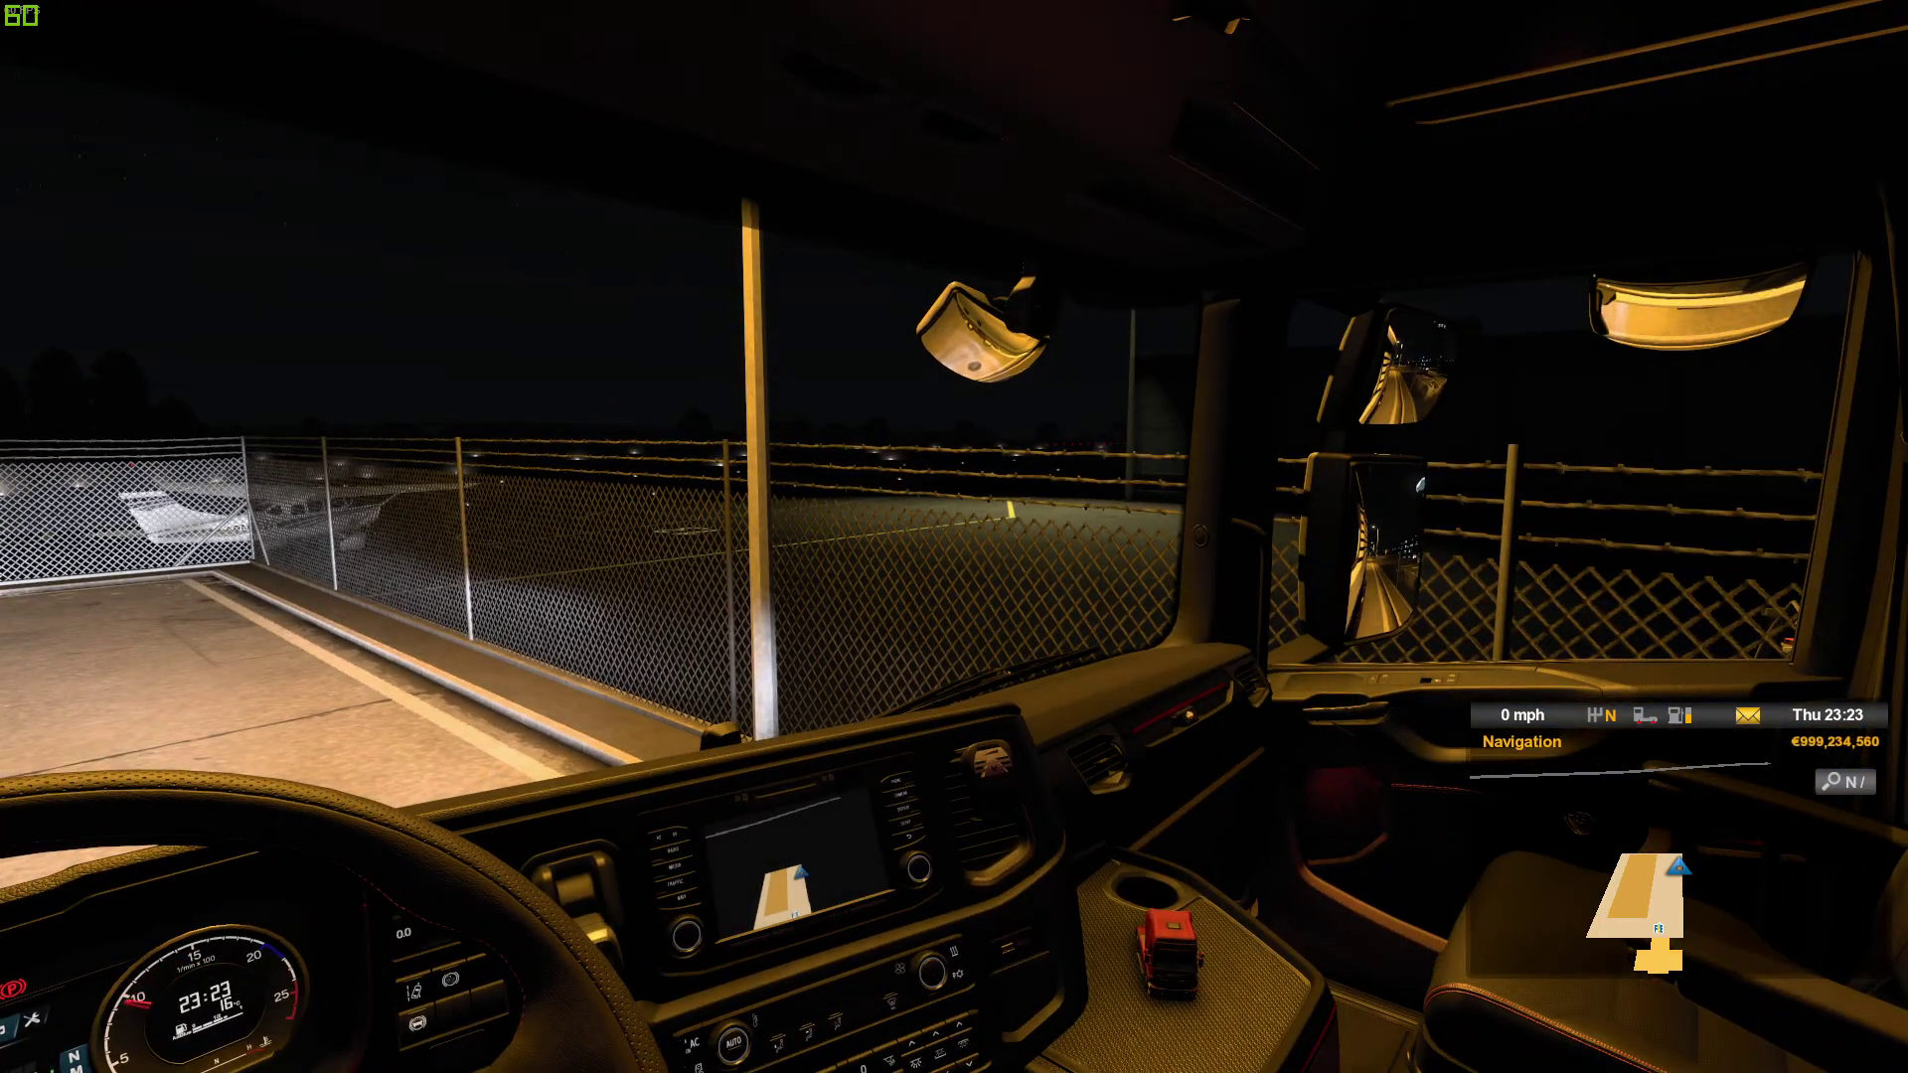
key("KP_5")
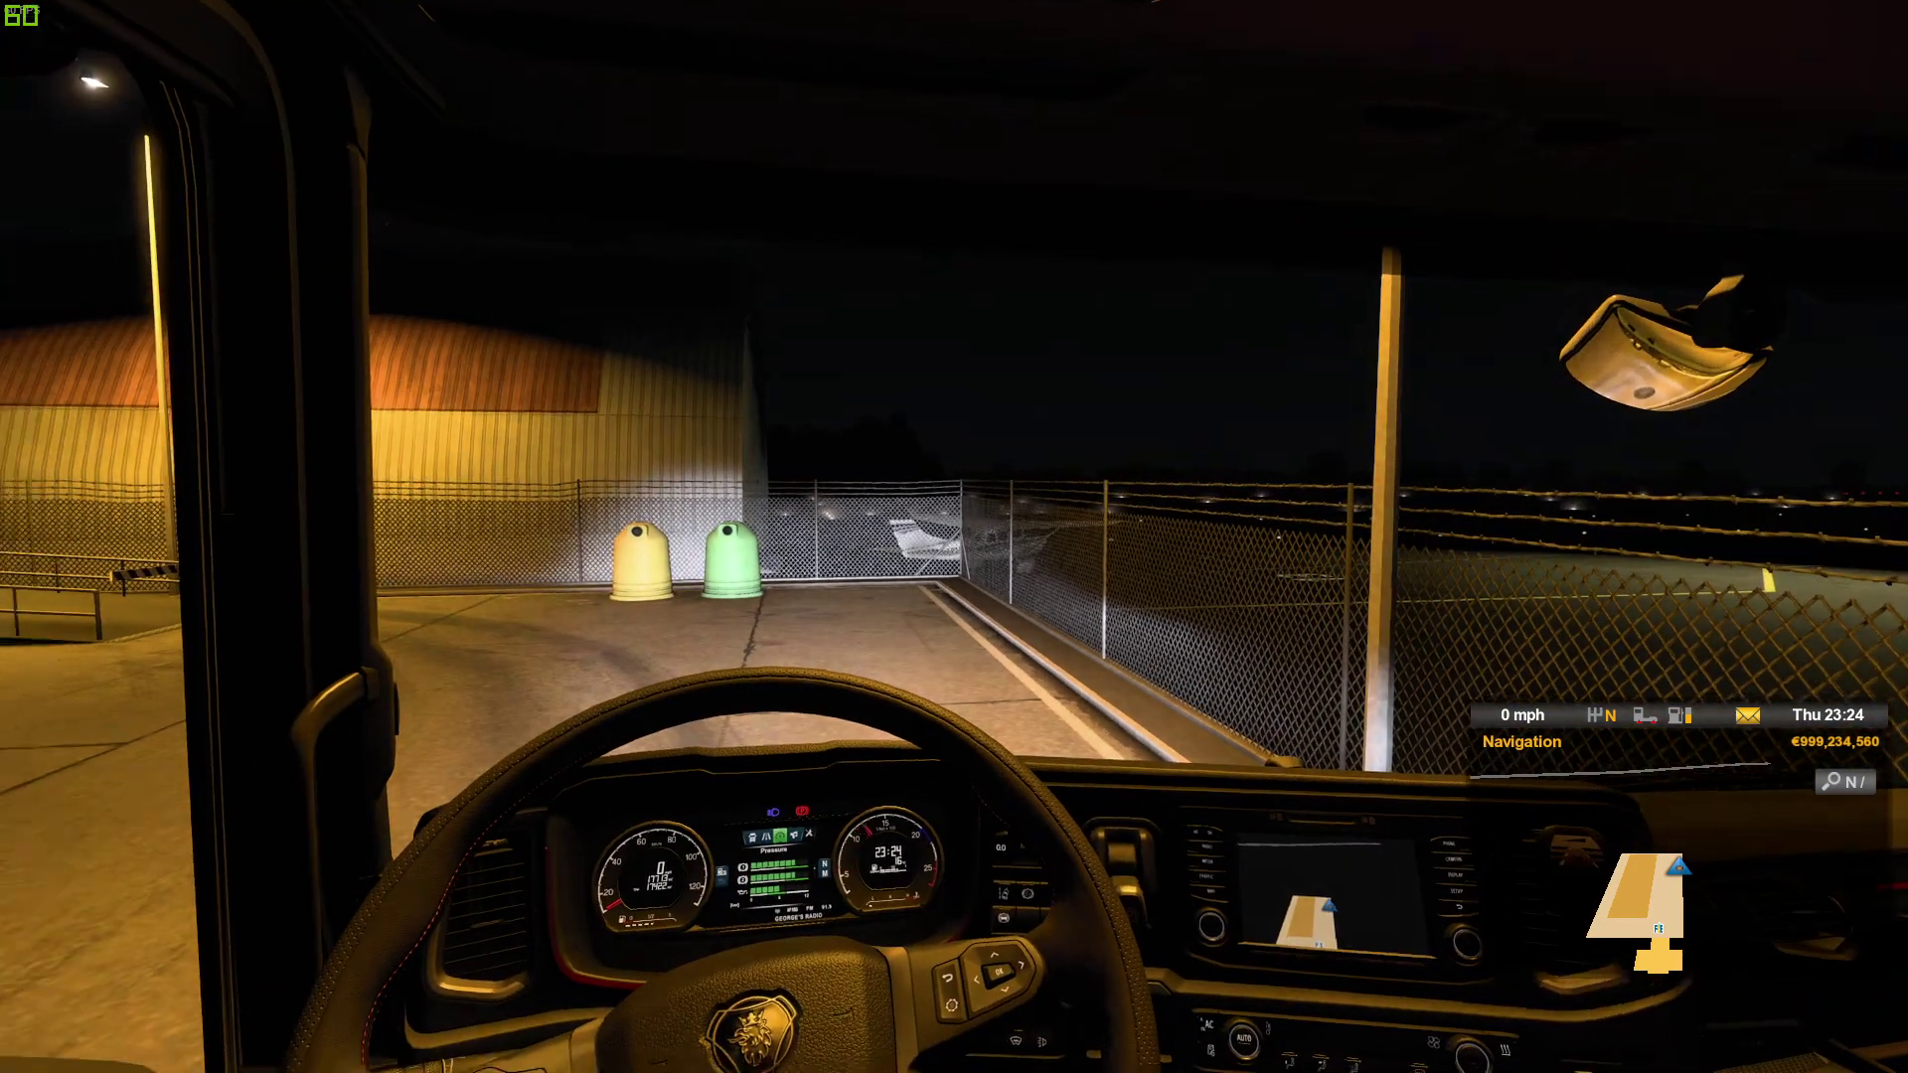
key("KP_4")
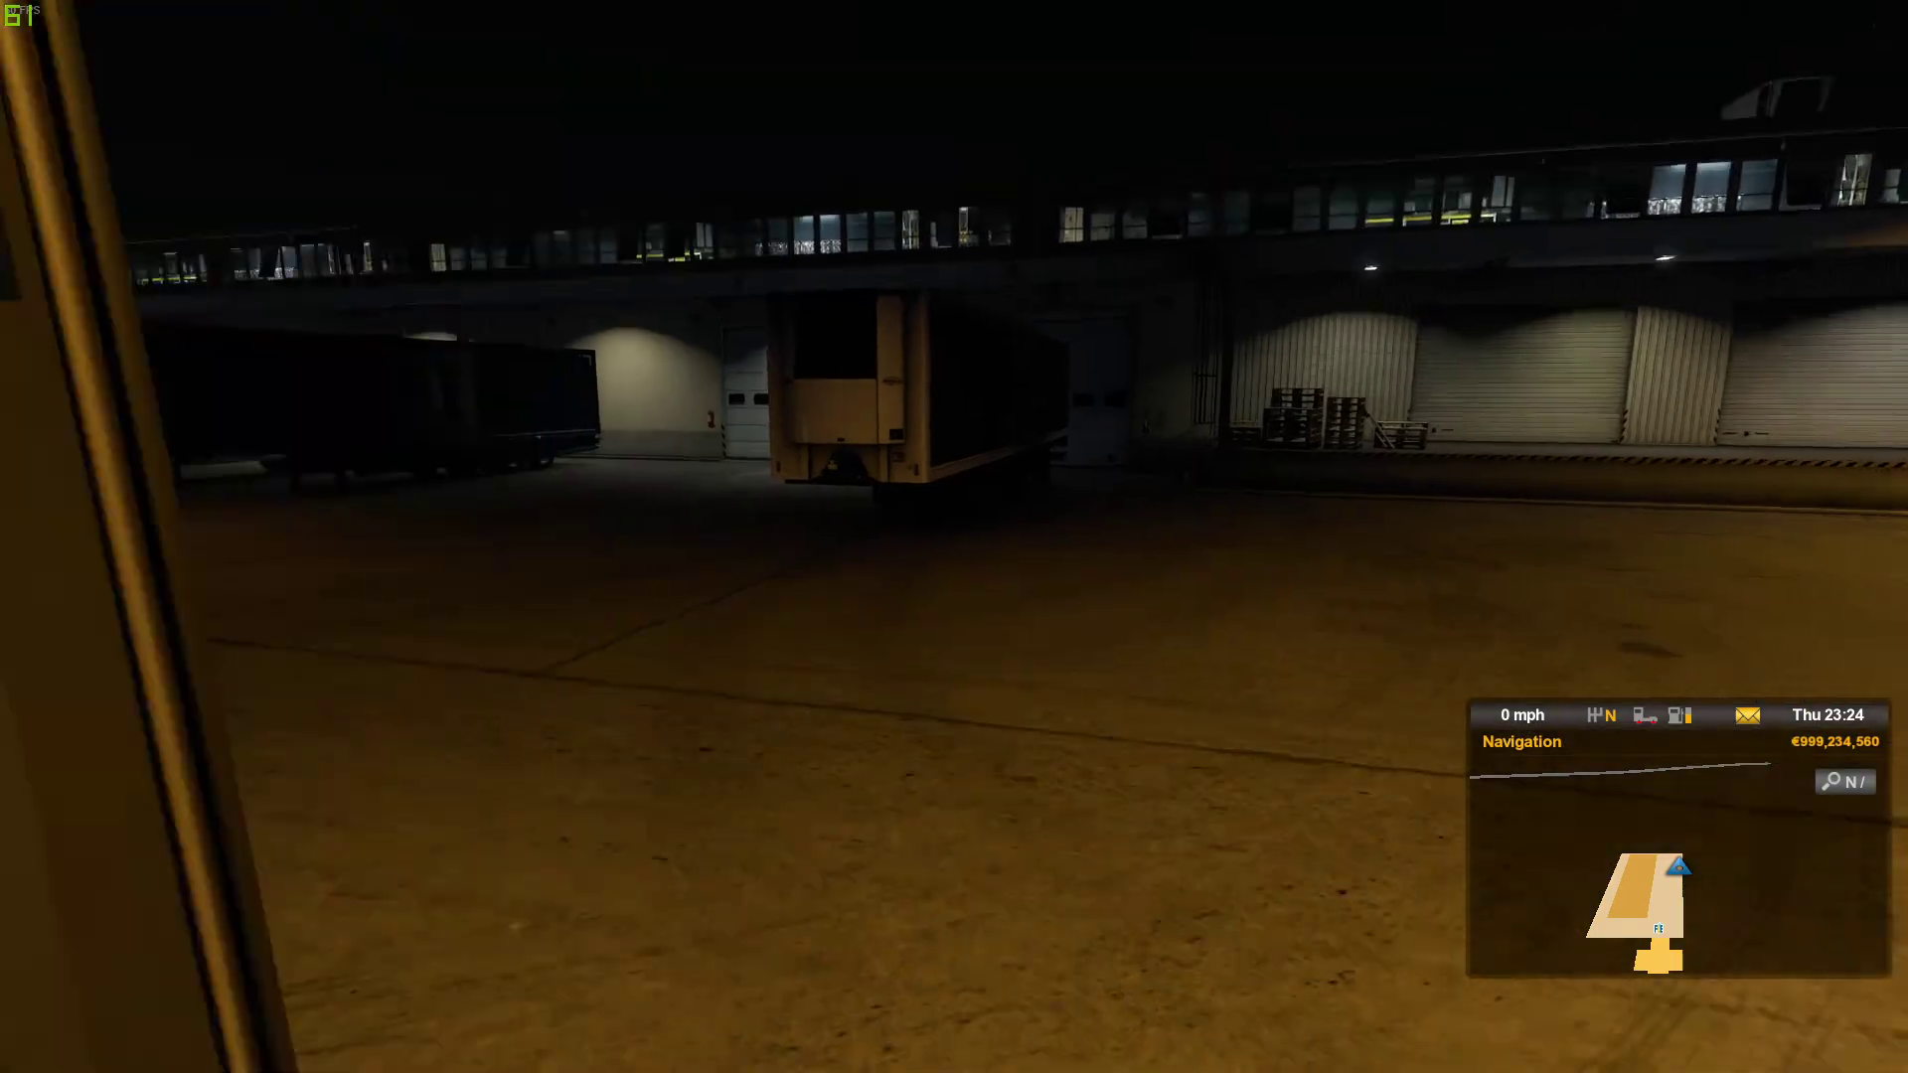
key("2")
key("1")
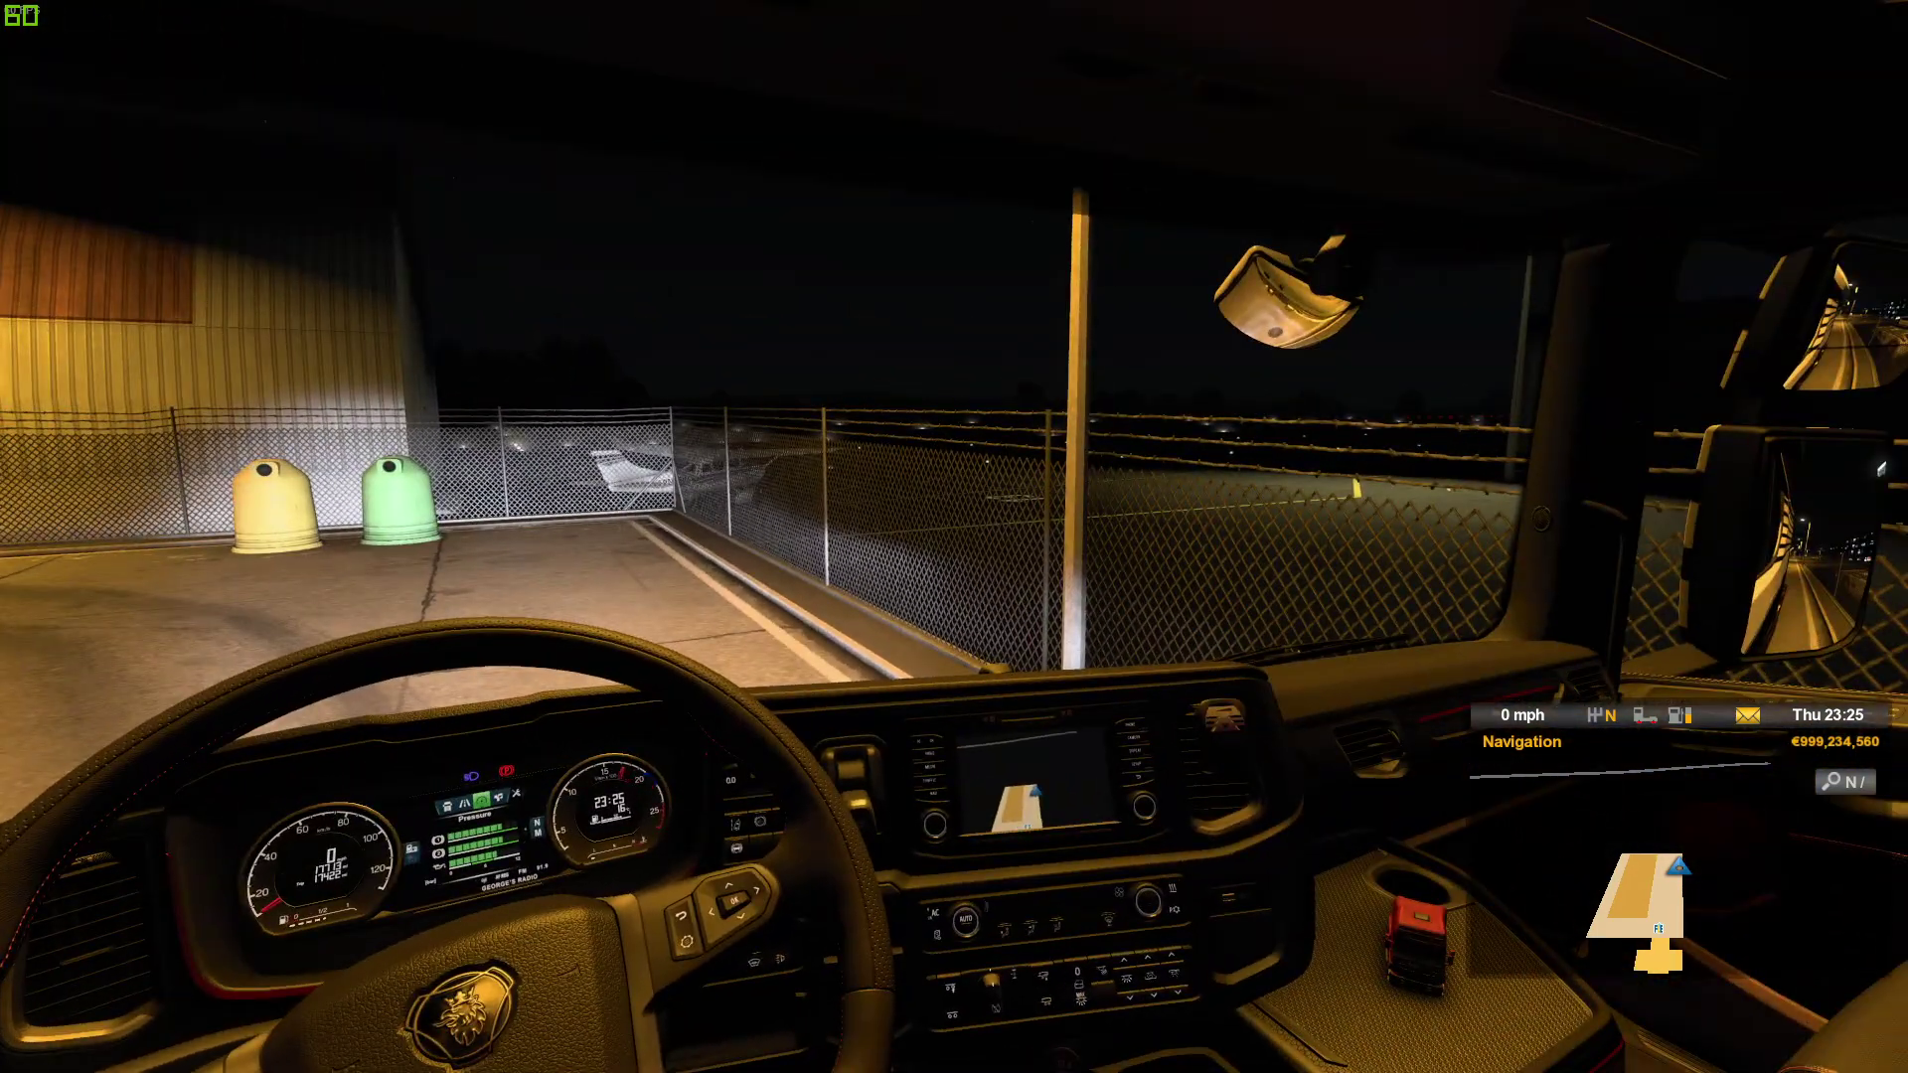
key("KP_5")
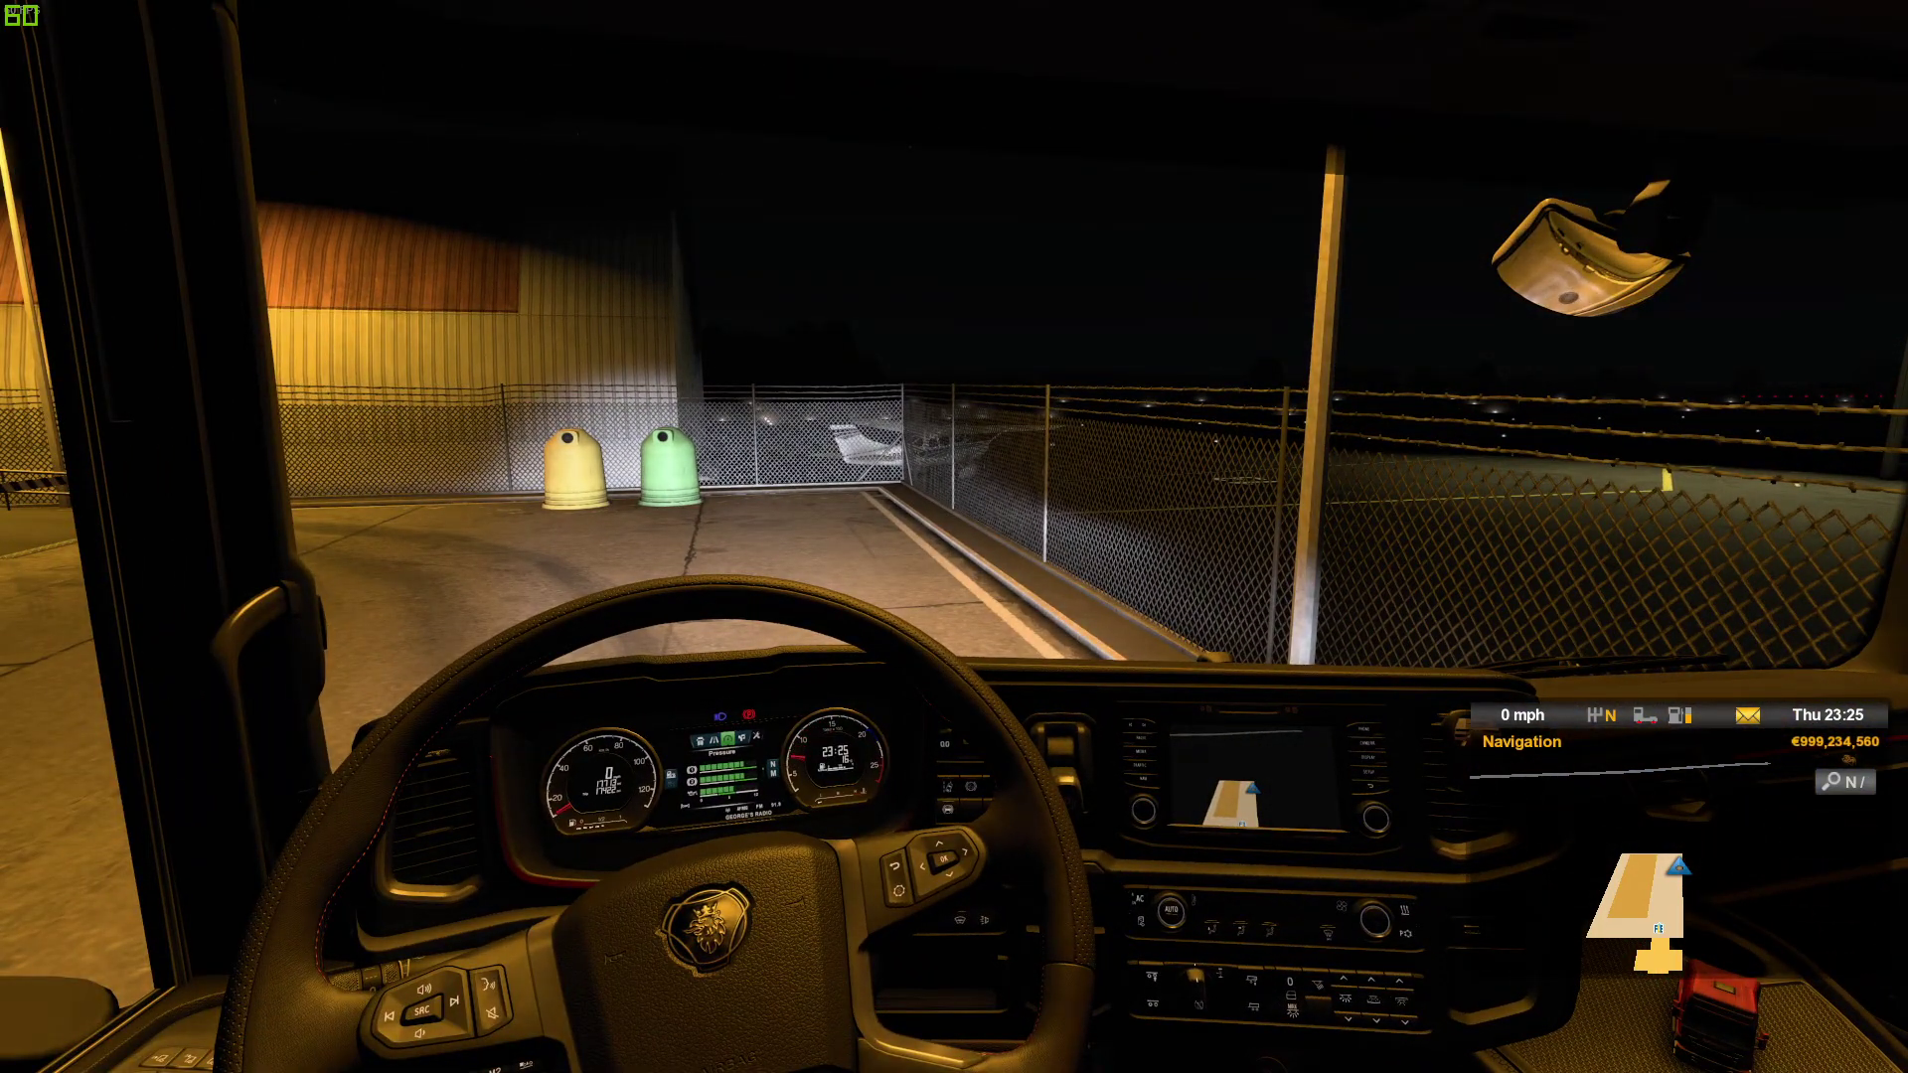
key("a")
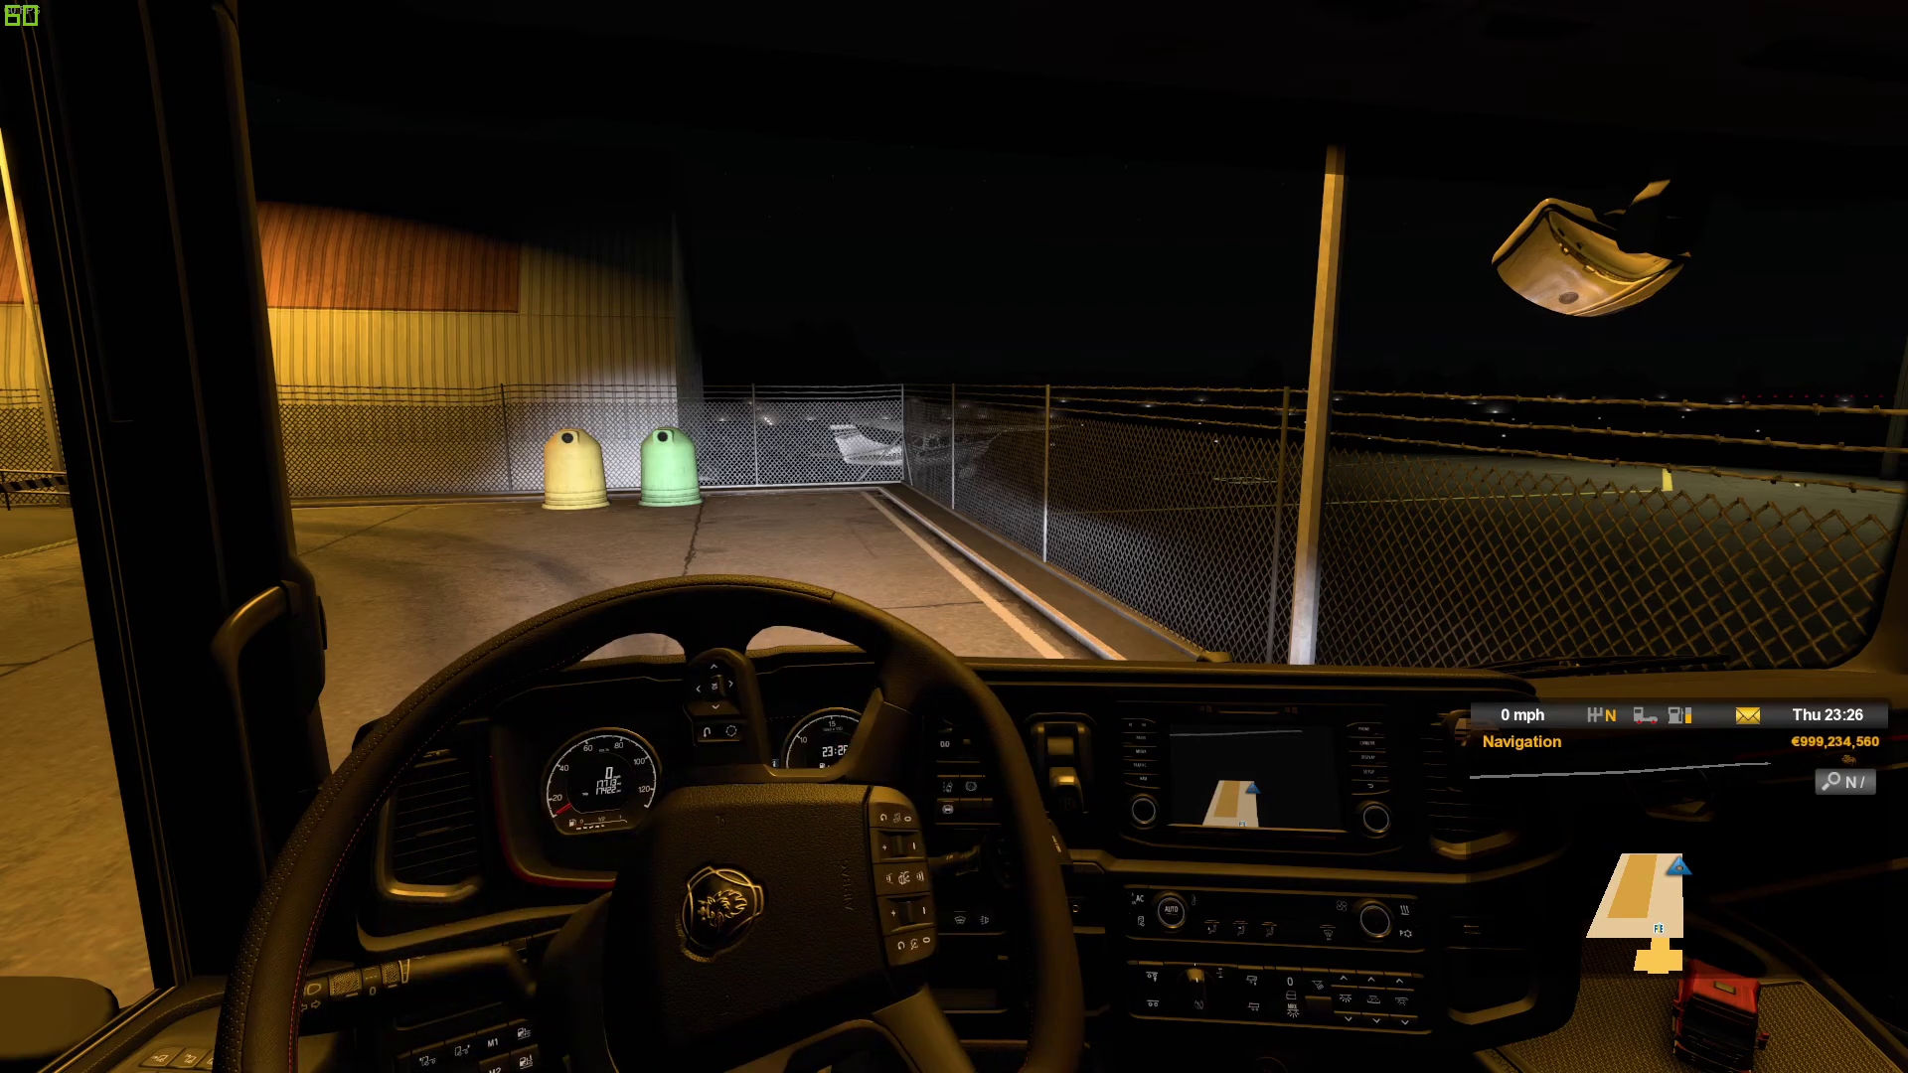
key("a")
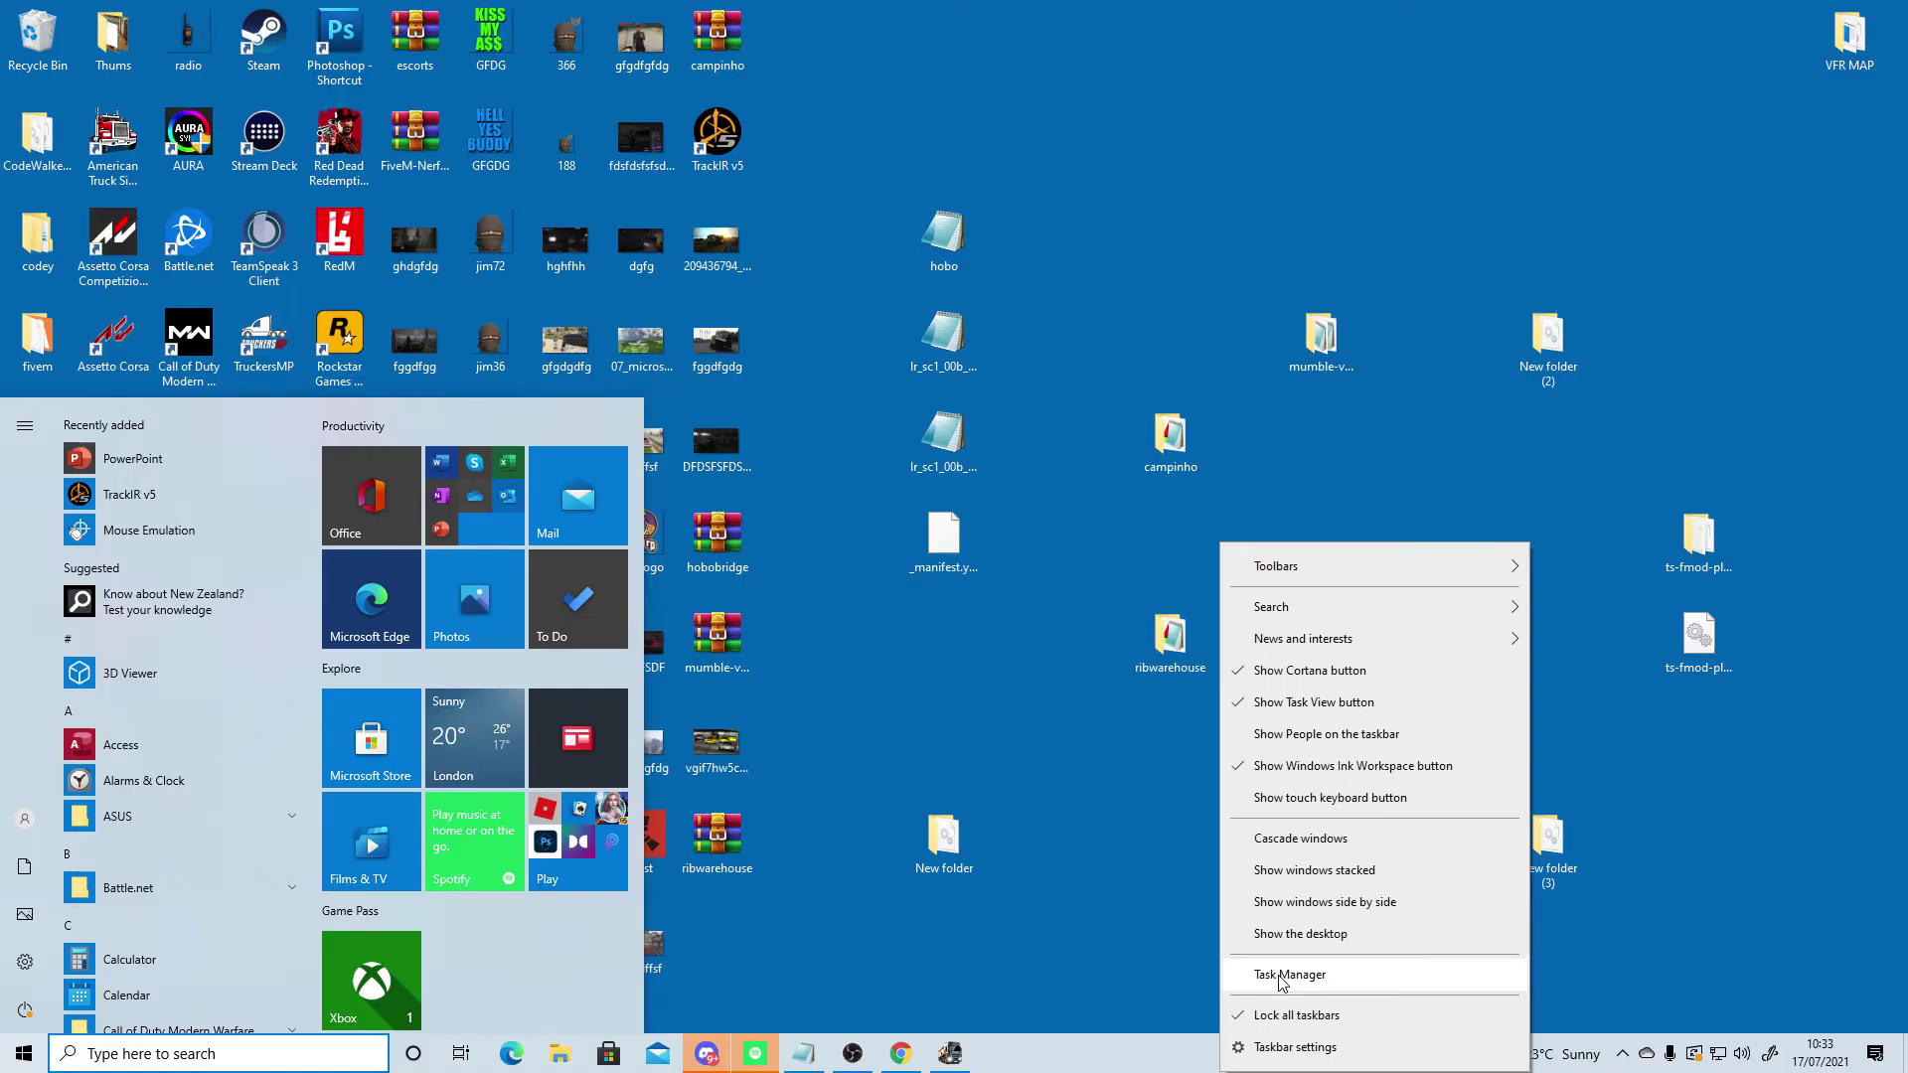
Step: Open Task Manager from the Windows desktop and select the running Euro Truck Simulator 2 process
left_click(1282, 975)
left_click(571, 291)
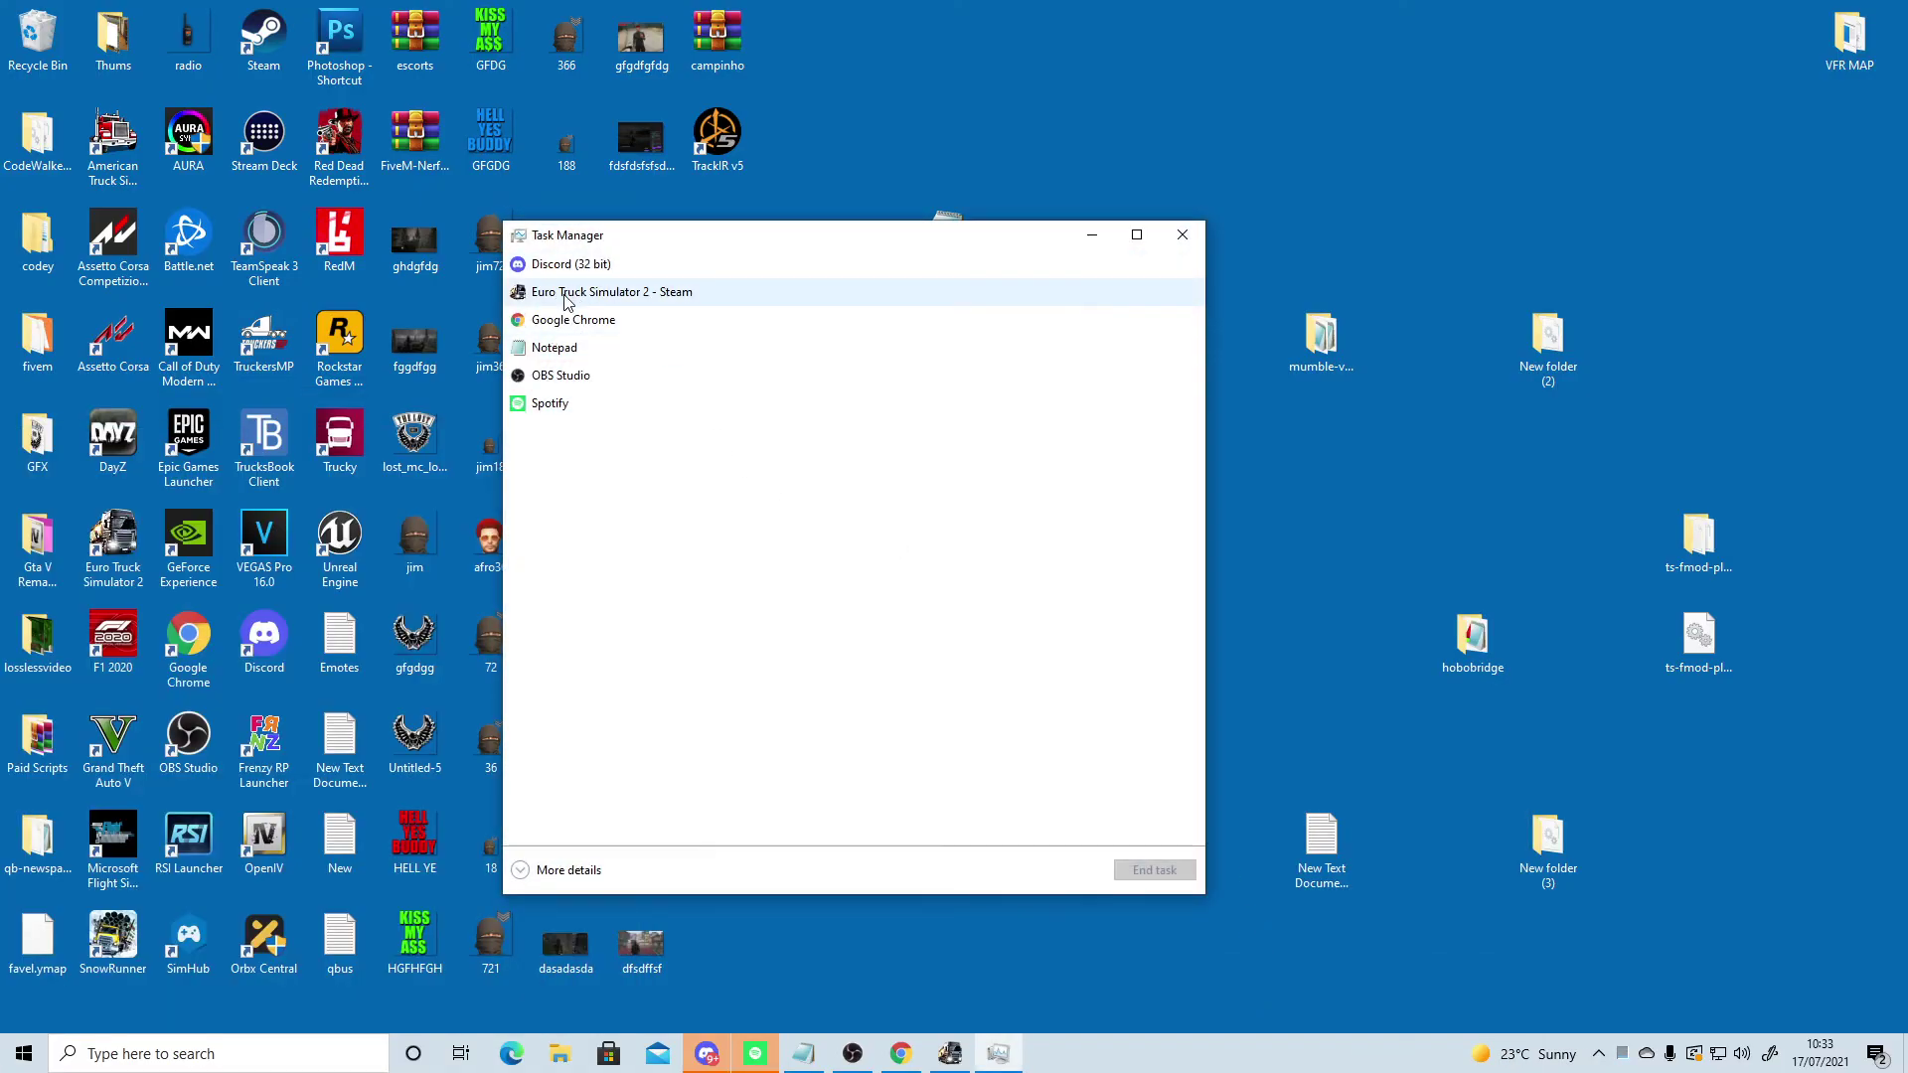